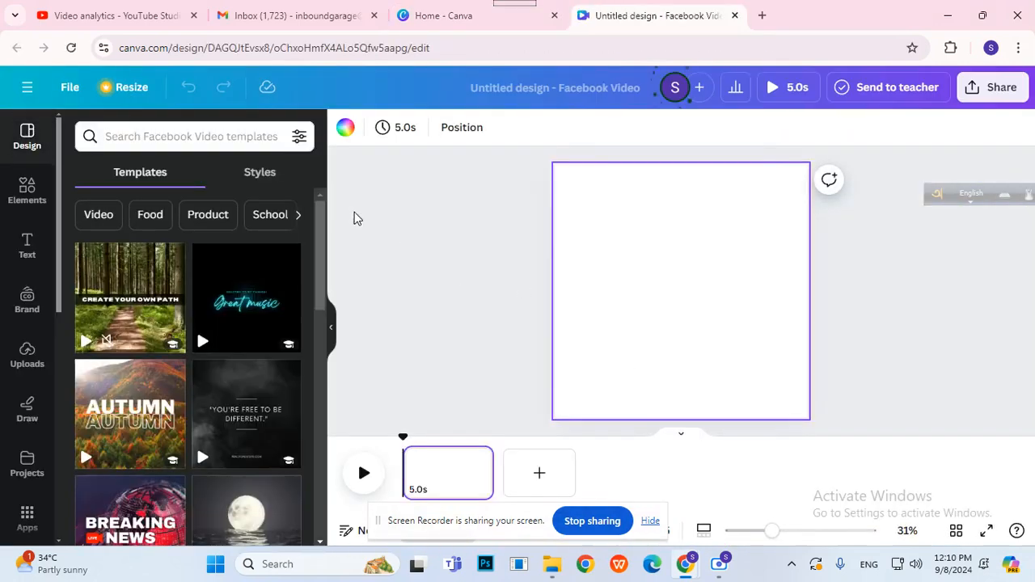
Create a blank 1080 × 1080 px Facebook Video design from the Canva home page
left_click(510, 20)
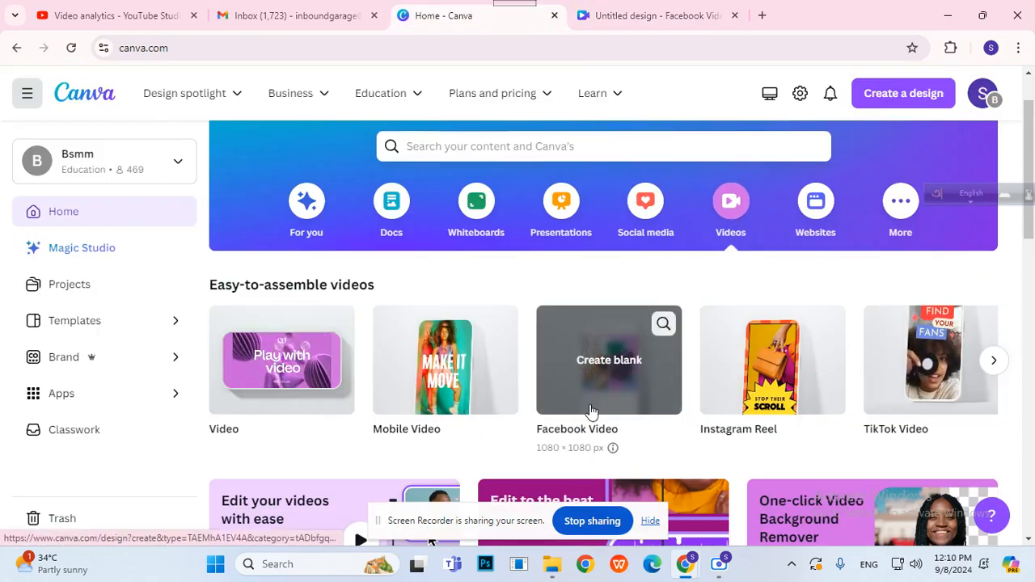
left_click(591, 411)
left_click(838, 29)
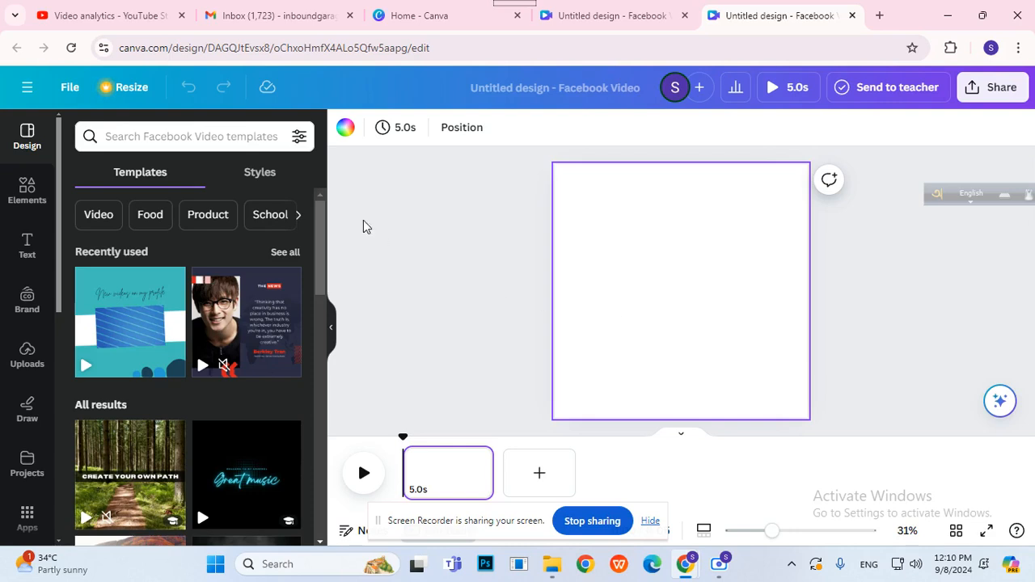
Fill the blank page's background with the default light-blue to dark-blue gradient
left_click(345, 129)
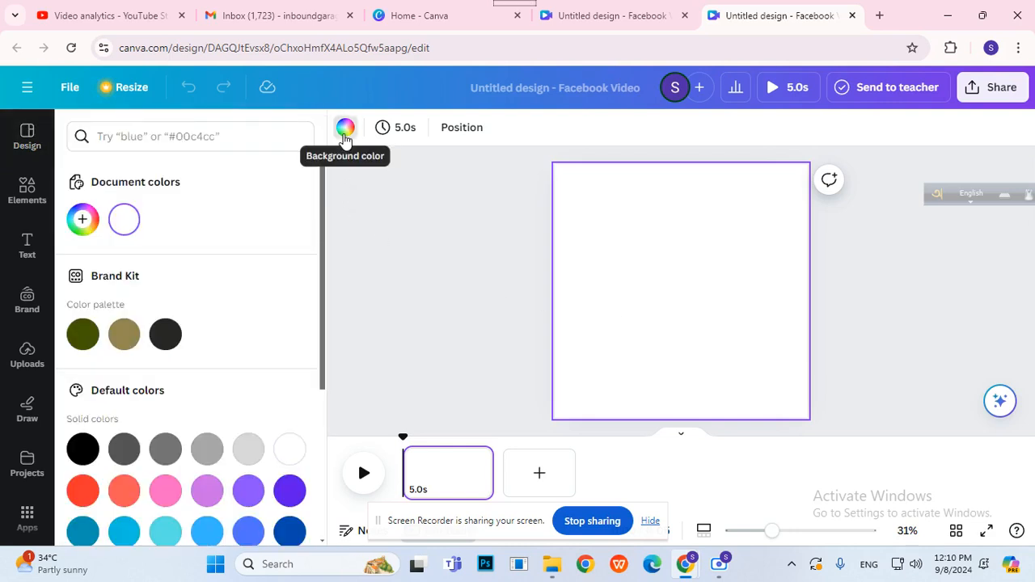
scroll(258, 331, "down", 1)
left_click(498, 270)
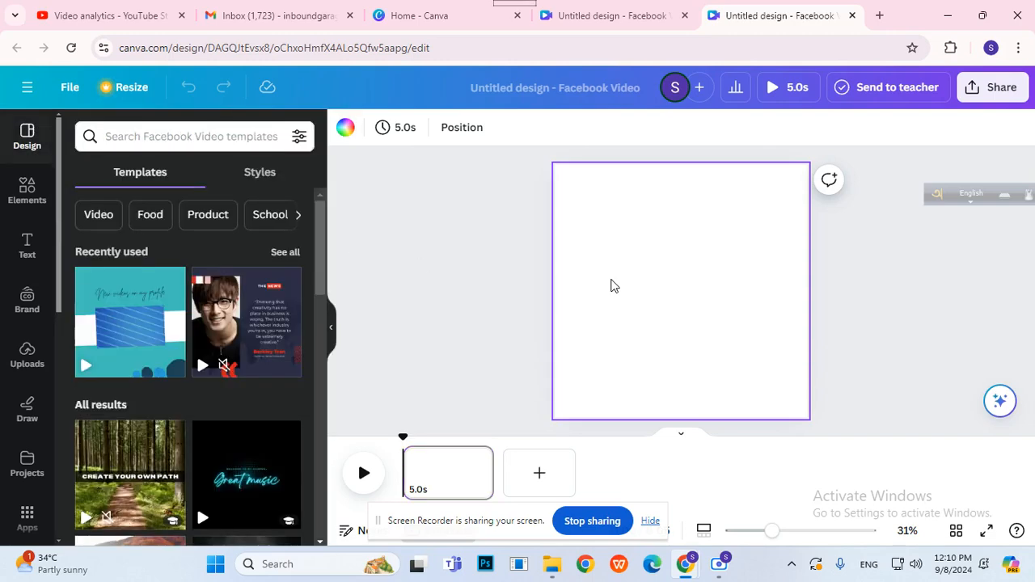
left_click(345, 127)
scroll(266, 291, "down", 3)
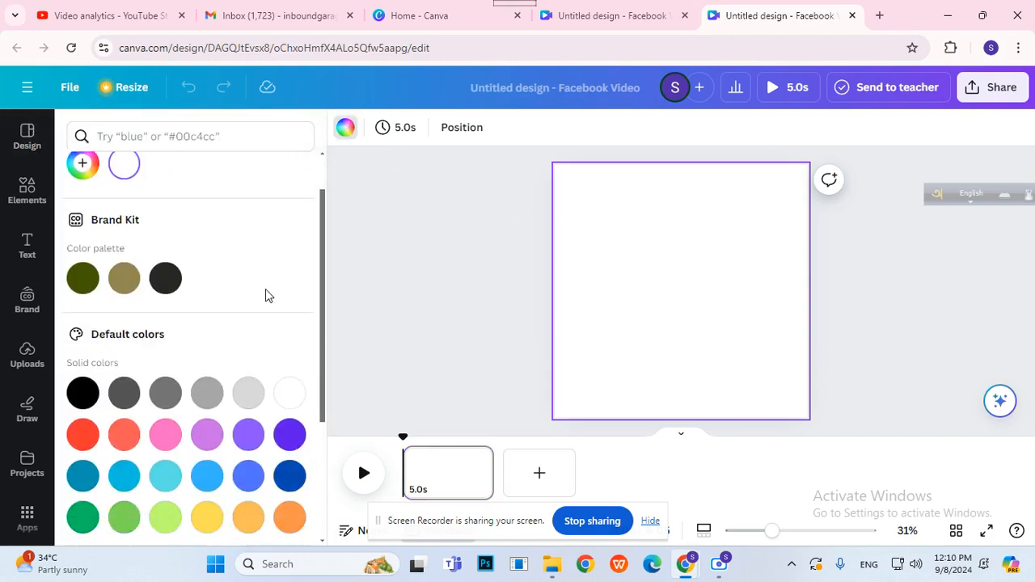
scroll(271, 323, "down", 1)
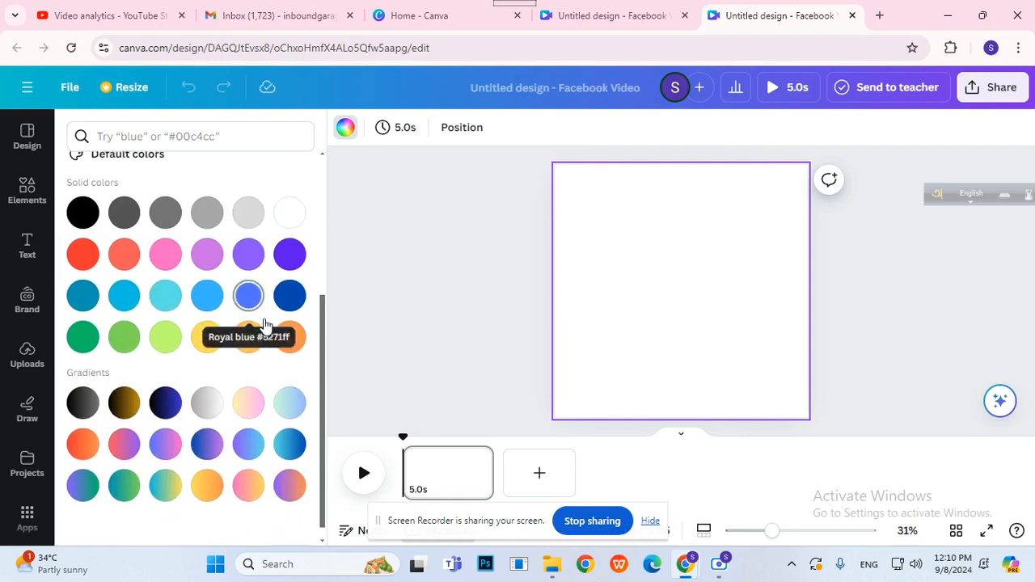
left_click(292, 431)
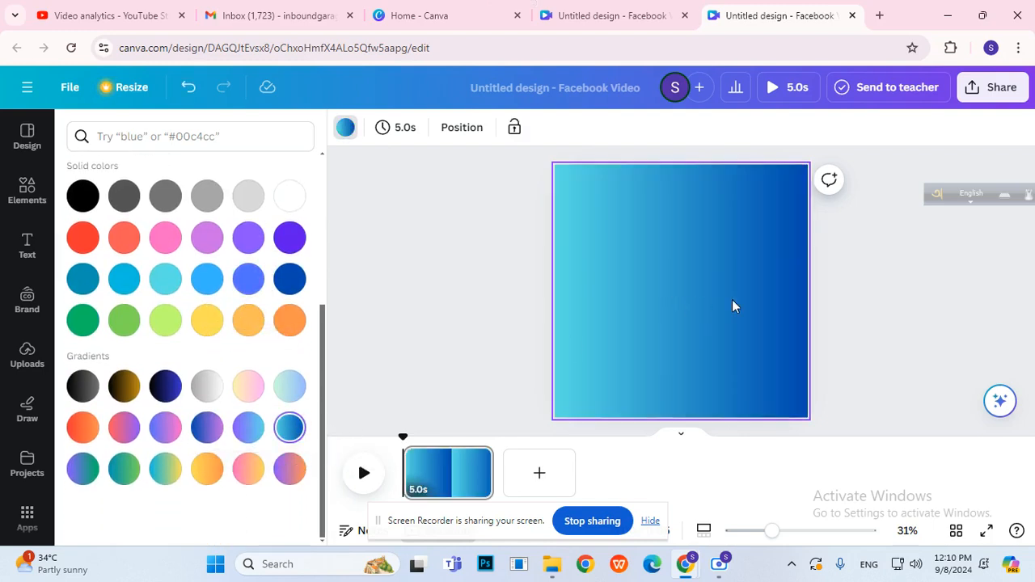
left_click(496, 287)
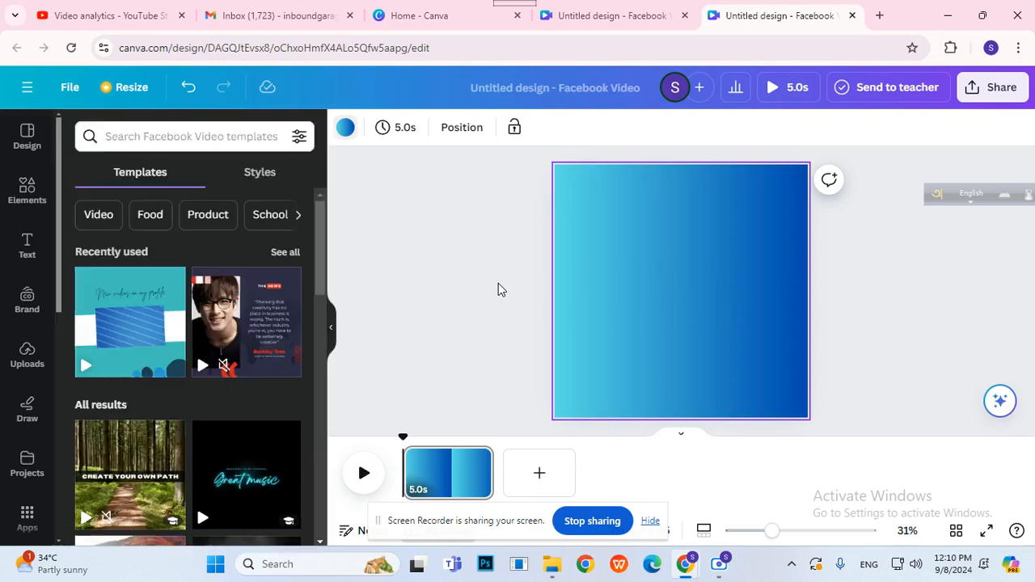
Change the background gradient's style to radial, with the light blue at the centre of the page
left_click(345, 127)
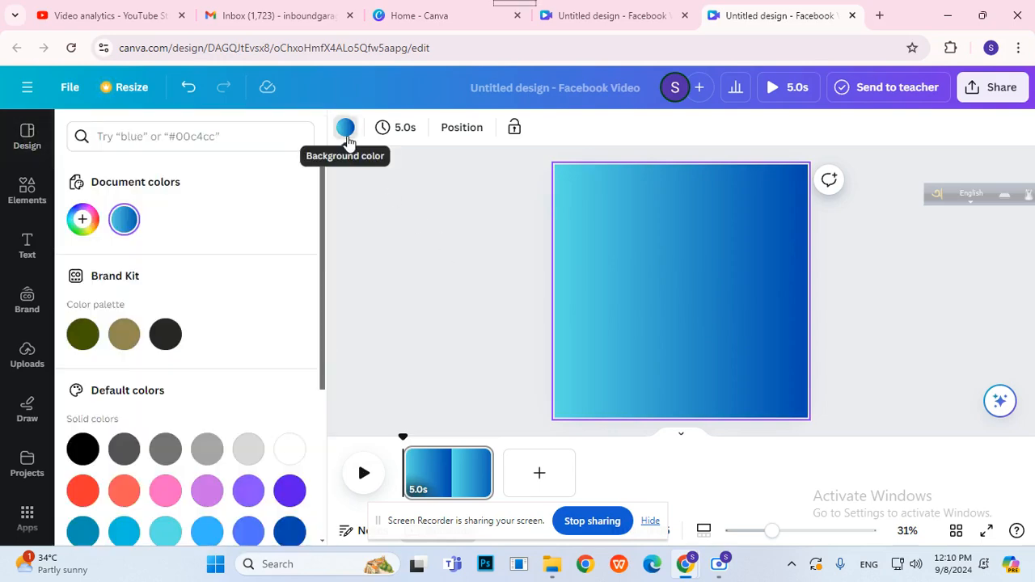
left_click(129, 227)
left_click(220, 404)
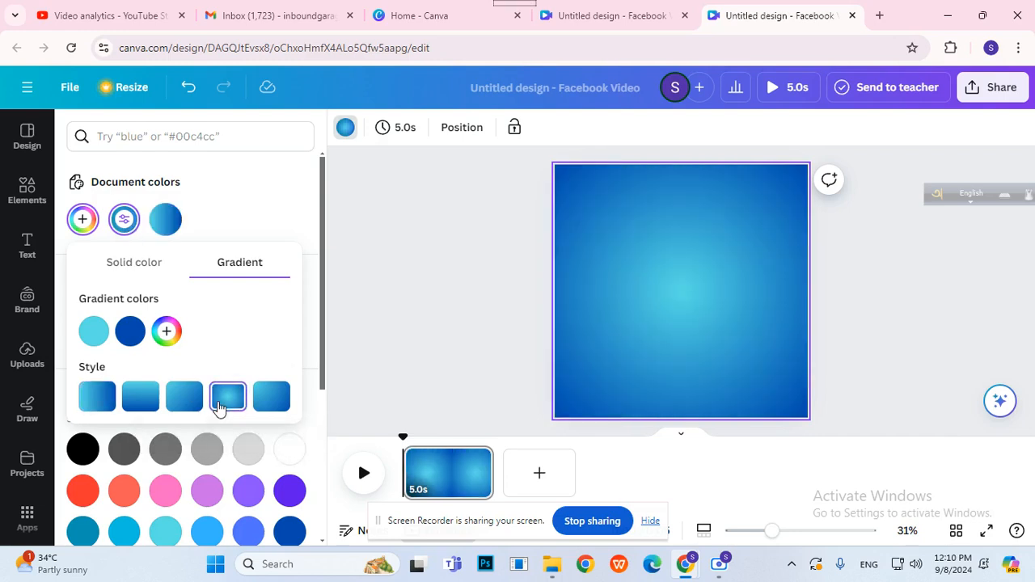
left_click(145, 398)
left_click(229, 397)
left_click(450, 324)
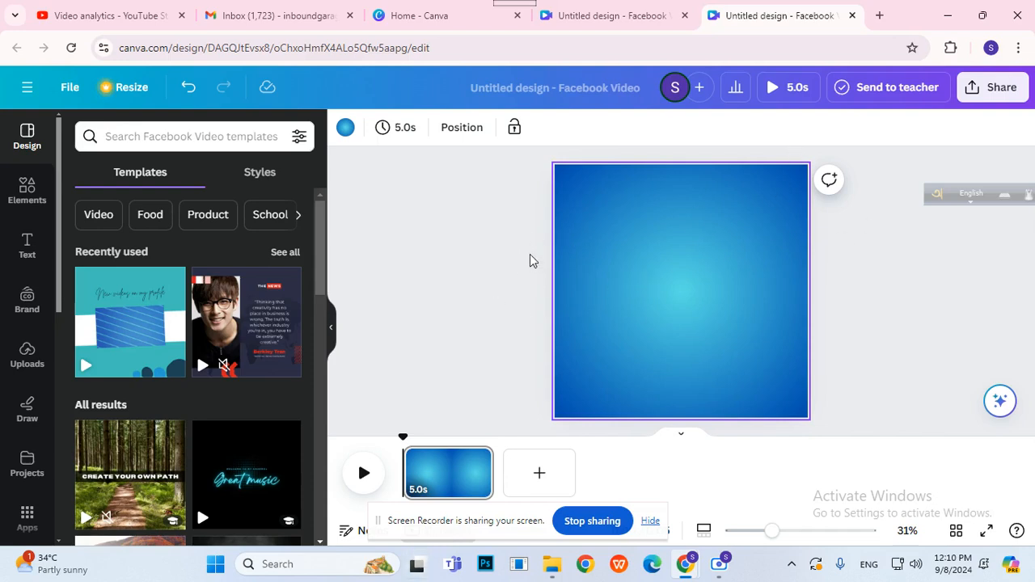
left_click(345, 131)
scroll(186, 405, "down", 3)
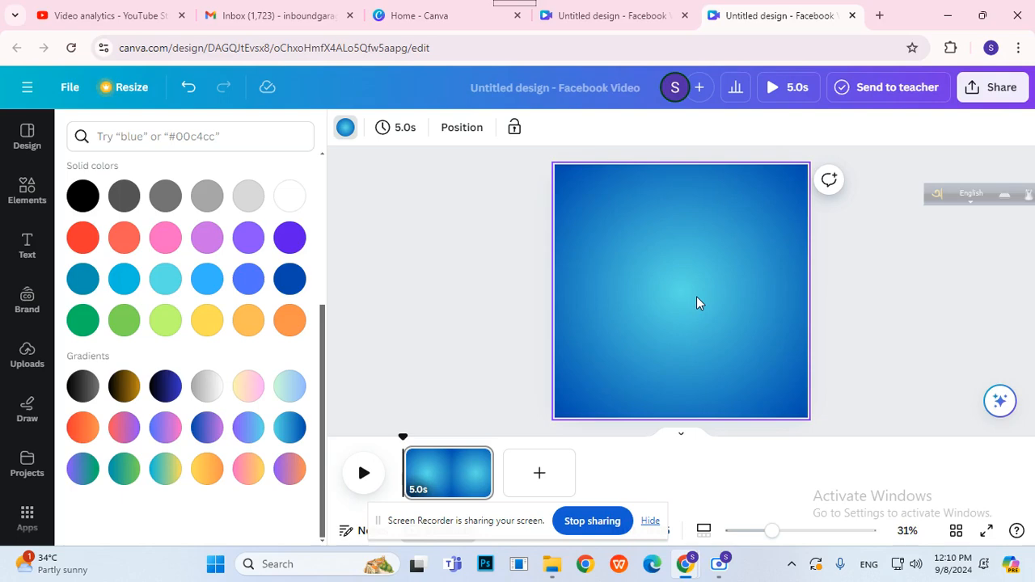
left_click(346, 127)
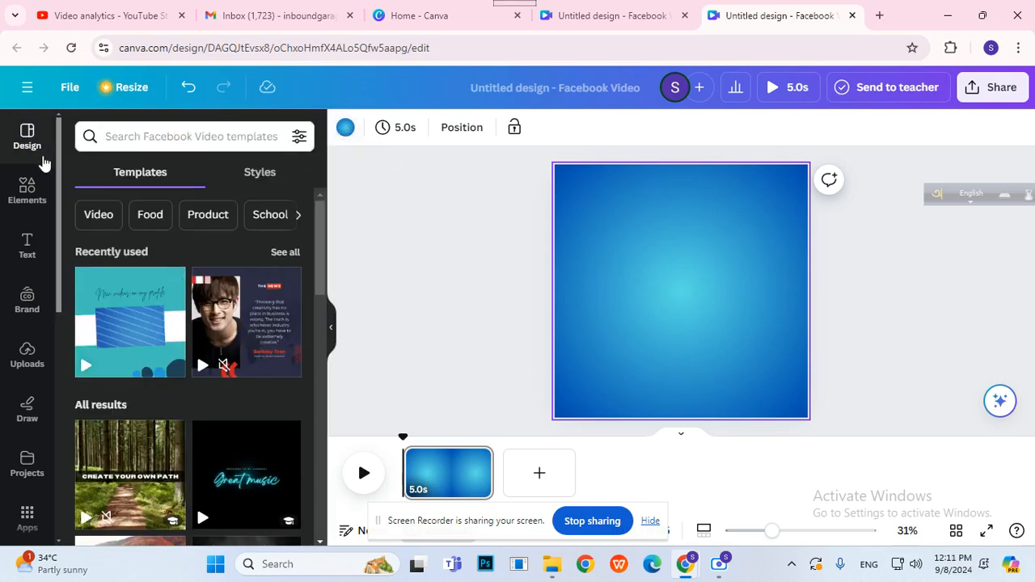
Search the elements library for the recent term "ice creame" and show all matching photos
left_click(16, 196)
left_click(174, 137)
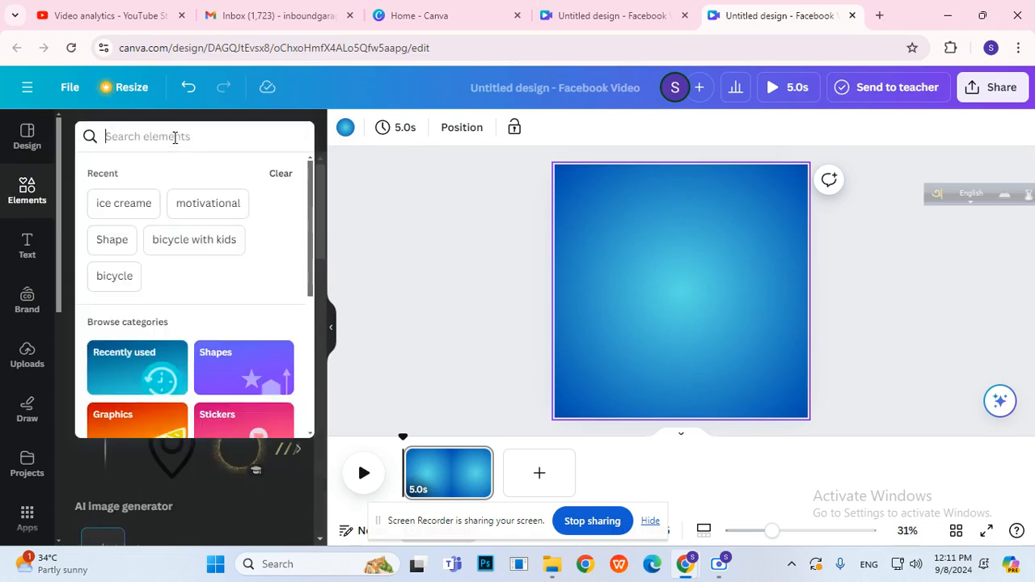
left_click(127, 202)
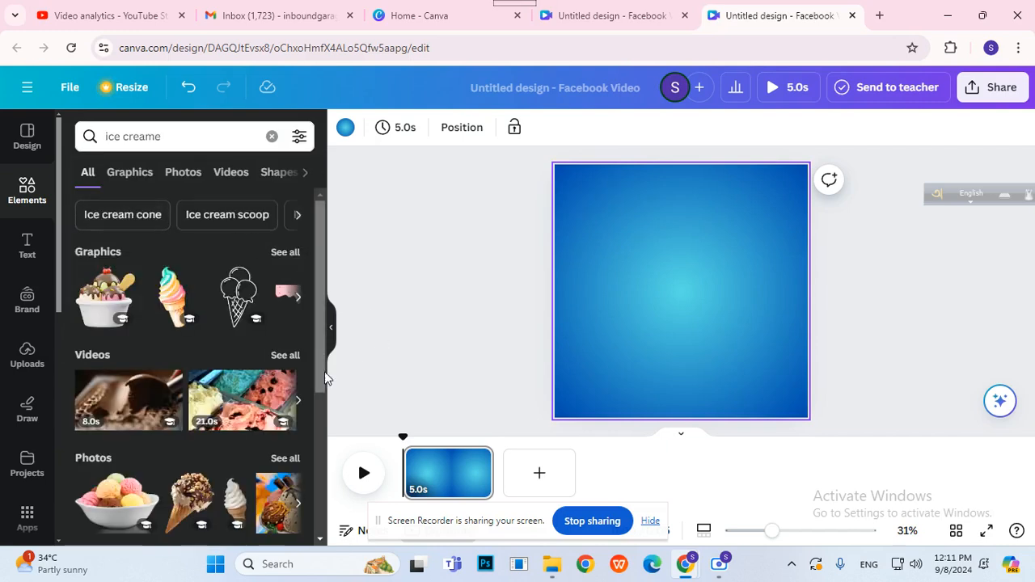
scroll(324, 371, "down", 2)
scroll(264, 315, "up", 2)
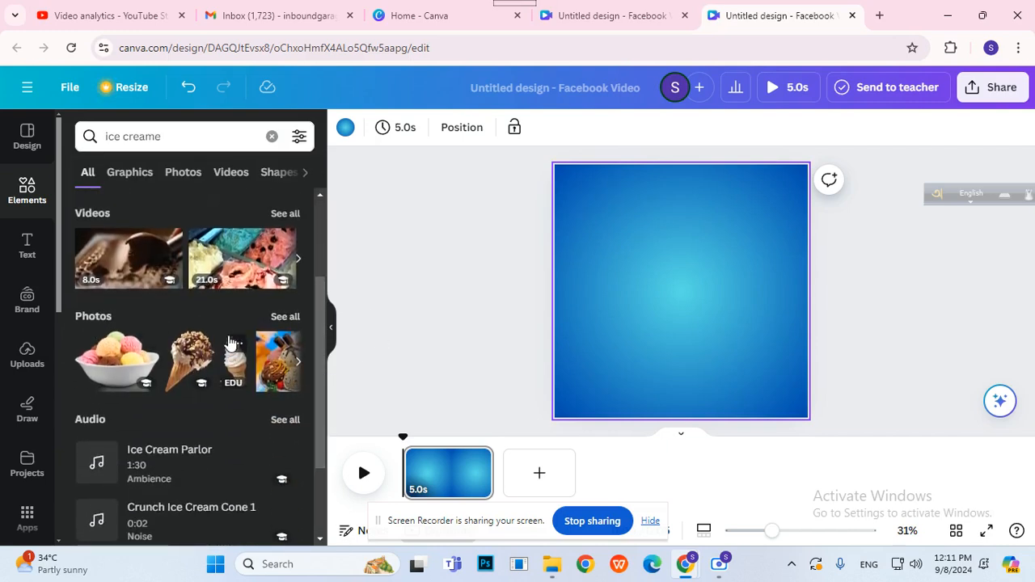
scroll(323, 332, "down", 2)
left_click(285, 307)
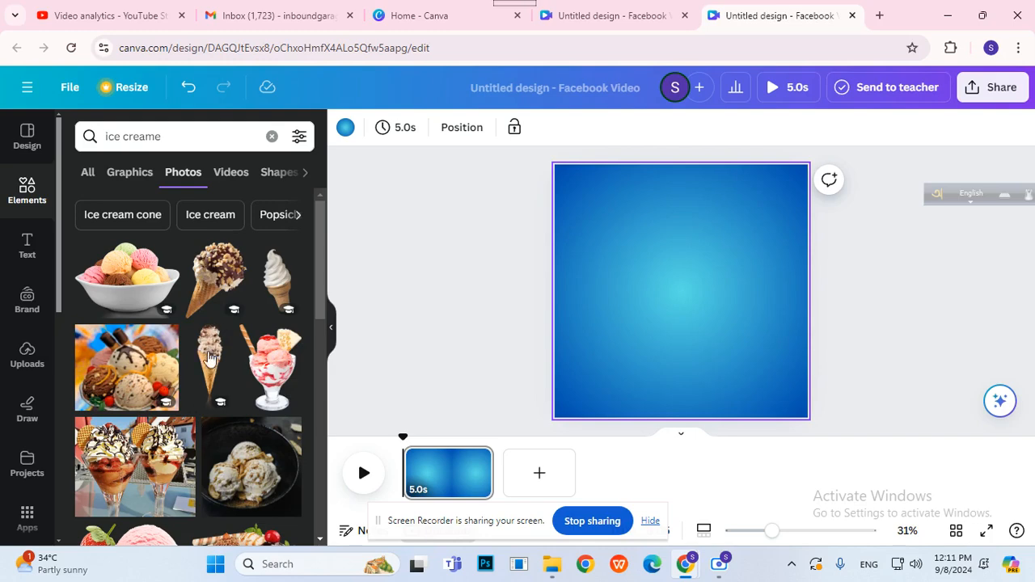
Add the photo of mixed ice cream scoops in a white bowl to the page
scroll(192, 366, "down", 2)
scroll(193, 366, "down", 2)
scroll(199, 375, "up", 6)
left_click(139, 304)
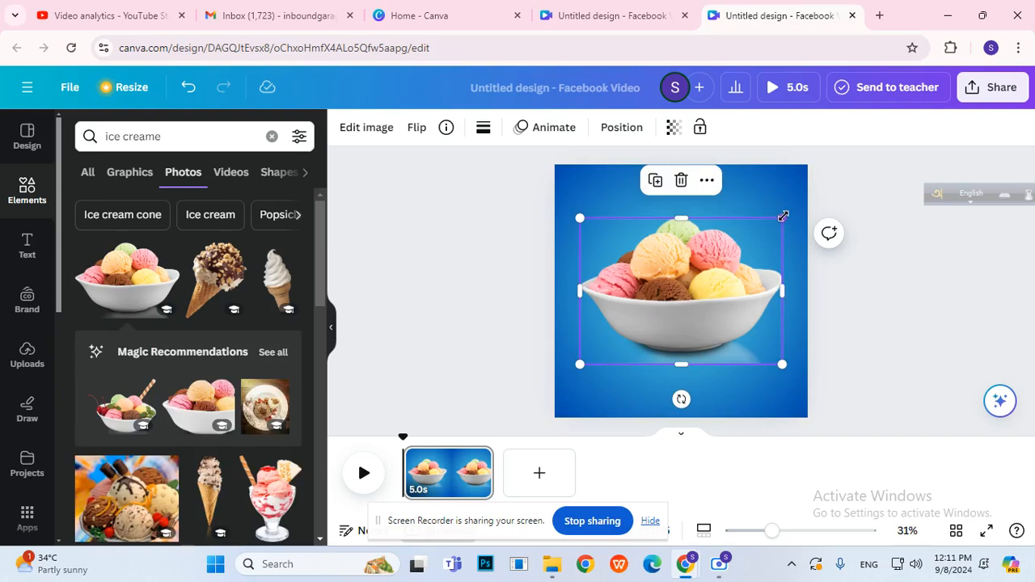
Scale the ice cream bowl photo down slightly and place it horizontally centred in the lower half of the page
left_click_drag(783, 216, 703, 275)
left_click_drag(653, 329, 681, 335)
left_click_drag(733, 292, 763, 223)
mouse_move(712, 325)
left_mouse_down()
mouse_move(694, 331)
mouse_move(701, 327)
left_mouse_up()
left_click(961, 363)
Apply the Drop shadow effect to the ice cream bowl photo
left_click(692, 366)
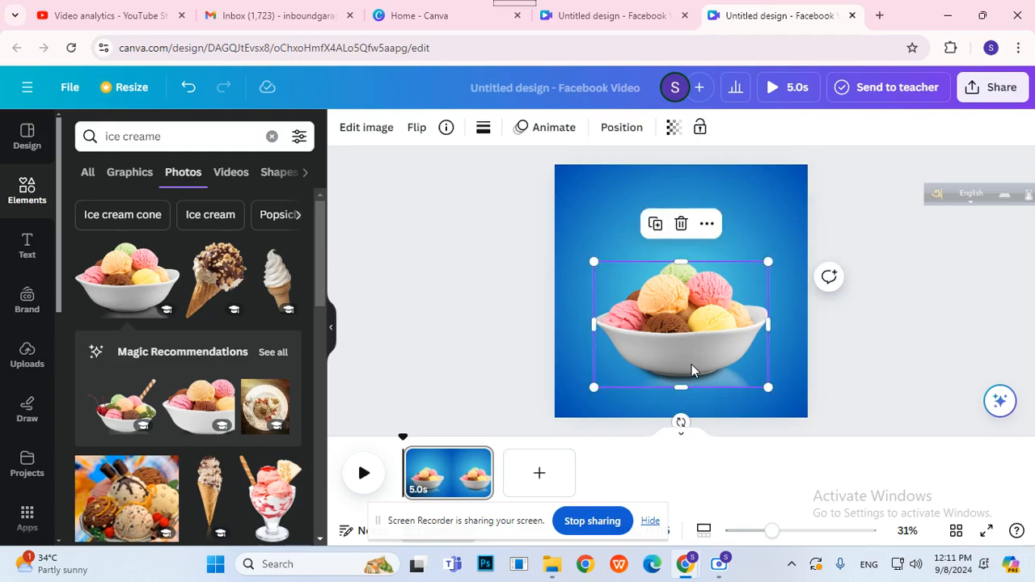
left_click(365, 129)
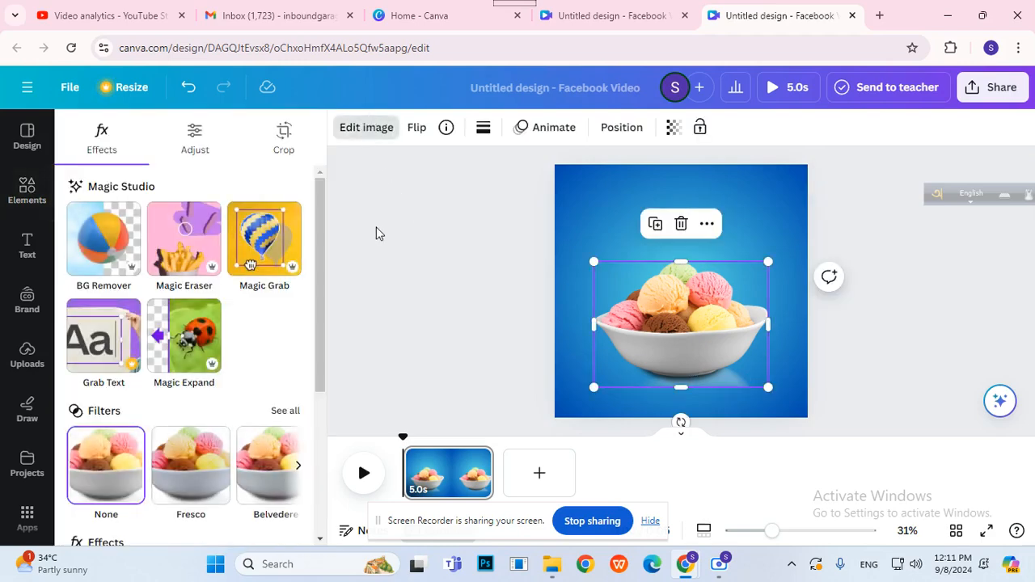
scroll(121, 363, "down", 5)
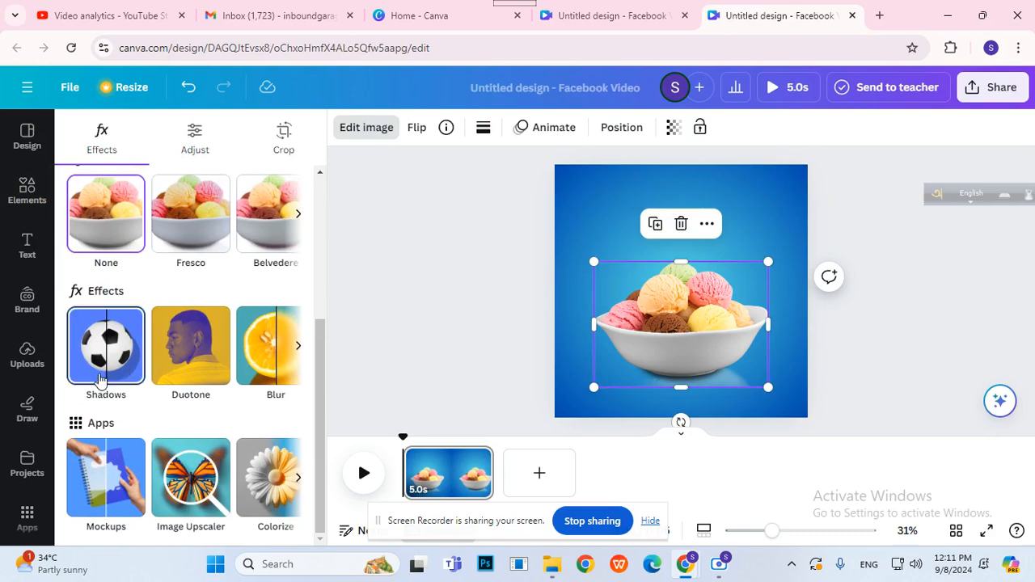
left_click(101, 377)
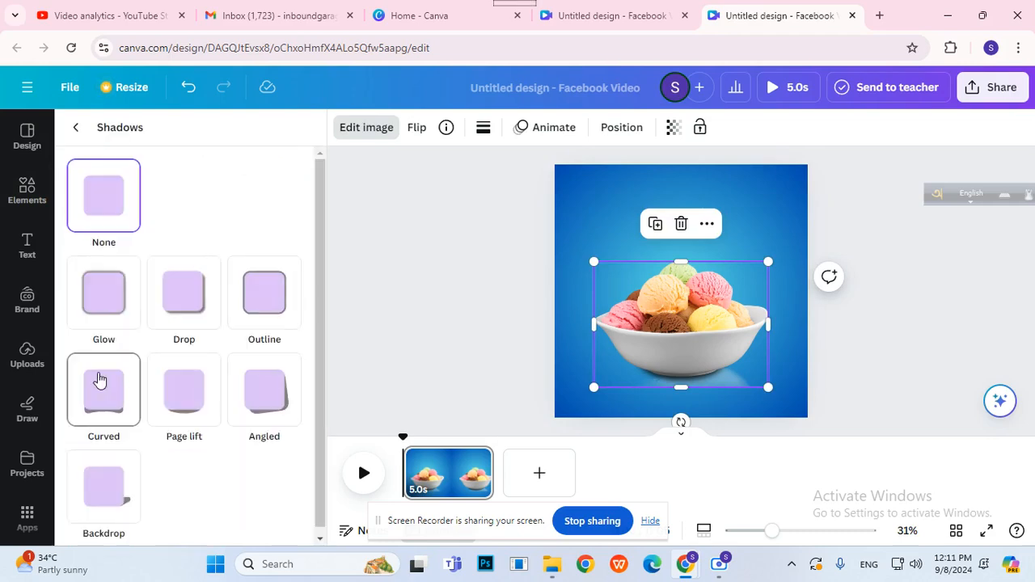
left_click(171, 310)
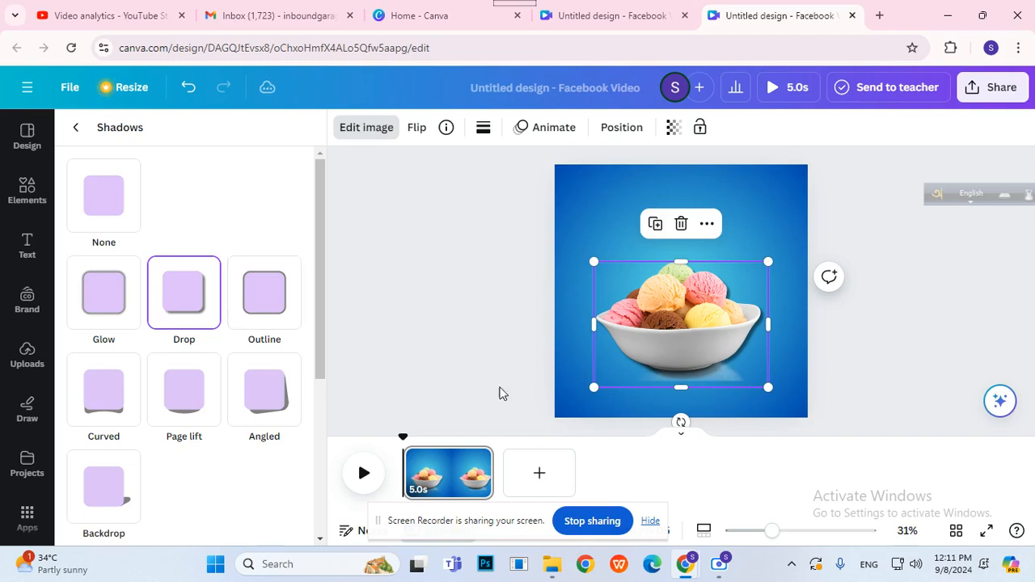
Set the bowl photo's drop shadow color to white, #FFFFFF
scroll(243, 348, "down", 1)
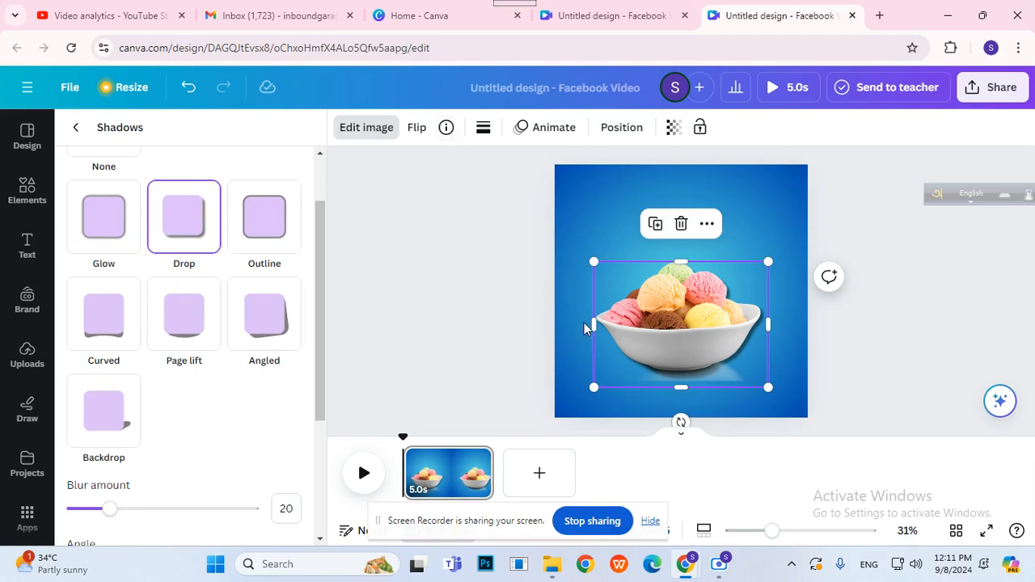
scroll(294, 380, "down", 3)
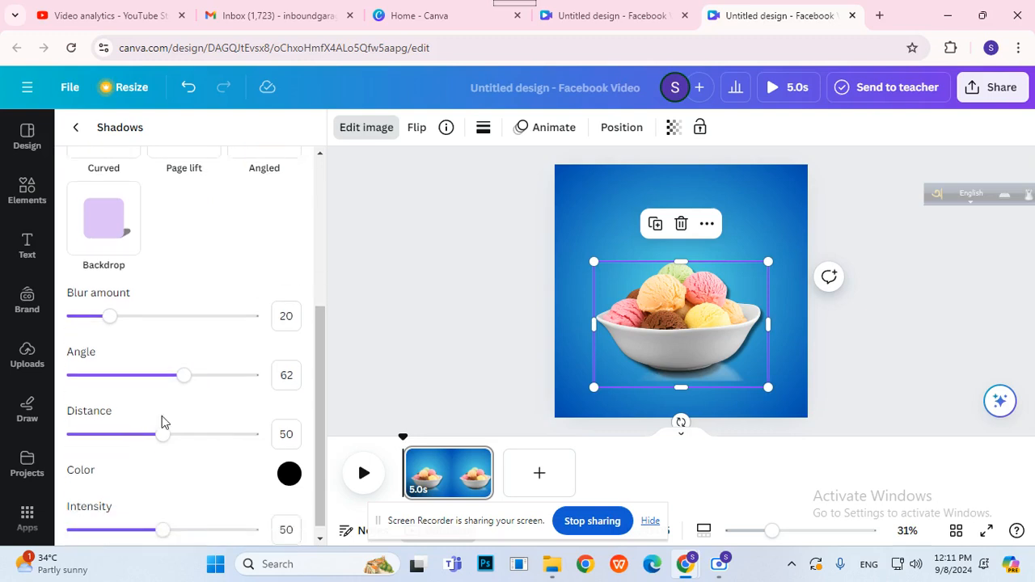
left_click(288, 468)
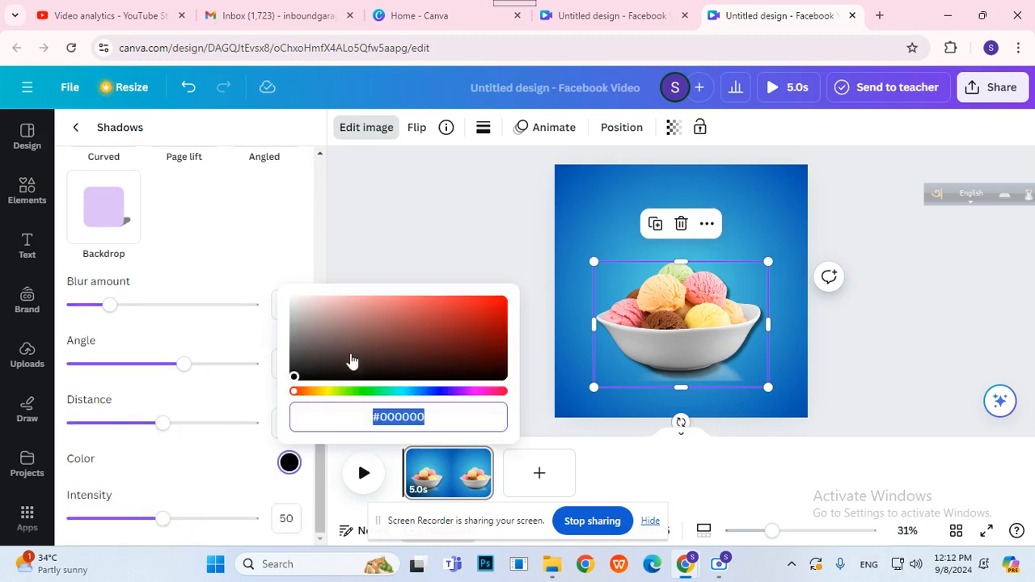
left_click(289, 331)
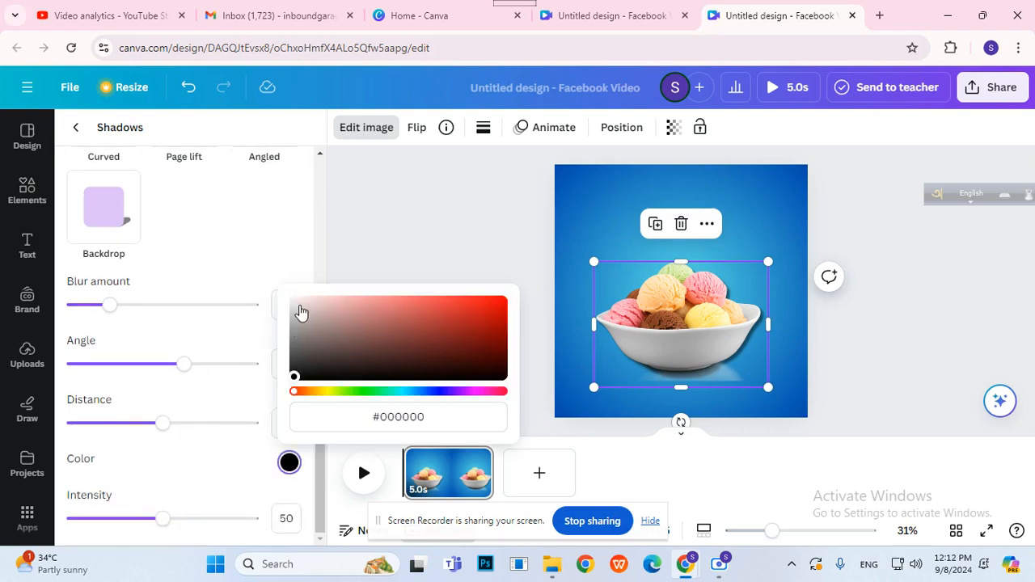
left_click_drag(300, 307, 284, 287)
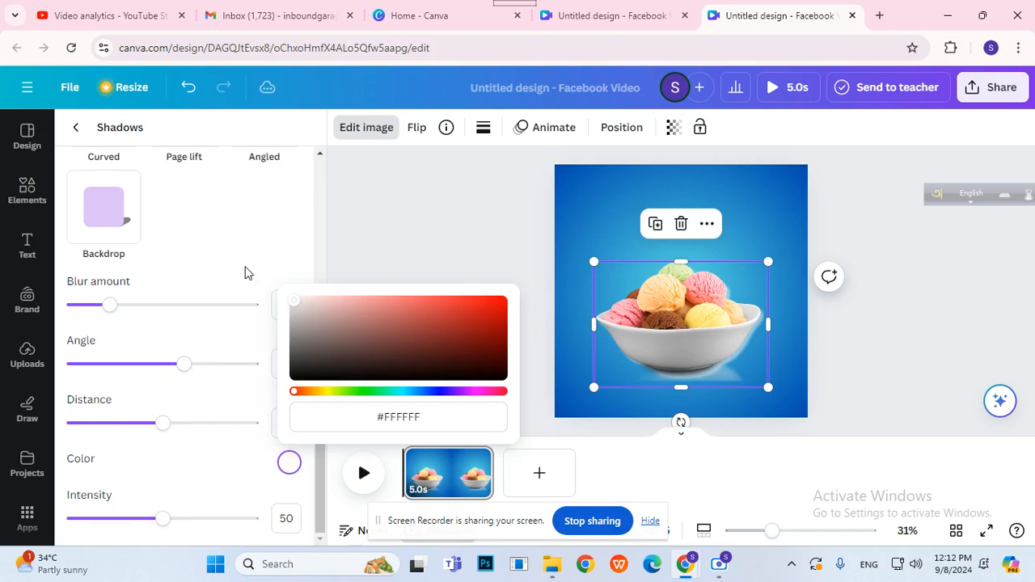
left_click(471, 234)
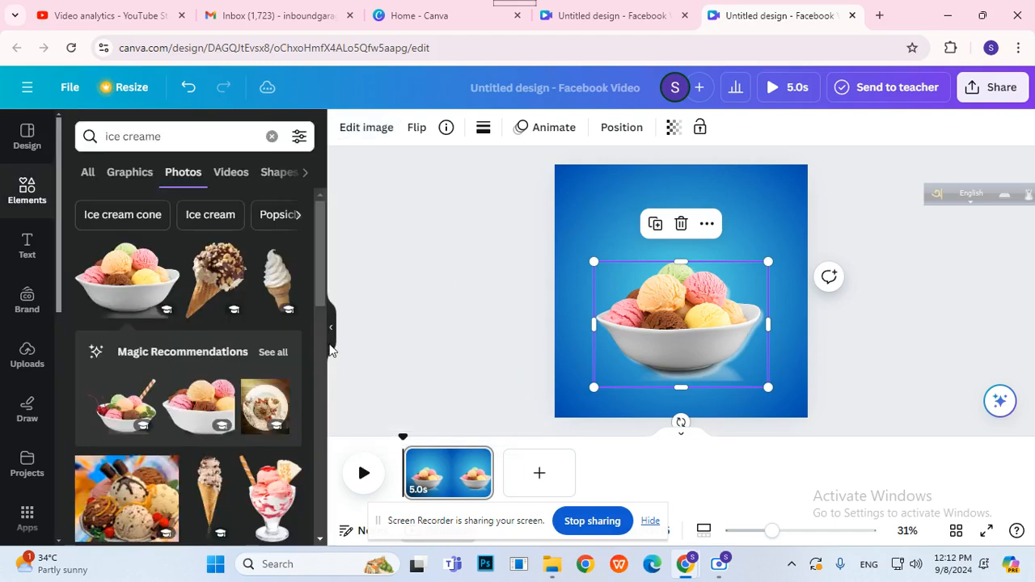
left_click(497, 277)
Reopen the bowl photo's shadow settings and set the angle to 48 and the blur amount to 51
left_click(741, 339)
left_click(339, 136)
scroll(138, 377, "down", 2)
scroll(95, 505, "down", 2)
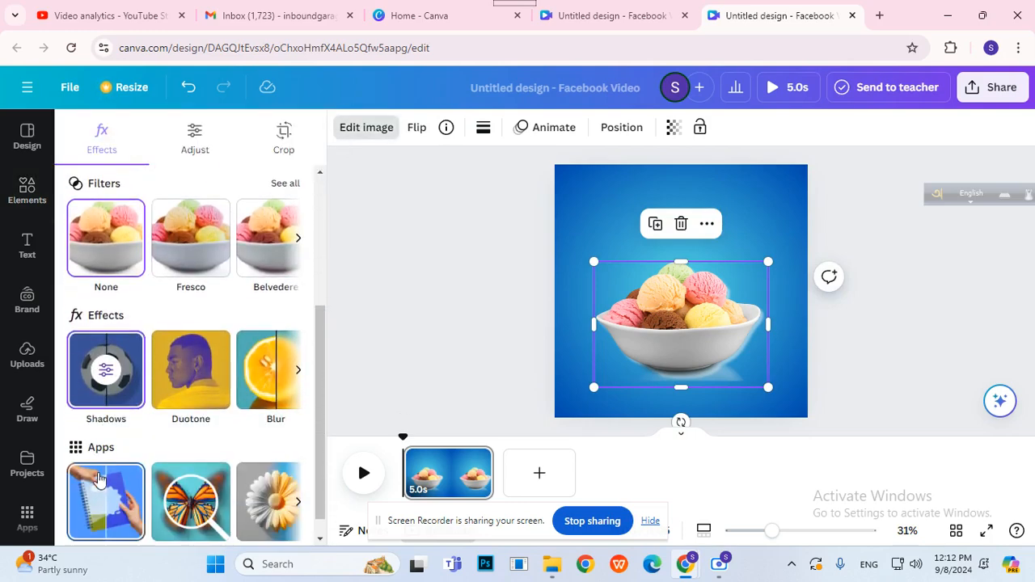
left_click(121, 404)
scroll(143, 439, "down", 4)
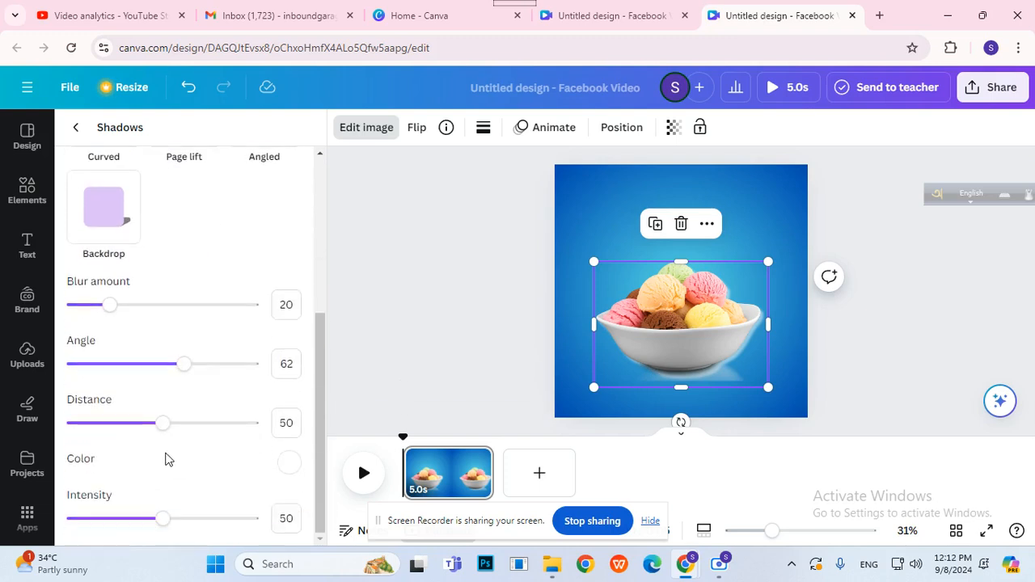
left_click_drag(182, 376, 160, 360)
left_click_drag(111, 304, 165, 316)
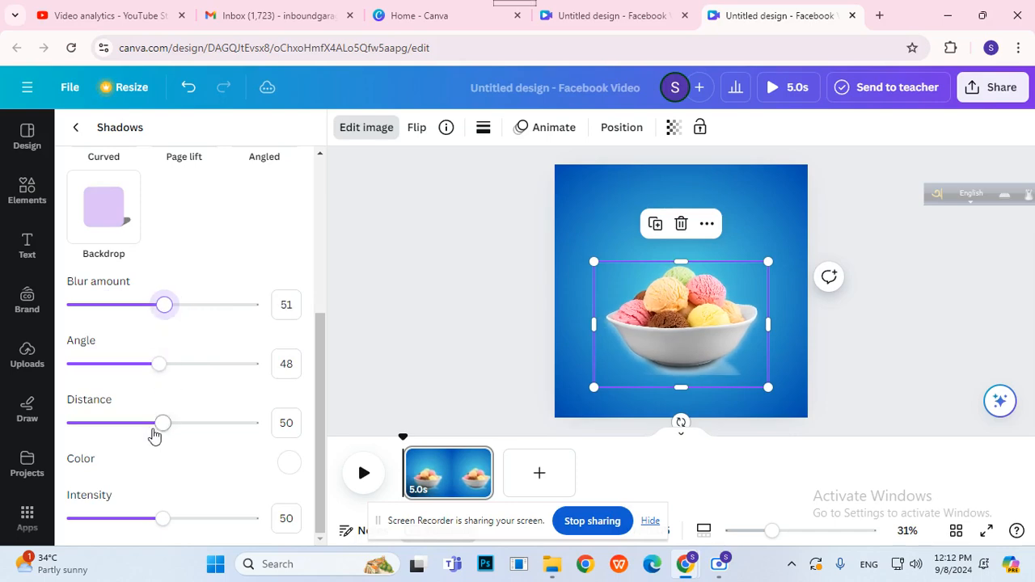
Set the bowl photo's shadow intensity to 66, distance to 27 and angle to 40
left_click_drag(153, 430, 192, 430)
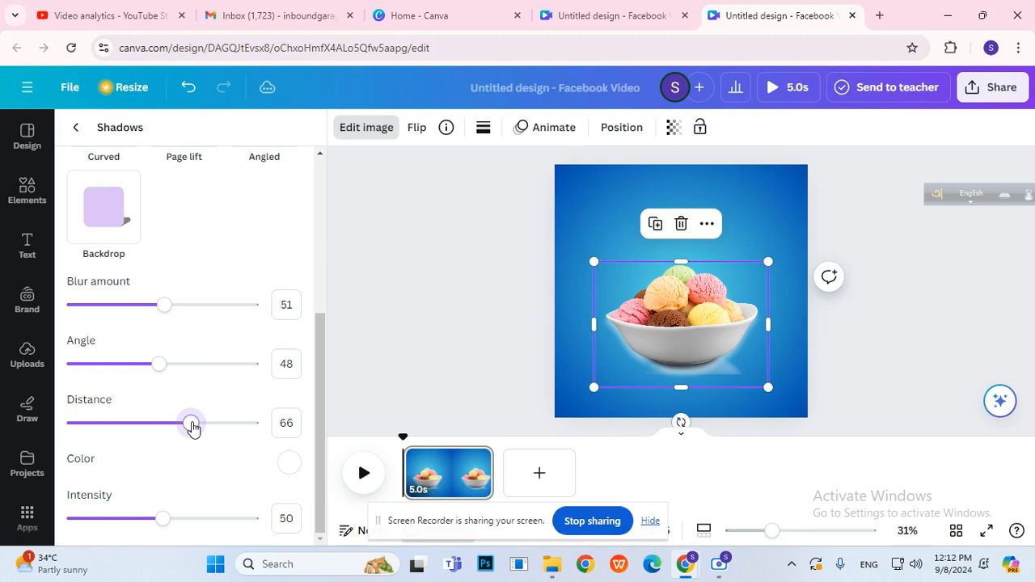
left_click_drag(162, 517, 194, 533)
left_click_drag(181, 434, 122, 424)
left_click_drag(157, 370, 146, 370)
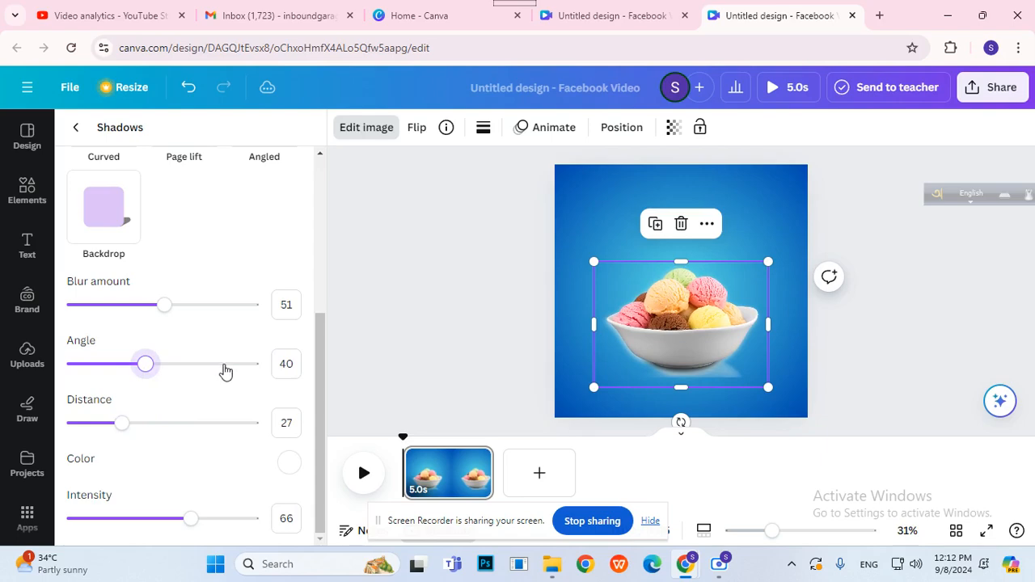
scroll(258, 421, "up", 2)
scroll(253, 422, "down", 2)
scroll(259, 422, "up", 1)
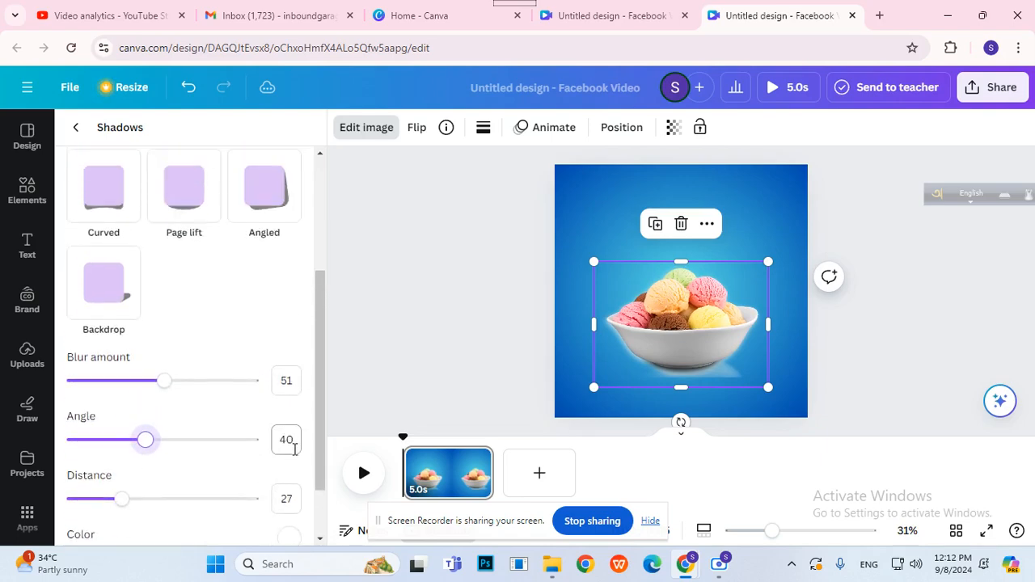
Switch the bowl photo's shadow style to Page lift and close the shadow settings
scroll(296, 444, "down", 1)
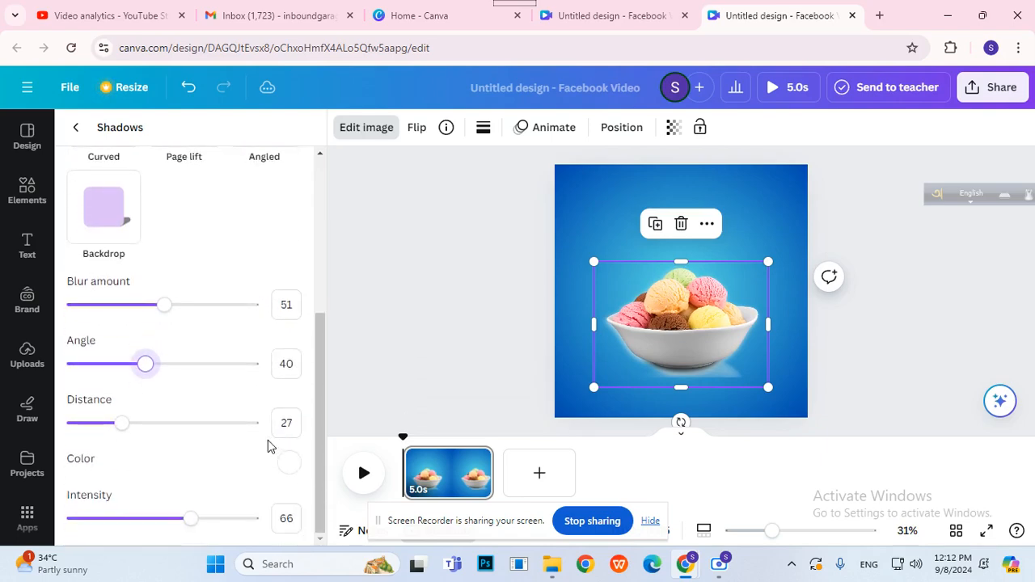
left_click(181, 170)
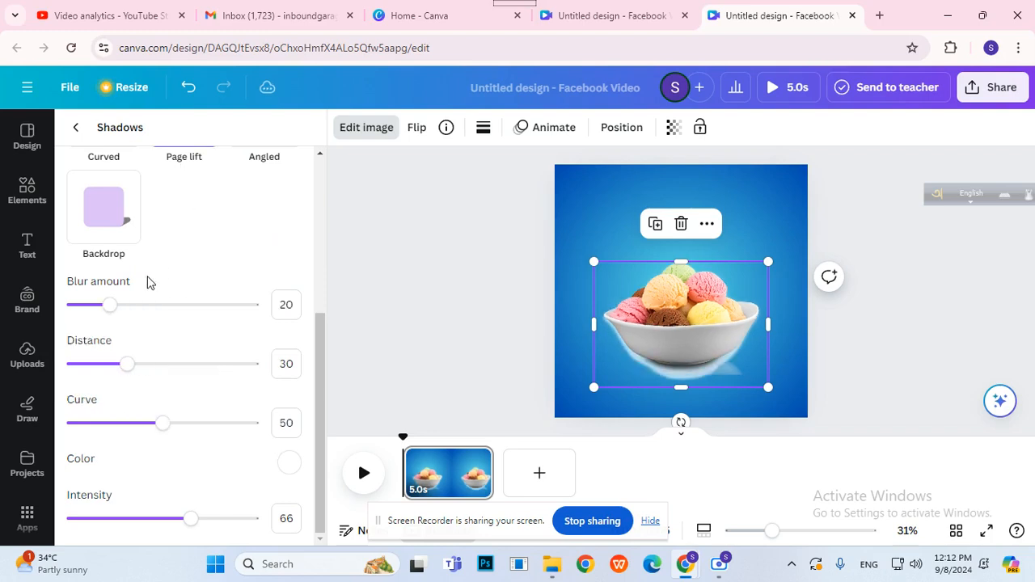
left_click(75, 127)
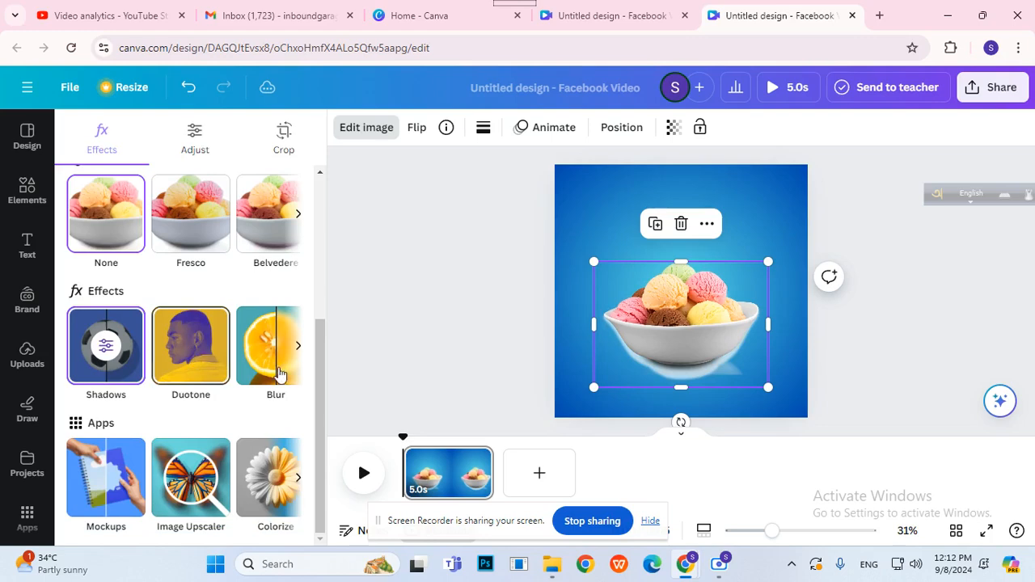
left_click(900, 273)
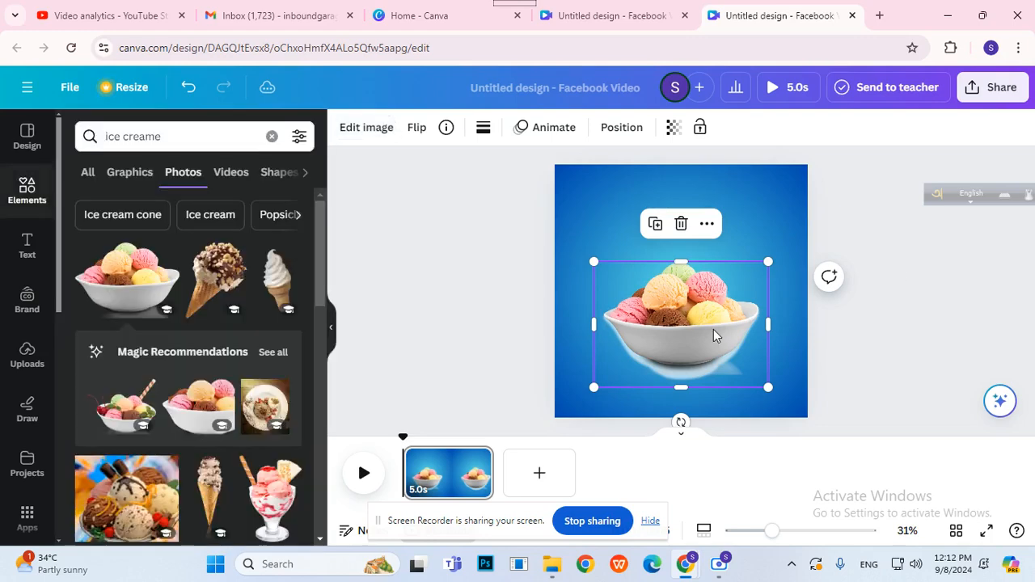
left_click(902, 339)
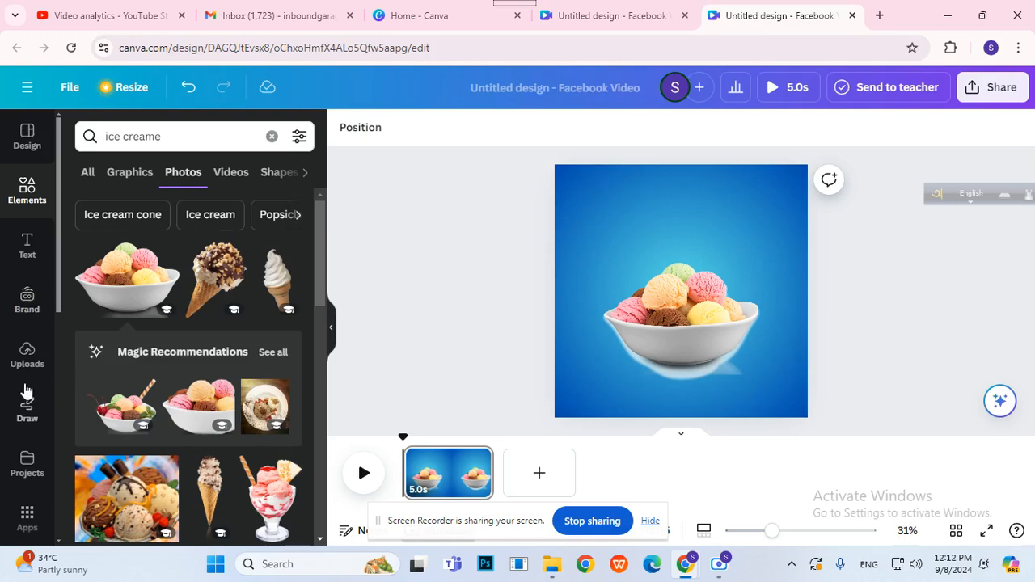
Add a plain text box and place it above the ice cream bowl
left_click(27, 245)
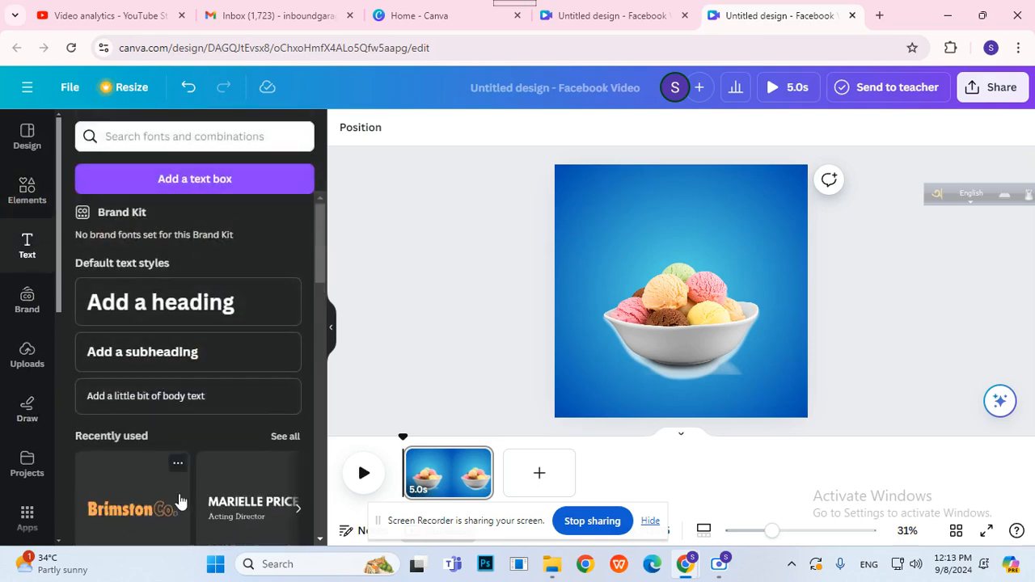
scroll(127, 388, "down", 3)
scroll(113, 363, "up", 2)
left_click(197, 184)
left_click_drag(704, 334, 695, 263)
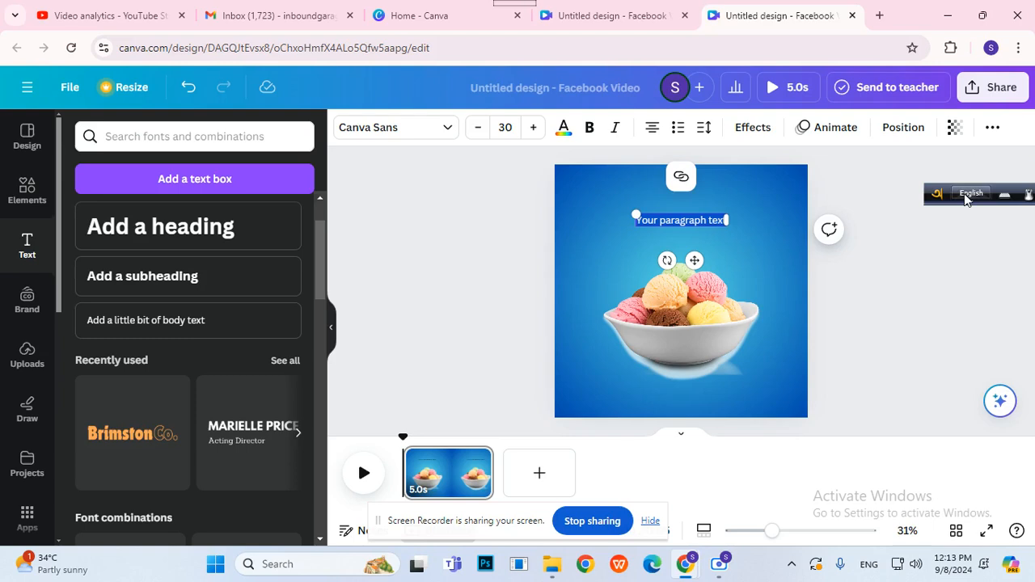
Switch the typing language to Bangla and replace the placeholder text with "মজাদার স্বাদ"
double_click(671, 221)
triple_click(671, 224)
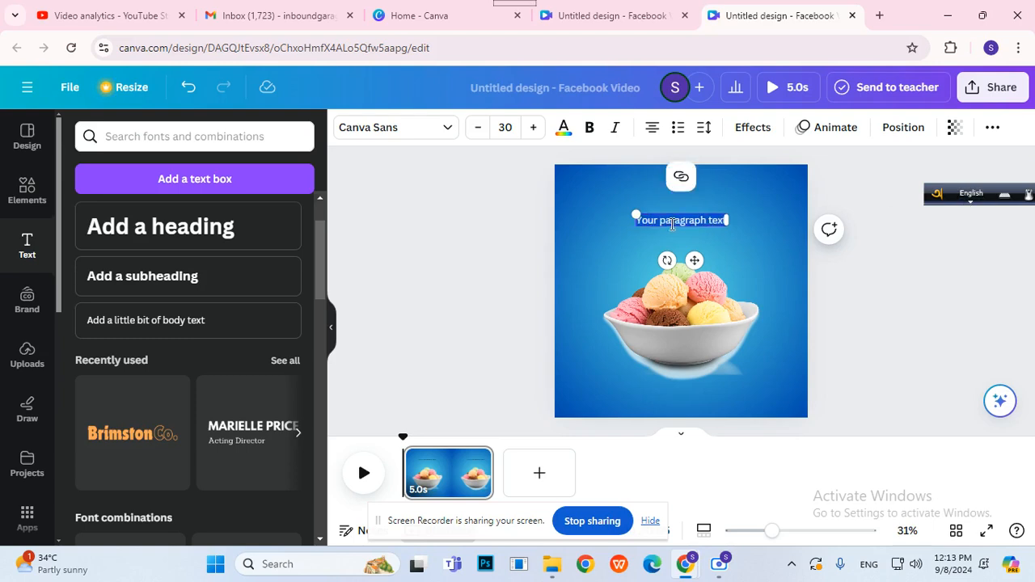
left_click(972, 198)
left_click(670, 220)
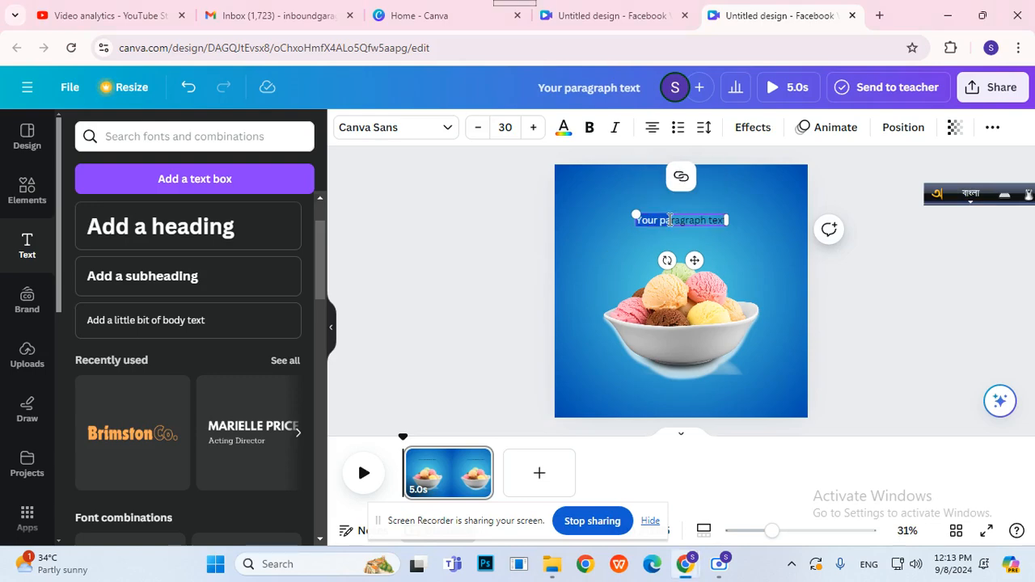
key("ctrl+a")
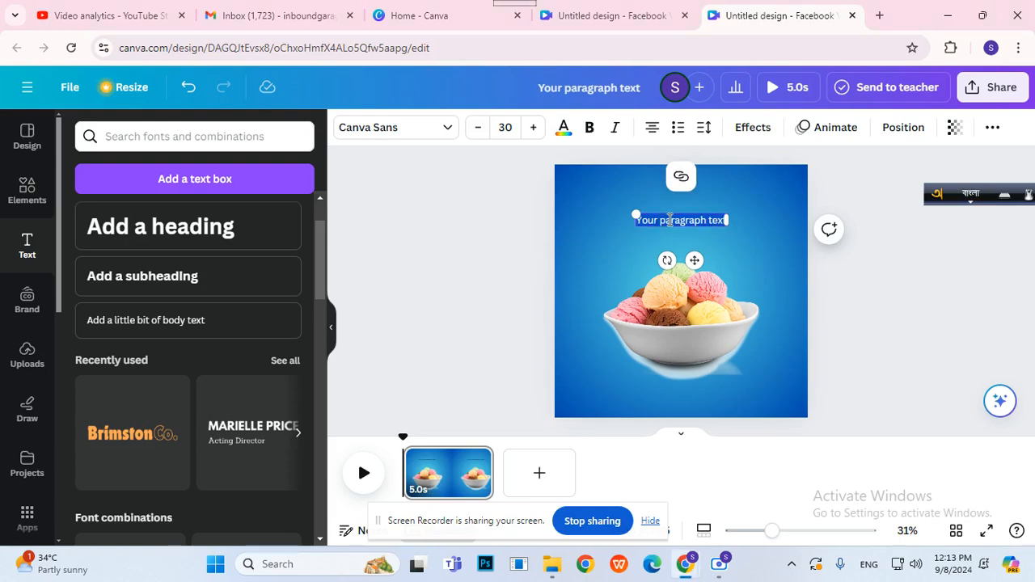
type("mjadar")
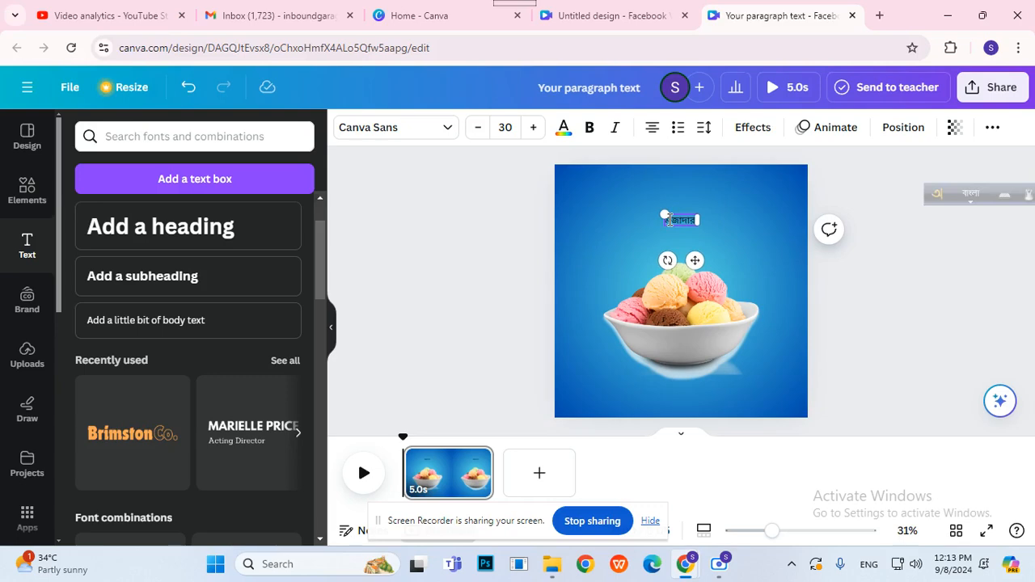
type(" swad")
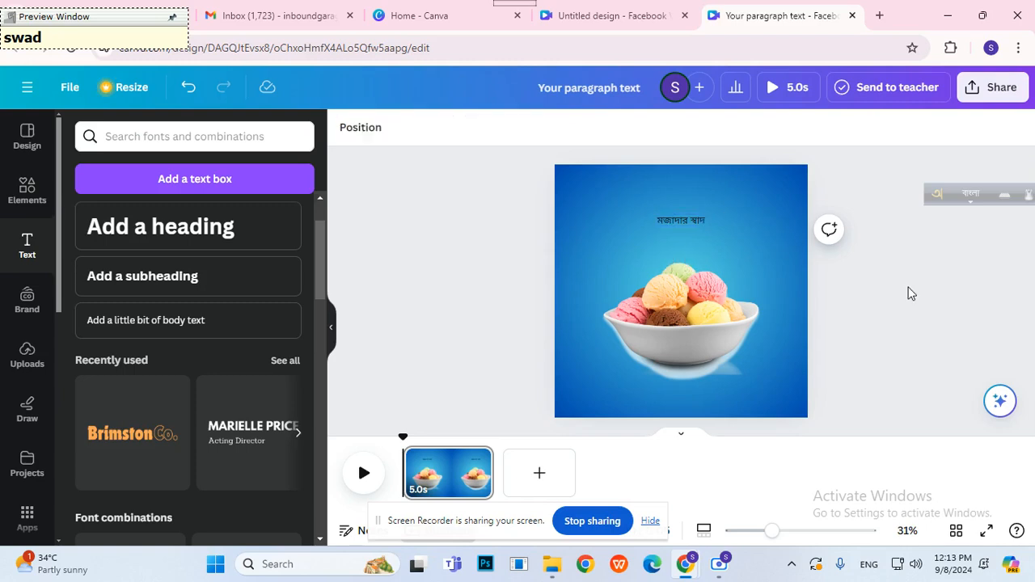
Enlarge the Bangla text to size 75 and replace its wording with "মজাই মজা"
left_click(687, 222)
mouse_move(701, 226)
left_mouse_down()
mouse_move(768, 244)
mouse_move(705, 231)
left_mouse_up()
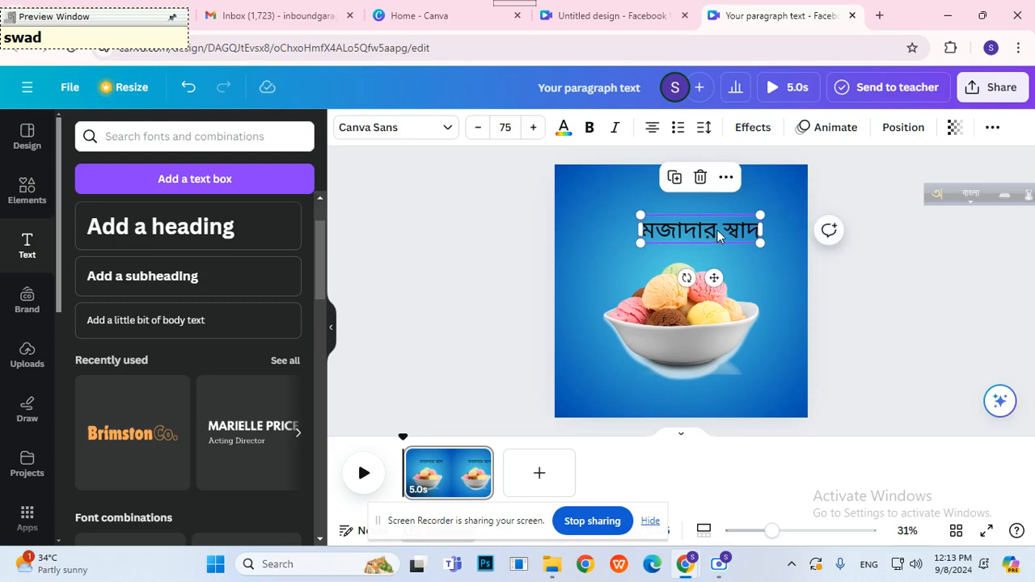
left_click(717, 229)
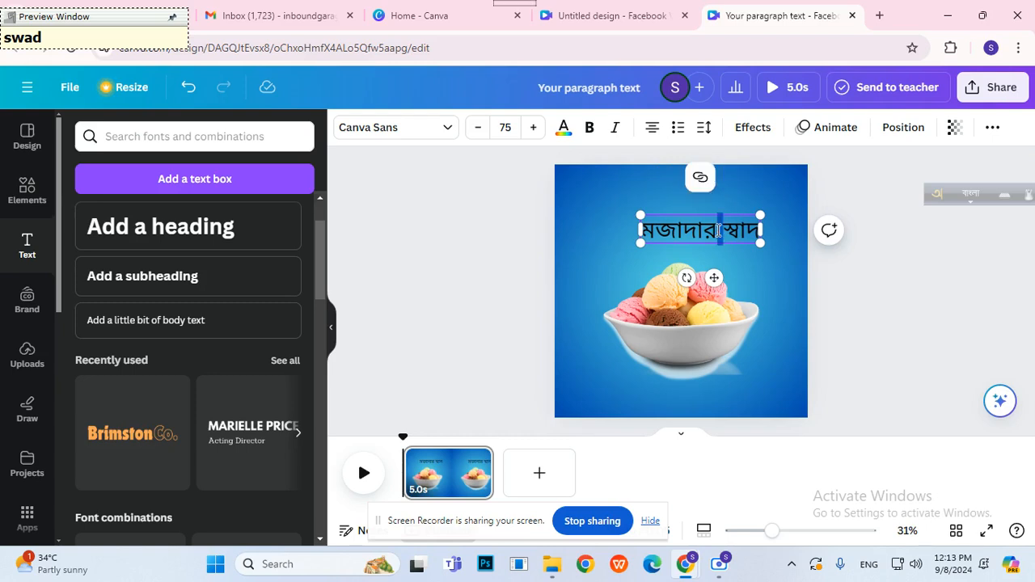
key("ctrl+a")
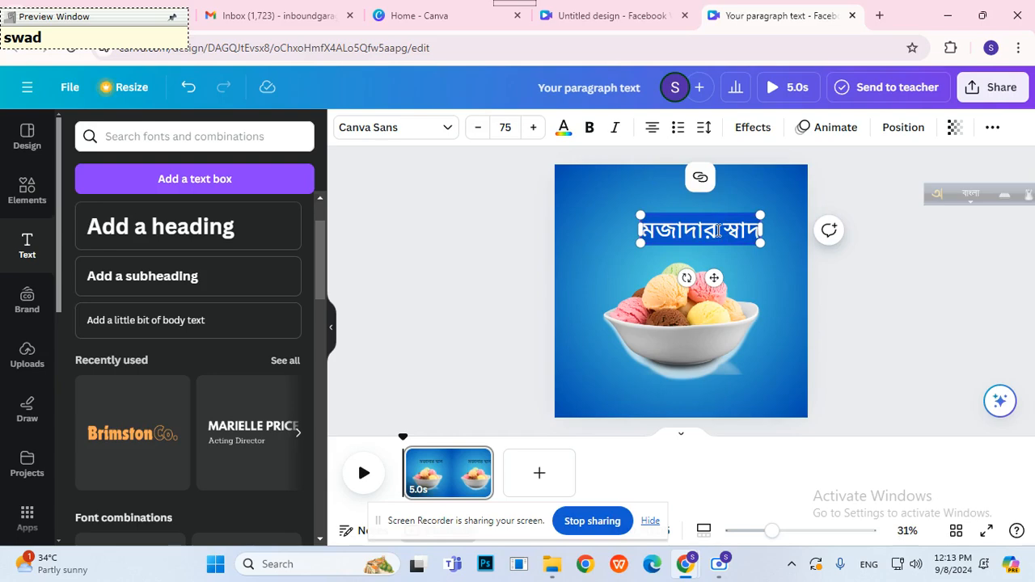
type("mja")
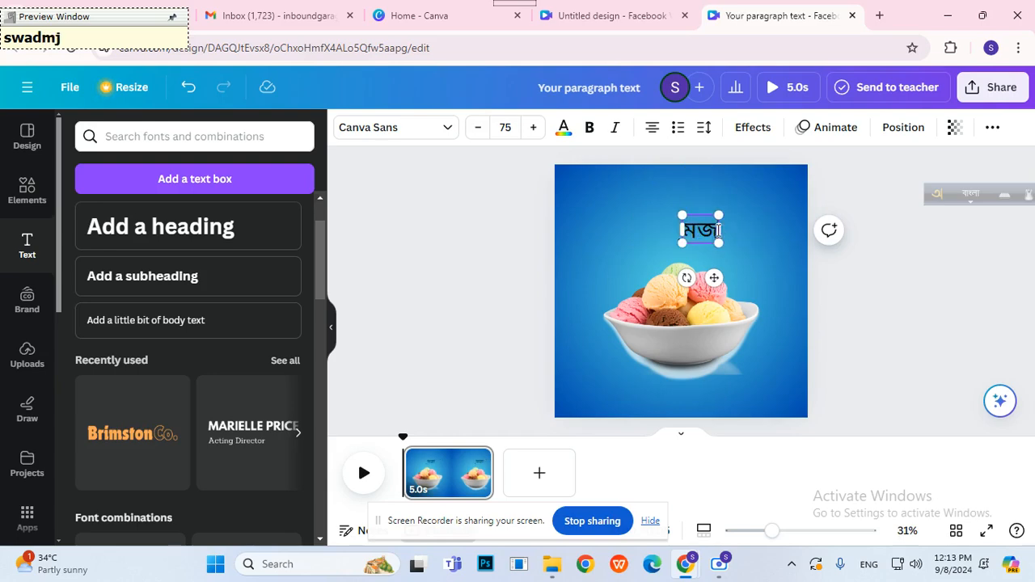
type("i mo")
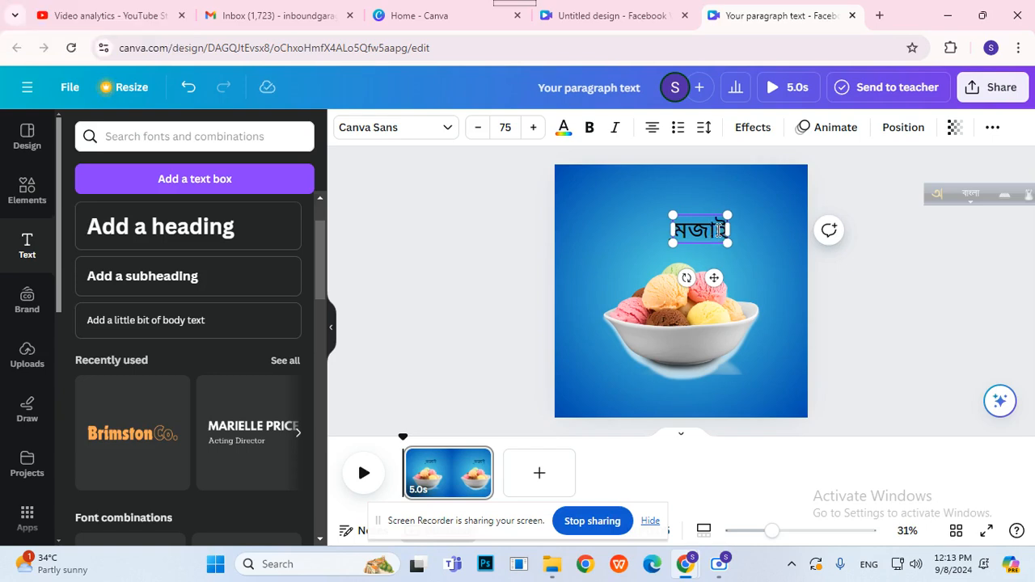
type("ha")
key("BackSpace")
key("BackSpace")
type("ja")
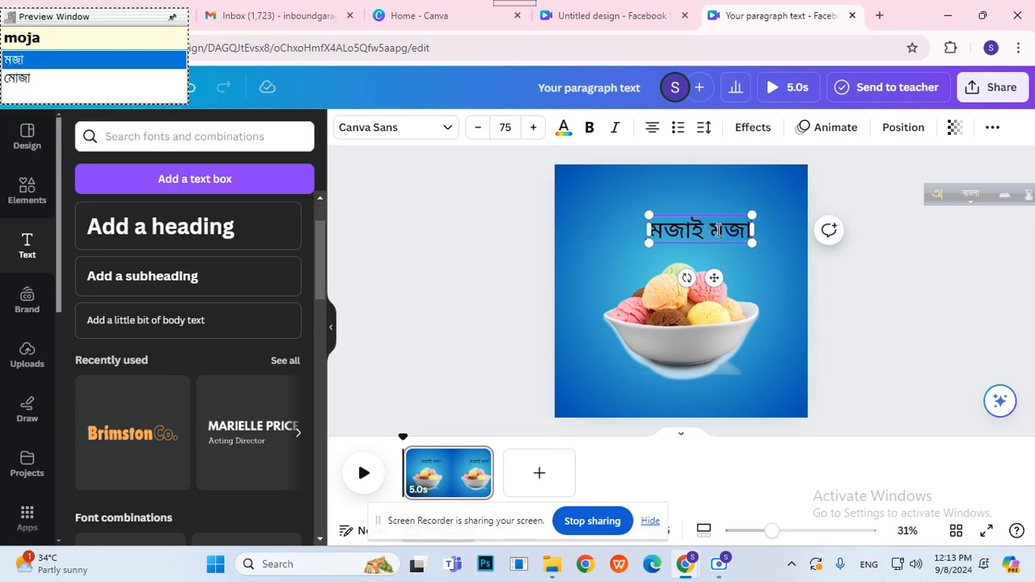
Delete the size 75 "মজাই মজা" text box from the design
left_click(904, 279)
left_click(738, 231)
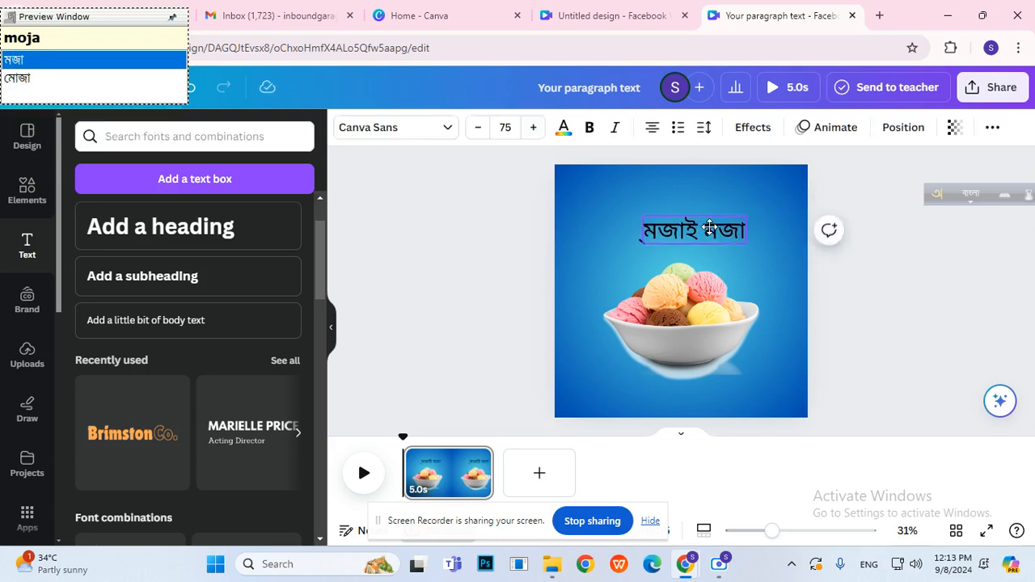
double_click(654, 231)
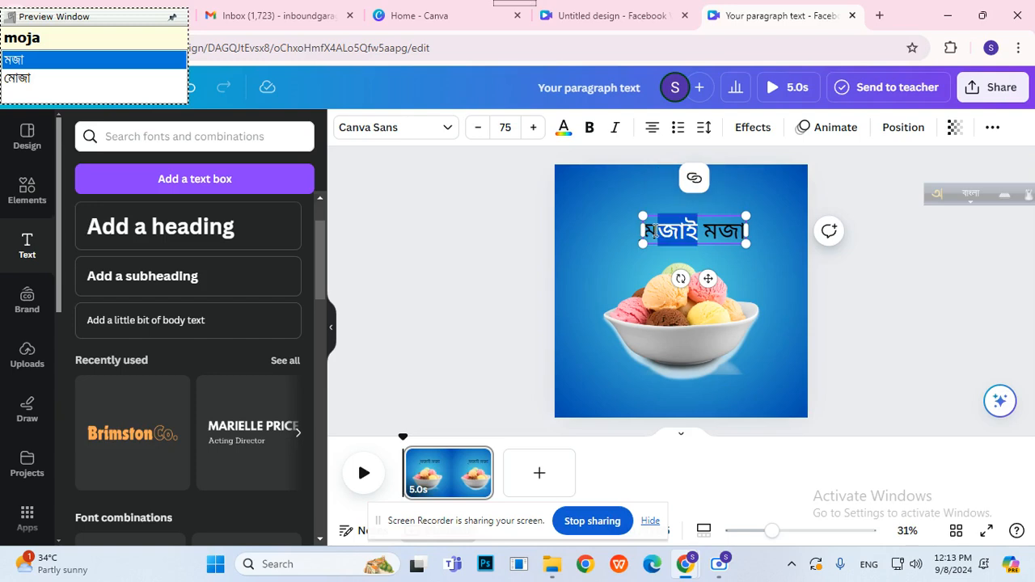
left_click(655, 231)
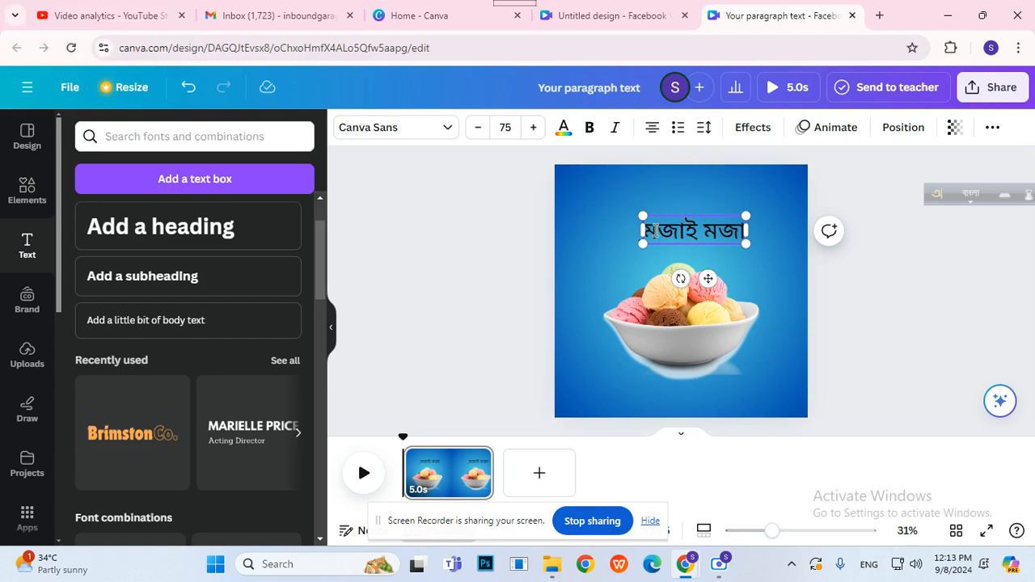
left_click(809, 233)
left_click_drag(694, 235, 732, 211)
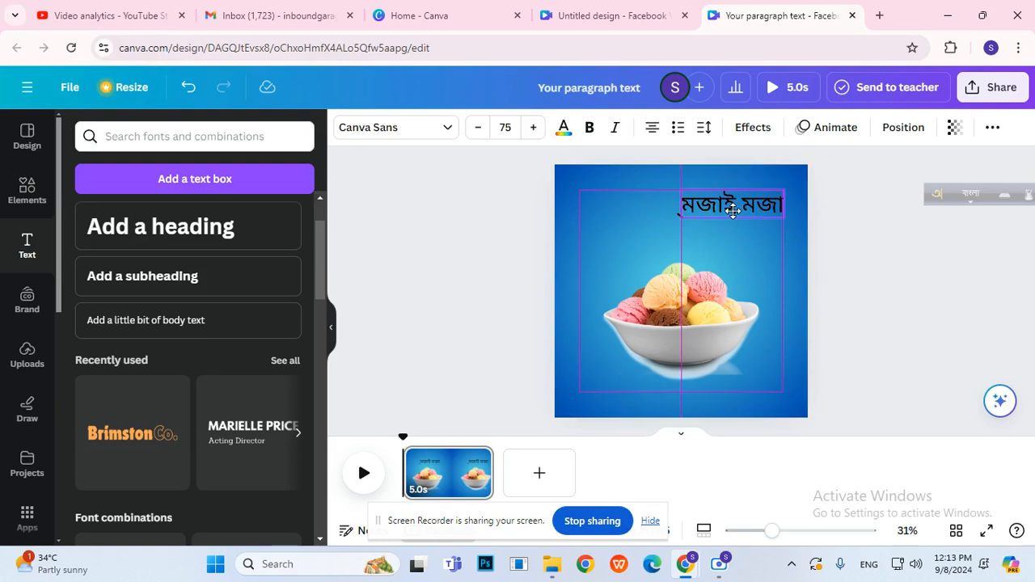
key("Delete")
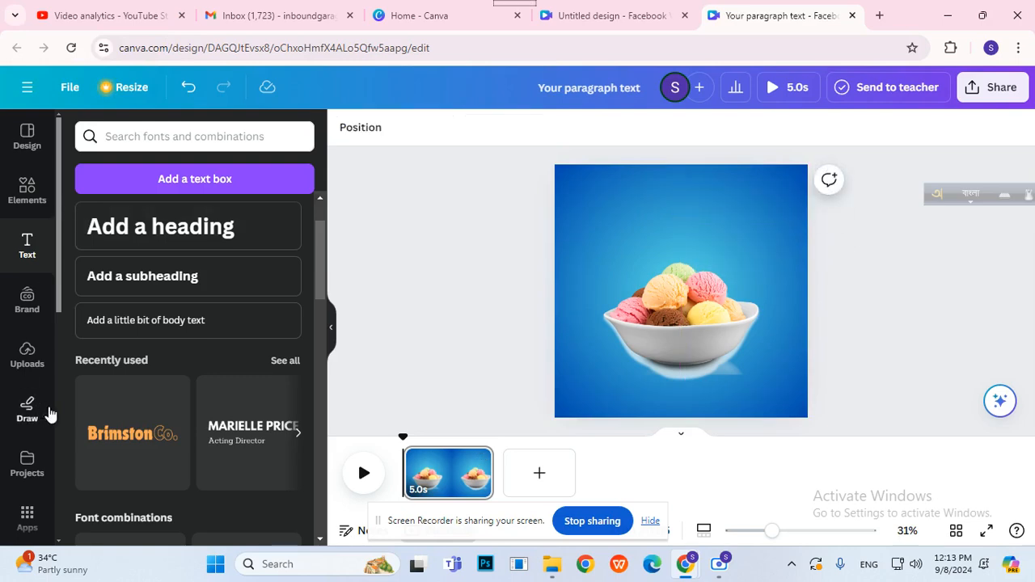
Add a body text box reading "মজাই মজা" and center it just above the ice cream bowl
left_click(160, 320)
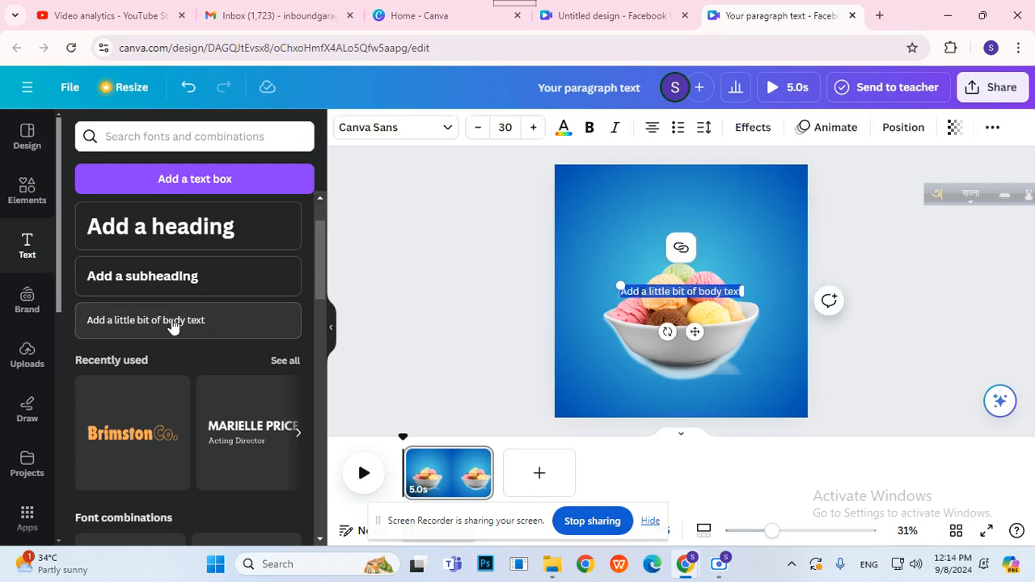
type("moja")
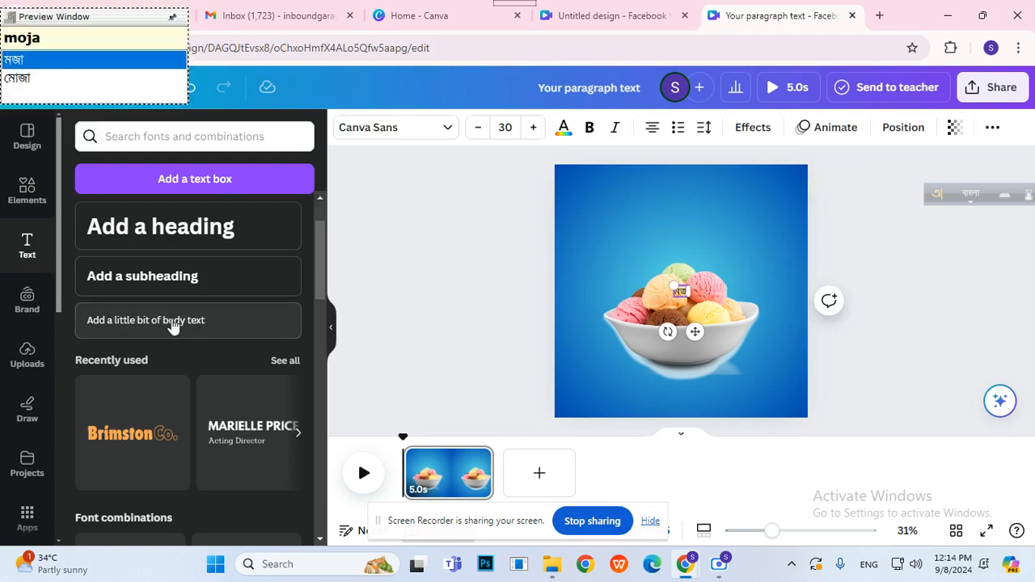
type("i moha")
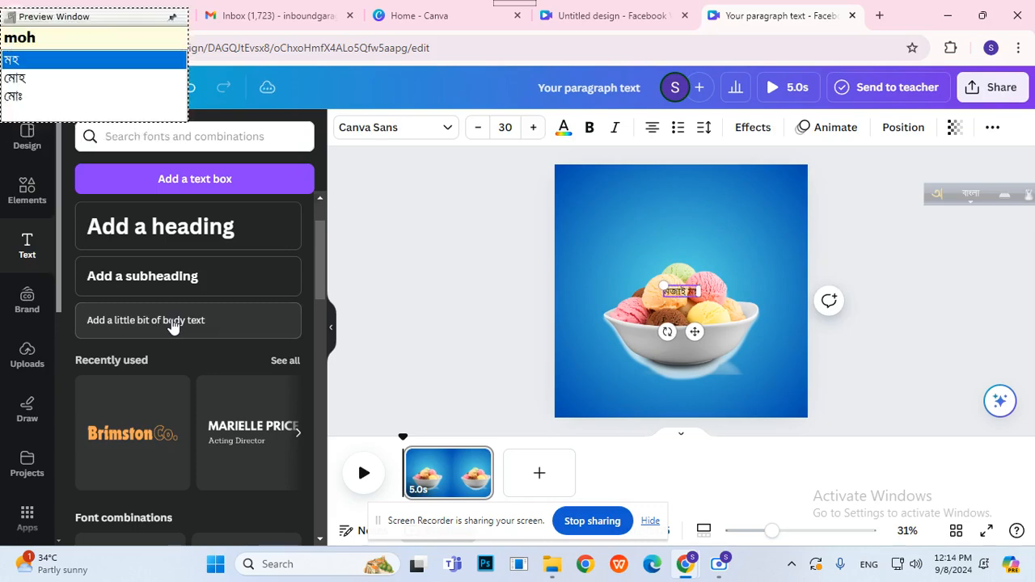
key("BackSpace")
key("BackSpace")
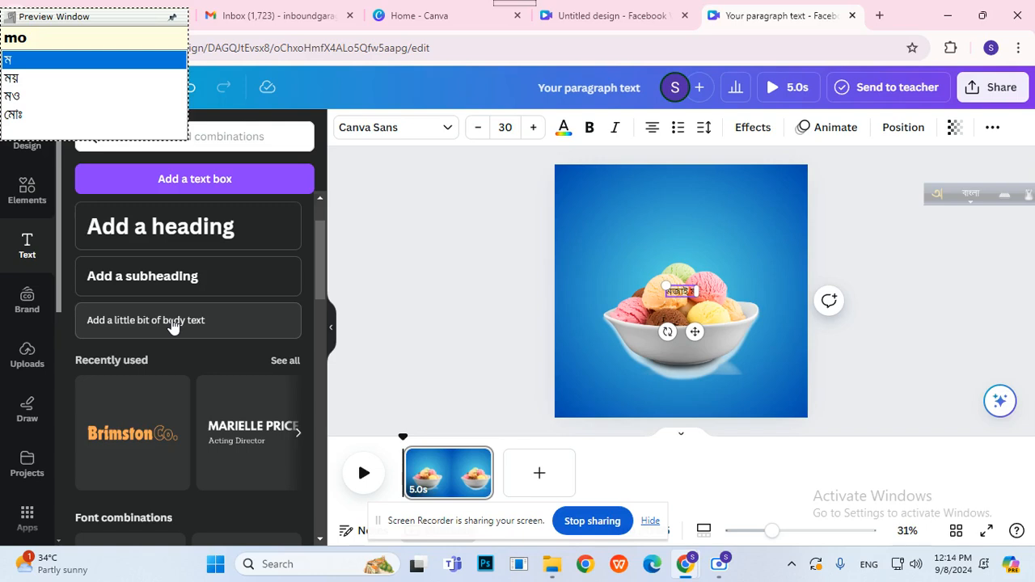
type("ja")
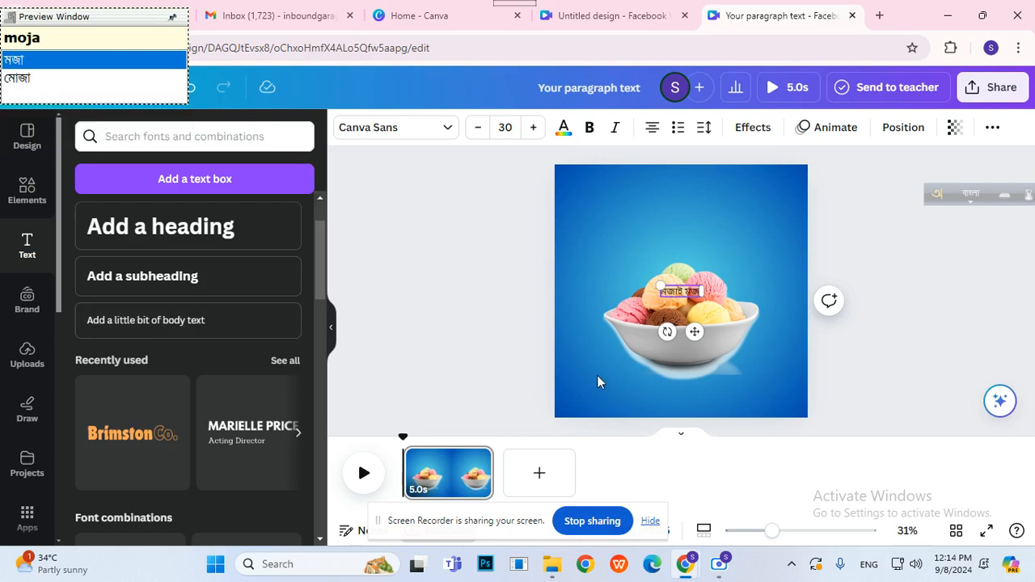
left_click_drag(694, 331, 694, 273)
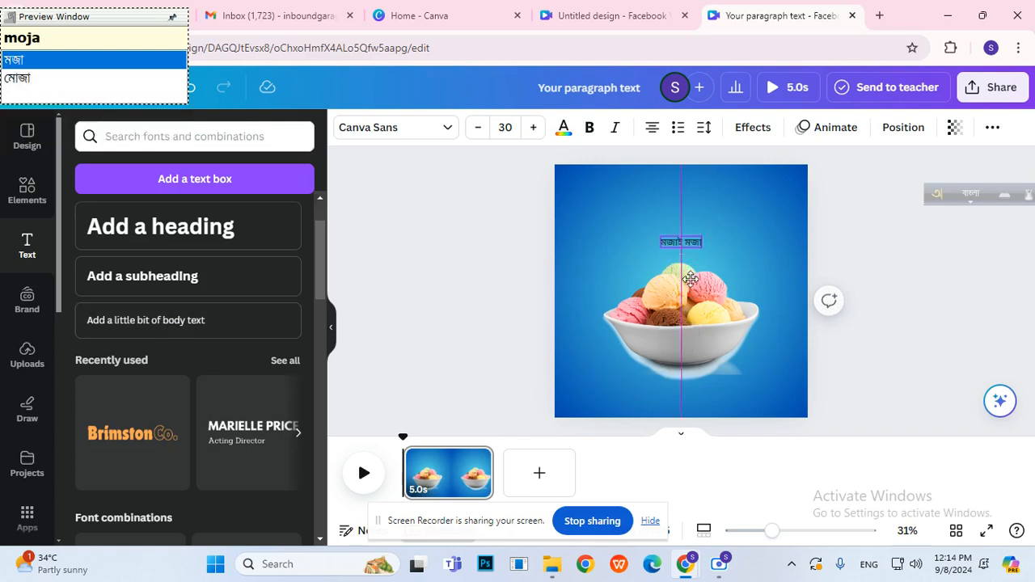
left_click(906, 257)
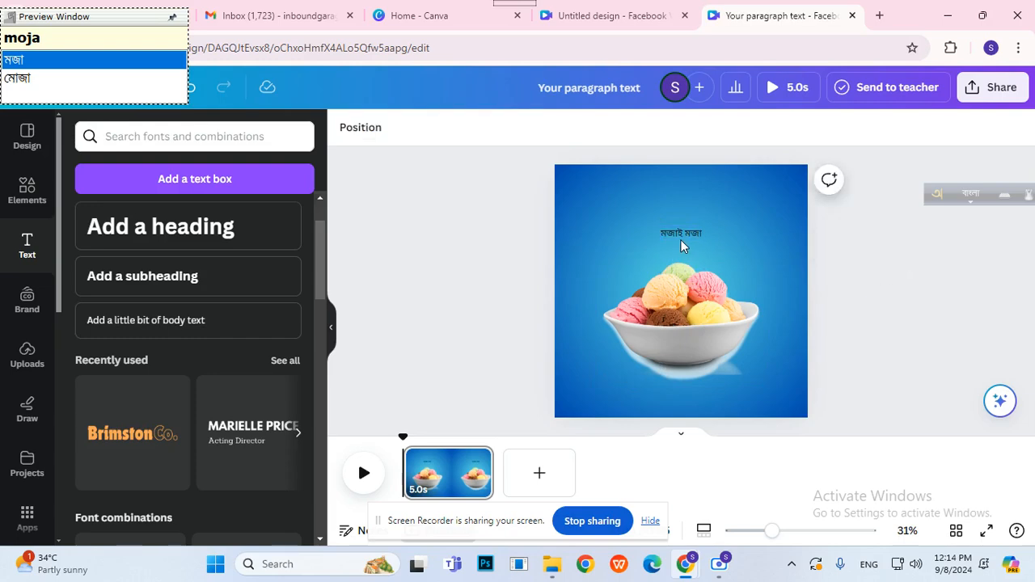
Make the "মজাই মজা" text bold at size 65 and move it slightly higher above the bowl
left_click(681, 238)
left_click(591, 129)
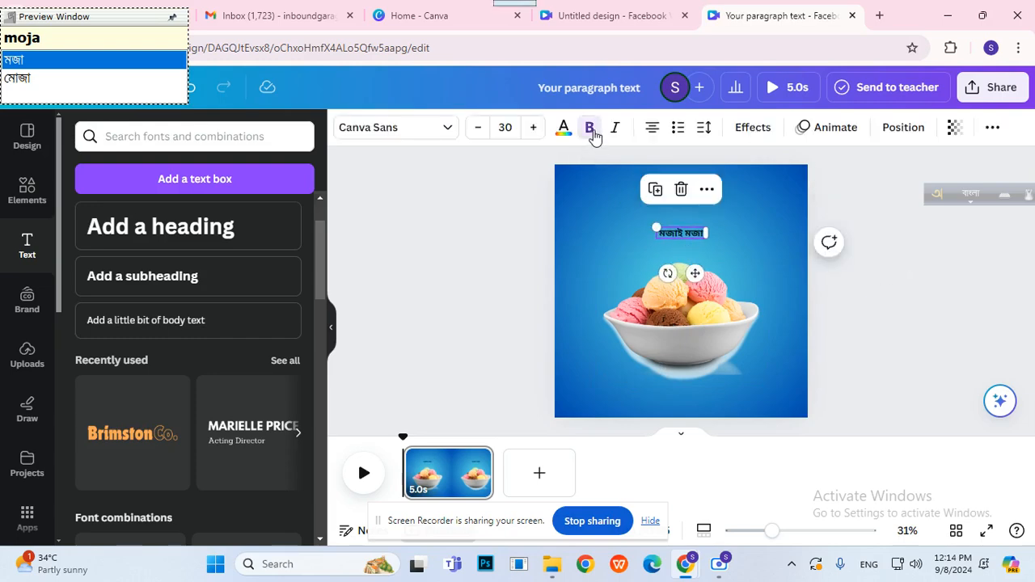
left_click(534, 143)
left_click(534, 142)
left_click(533, 142)
left_click(533, 142)
left_click(533, 142)
left_click(534, 143)
left_click(533, 142)
left_click(534, 142)
left_click(534, 142)
left_click(480, 277)
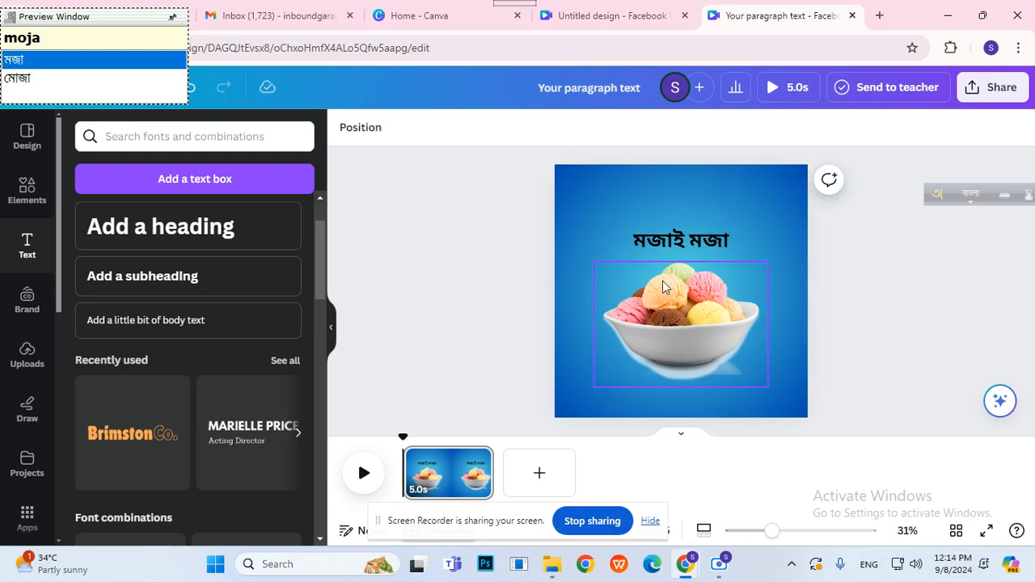
left_click(709, 240)
left_click_drag(709, 241, 709, 227)
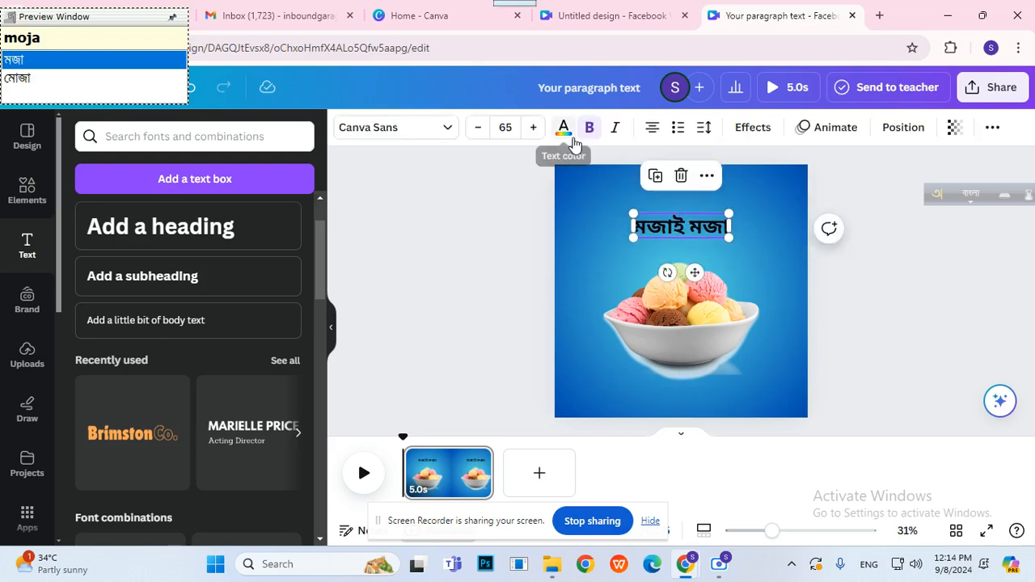
Search the fonts for "bengali" and set the "মজাই মজা" text to Noto Serif Bengali
left_click(395, 127)
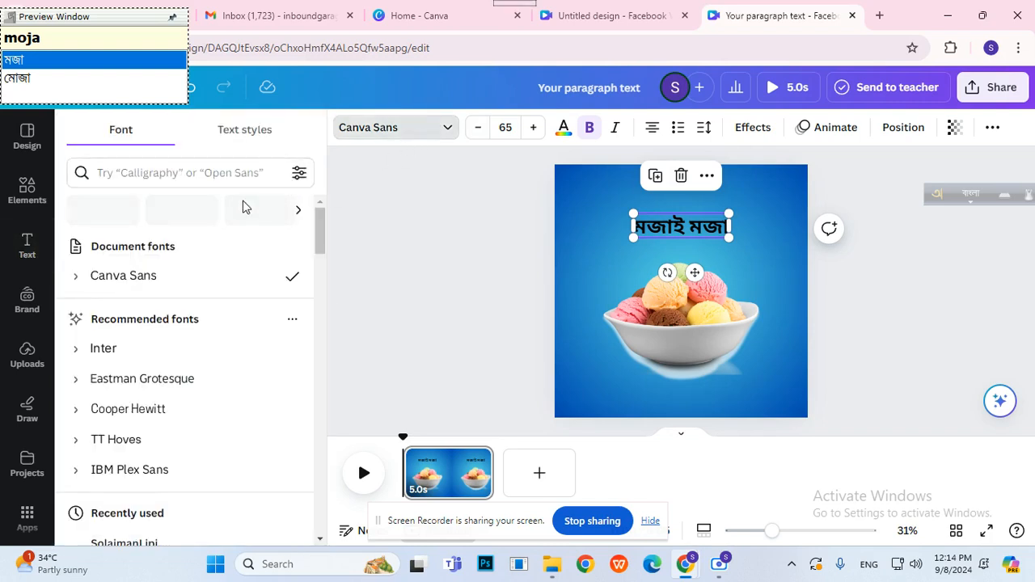
left_click(970, 194)
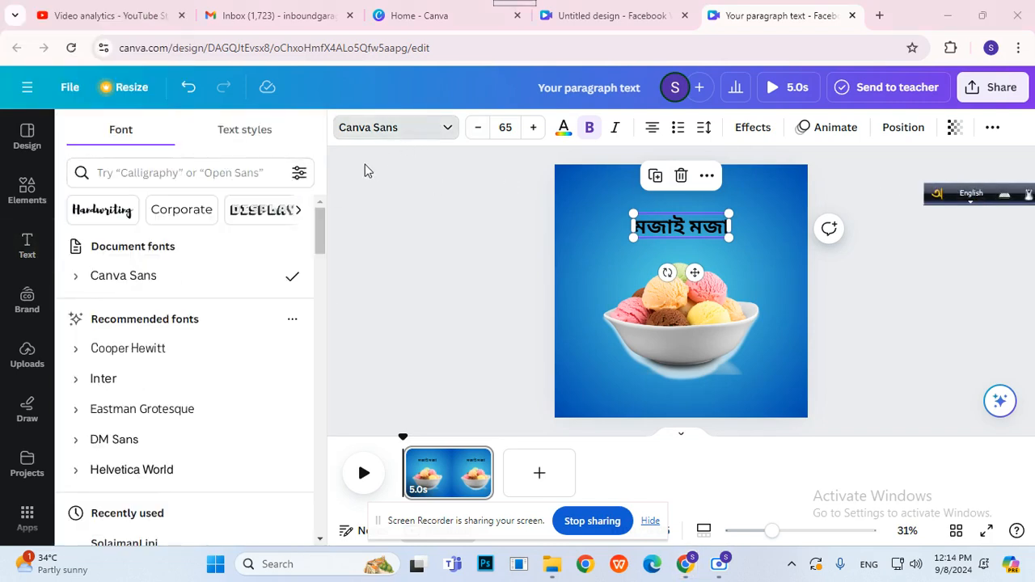
left_click(261, 164)
type("bengali")
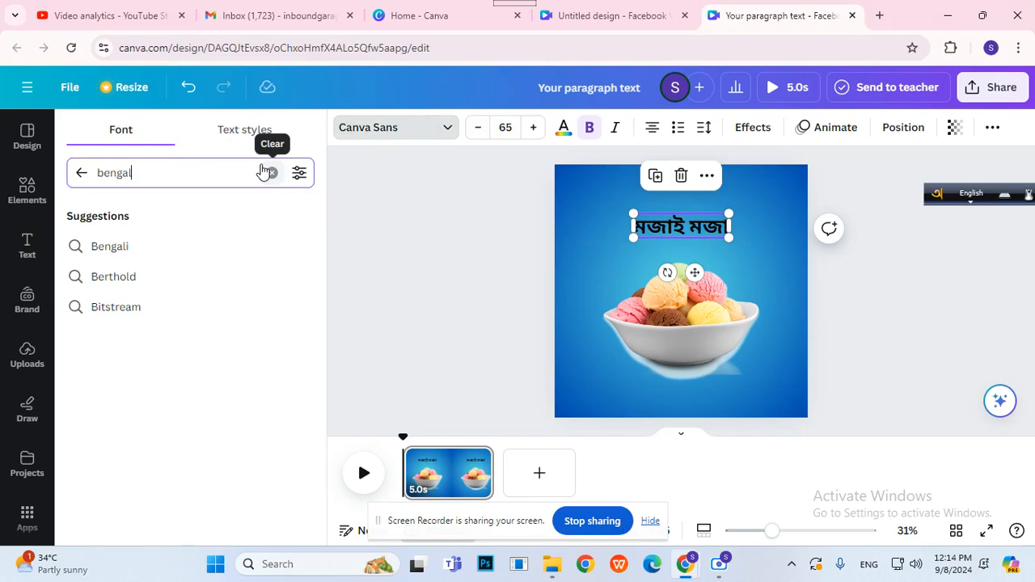
key("Return")
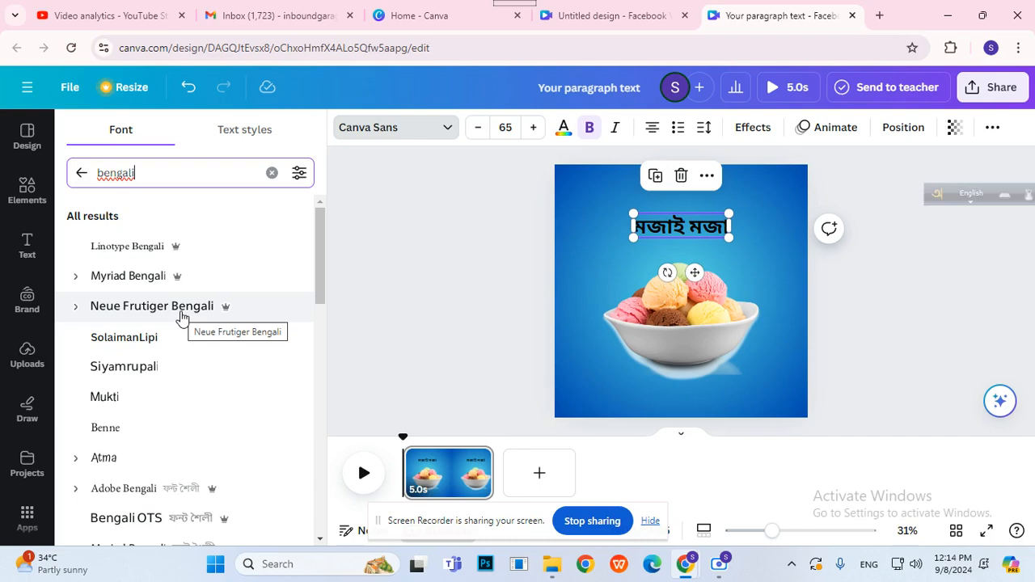
scroll(181, 317, "down", 1)
left_click(172, 447)
scroll(220, 423, "down", 2)
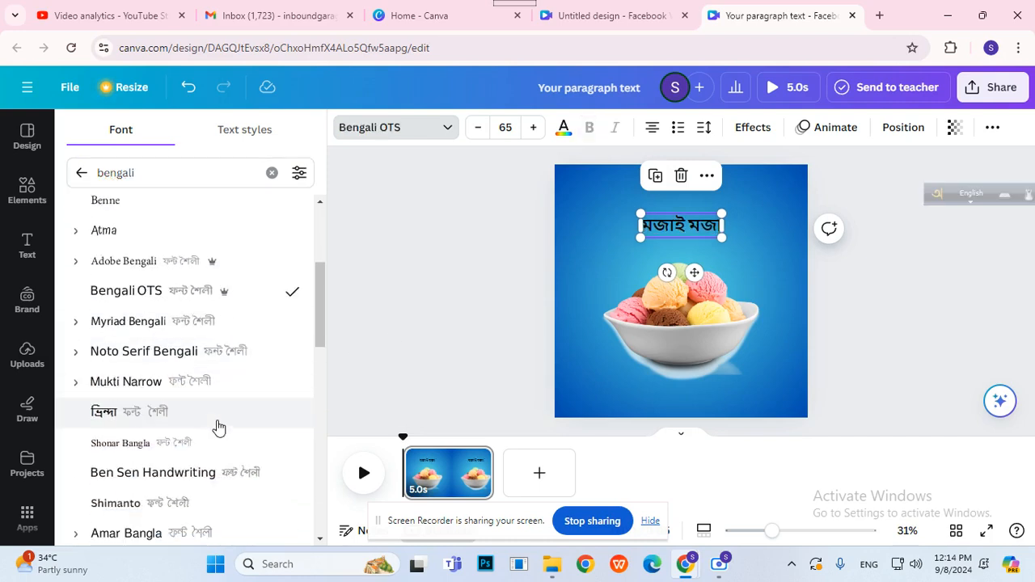
left_click(220, 369)
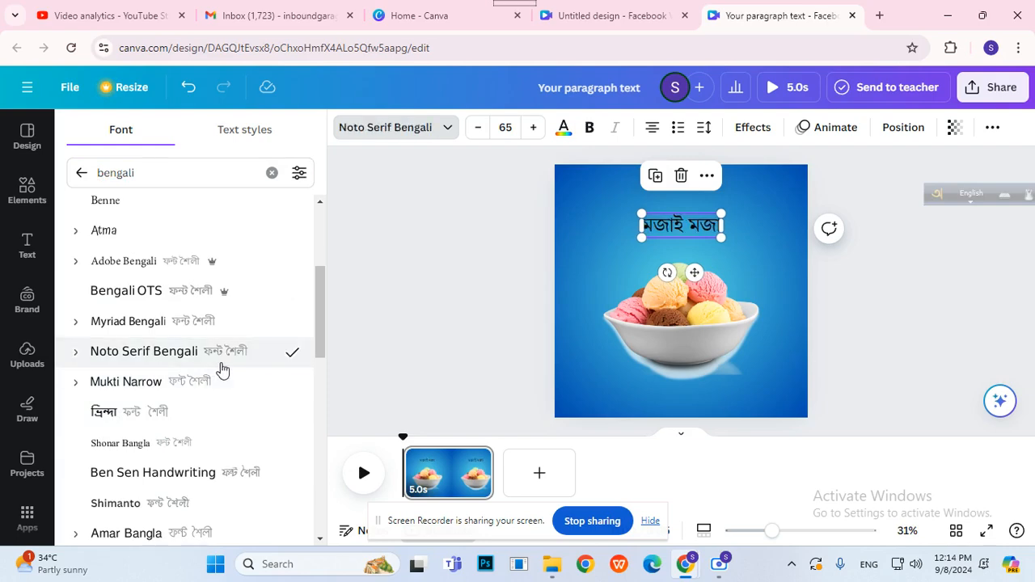
left_click(398, 279)
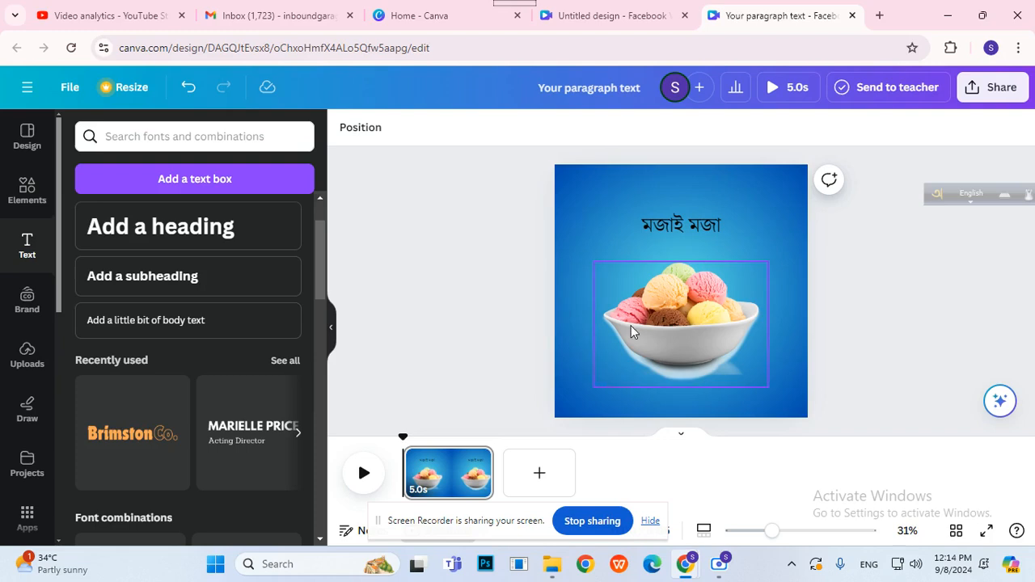
Move the ice cream bowl slightly lower on the page and shift the "মজাই মজা" text down a little
left_click(688, 326)
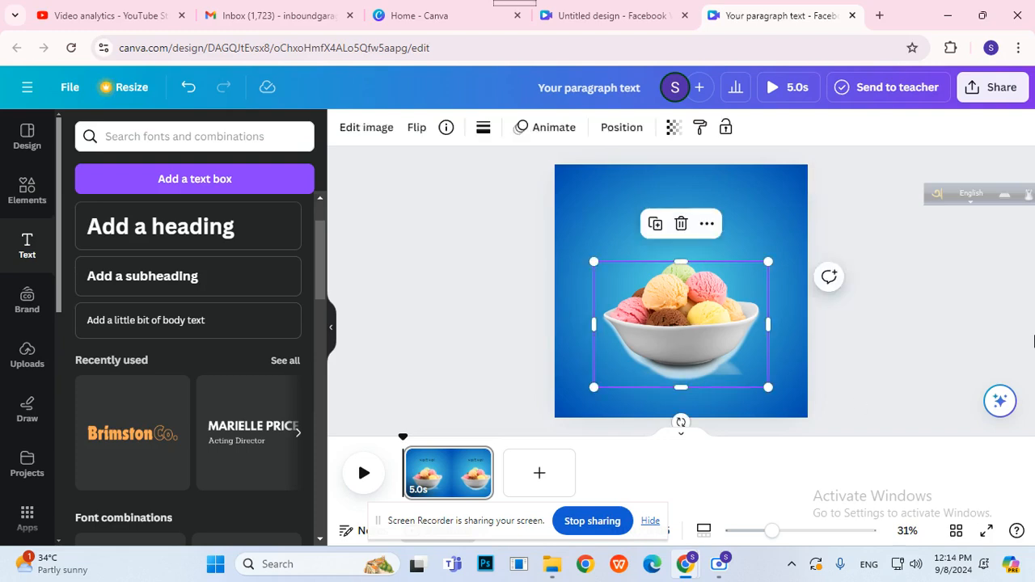
left_click(982, 301)
left_click(731, 323)
left_click_drag(733, 320, 679, 322)
left_click(914, 318)
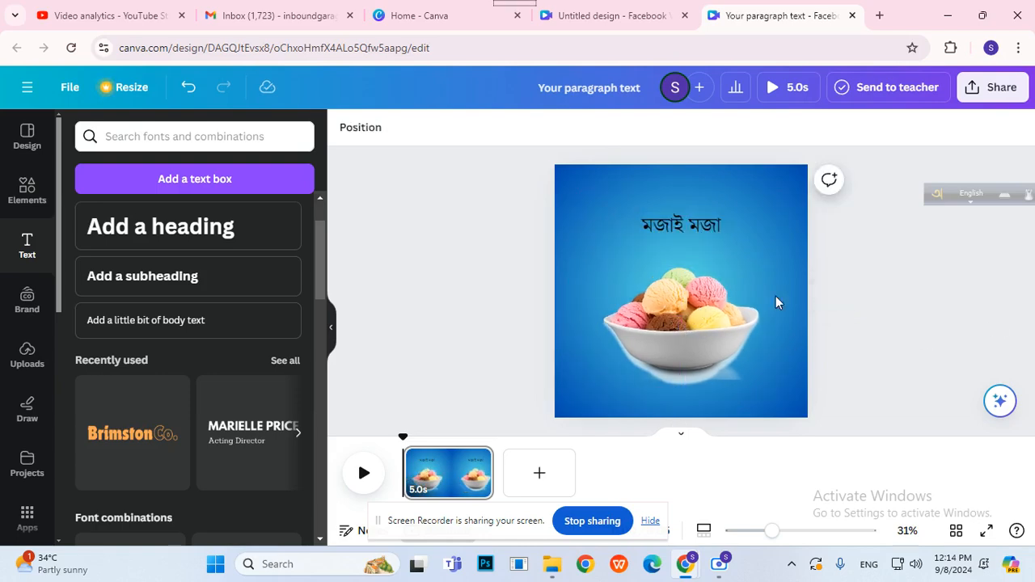
mouse_move(682, 226)
left_mouse_down()
mouse_move(765, 217)
mouse_move(670, 212)
mouse_move(684, 230)
left_mouse_up()
left_click(642, 262)
Color the "মজাই মজা" text white and make it bold
left_click(647, 233)
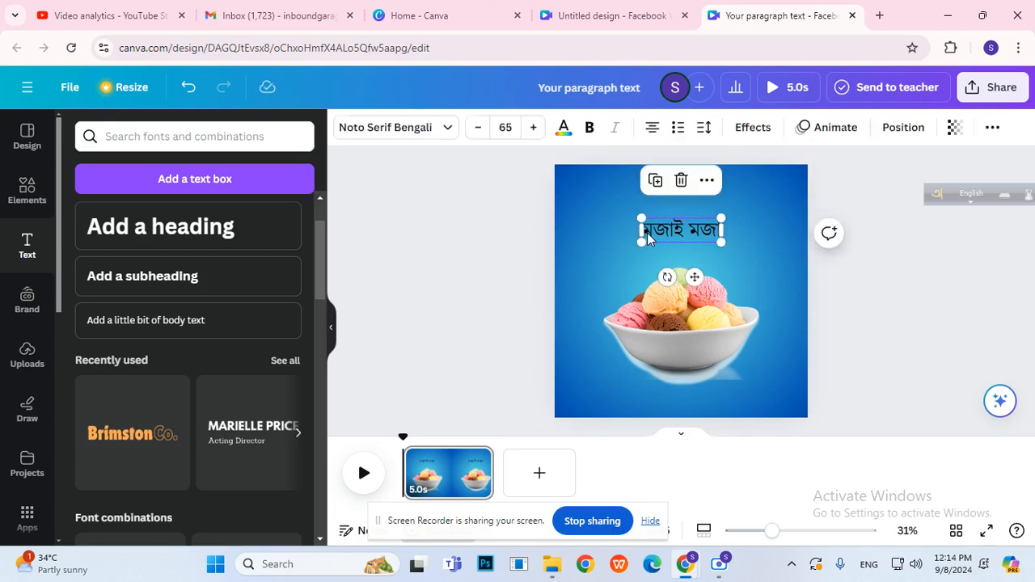
left_click(563, 127)
scroll(169, 339, "down", 3)
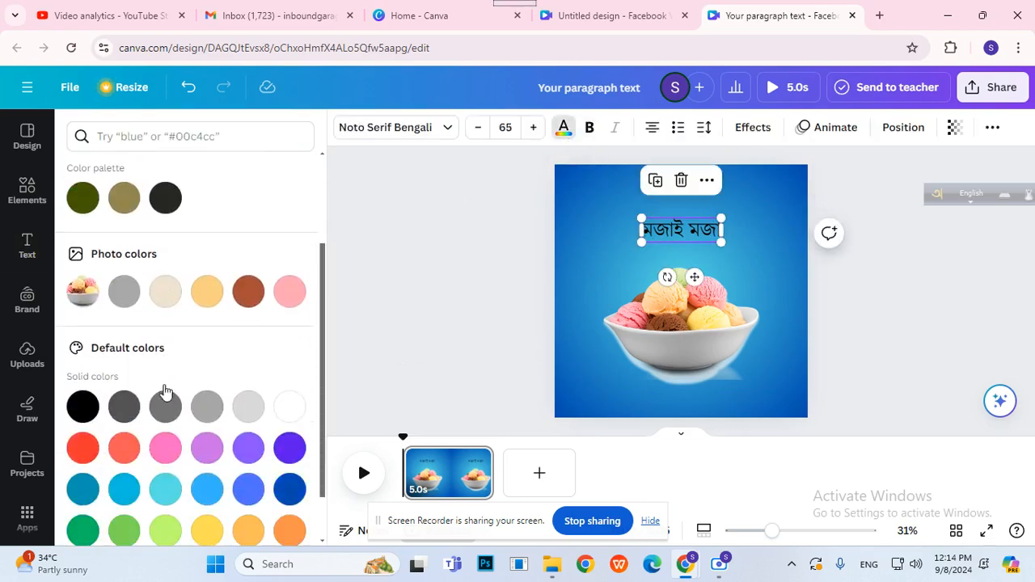
scroll(202, 323, "down", 1)
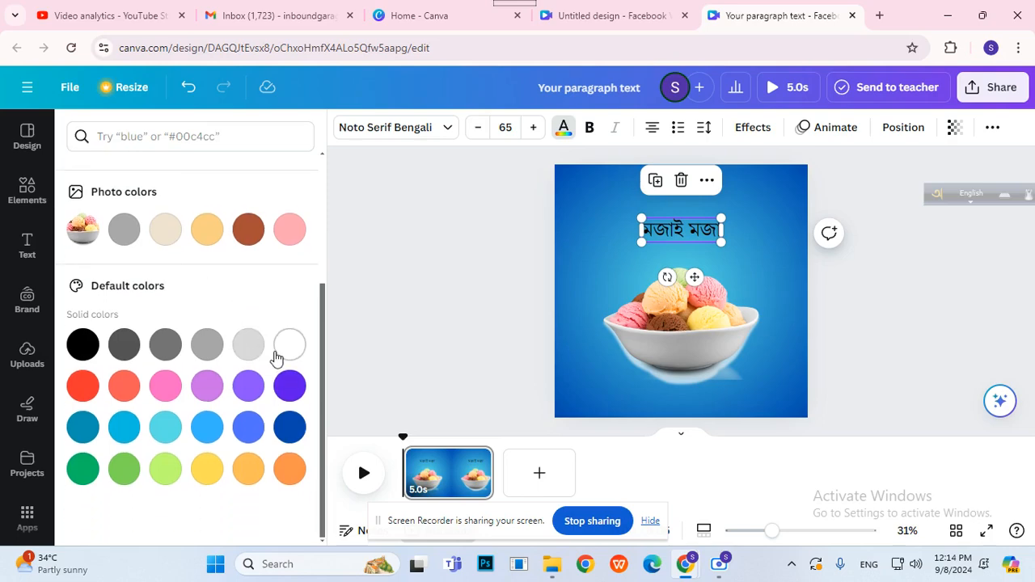
left_click(277, 356)
key("Escape")
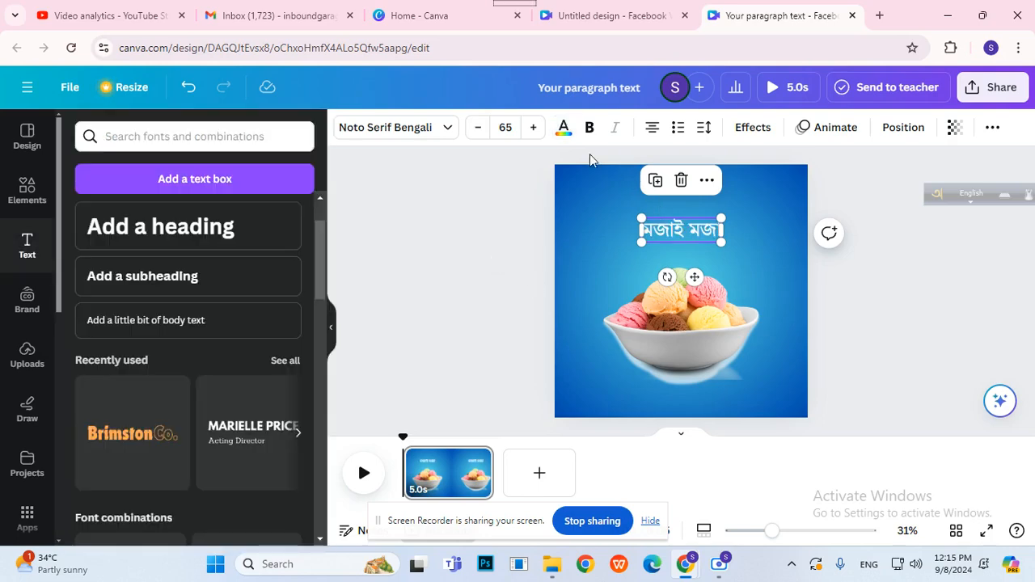
left_click(494, 254)
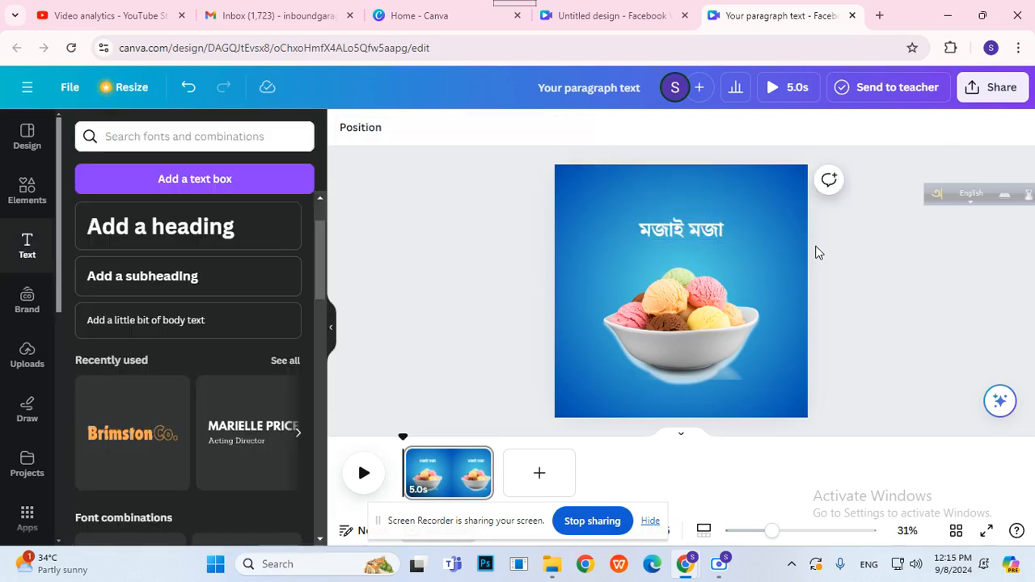
Move the white "মজাই মজা" text slightly lower so it sits closer to the ice cream bowl
mouse_move(705, 232)
left_mouse_down()
mouse_move(702, 253)
mouse_move(702, 242)
left_mouse_up()
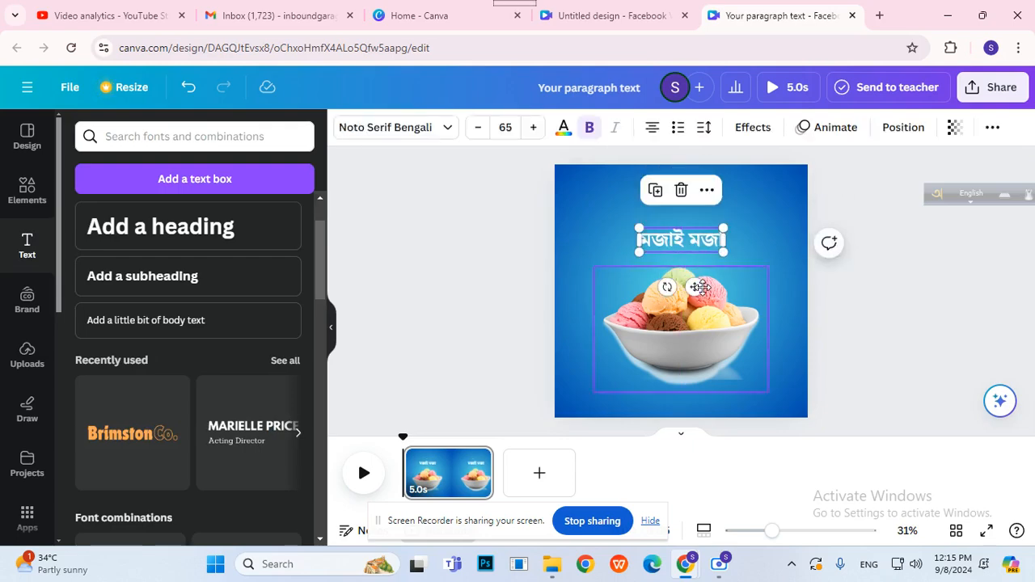
left_click(855, 313)
left_click(679, 253)
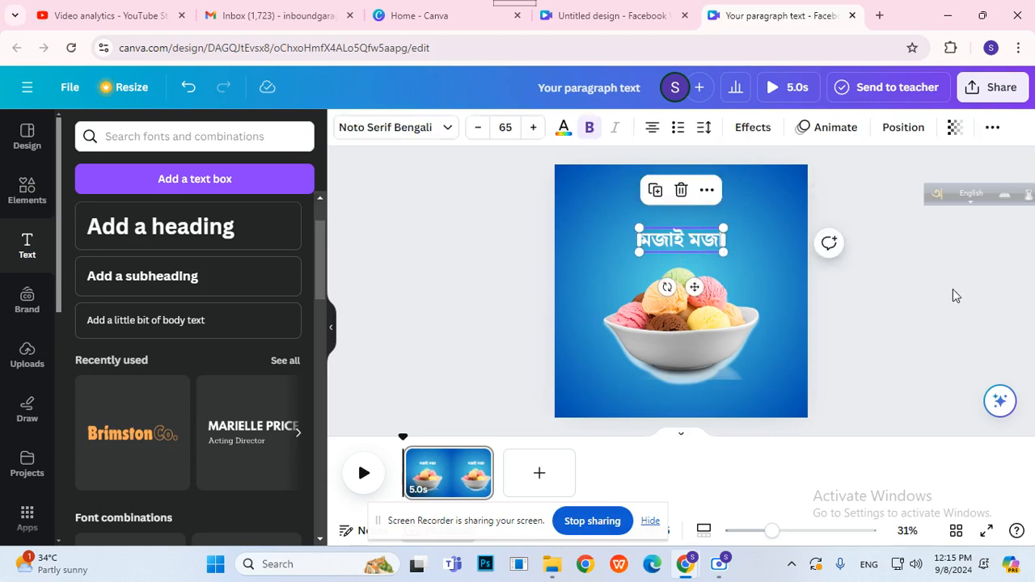
left_click(660, 339)
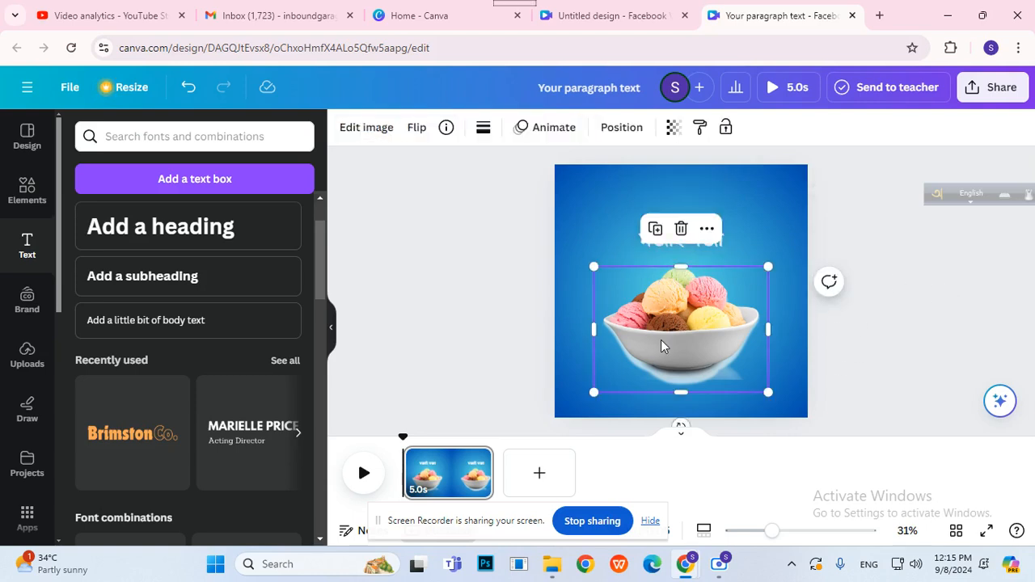
left_click(958, 321)
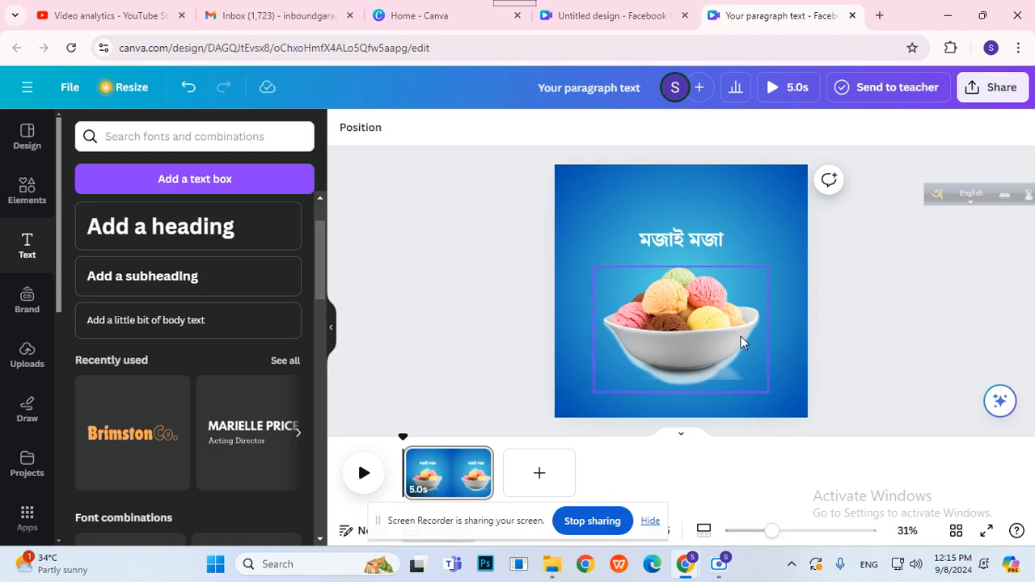
Try a custom animation path on the ice cream bowl and delete the path
left_click(676, 310)
left_click(546, 127)
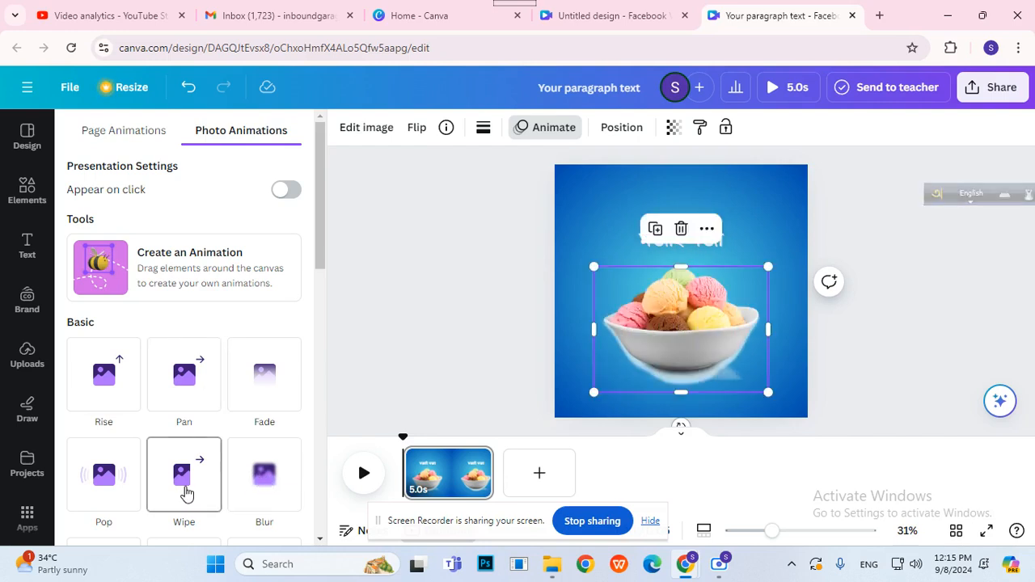
left_click(159, 288)
left_click_drag(726, 368, 723, 358)
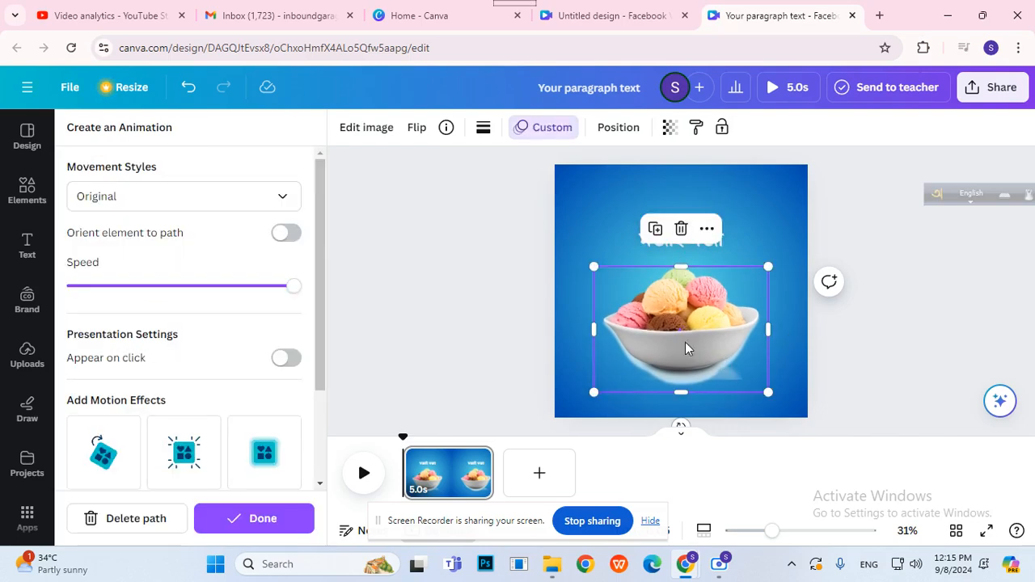
scroll(182, 462, "down", 3)
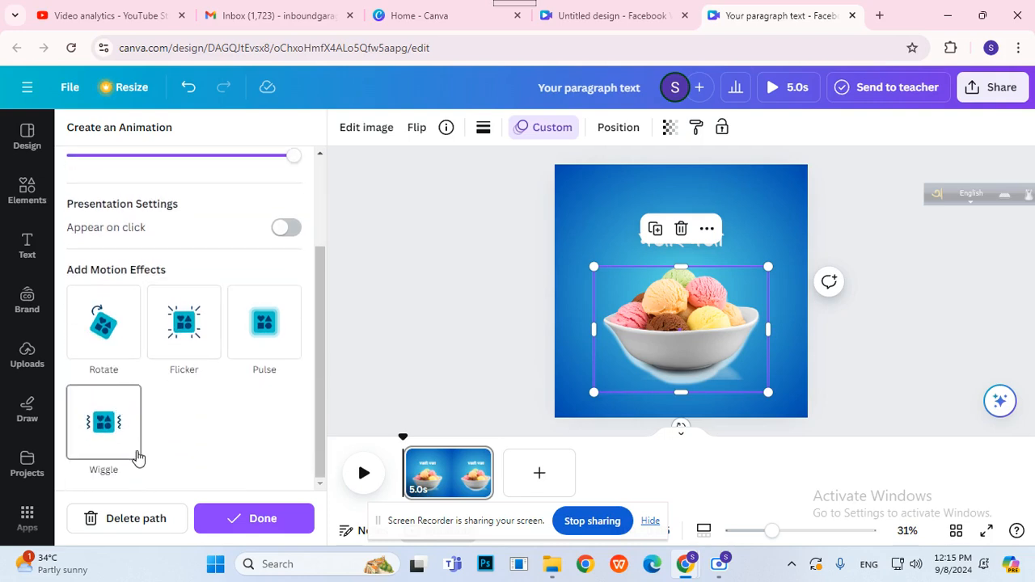
scroll(137, 457, "up", 3)
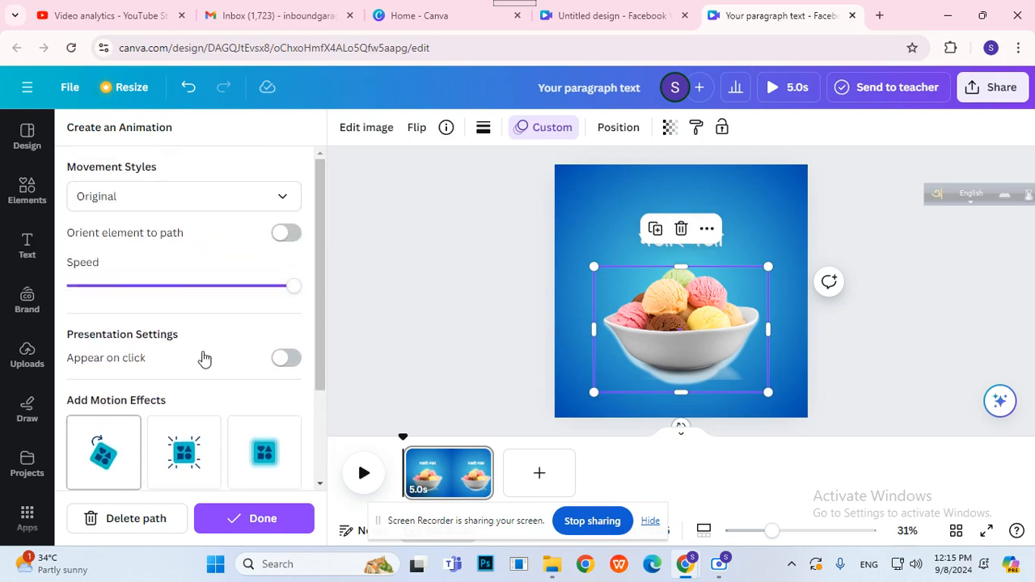
left_click(112, 518)
Apply the Breathe photo animation to the ice cream bowl with its scale at maximum
left_click(669, 295)
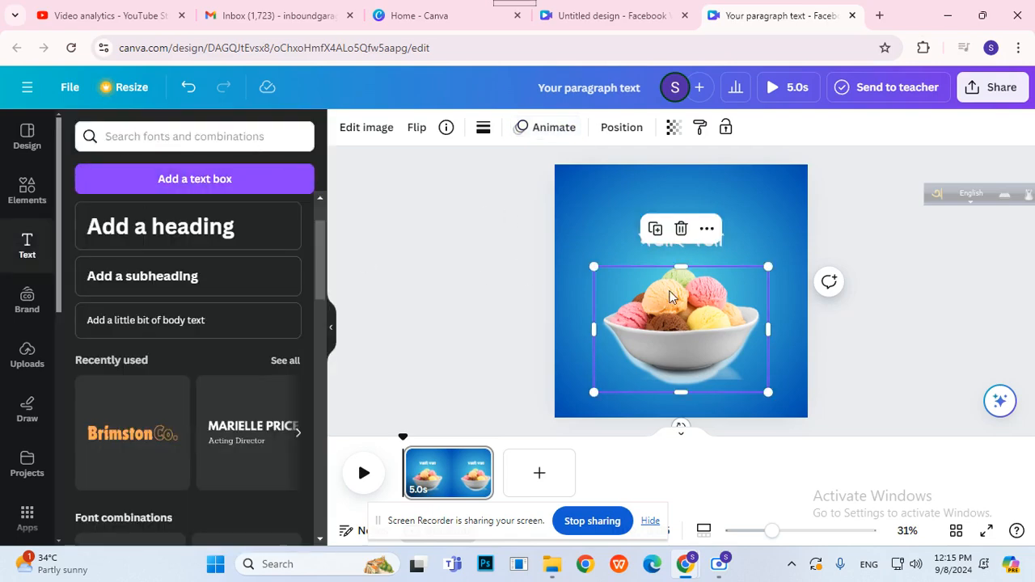
left_click(566, 135)
scroll(212, 400, "down", 2)
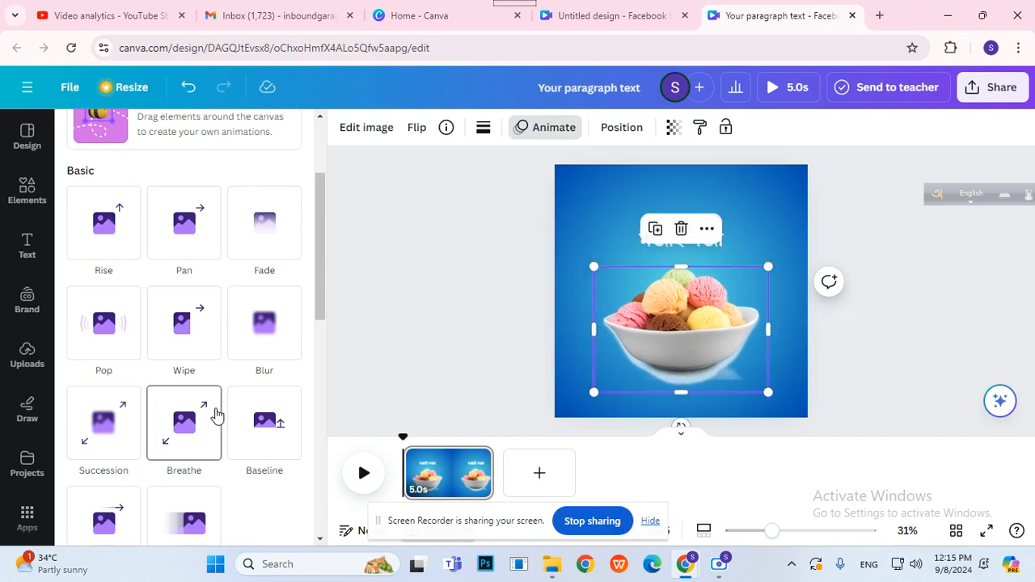
left_click(217, 415)
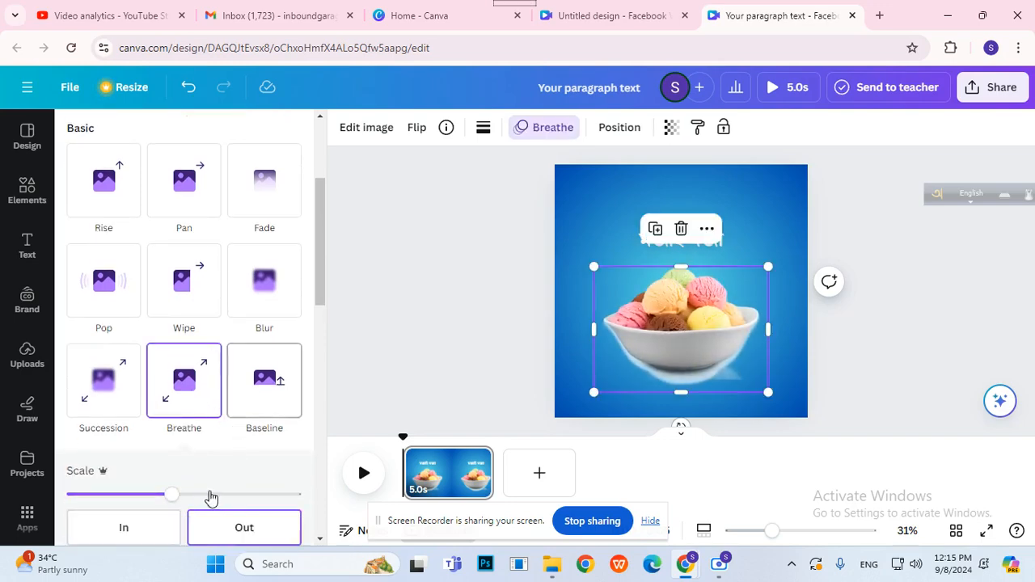
left_click_drag(164, 493, 301, 494)
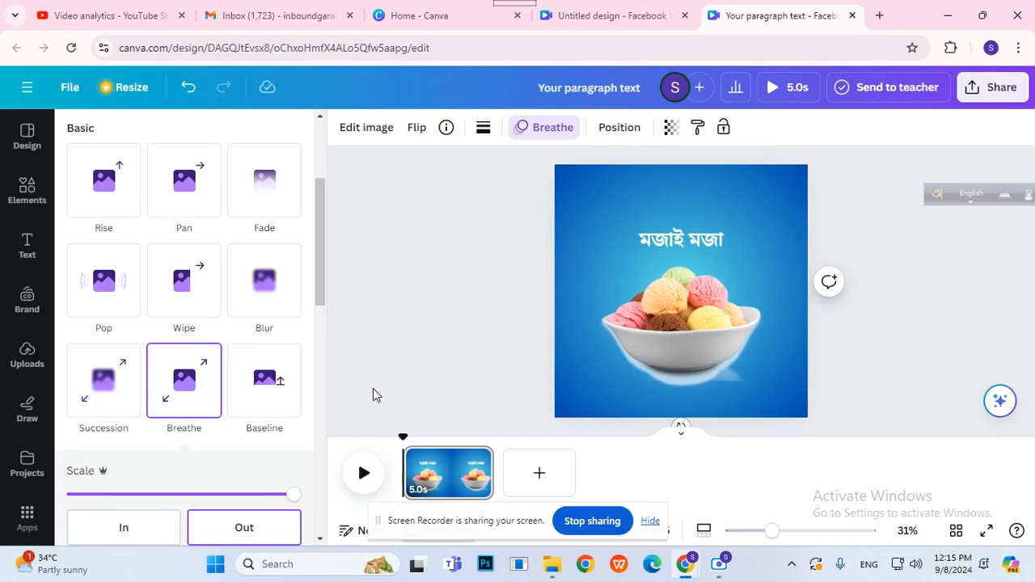
left_click(375, 345)
Apply the Wipe text animation on enter to "মজাই মজা" and reduce its speed to the minimum
left_click(694, 237)
left_click(693, 237)
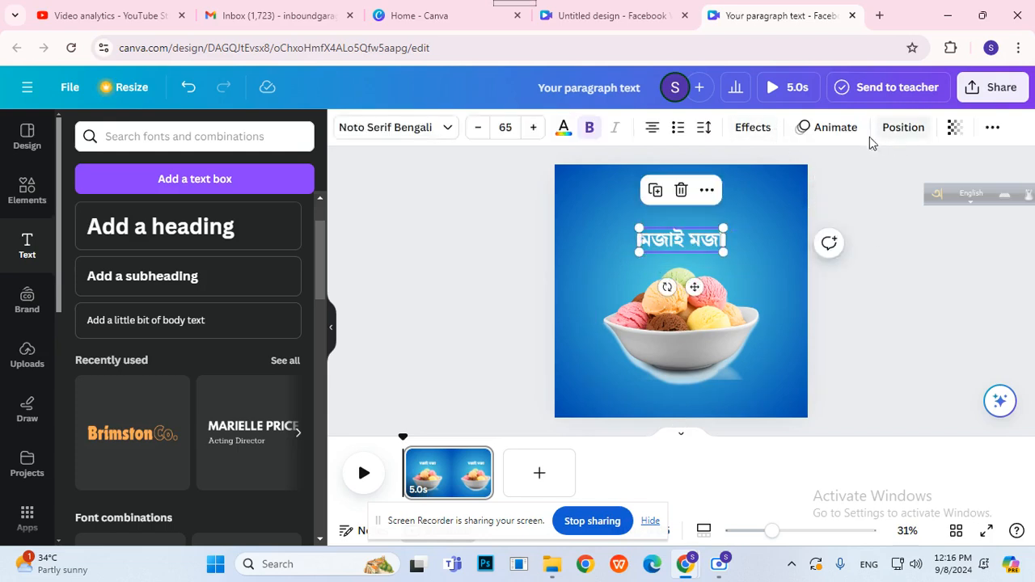
left_click(829, 129)
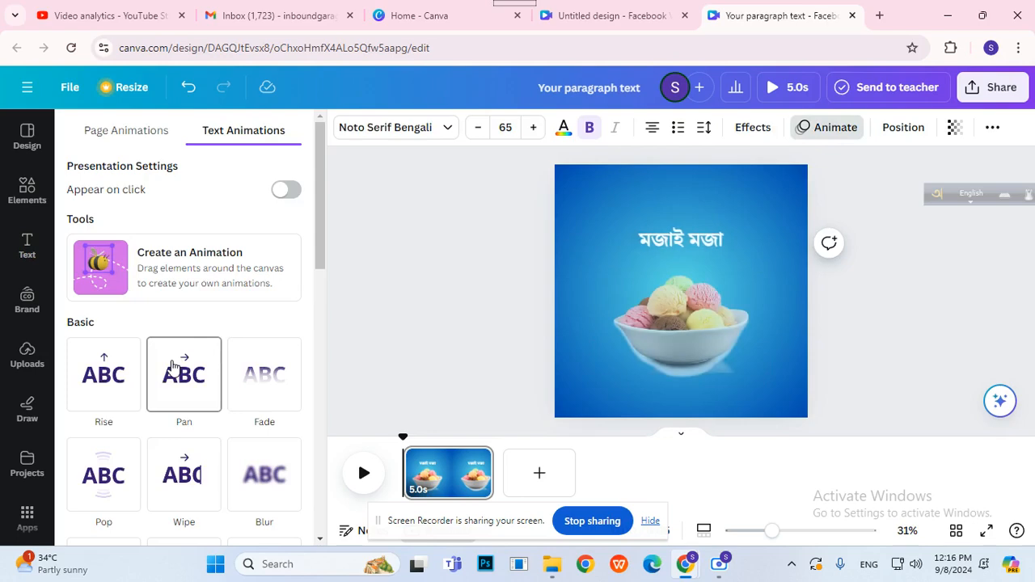
scroll(111, 378, "down", 2)
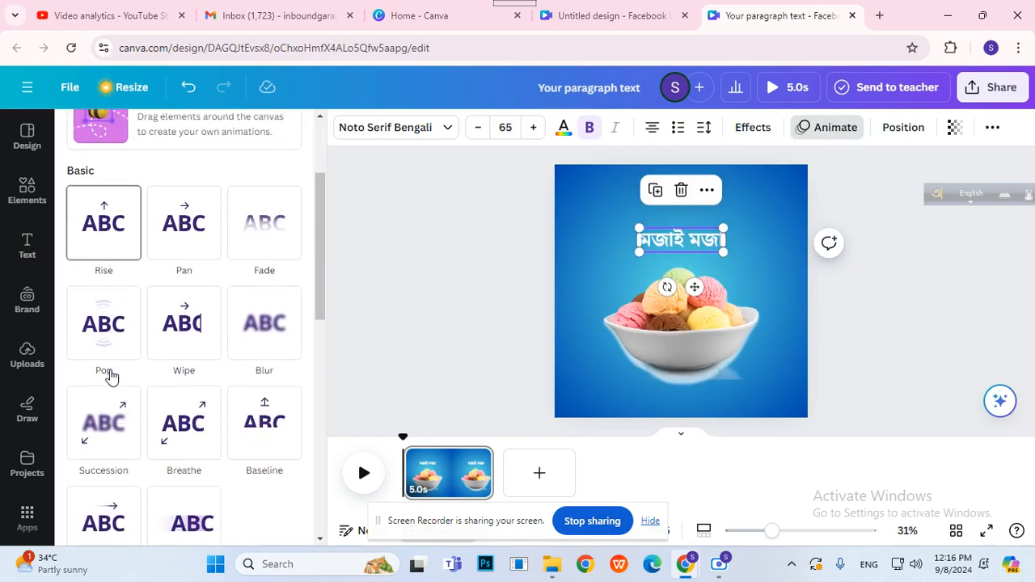
left_click(192, 332)
left_click_drag(177, 459, 38, 463)
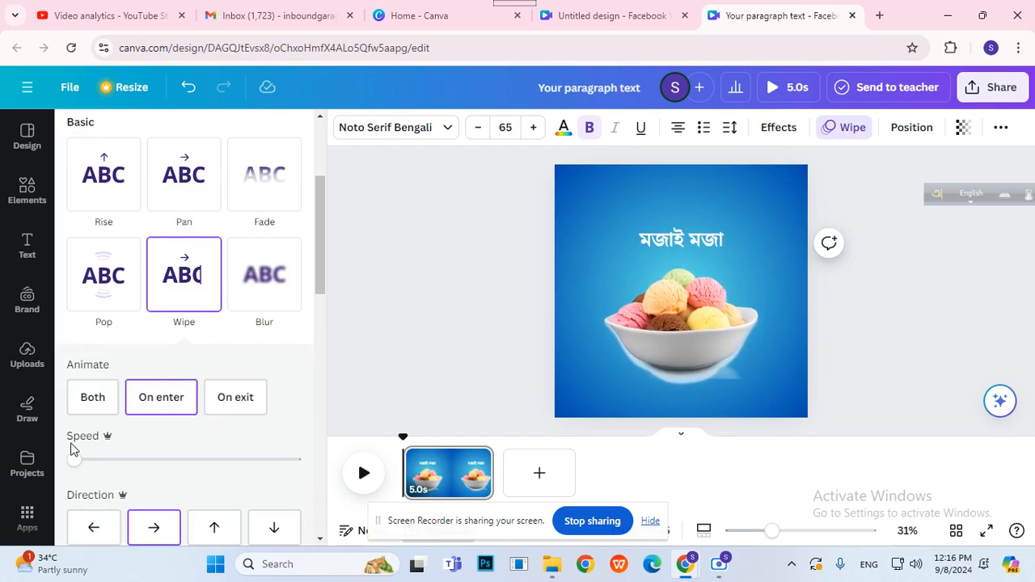
left_click(375, 316)
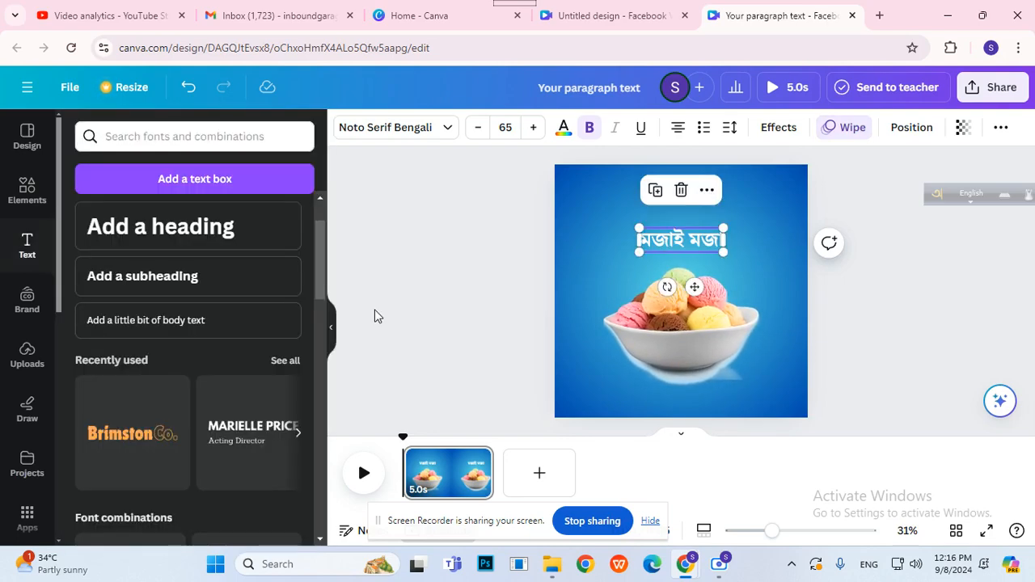
left_click(455, 331)
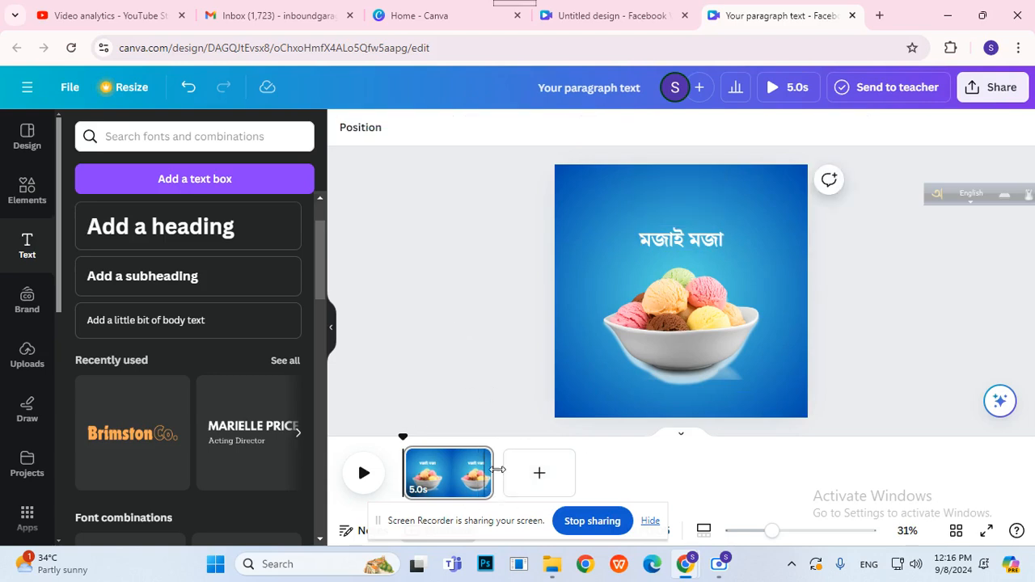
Add a second page and place the chocolate-nut ice cream cone photo on it, scaled down toward its lower corner
left_click(538, 473)
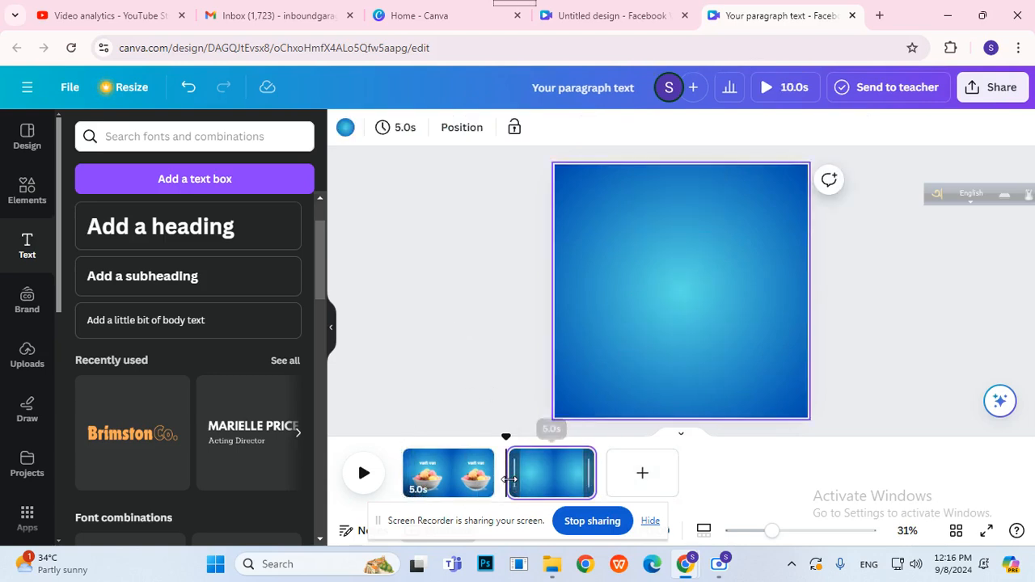
left_click(29, 187)
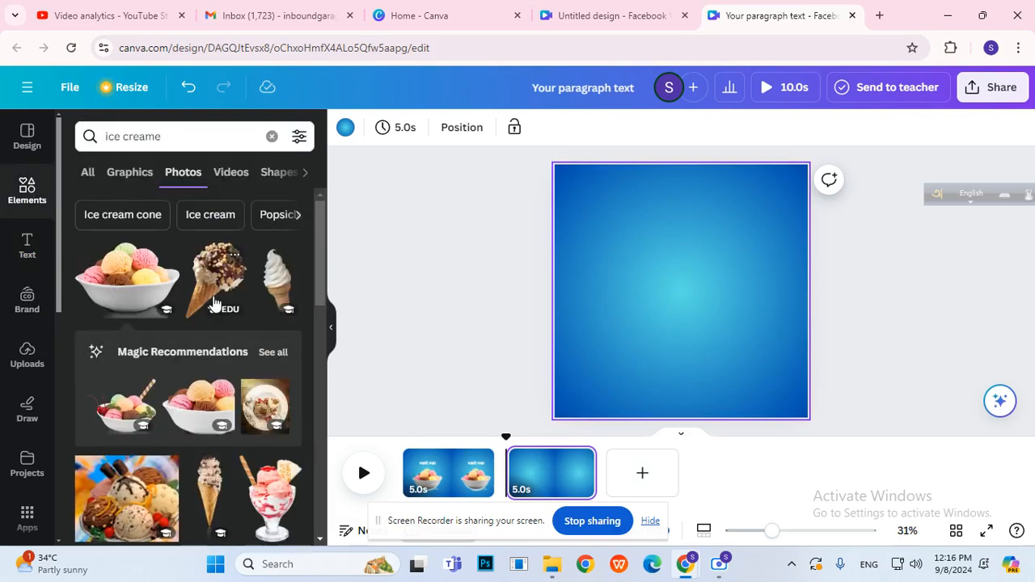
left_click(214, 303)
left_click_drag(761, 187, 712, 251)
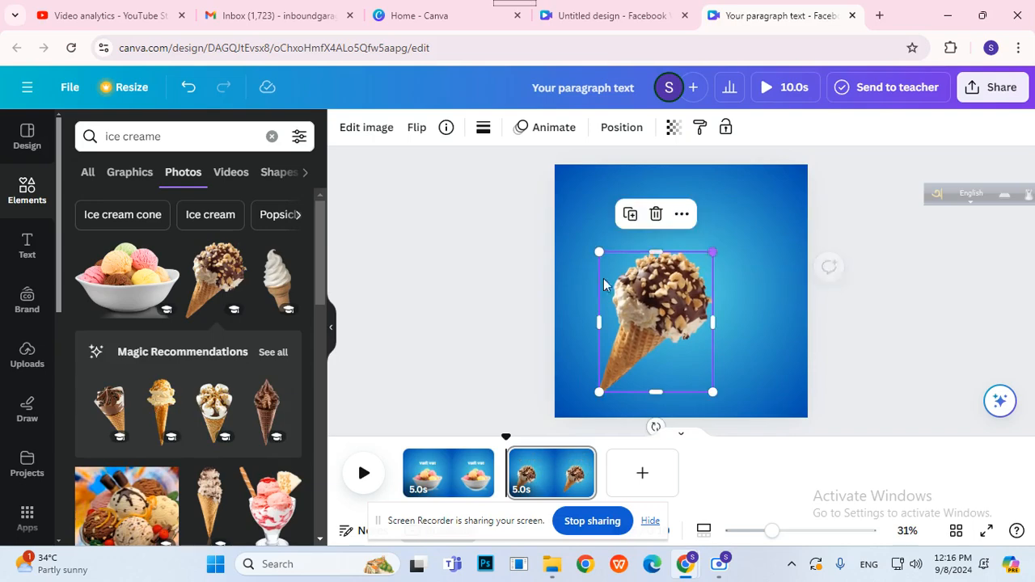
Enlarge the chocolate-nut ice cream cone slightly on the second page and go back to the first page
left_click_drag(597, 249, 591, 242)
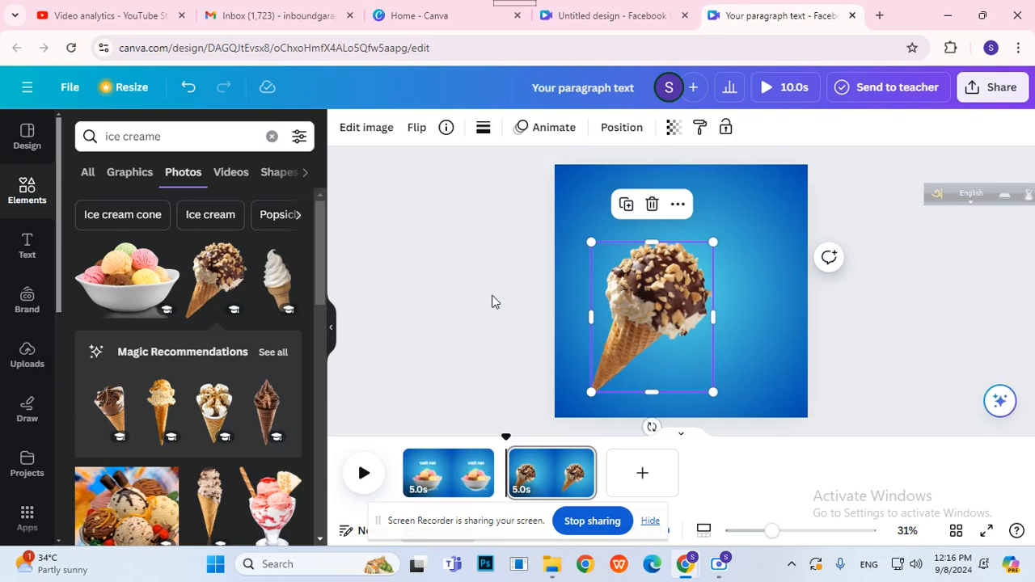
left_click(472, 297)
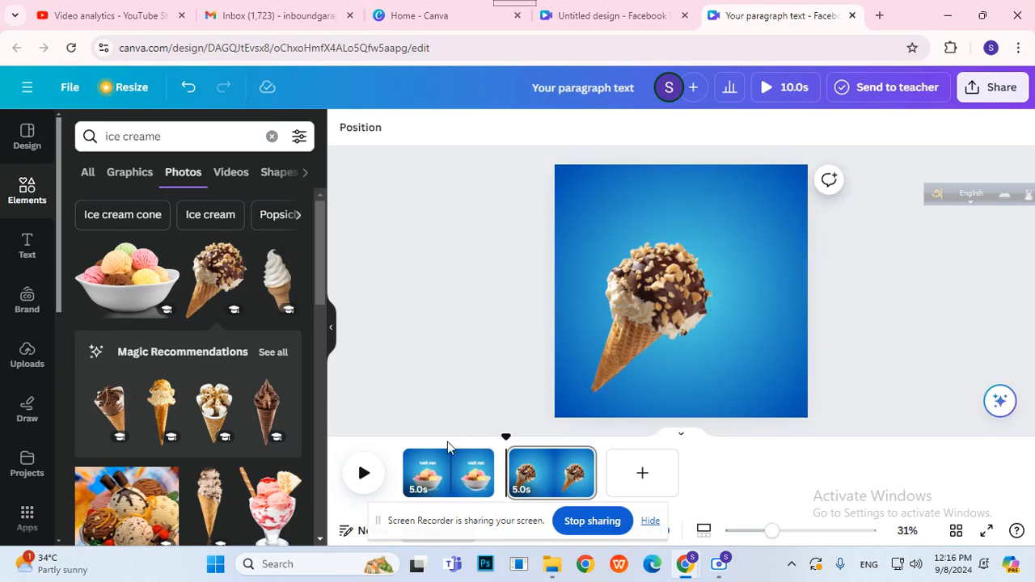
left_click(449, 469)
left_click(699, 239)
double_click(700, 239)
left_click(848, 279)
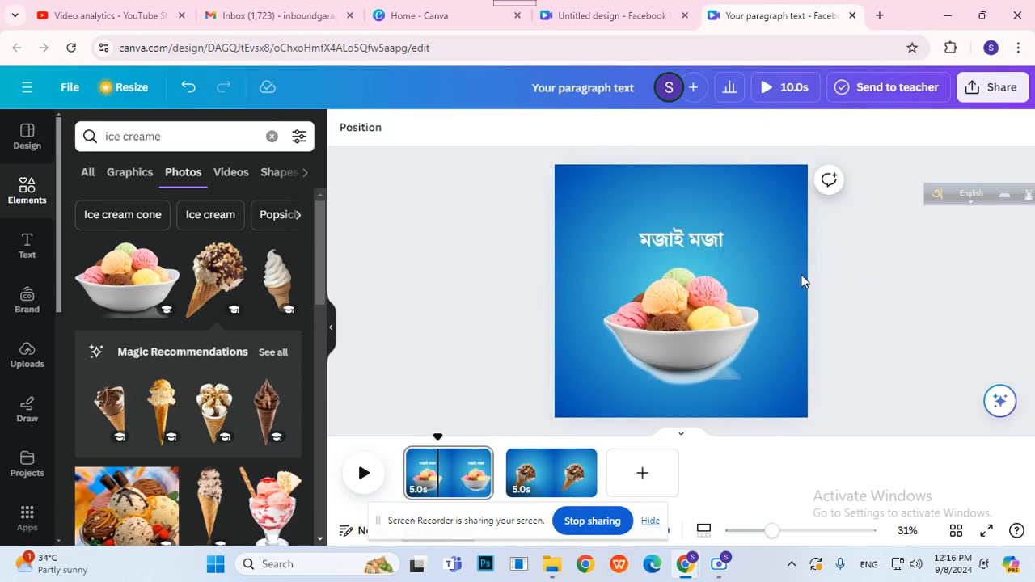
left_click(671, 247)
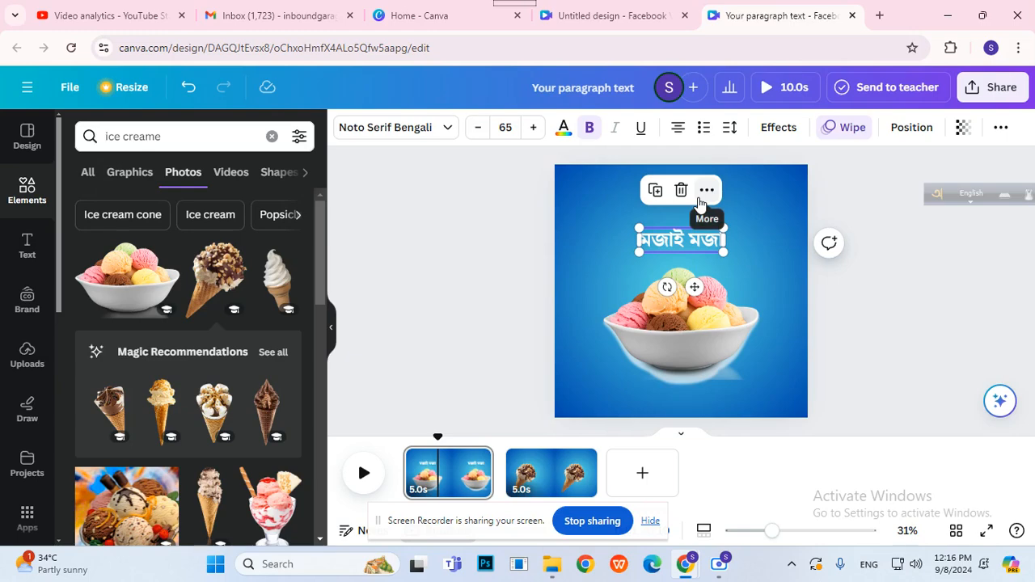
left_click(656, 191)
left_click(685, 194)
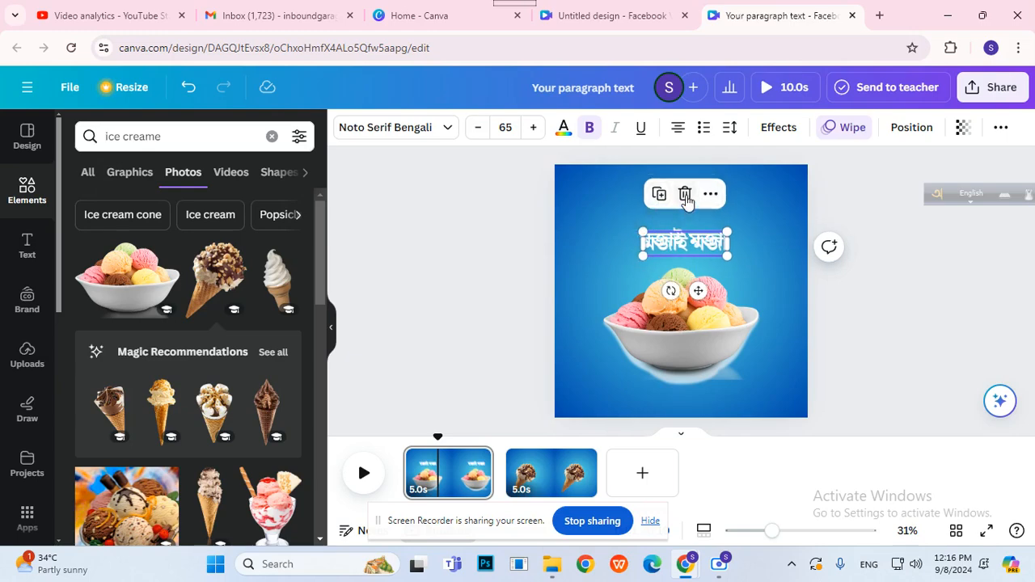
Copy the "মজাই মজা" headline text onto the second page and place it above the cone, toward the page's upper right
left_click(684, 241)
left_click(684, 241)
key("ctrl+c")
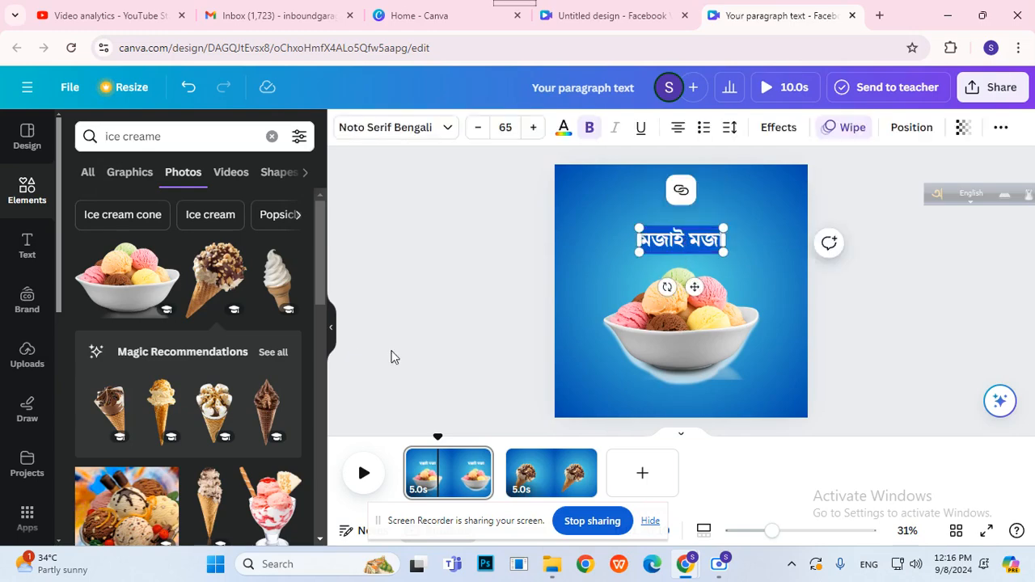
left_click(477, 346)
left_click(539, 475)
key("ctrl+v")
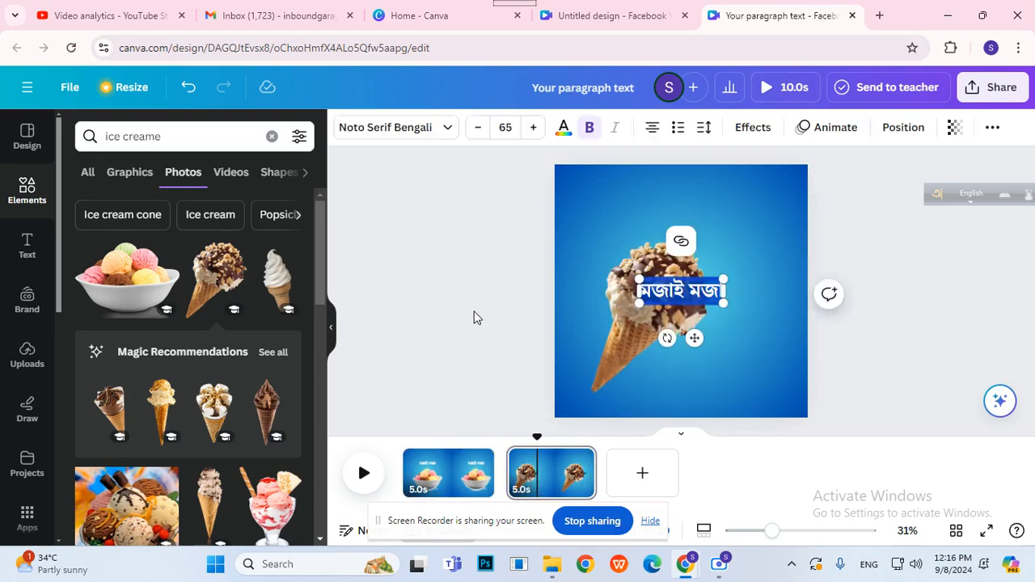
left_click_drag(695, 339, 745, 271)
Switch the keyboard input to Bangla and replace the second page's text with "মজাদার স্বাদ"
left_click(989, 198)
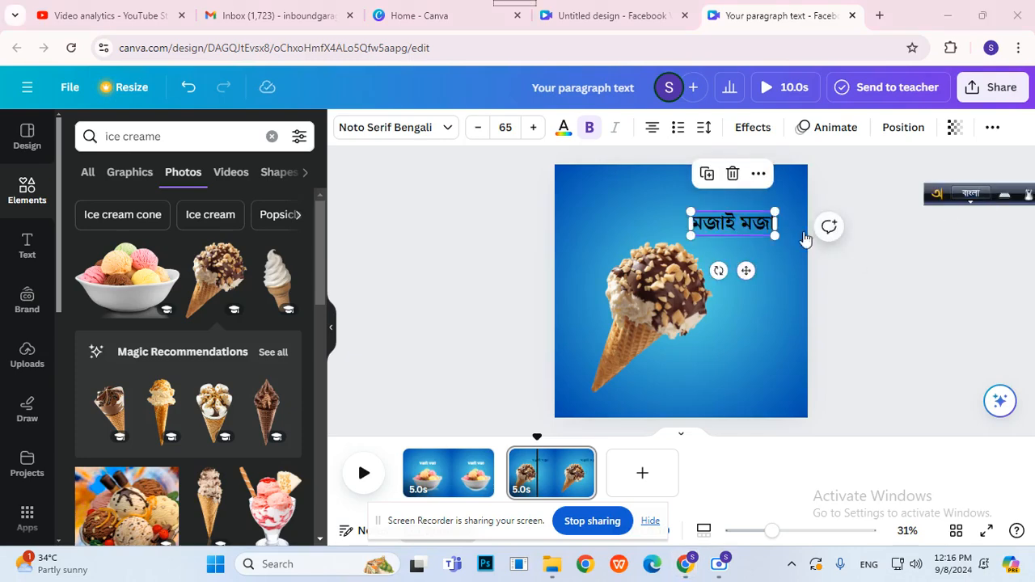
left_click(723, 227)
key("super")
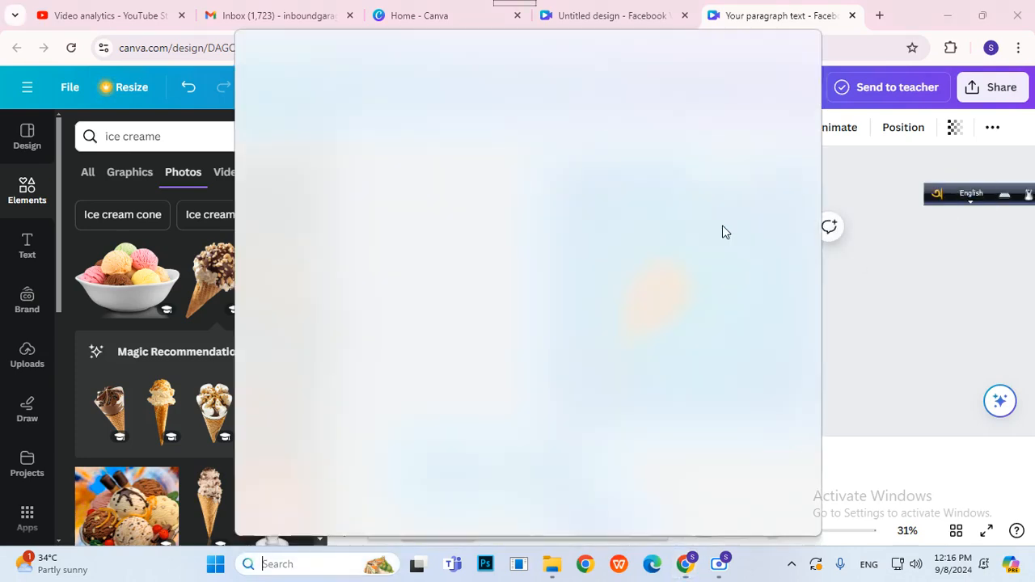
left_click(945, 280)
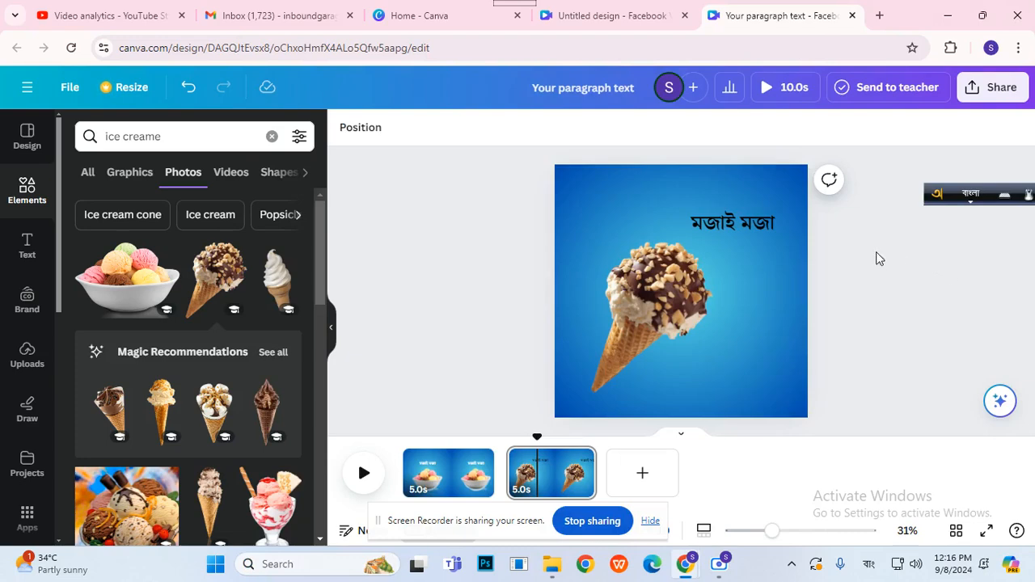
left_click(726, 231)
left_click(726, 230)
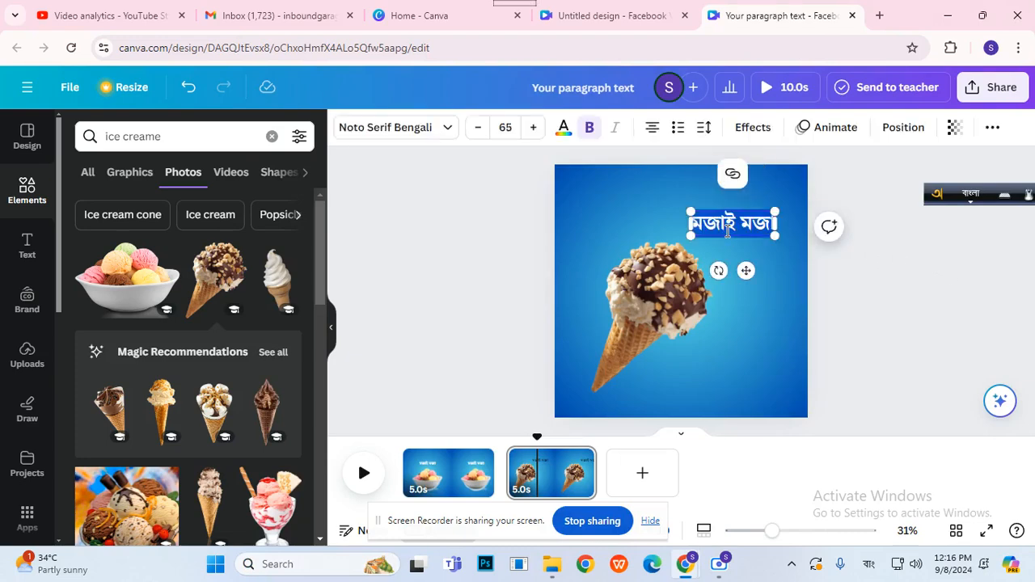
type("mojad")
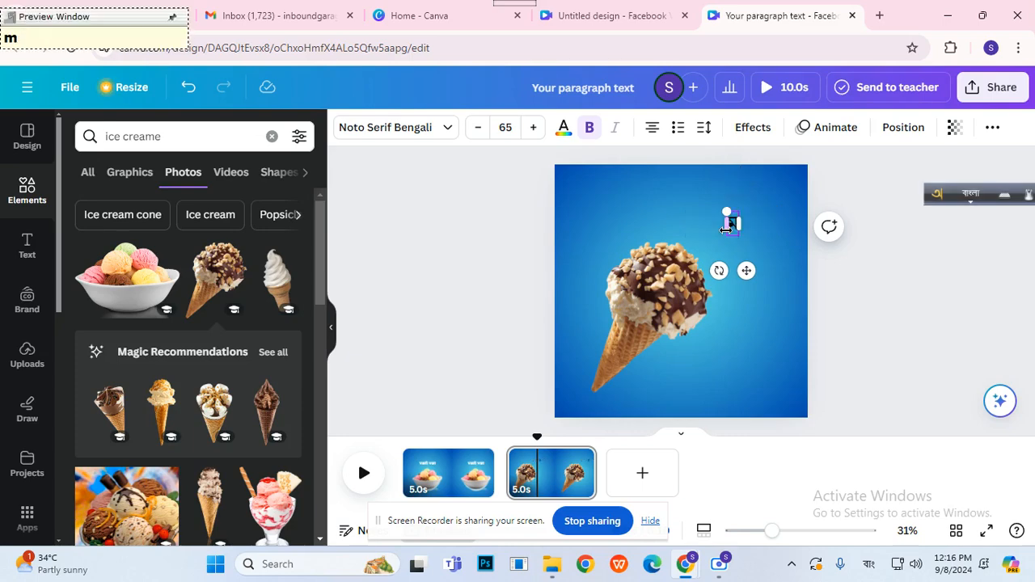
type("a")
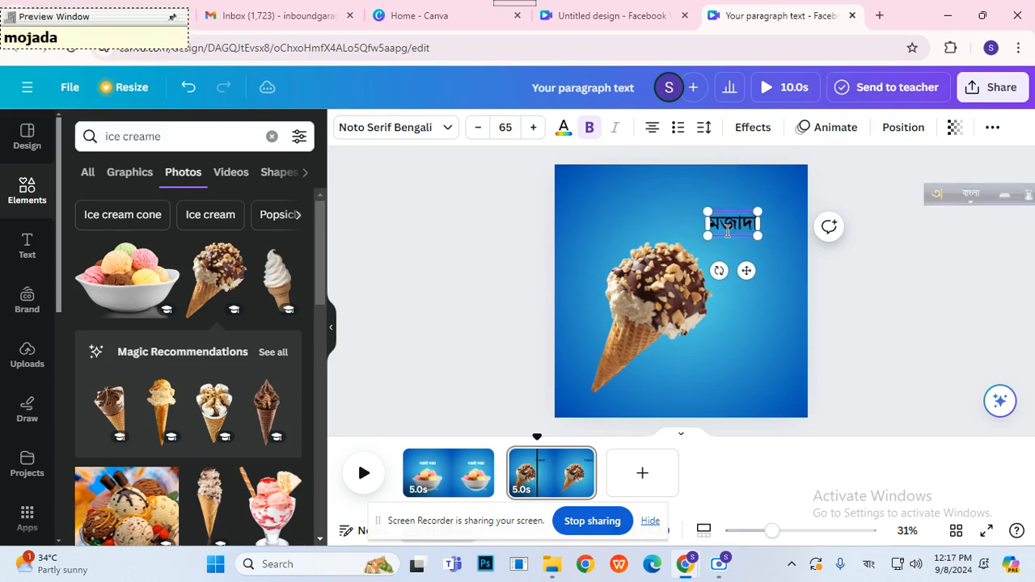
type("r swad")
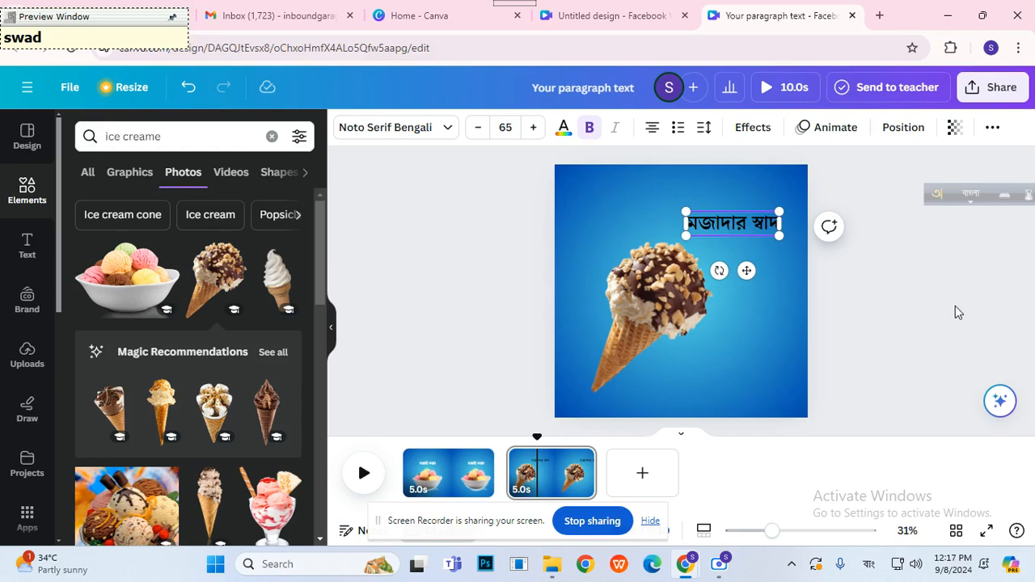
left_click(965, 307)
Shift the cone toward the page's lower-left corner and position the "মজাদার স্বাদ" text just beyond its upper right
left_click_drag(754, 228, 771, 254)
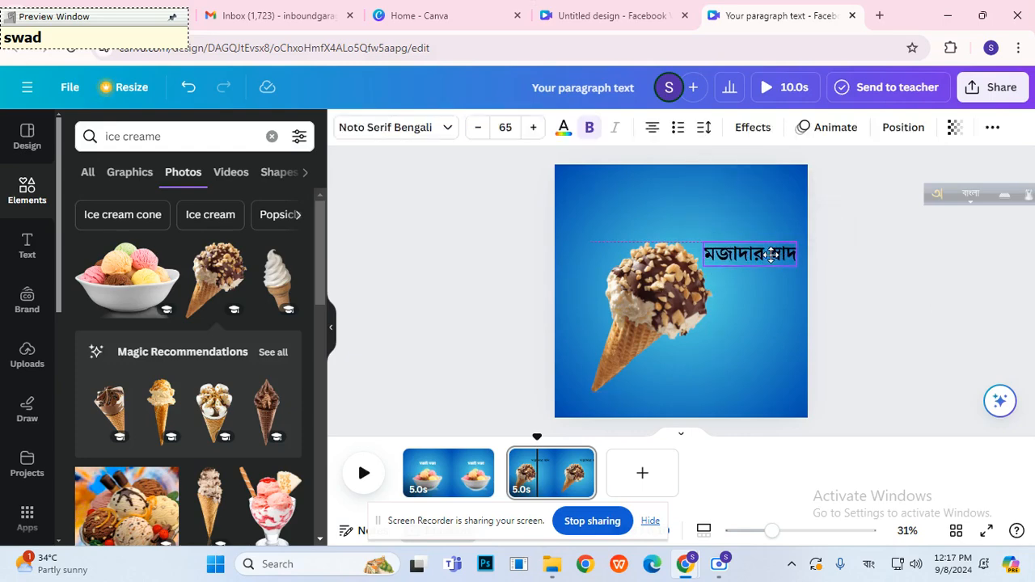
left_click(674, 280)
left_click_drag(674, 280, 662, 292)
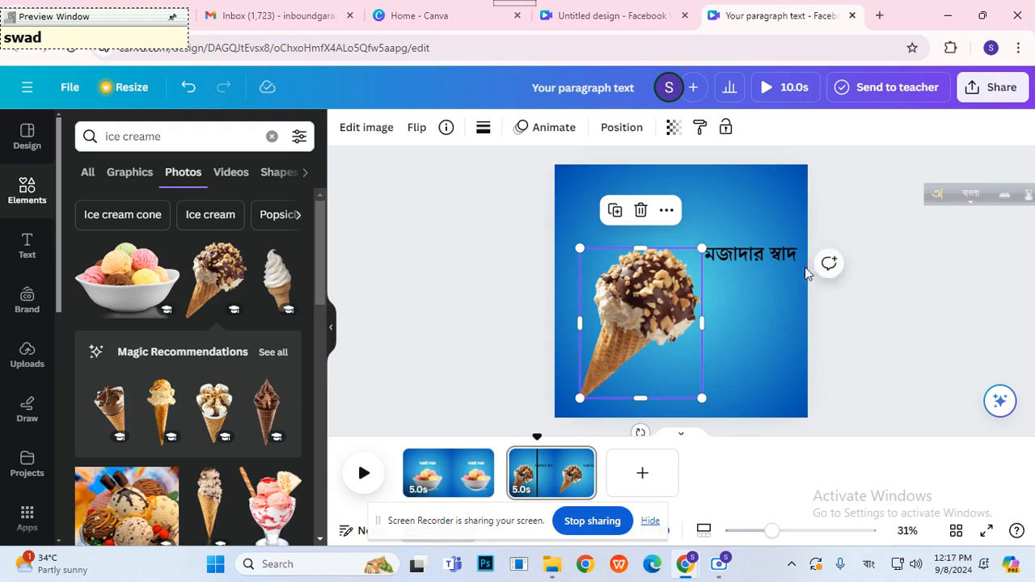
left_click(889, 265)
left_click_drag(769, 259, 772, 241)
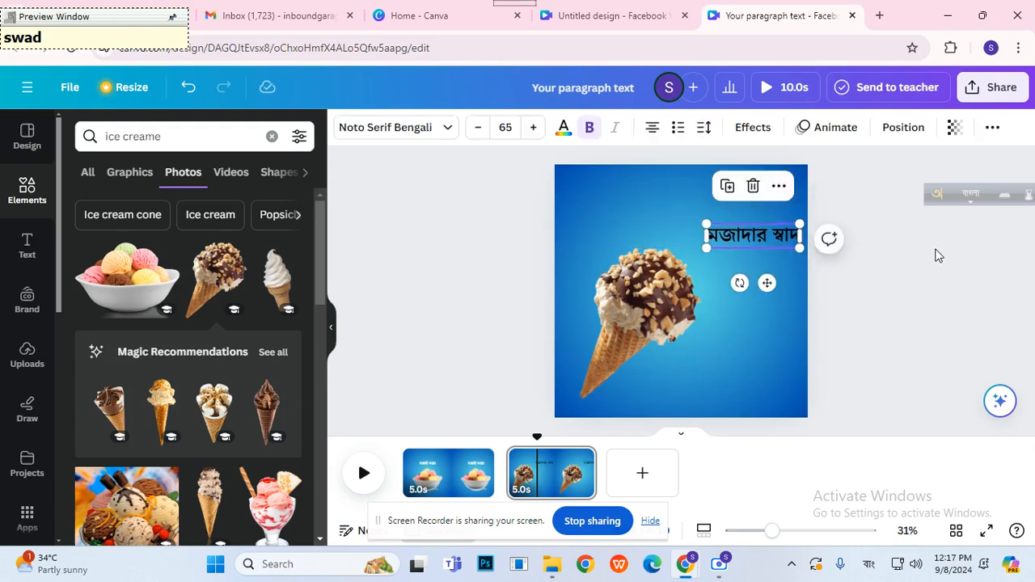
left_click(937, 256)
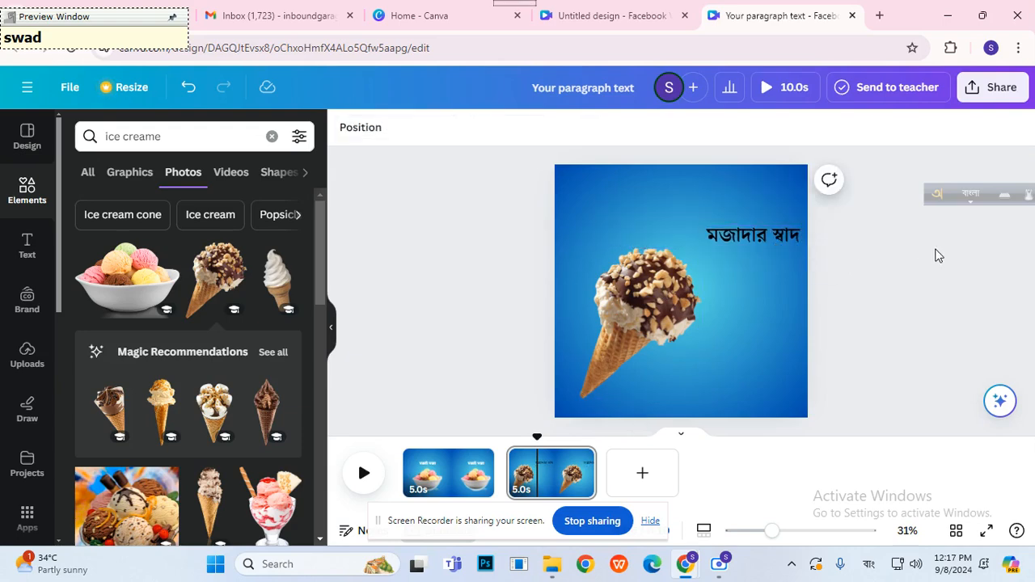
Switch the keyboard input back to English and apply the Drop shadow effect to the ice cream cone
left_click(667, 311)
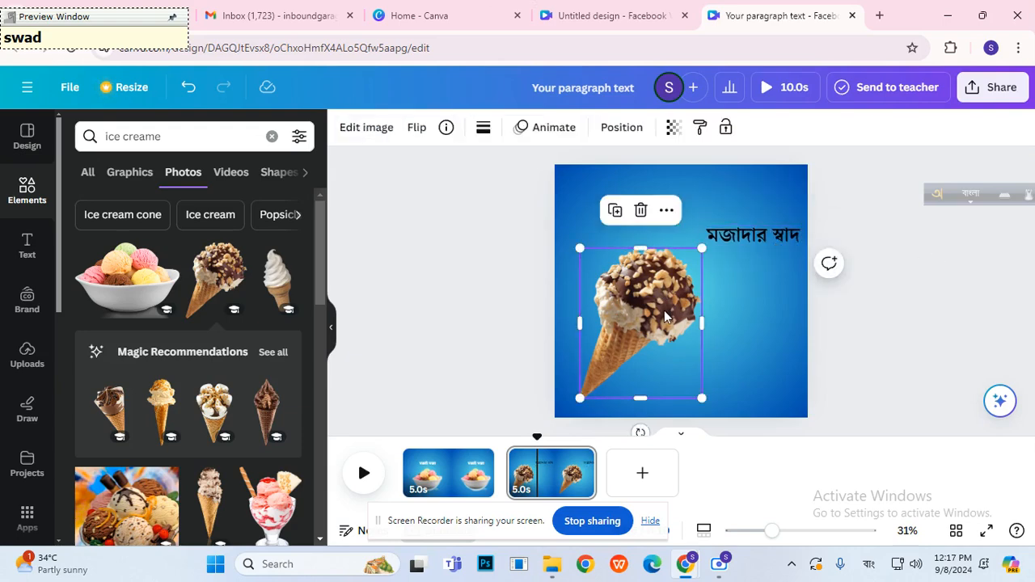
left_click(368, 127)
left_click(980, 195)
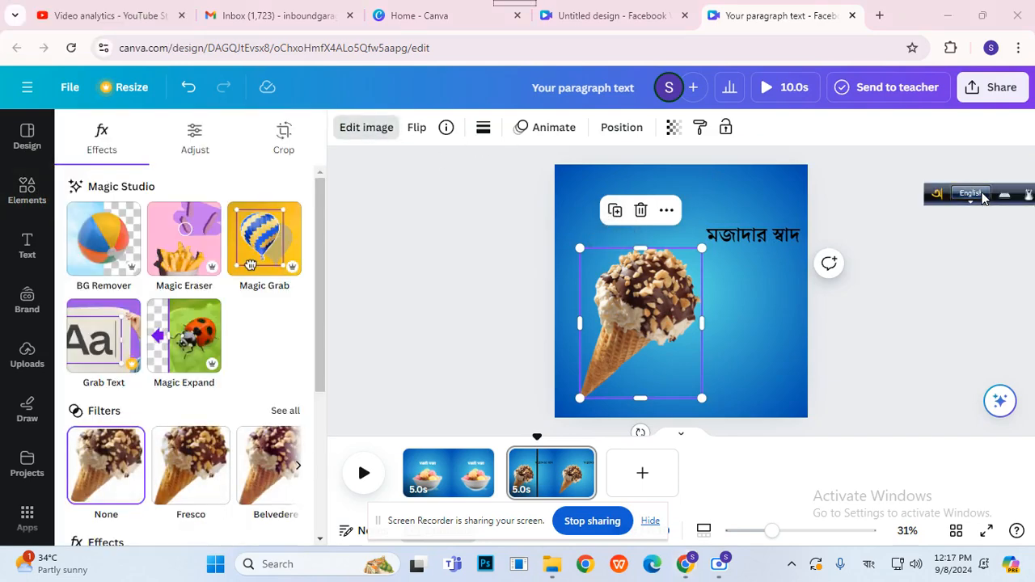
left_click(868, 564)
left_click(825, 430)
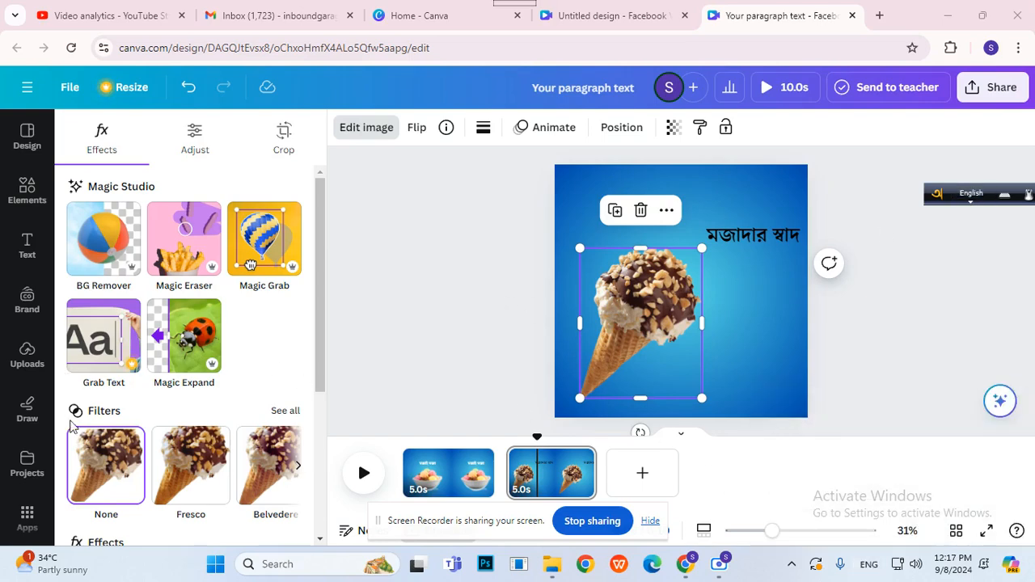
scroll(81, 436, "down", 4)
left_click(89, 402)
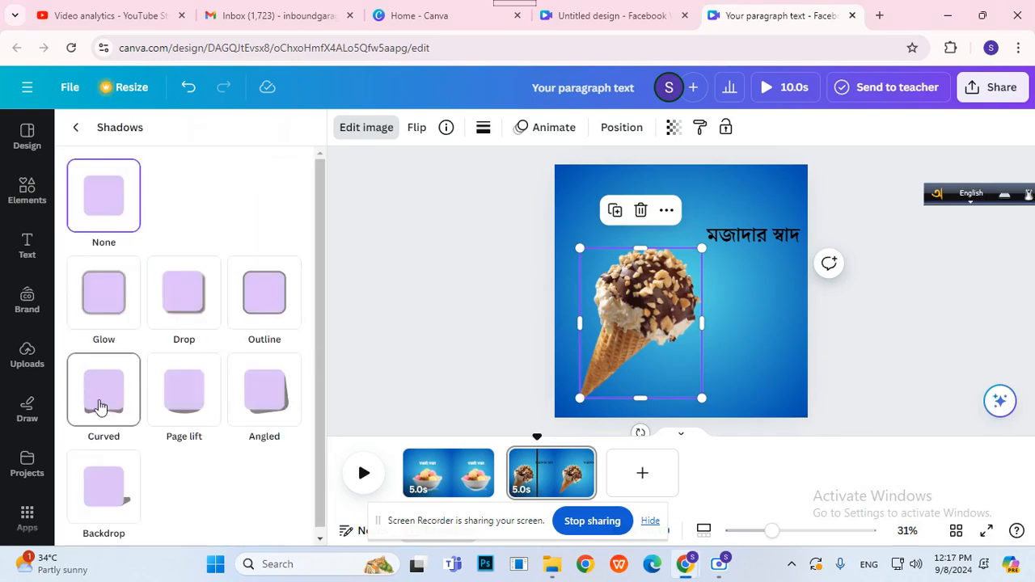
scroll(142, 332, "down", 1)
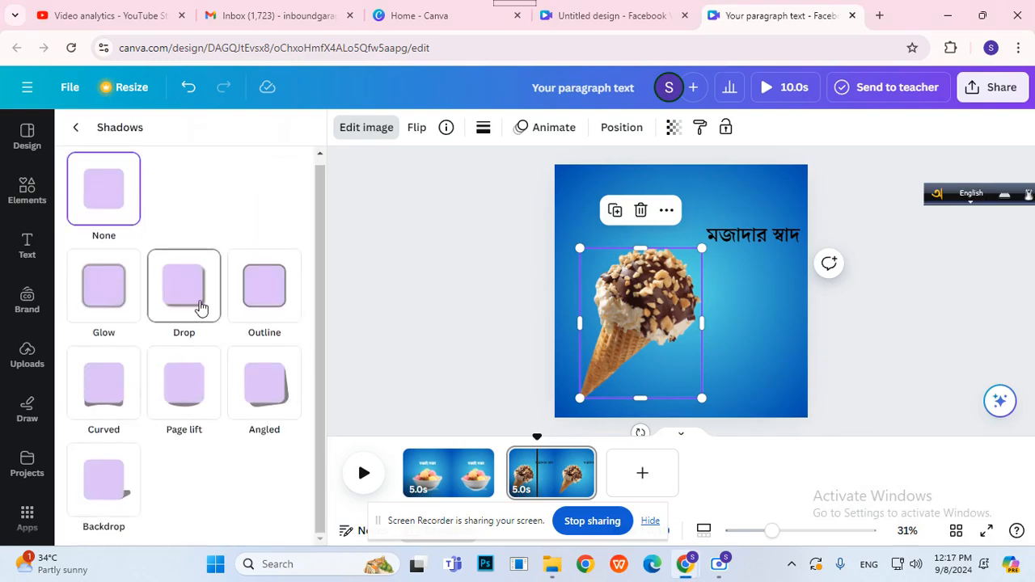
left_click(281, 299)
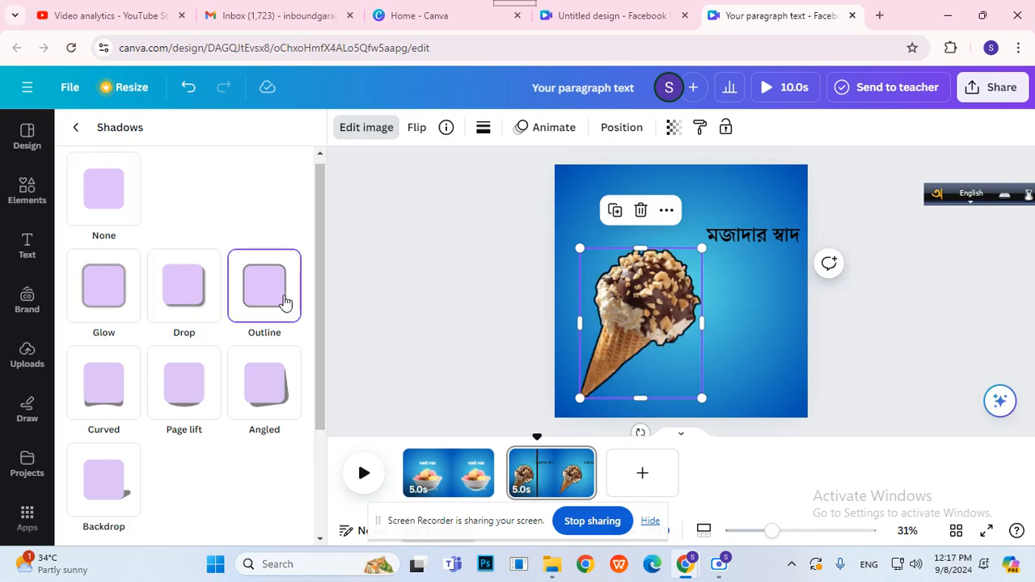
left_click(192, 303)
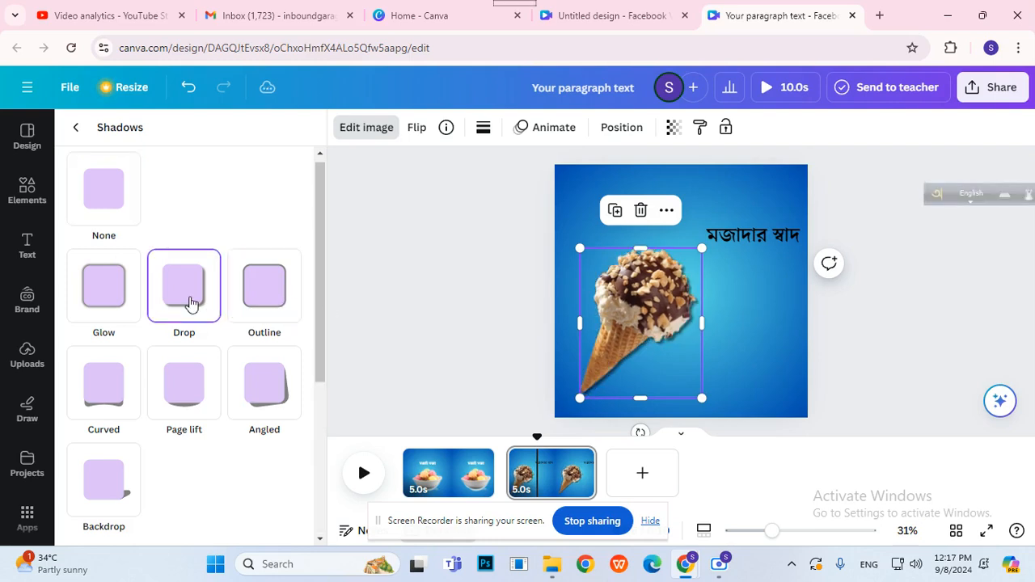
Set the cone's drop shadow to white #FFFFFF with a distance of 42 and an angle of 72
scroll(267, 436, "down", 3)
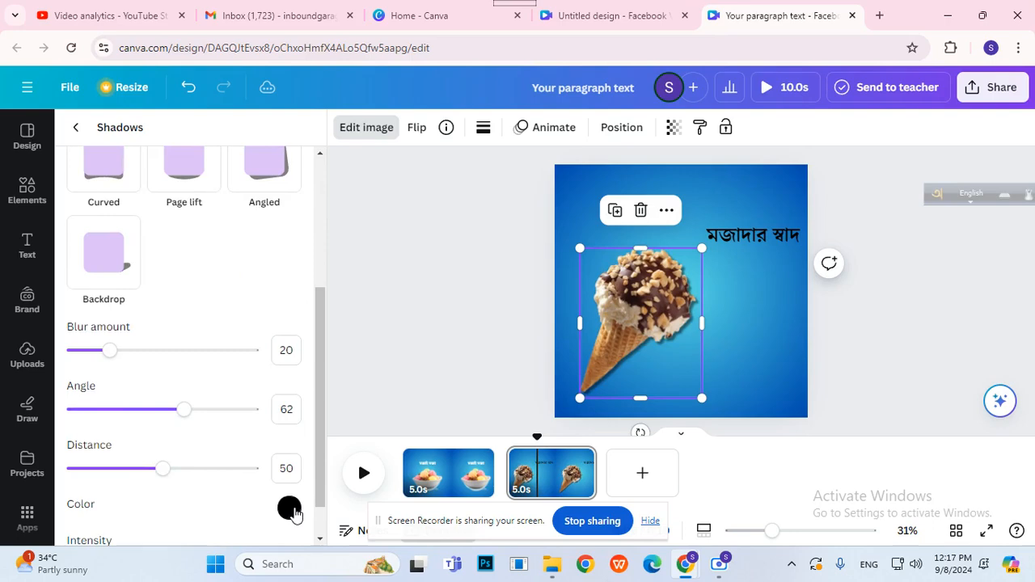
left_click(289, 508)
left_click_drag(340, 357, 274, 331)
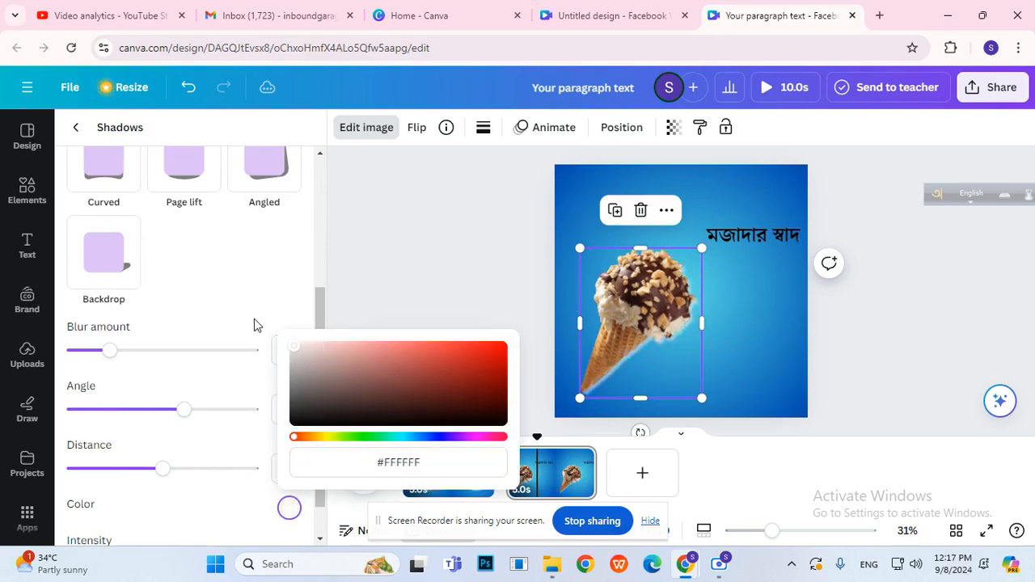
left_click(255, 270)
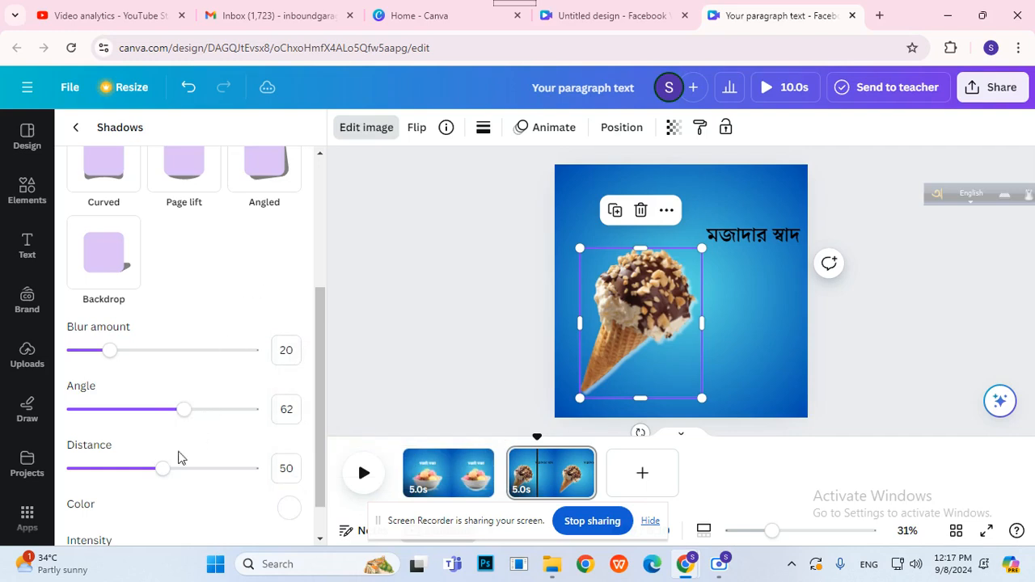
left_click_drag(164, 473, 150, 455)
left_click_drag(179, 422, 204, 410)
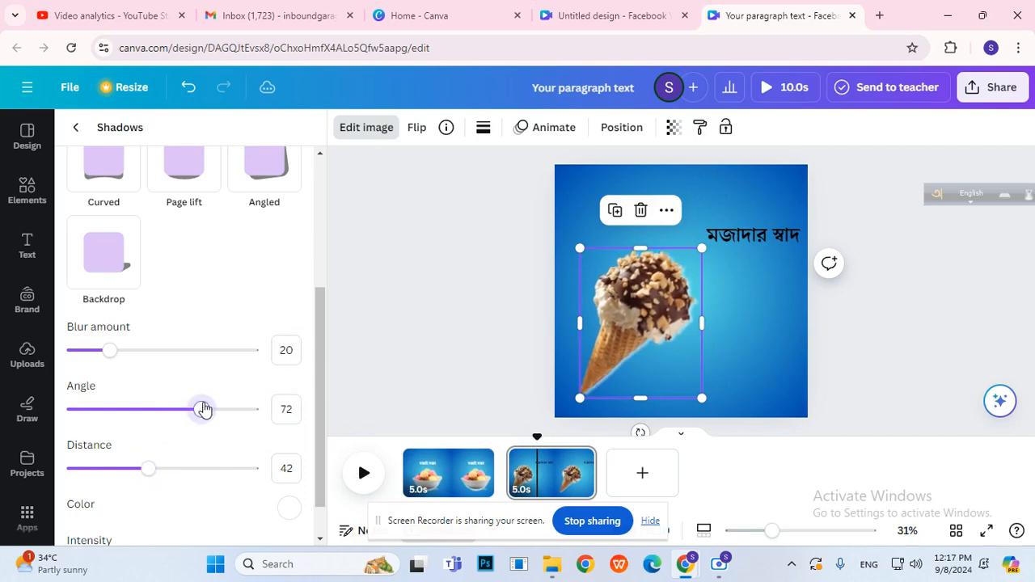
left_click(481, 340)
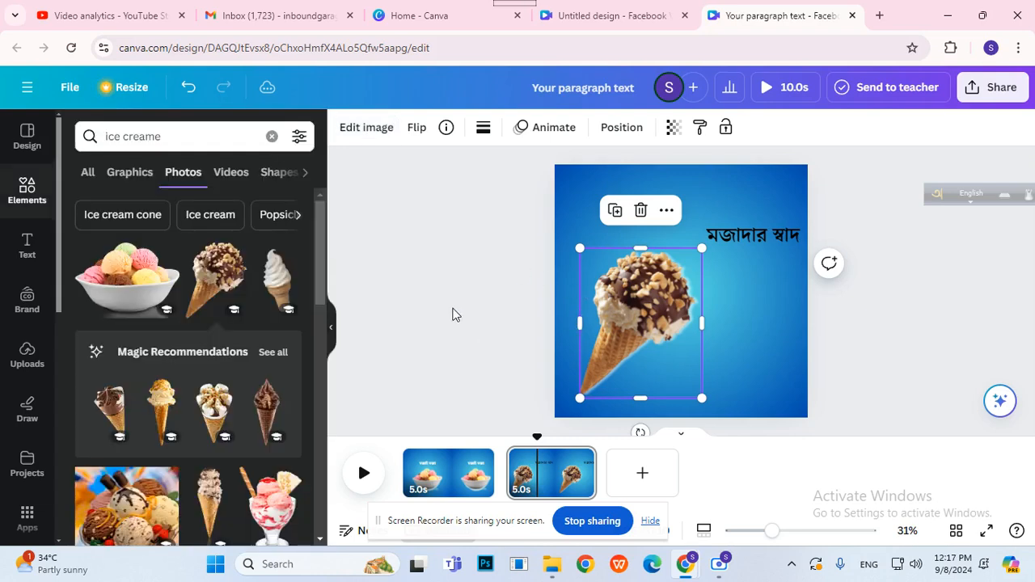
Browse the photo animations and apply the Succession animation to the ice cream cone
left_click(552, 129)
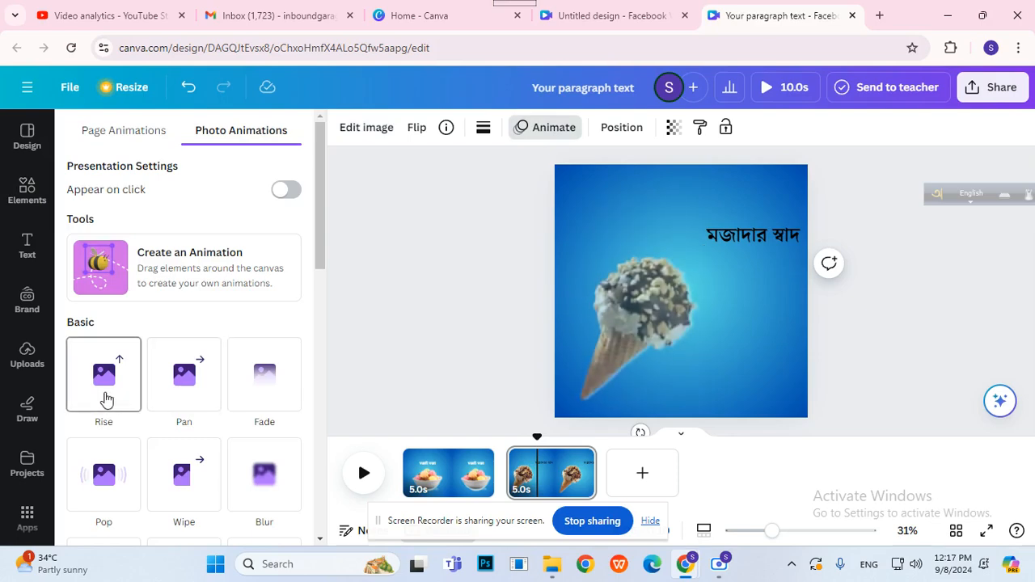
scroll(109, 400, "down", 3)
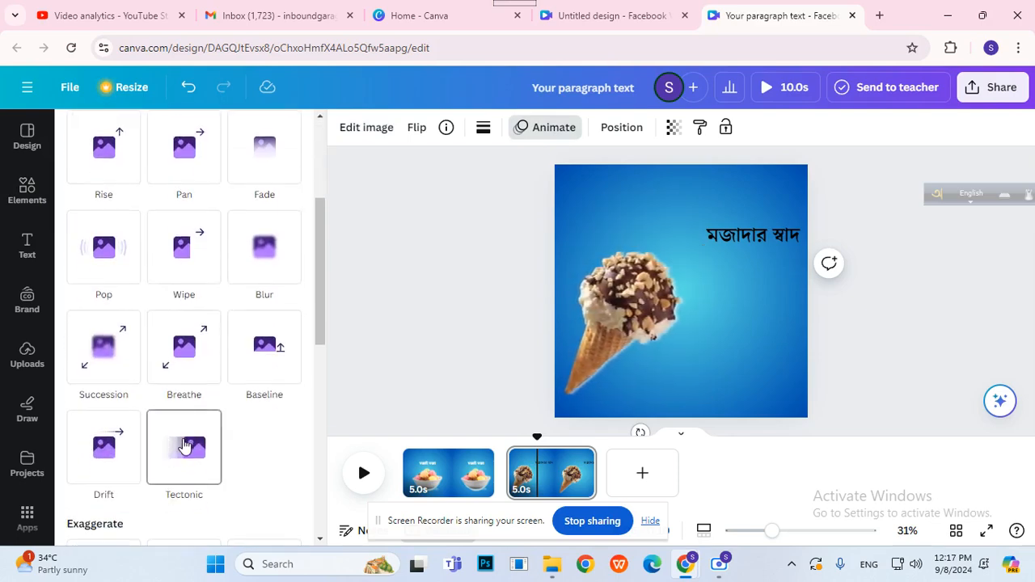
scroll(121, 458, "down", 3)
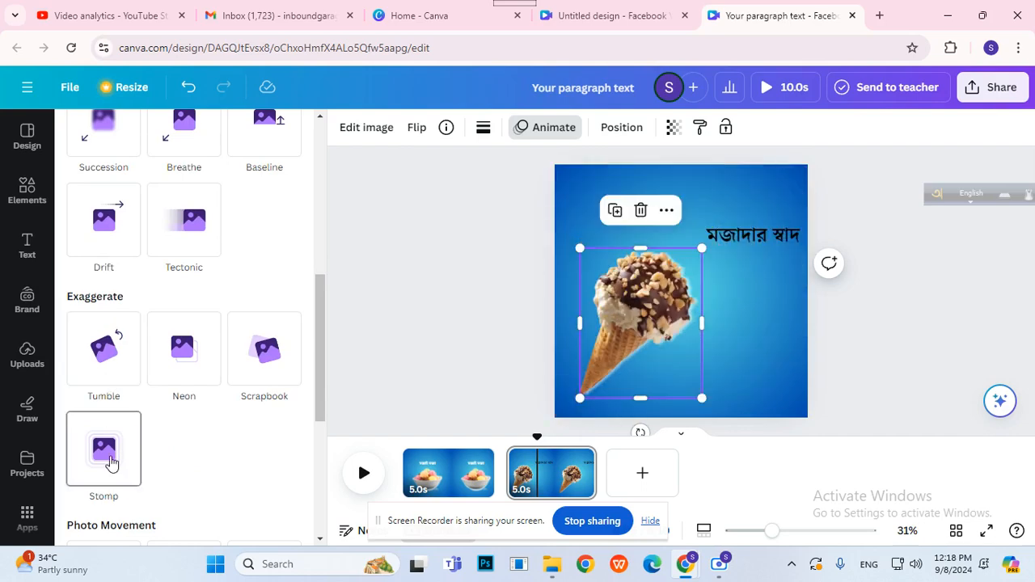
scroll(111, 460, "down", 2)
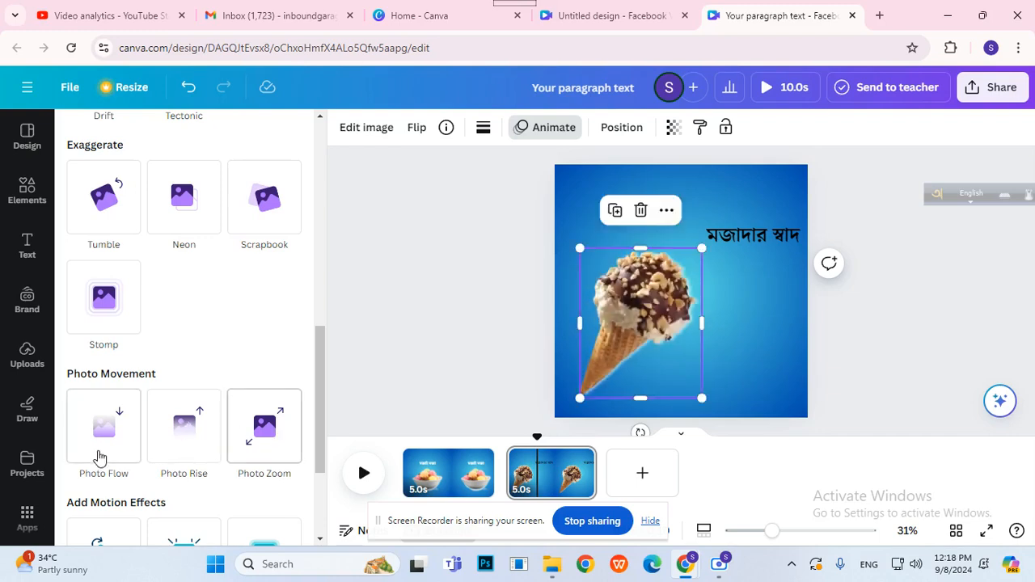
scroll(97, 456, "down", 2)
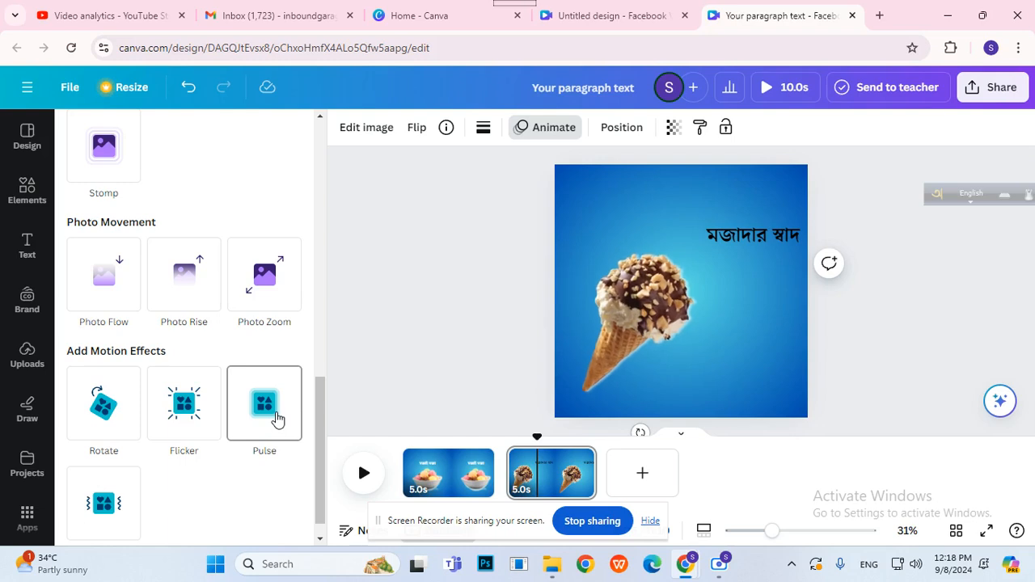
scroll(154, 500, "down", 1)
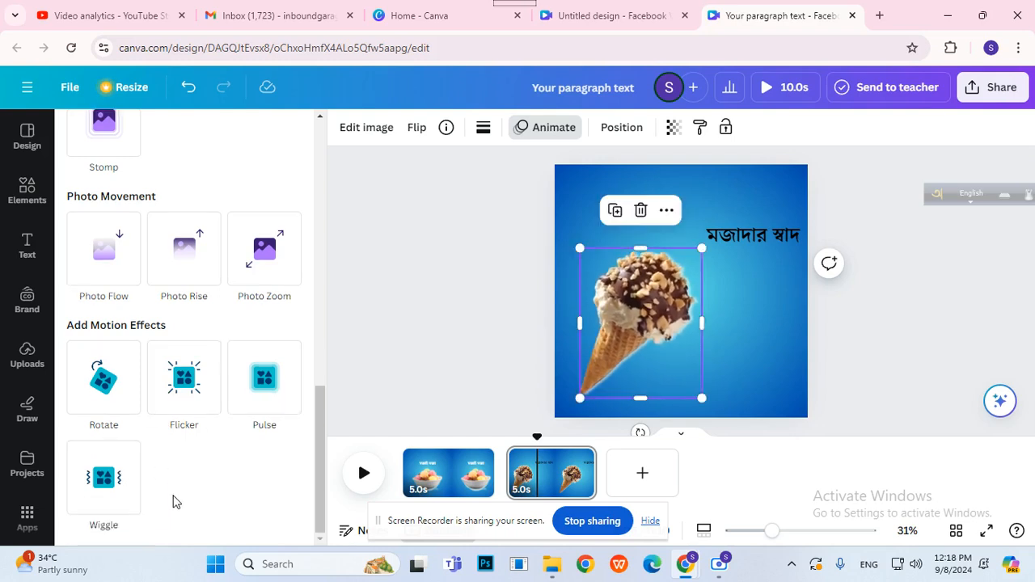
scroll(166, 469, "up", 5)
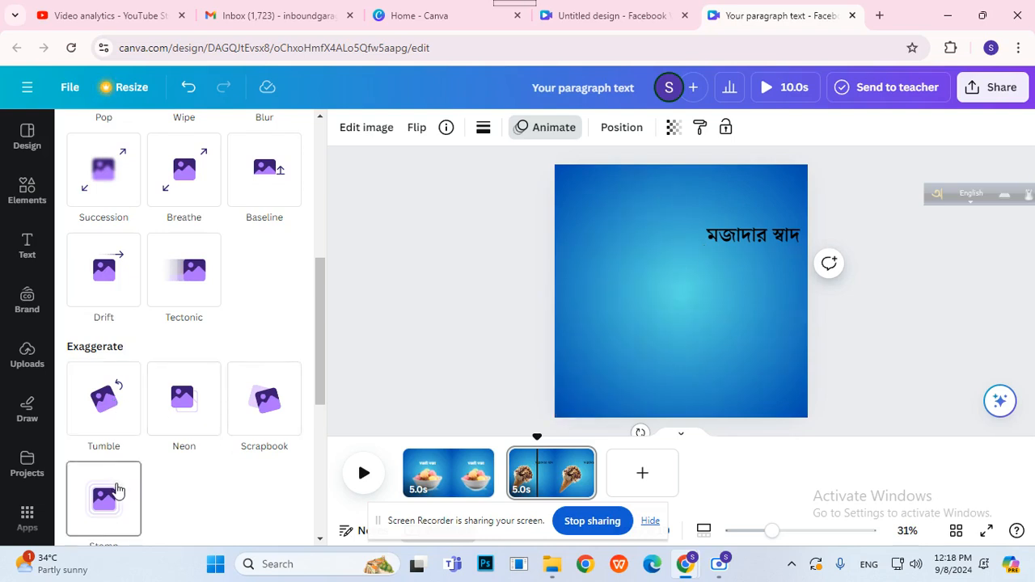
scroll(118, 476, "up", 3)
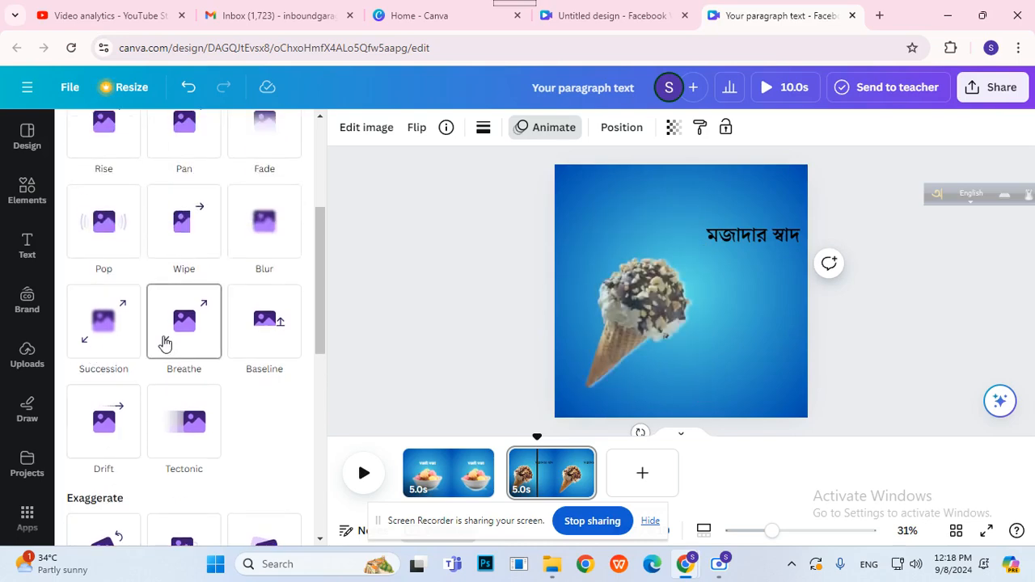
left_click(127, 338)
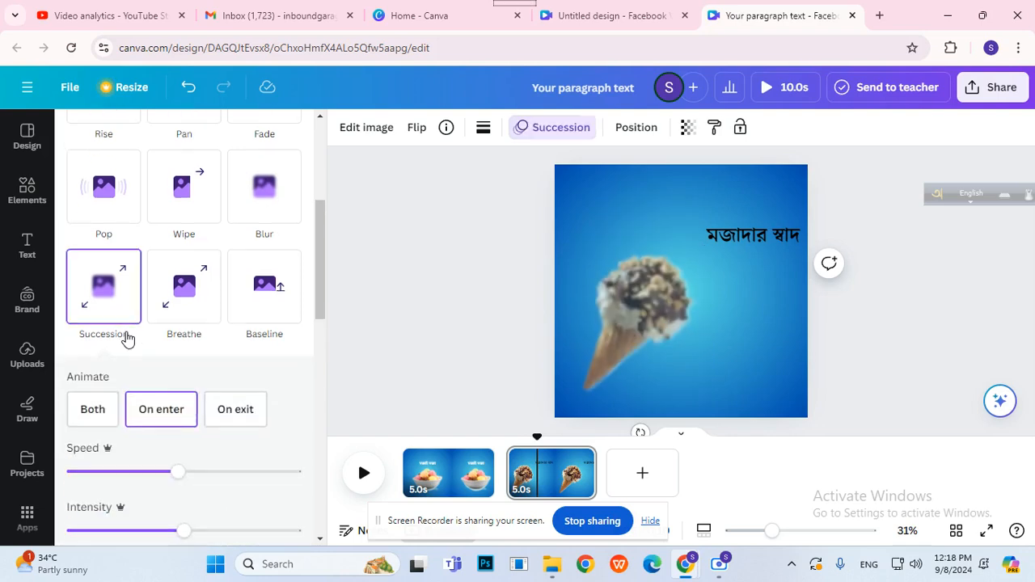
Slow the cone's Succession animation to a low speed and raise its intensity slightly above the midpoint
scroll(167, 498, "down", 3)
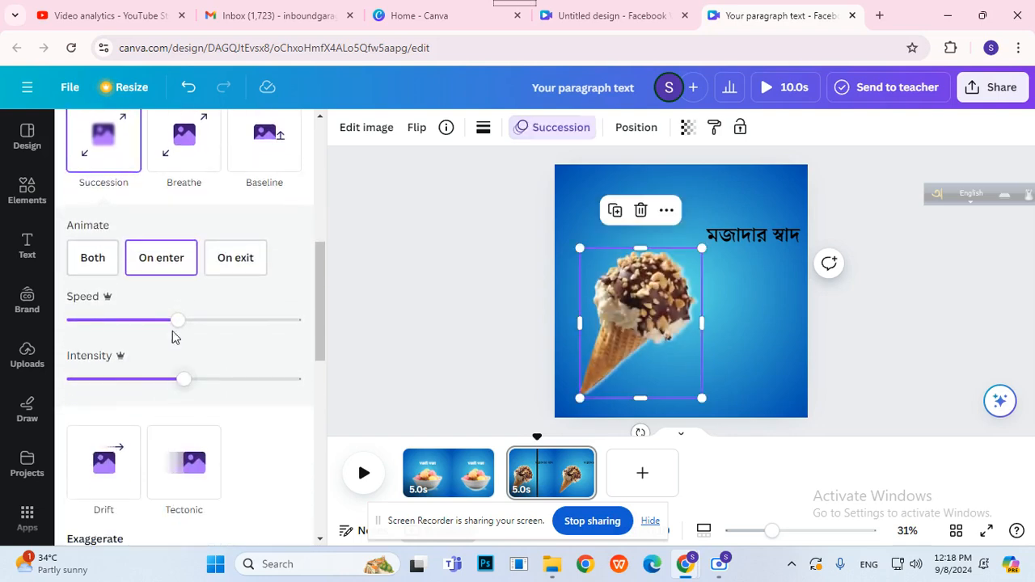
left_click_drag(170, 322, 63, 321)
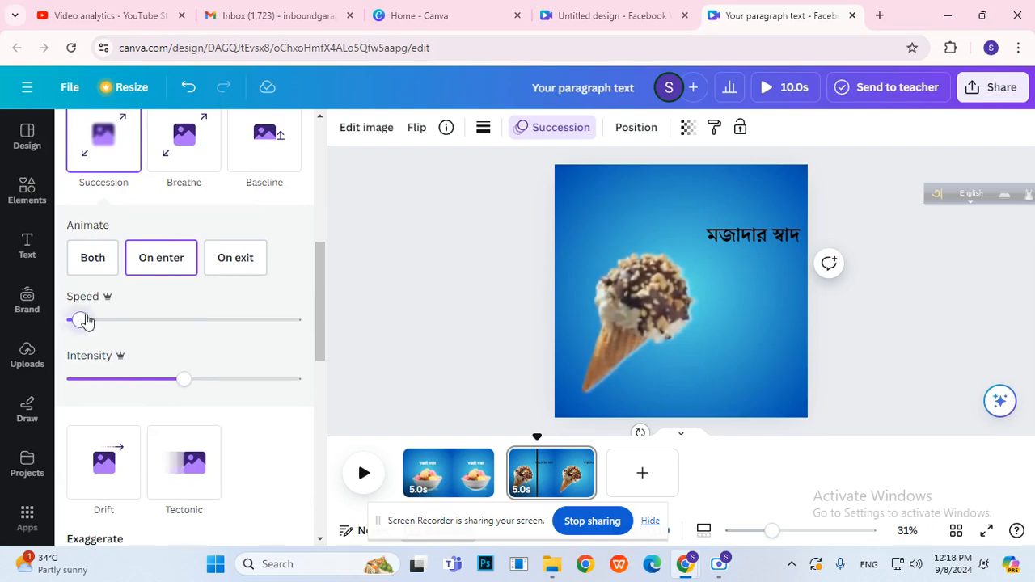
left_click_drag(86, 321, 99, 319)
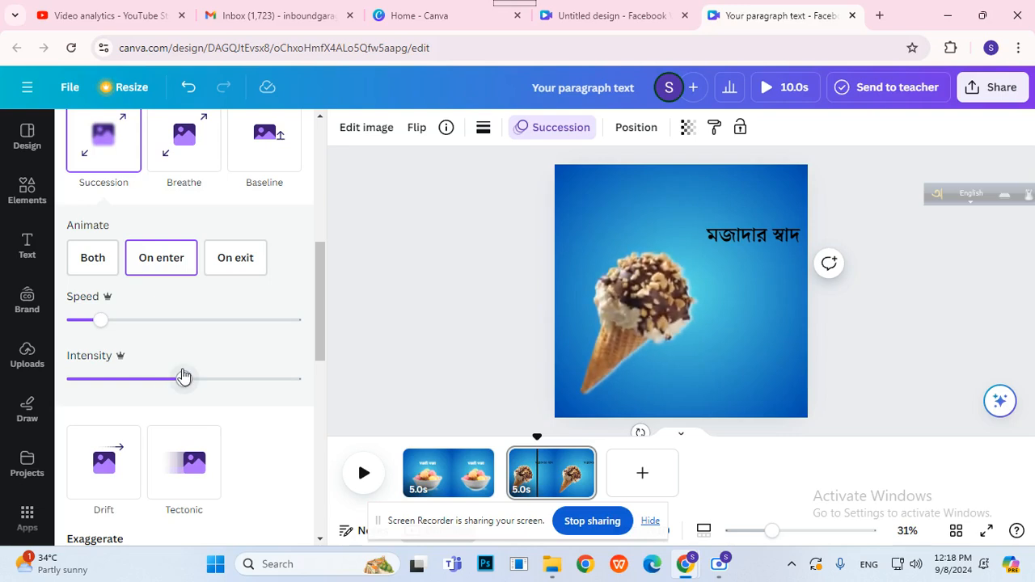
left_click_drag(176, 385, 216, 385)
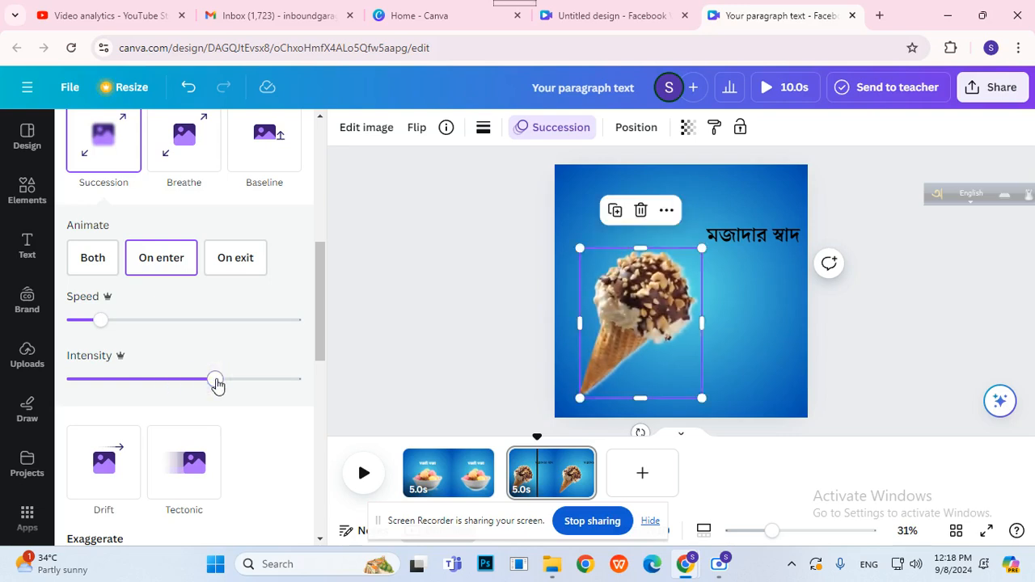
Color the "মজাদার স্বাদ" text white #ffffff and nudge it slightly toward the cone, away from the page's right edge
left_click(786, 238)
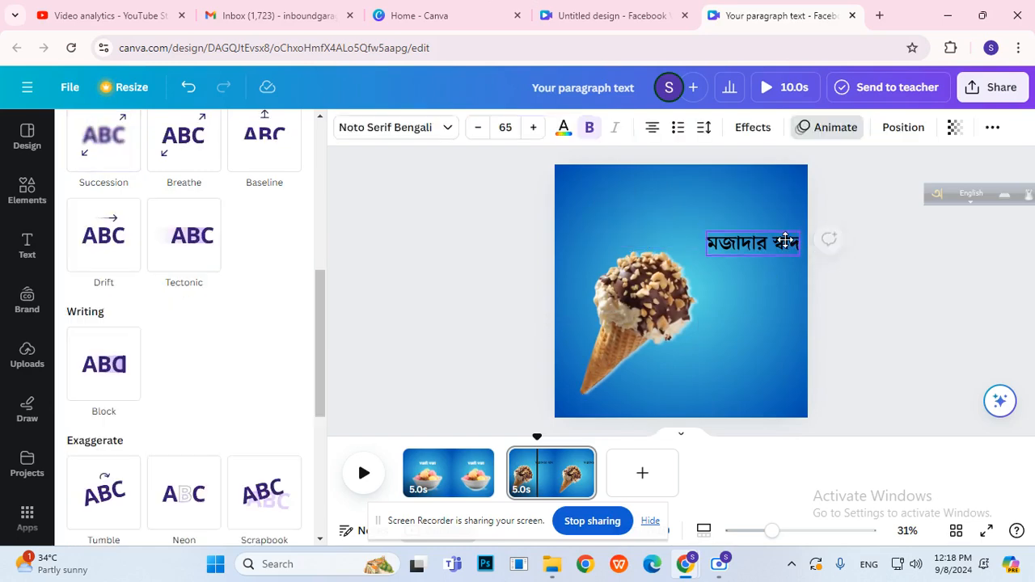
left_click(561, 132)
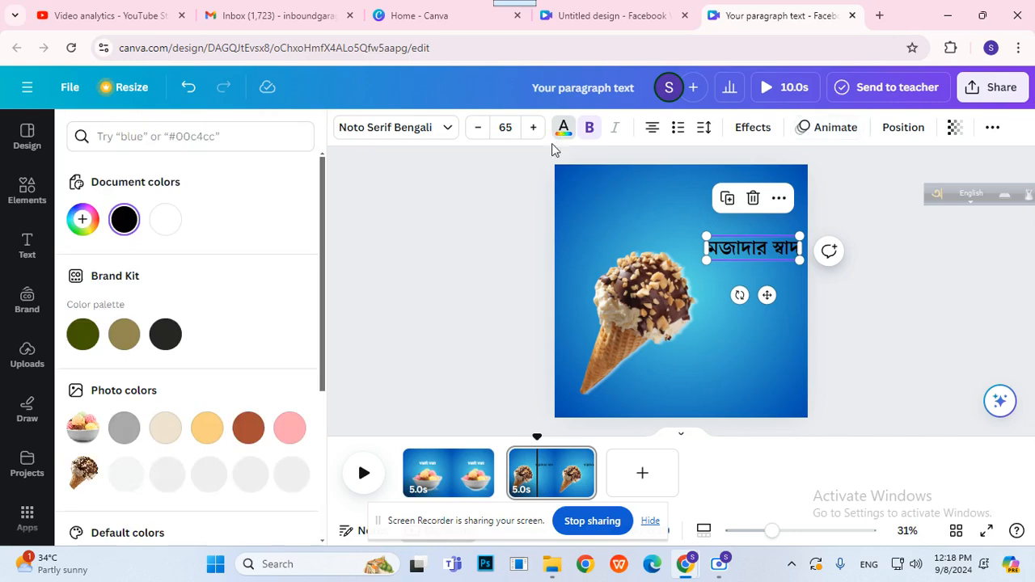
scroll(253, 326, "down", 2)
scroll(272, 457, "down", 1)
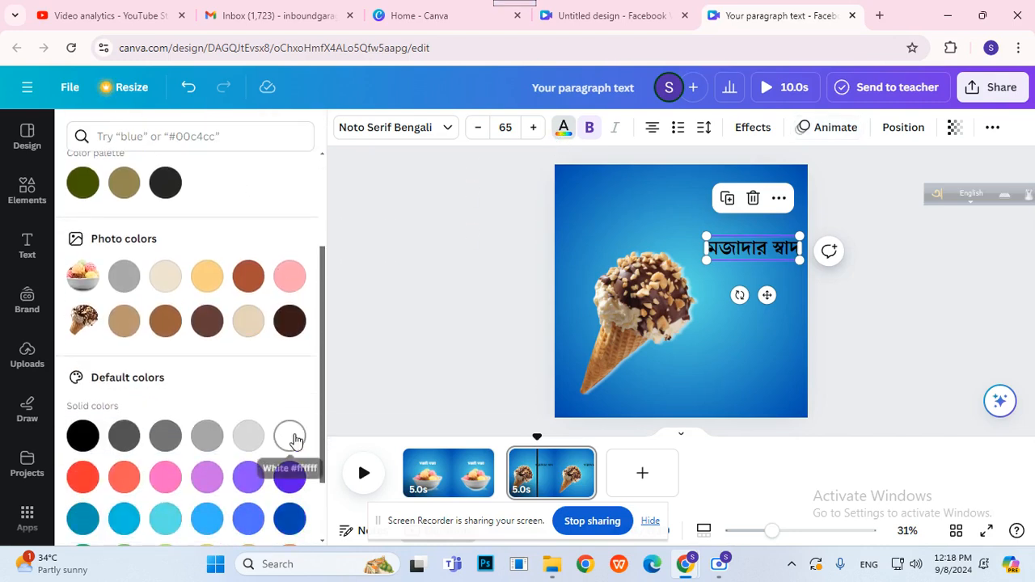
left_click(288, 436)
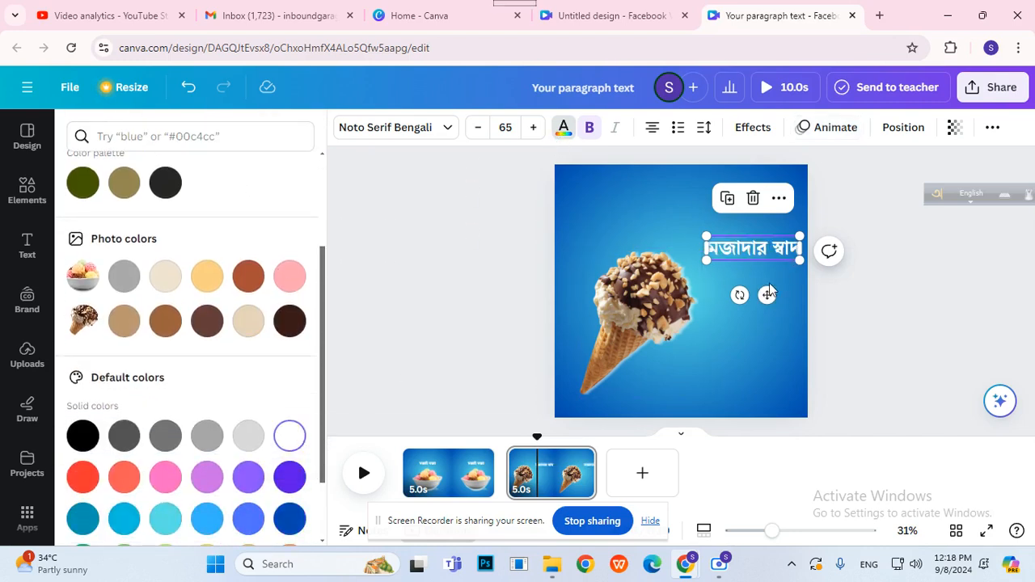
left_click_drag(770, 294, 760, 294)
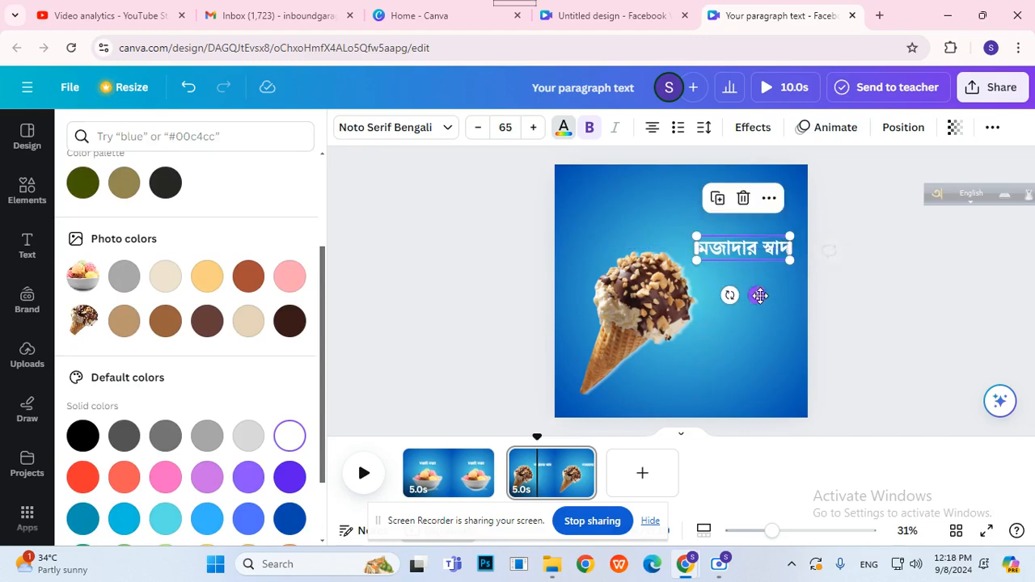
Browse the text animations and apply the Wipe animation to the "মজাদার স্বাদ" text
left_click(836, 128)
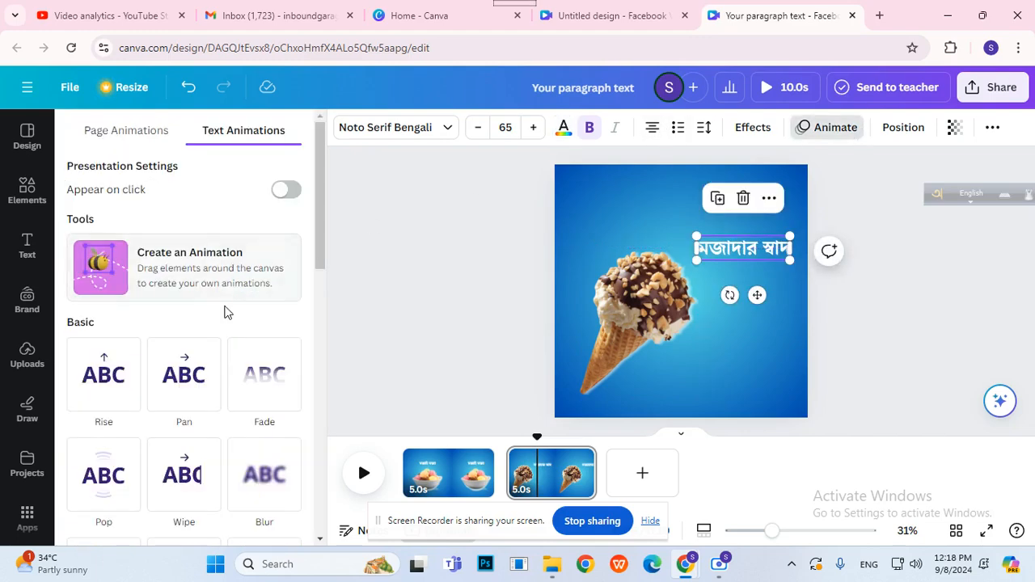
scroll(223, 315, "down", 1)
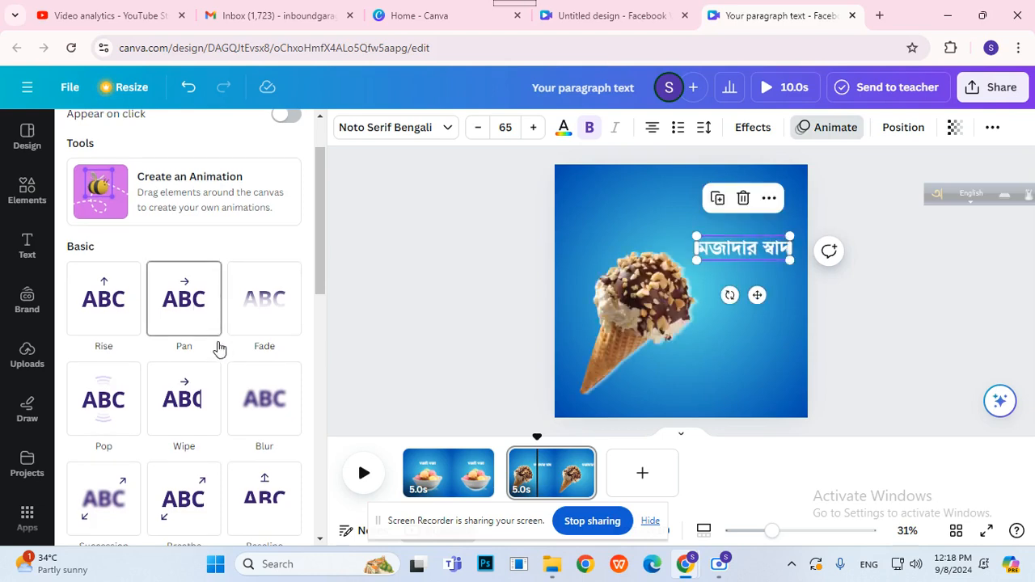
scroll(126, 347, "down", 1)
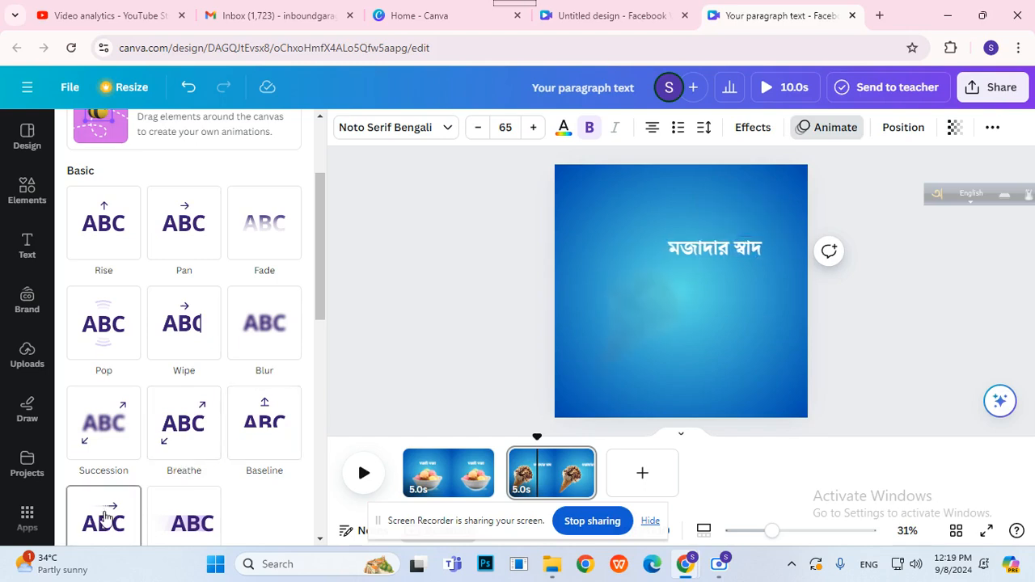
scroll(121, 498, "down", 2)
scroll(150, 413, "up", 2)
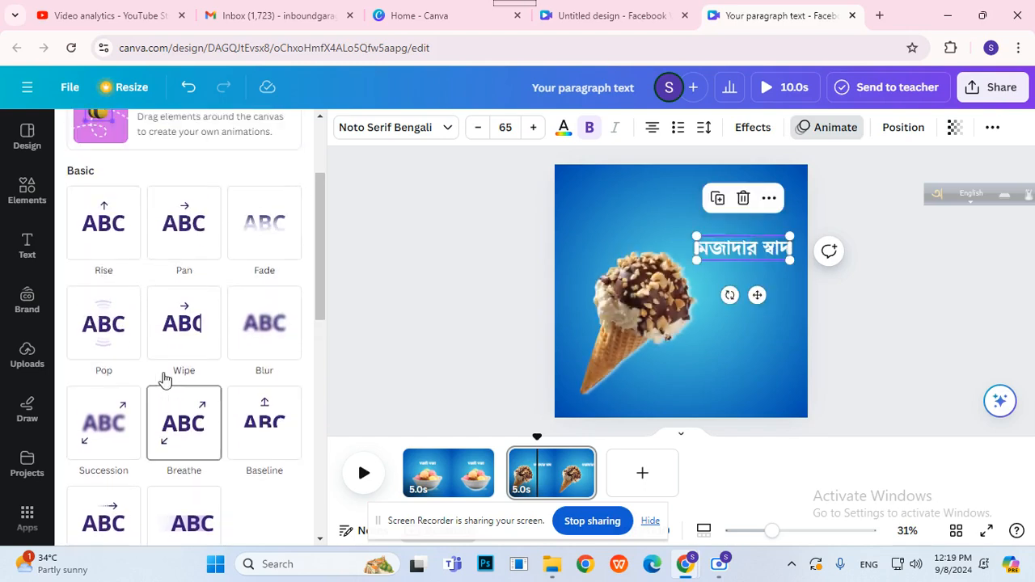
left_click(194, 323)
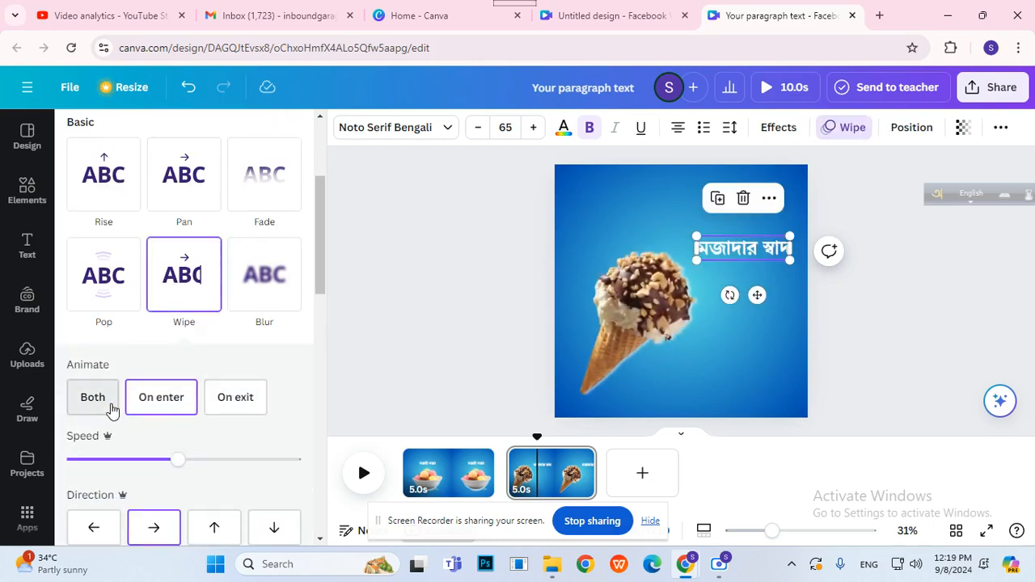
Set the text's Wipe animation to run leftward at nearly the slowest speed
scroll(143, 432, "down", 2)
left_click(85, 380)
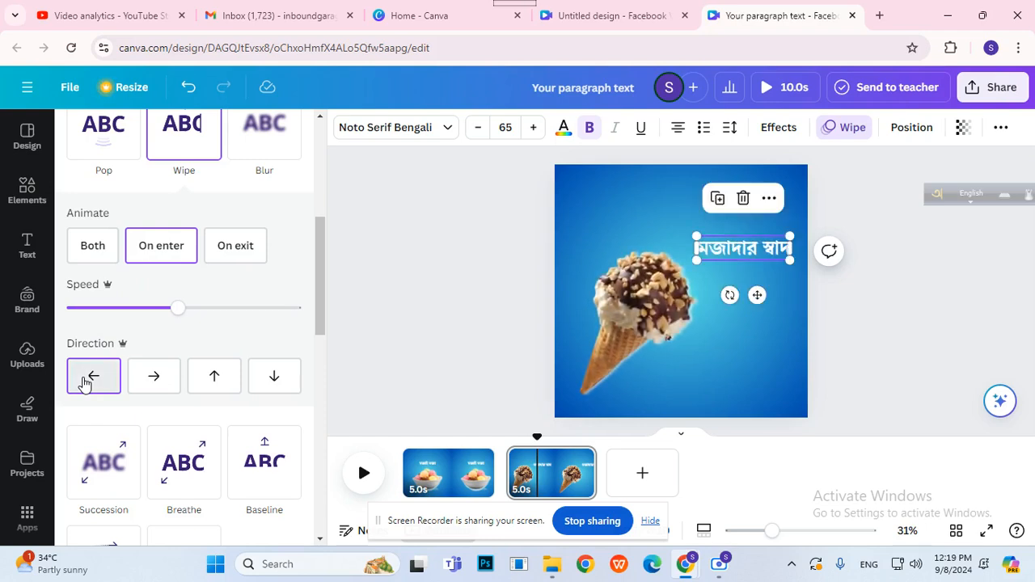
left_click_drag(176, 307, 73, 308)
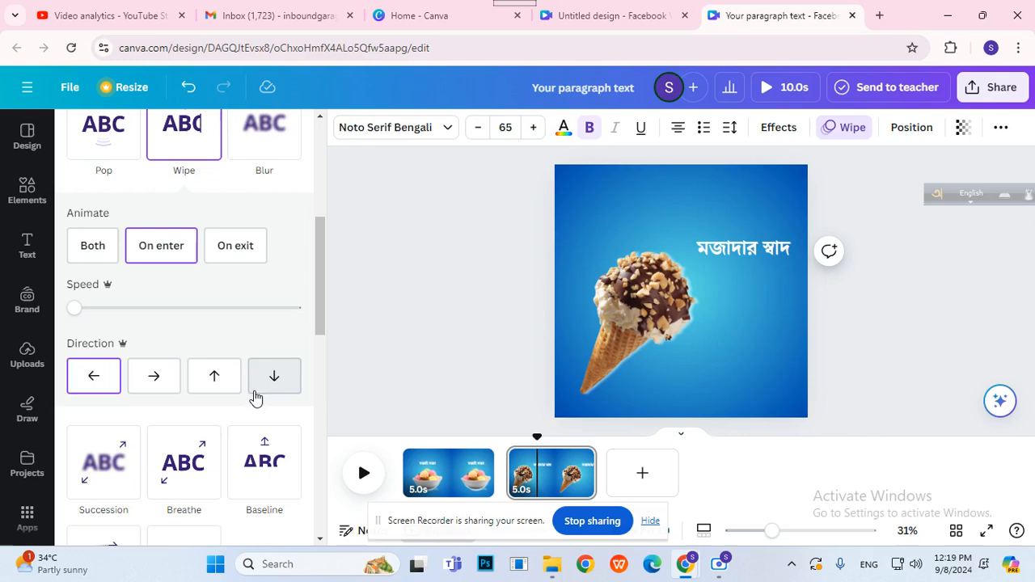
Deselect the text and preview the two-page video
left_click(476, 329)
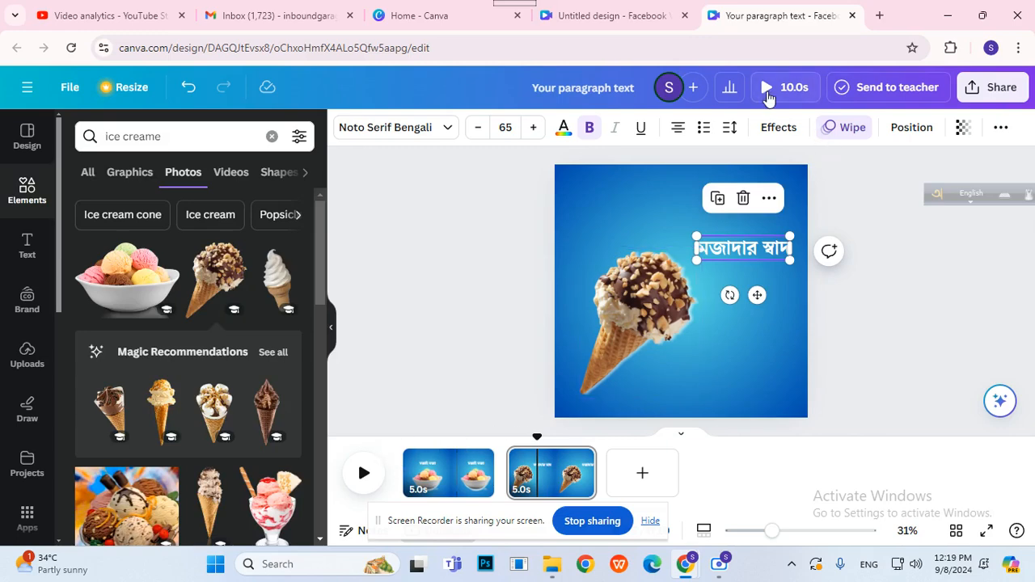
left_click(853, 186)
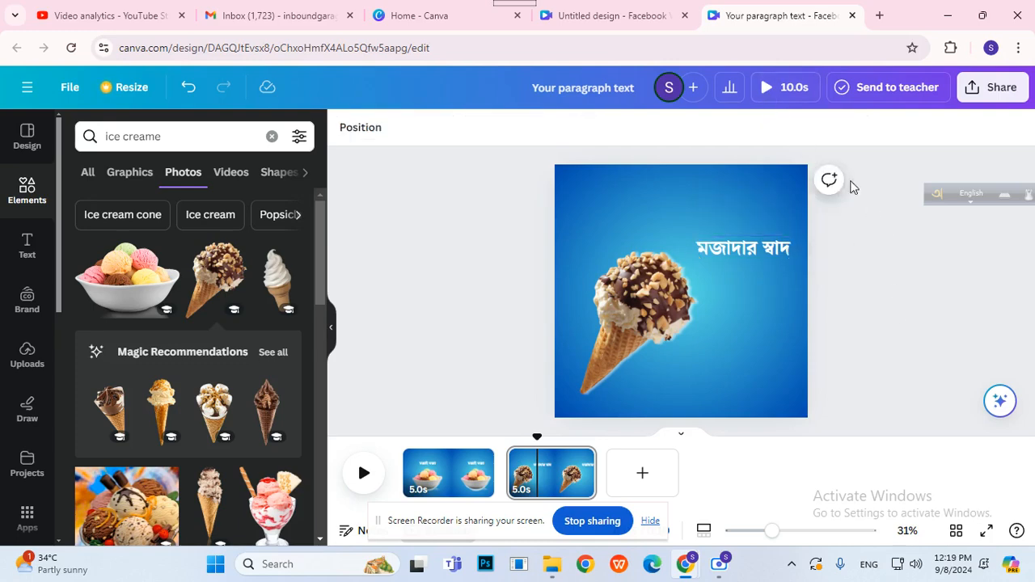
left_click(761, 89)
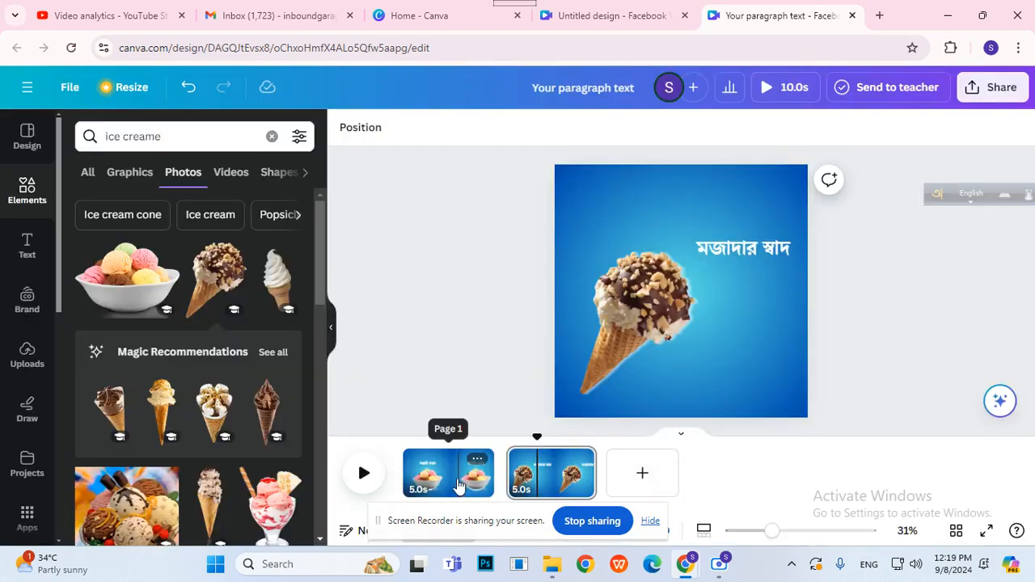
Trim the first page to 3.5 seconds and apply a Dissolve transition between it and the second page
left_click_drag(490, 488, 466, 485)
left_click(480, 485)
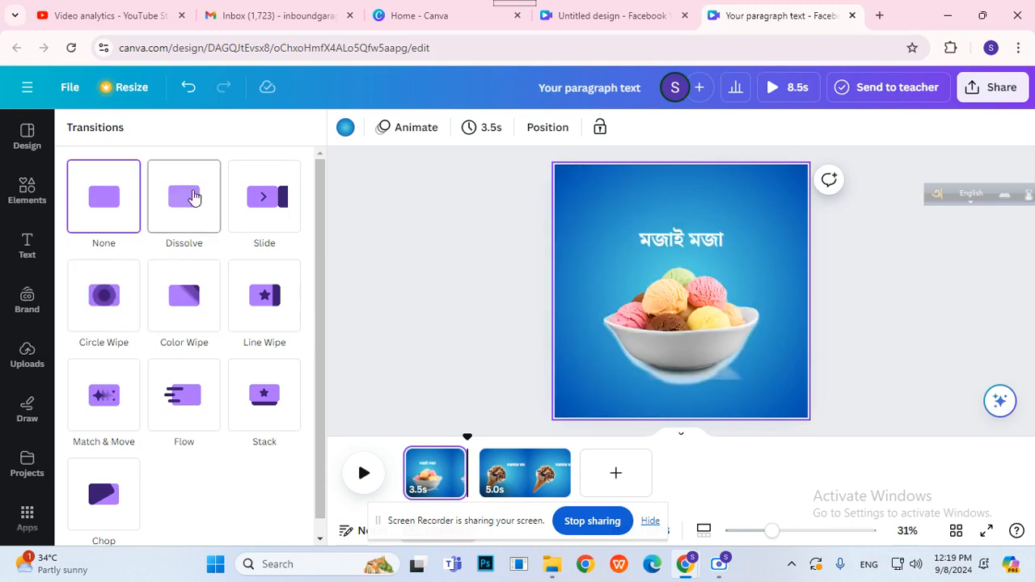
left_click(194, 195)
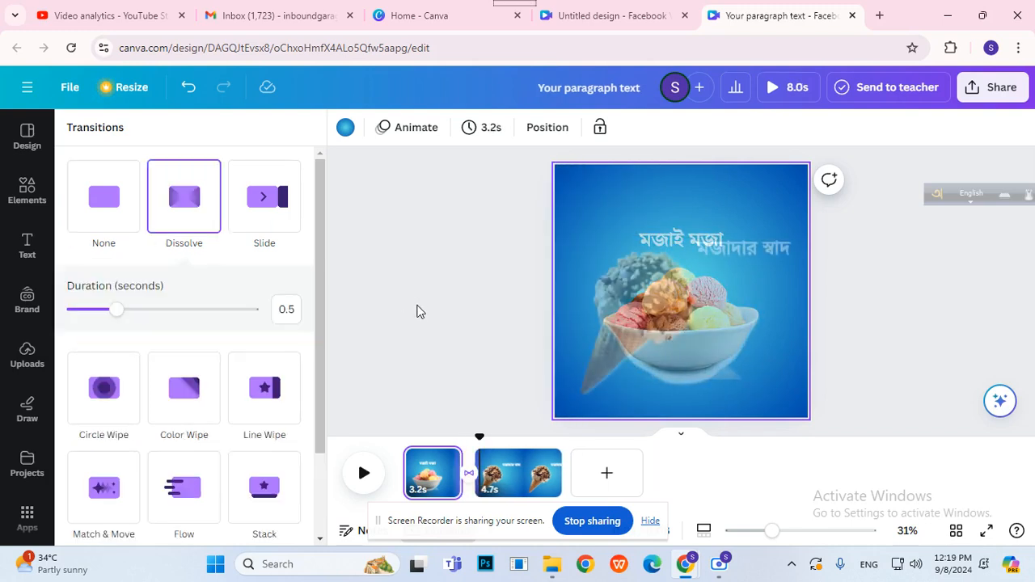
Trim the second page to 3.3 seconds and preview the whole video with its transition
left_click_drag(559, 476, 526, 473)
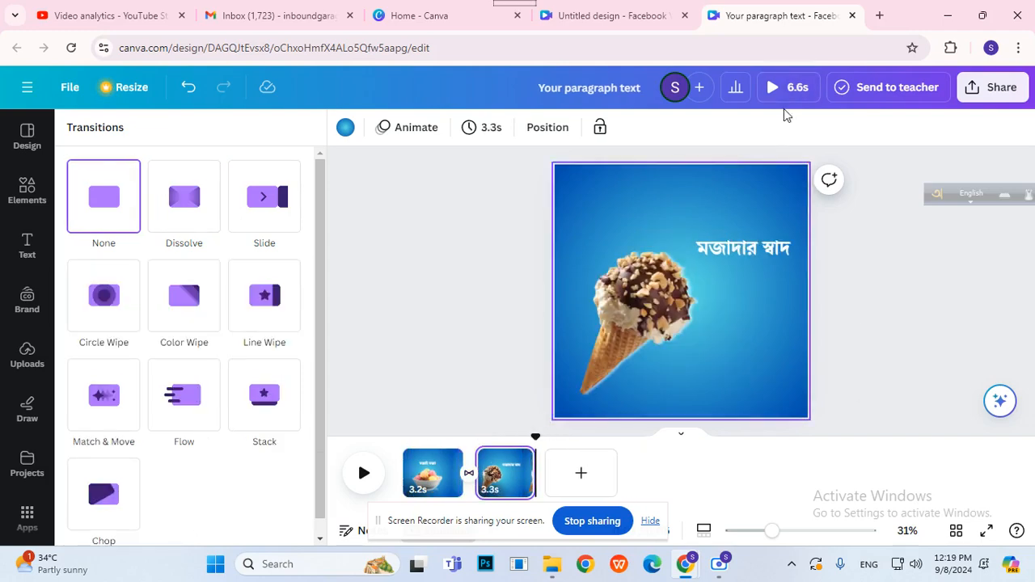
left_click(786, 89)
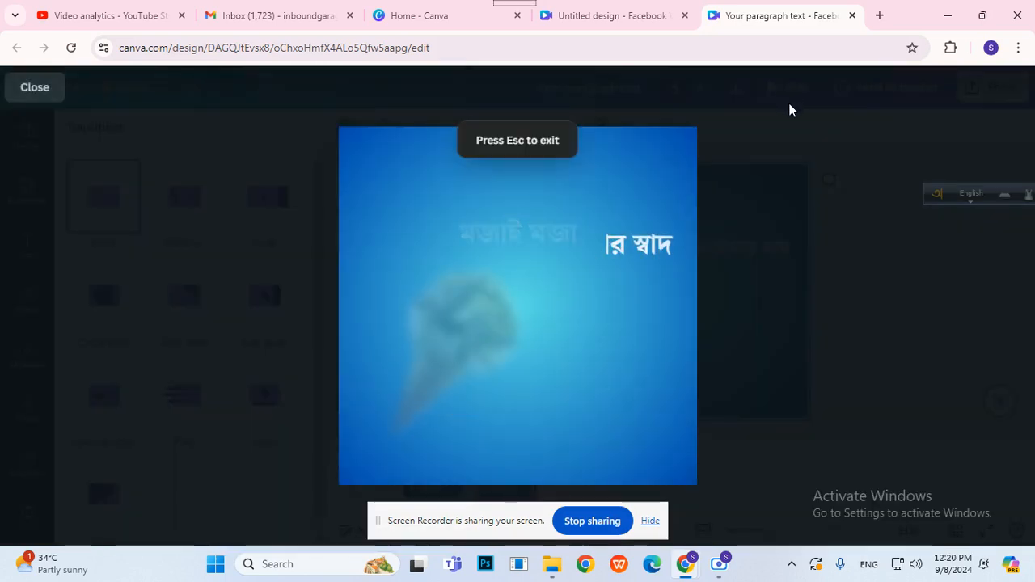
left_click(855, 173)
Add a third page after the cone page and bring back the ice cream photo results
left_click(422, 483)
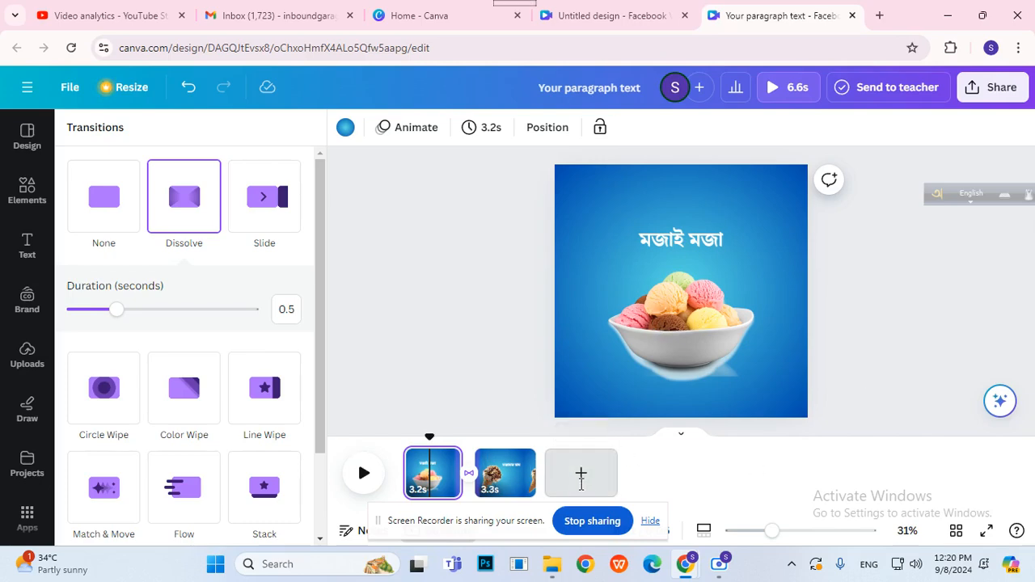
left_click(579, 487)
left_click(27, 138)
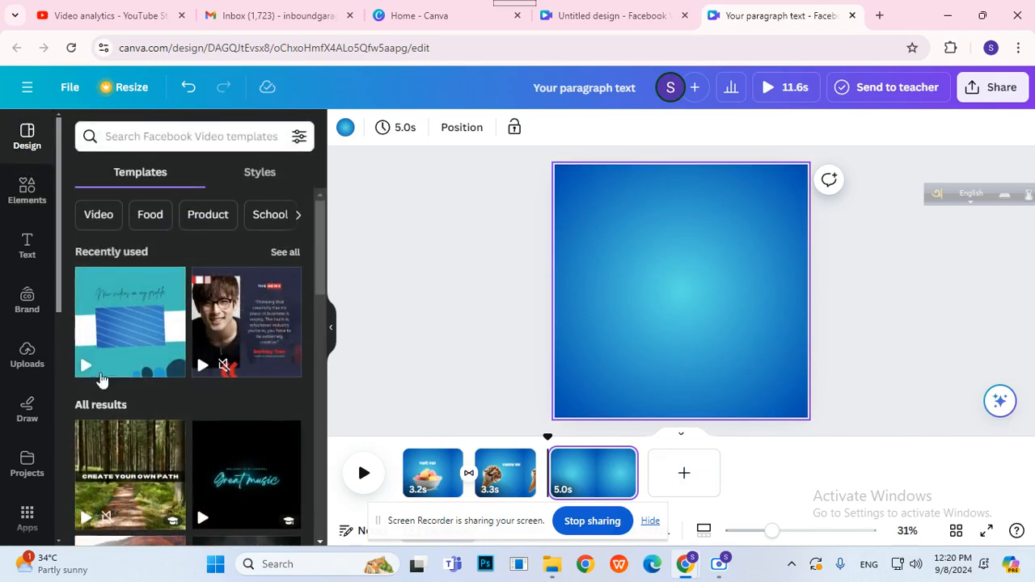
scroll(114, 321, "down", 2)
left_click(30, 209)
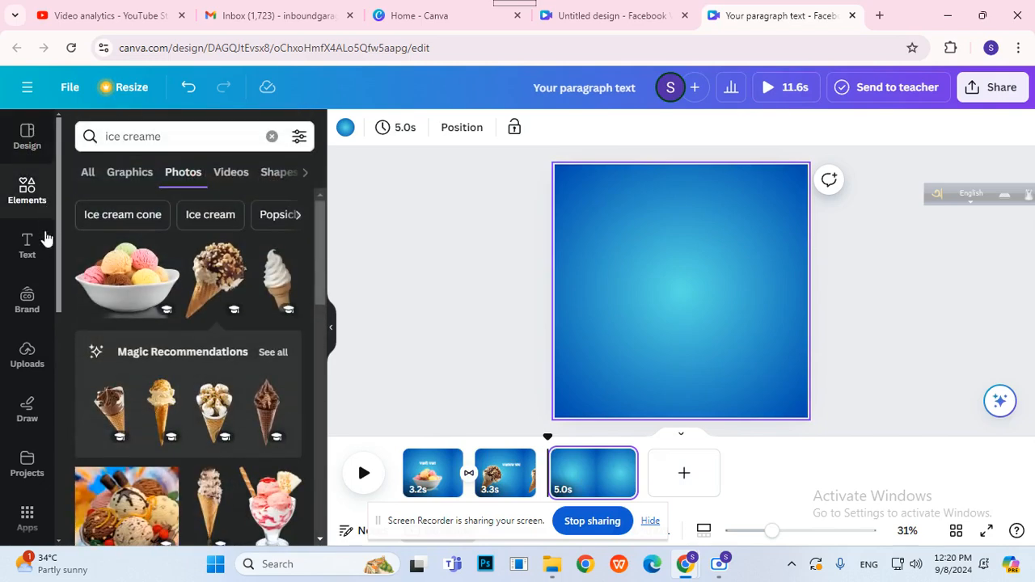
Add the photo of colorful ice cream scoops in a white bowl to the third page, shrink it and place it left of centre
left_click(103, 310)
left_click_drag(595, 229, 670, 275)
left_click_drag(739, 326, 658, 322)
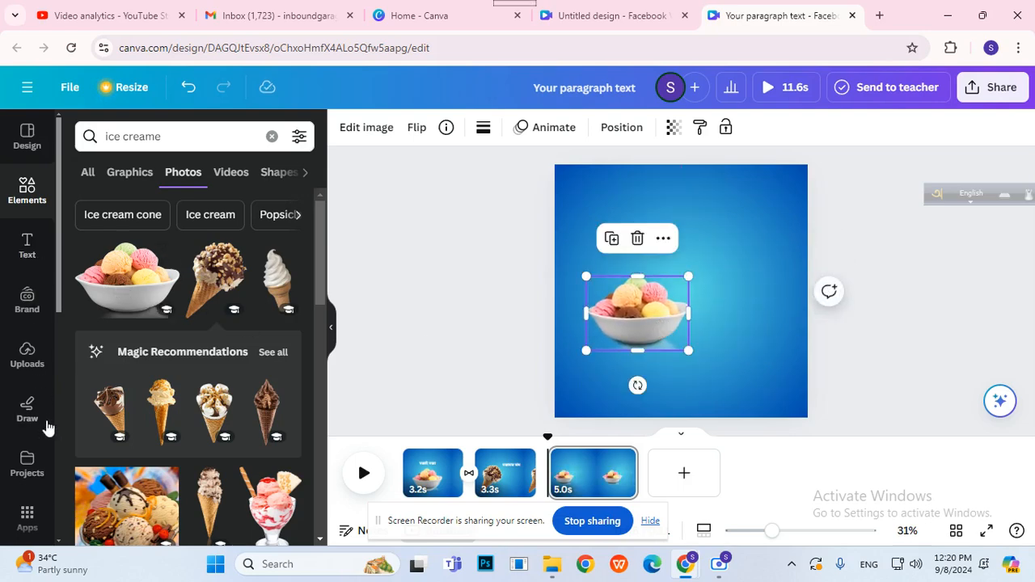
Search the photo library for "Ice creame with child"
scroll(46, 428, "down", 2)
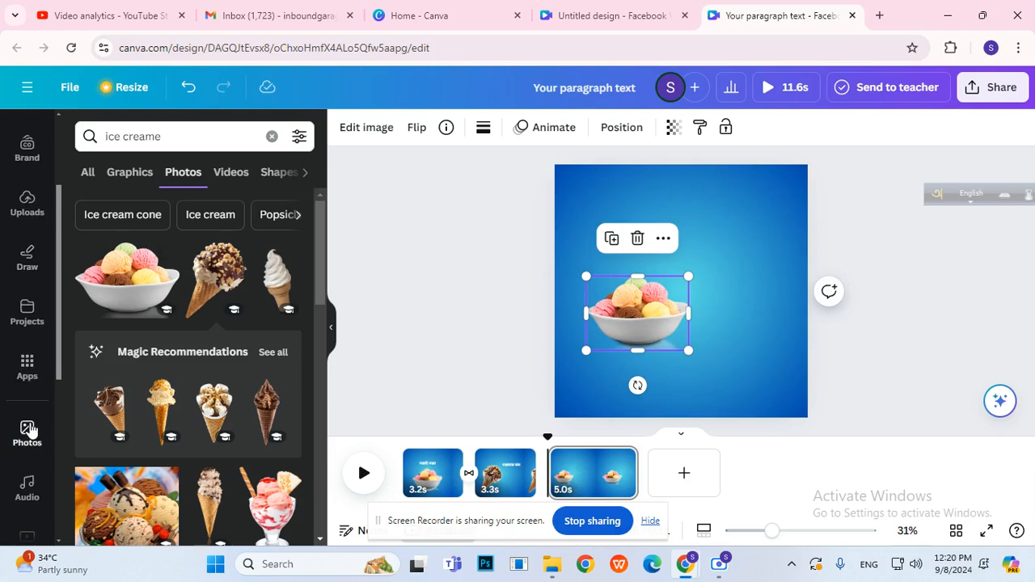
left_click(28, 433)
left_click(189, 138)
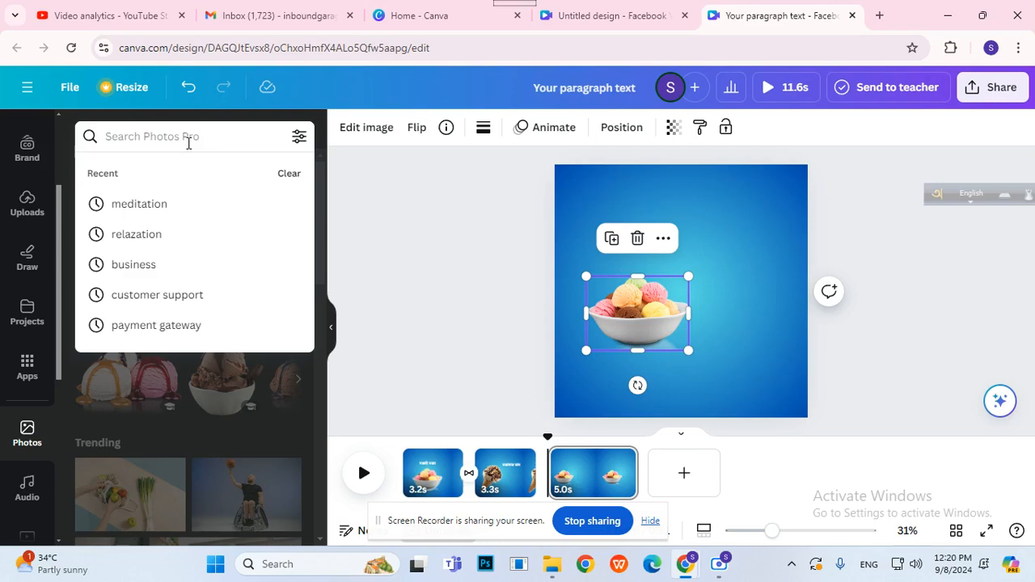
type("Icreame")
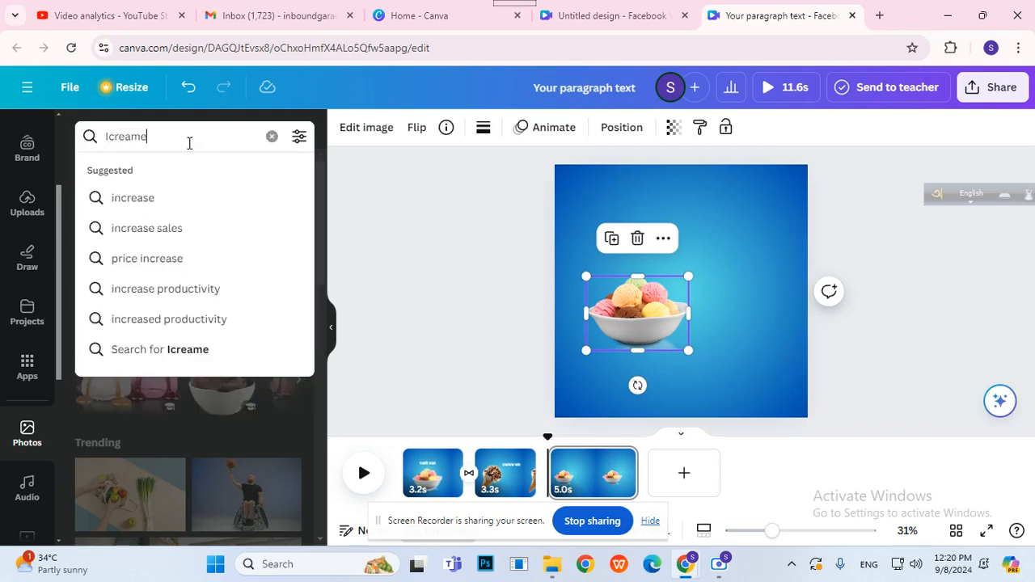
type(" with")
key("BackSpace")
key("BackSpace")
key("BackSpace")
key("BackSpace")
key("BackSpace")
key("BackSpace")
key("BackSpace")
key("BackSpace")
type("e c")
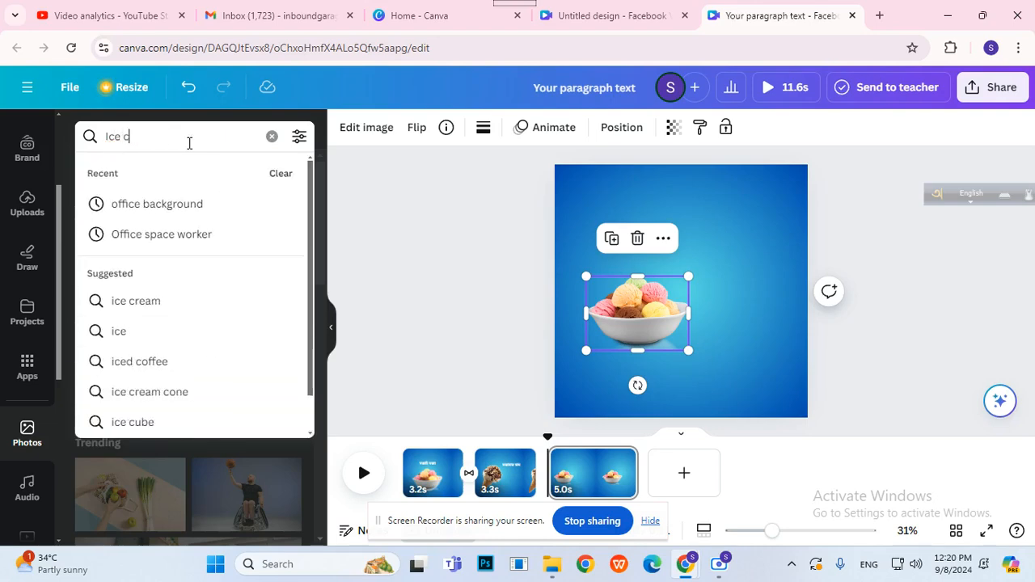
type("rean")
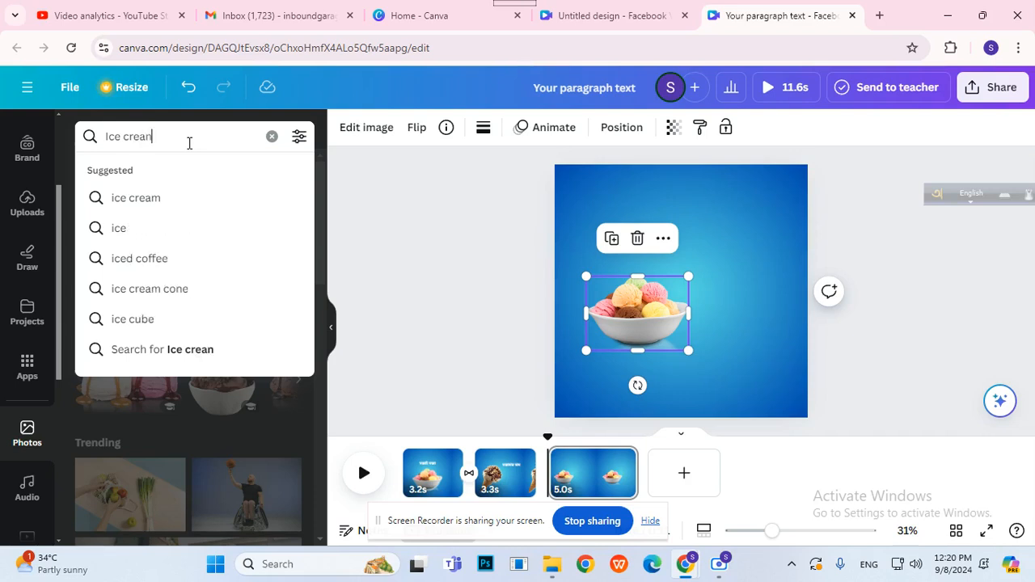
key("BackSpace")
type("me with")
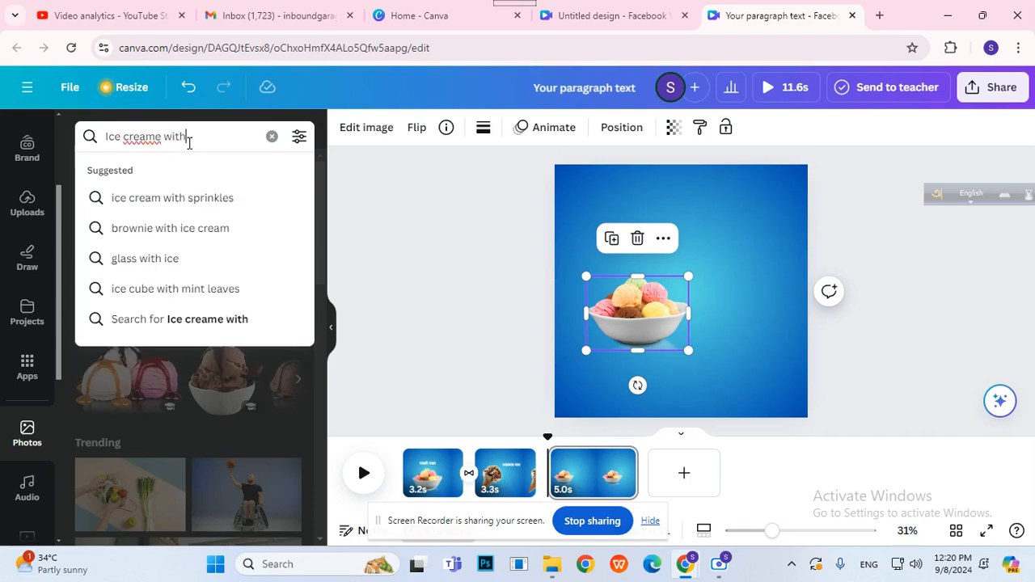
key("BackSpace")
key("BackSpace")
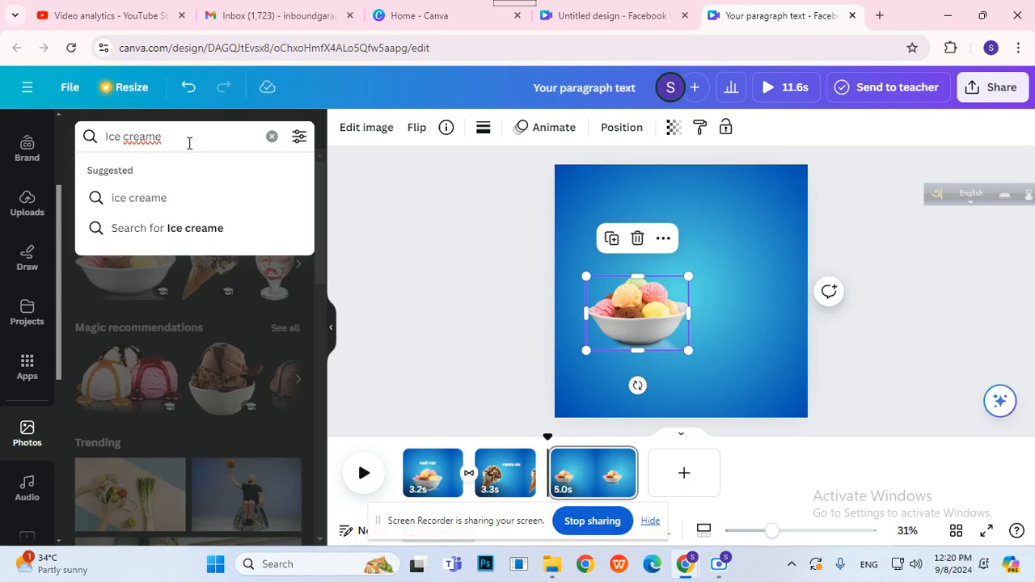
type("with")
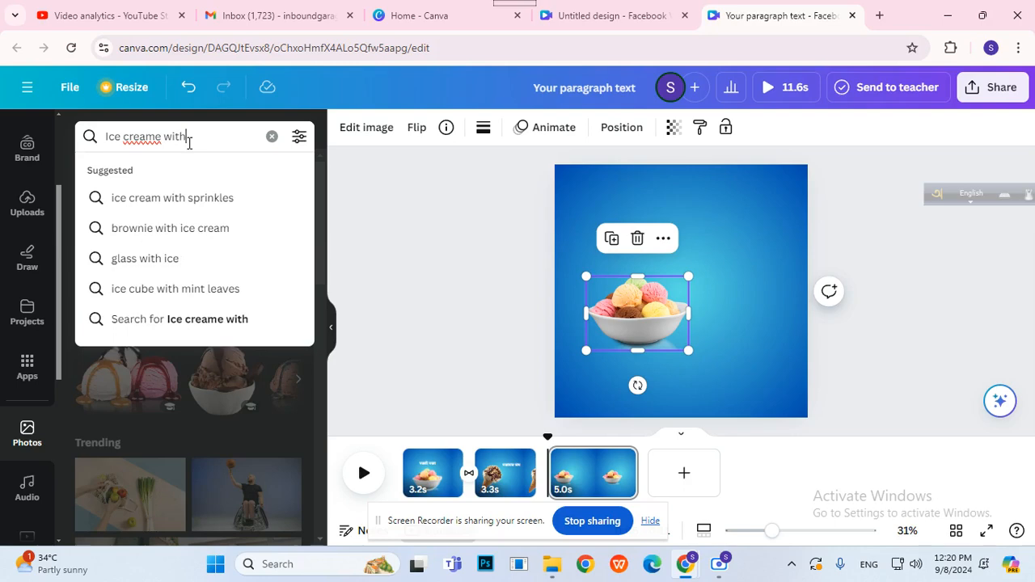
type(" child")
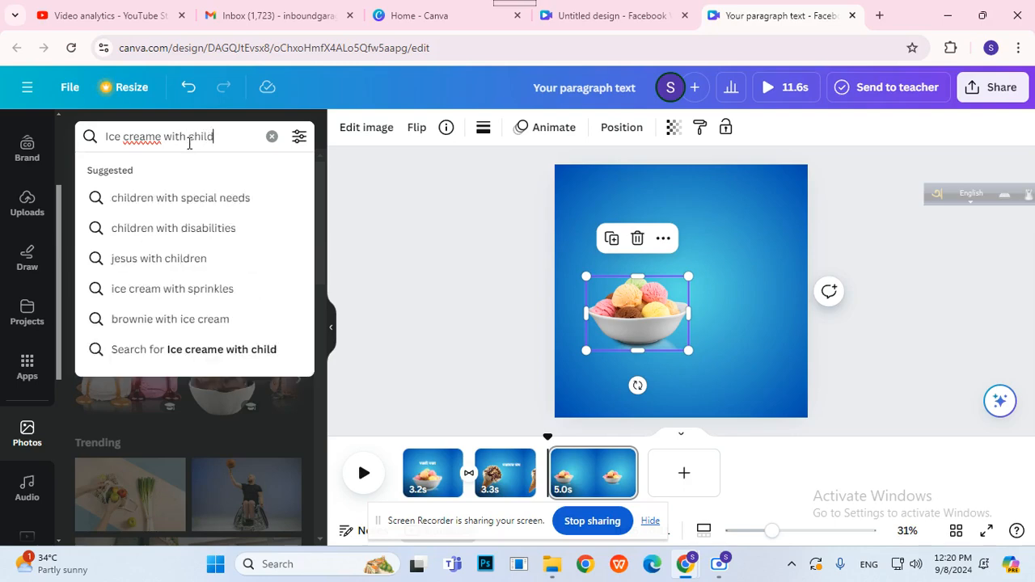
key("Return")
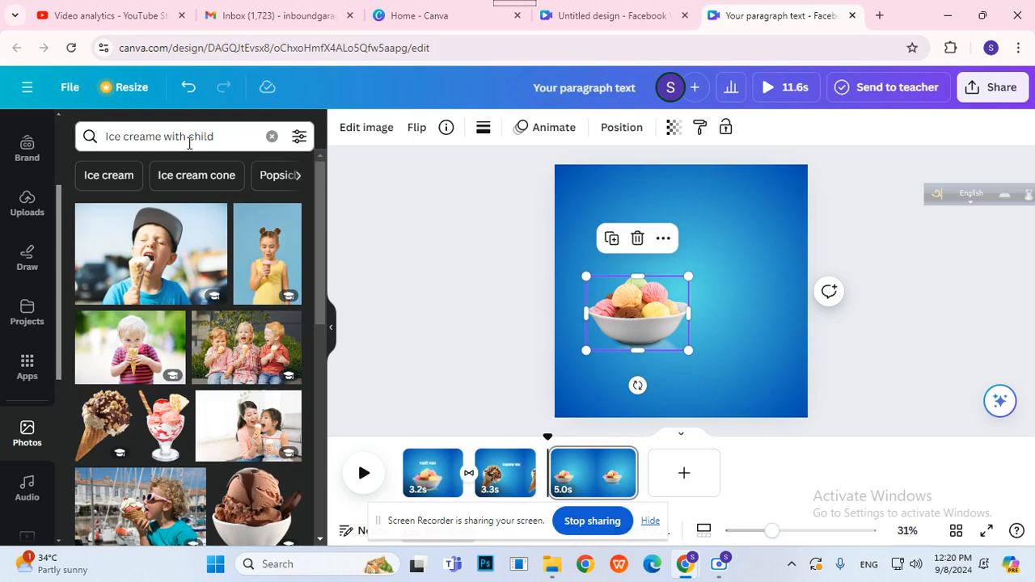
Add the photo of the smiling girl holding two cones, crop its left side and place it in the page's lower right corner
scroll(201, 262, "down", 3)
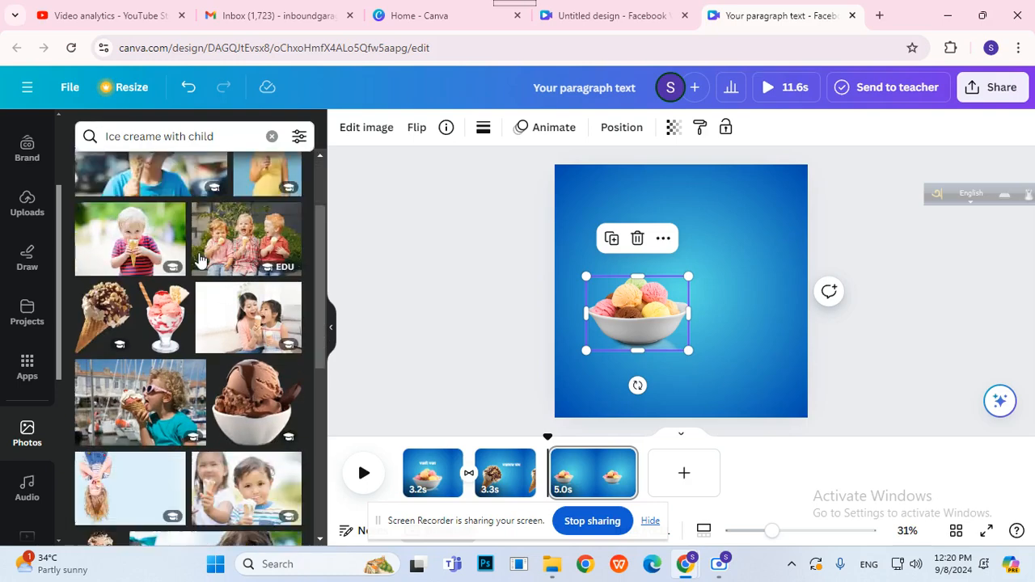
scroll(200, 262, "down", 3)
scroll(195, 261, "up", 3)
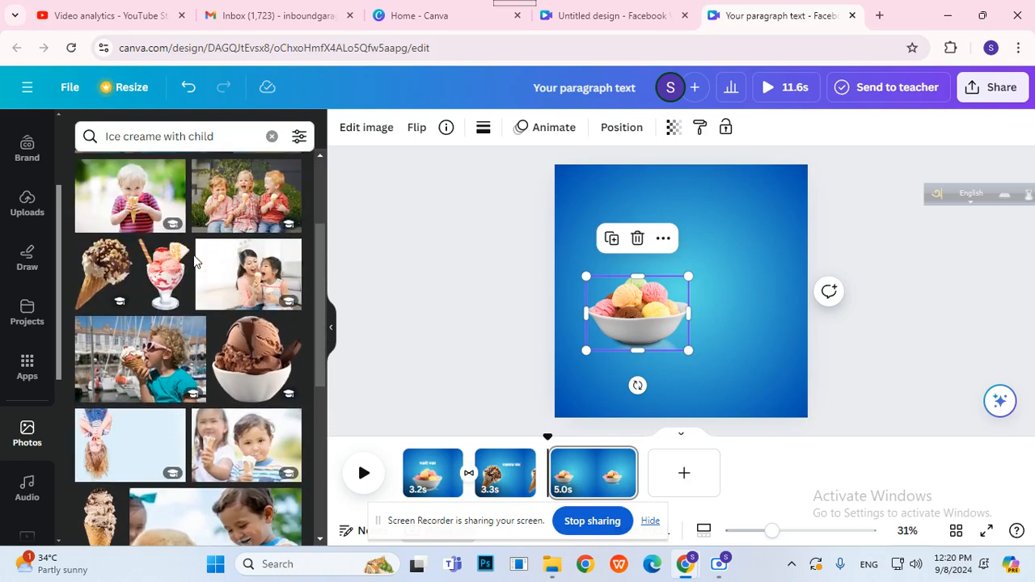
scroll(194, 260, "down", 5)
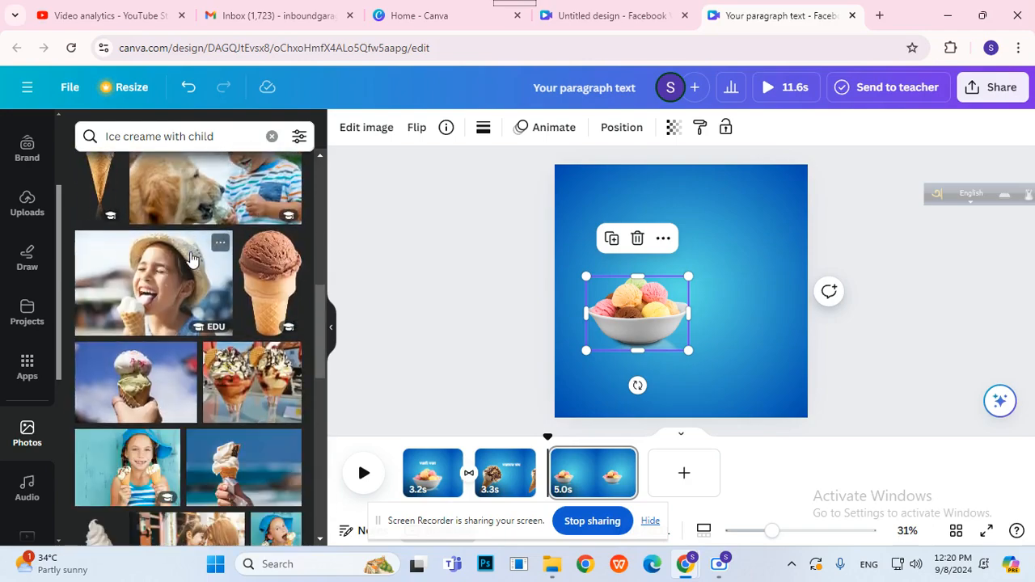
scroll(191, 259, "down", 4)
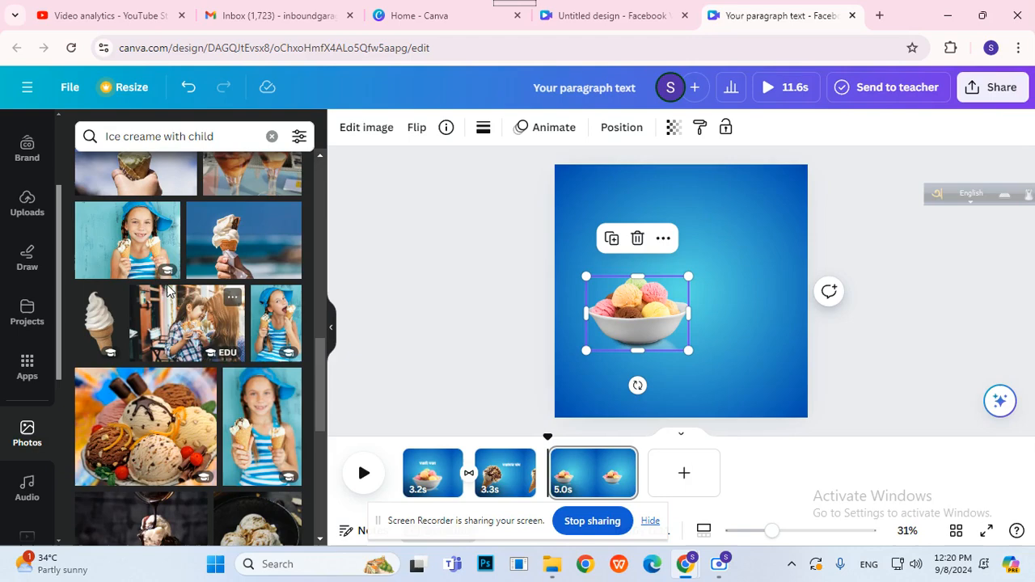
scroll(163, 280, "down", 2)
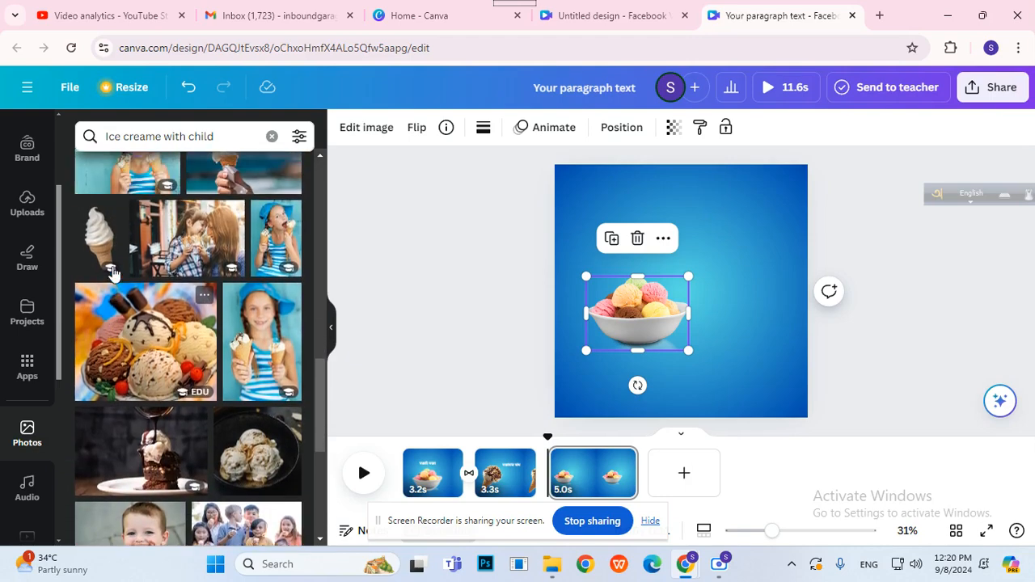
scroll(122, 274, "up", 2)
left_click(143, 258)
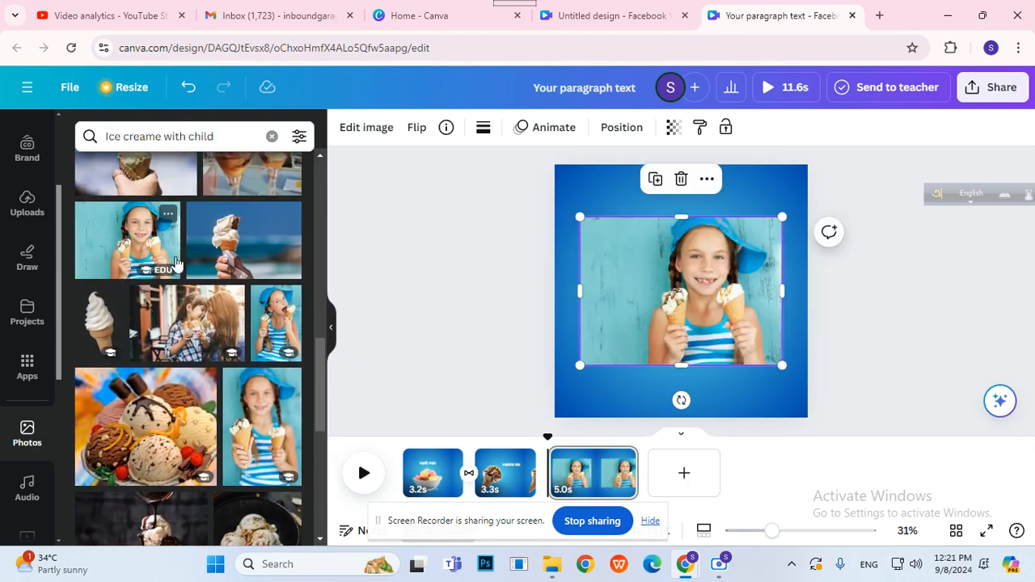
left_click_drag(580, 288, 654, 292)
left_click_drag(713, 304, 754, 356)
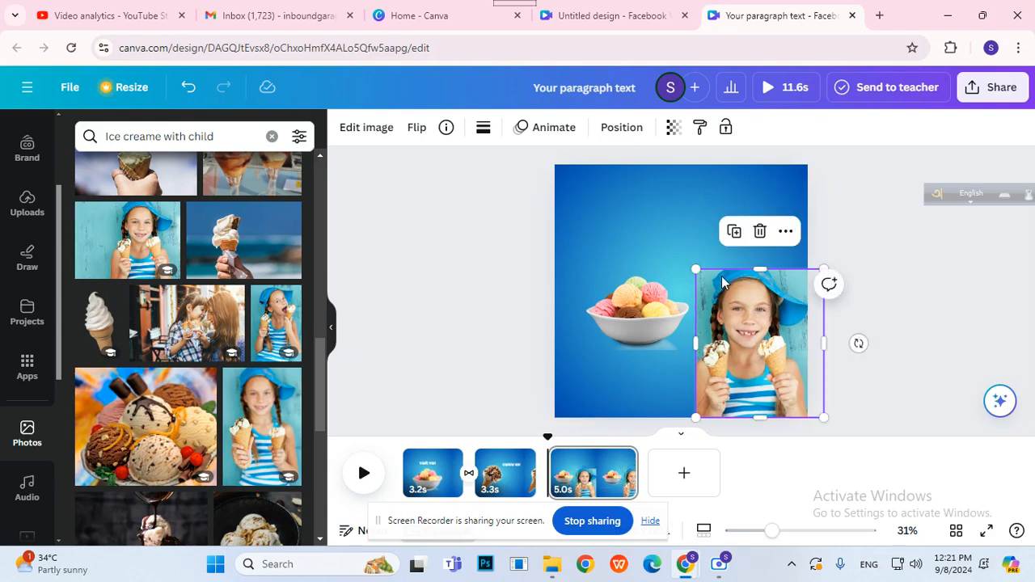
Resize the smiling girl photo and fit it against the page's right and bottom edges
left_click_drag(699, 271, 689, 160)
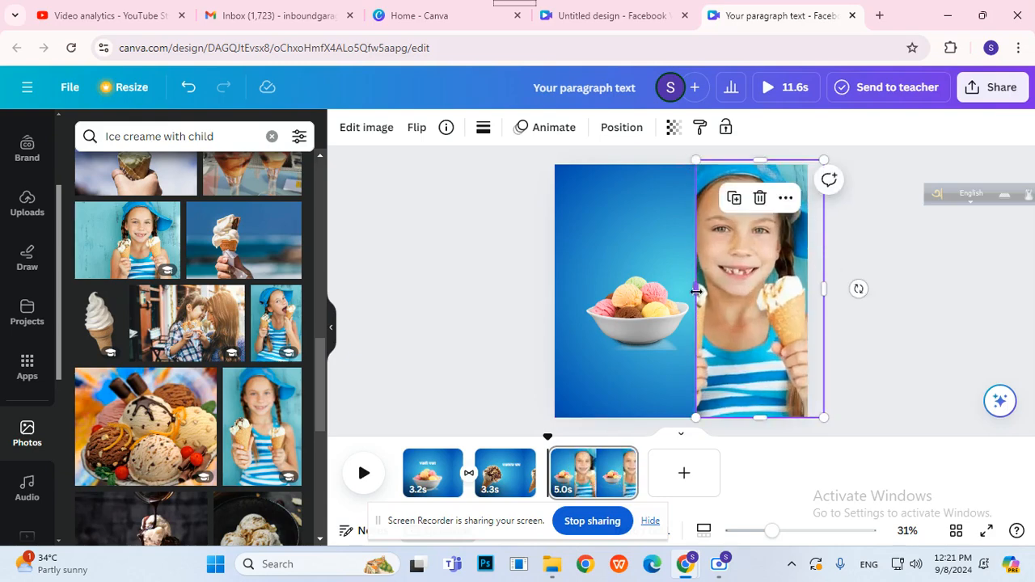
left_click_drag(675, 301, 646, 301)
left_click_drag(825, 158, 799, 242)
left_click_drag(754, 308, 788, 318)
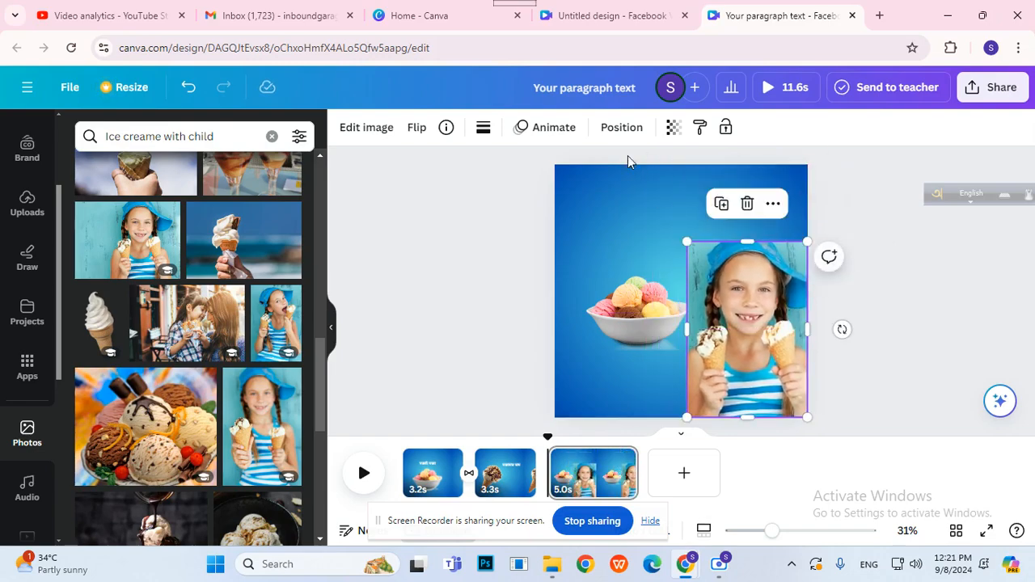
Remove the background from the smiling girl photo and extend its upper edge slightly
left_click(392, 128)
left_click(123, 256)
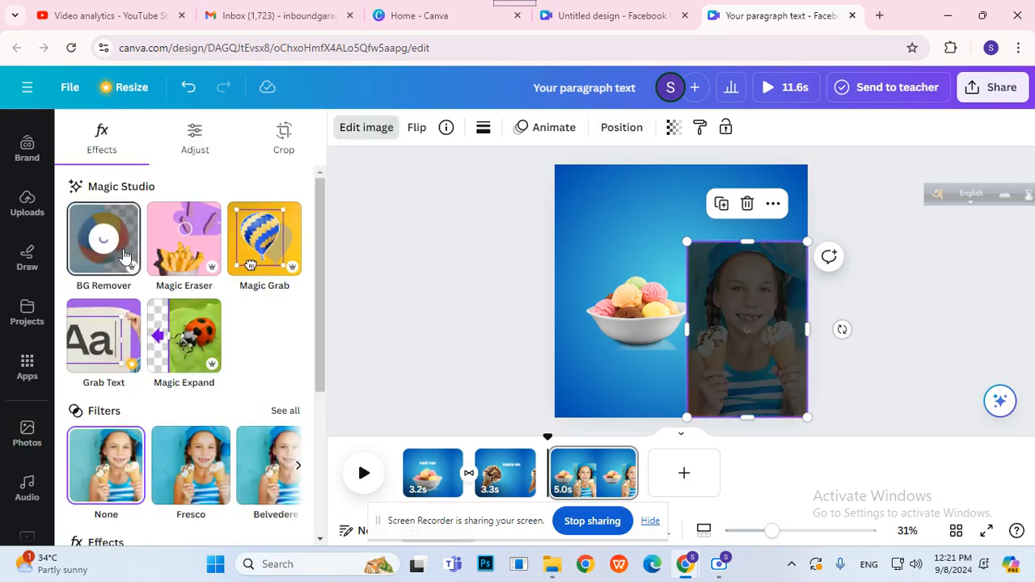
left_click(745, 241)
left_click_drag(745, 241, 747, 230)
left_click(881, 288)
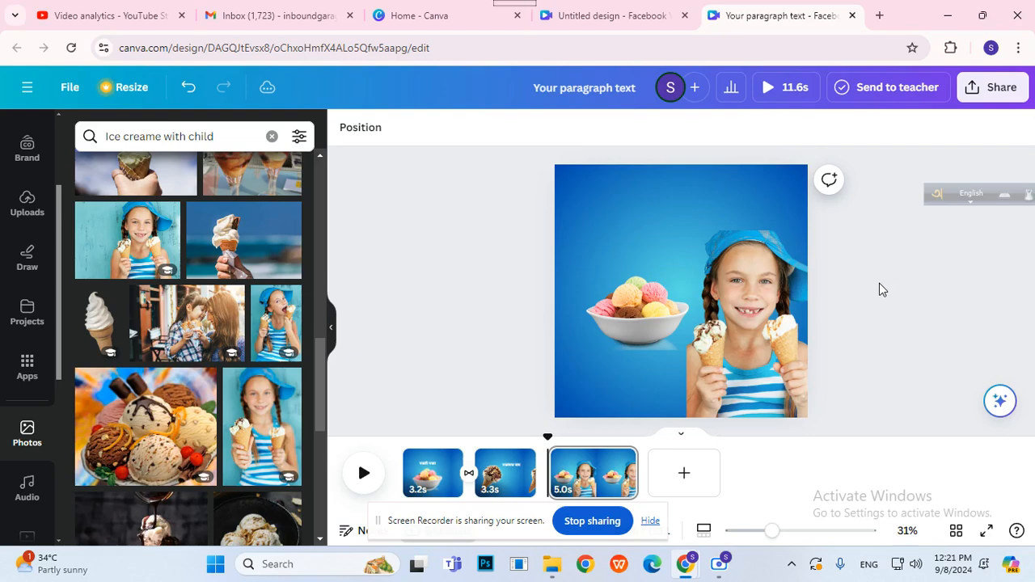
Replace the smiling girl photo with the one of the girl licking a cone, placed in the page's lower right corner
left_click(740, 235)
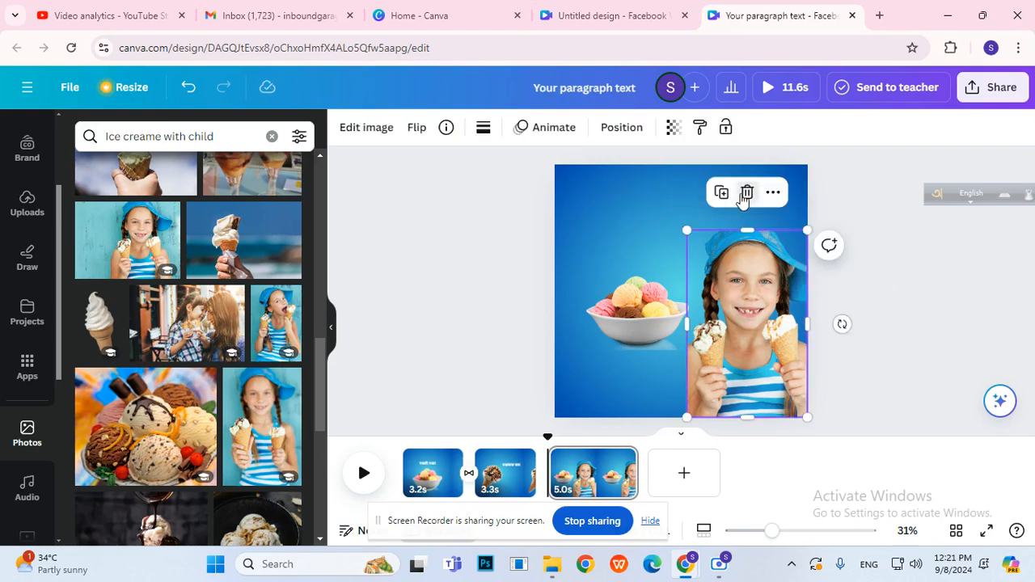
left_click(745, 194)
scroll(280, 279, "down", 5)
scroll(280, 279, "up", 3)
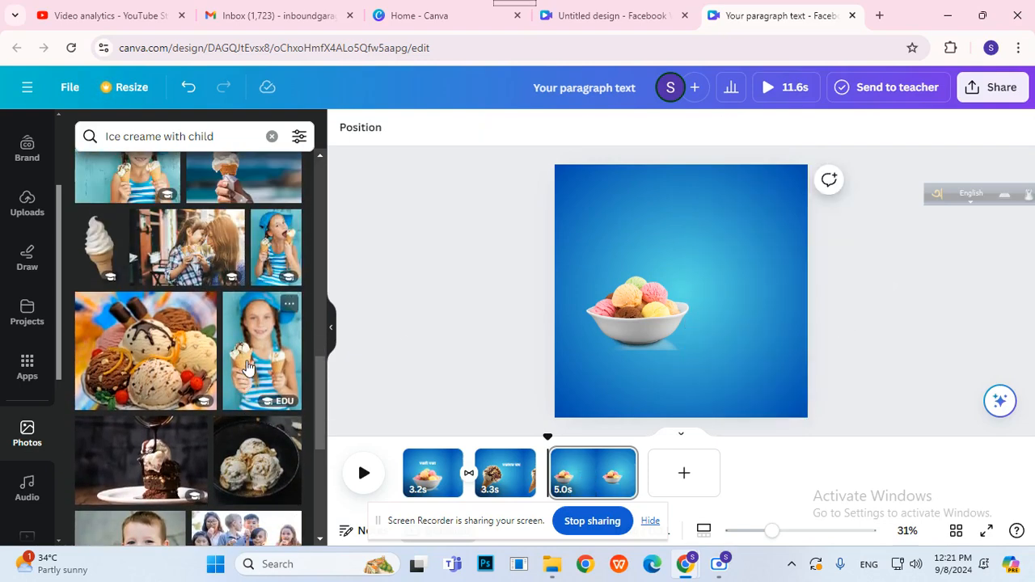
left_click(281, 268)
left_click_drag(669, 327, 725, 356)
Move the ice cream bowl slightly down and left, and remove its photo background
left_click_drag(620, 337, 608, 363)
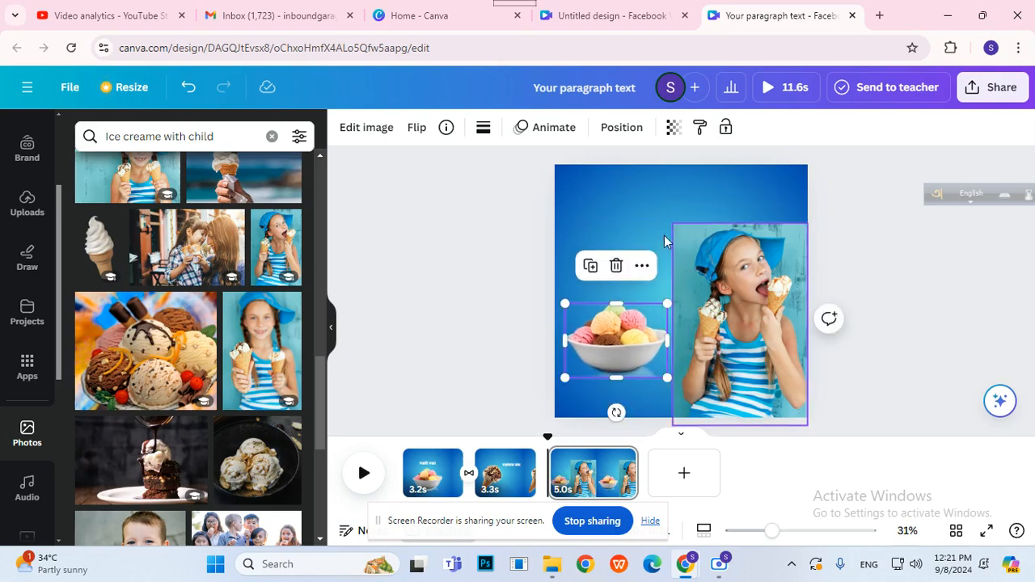
left_click(368, 129)
left_click(142, 242)
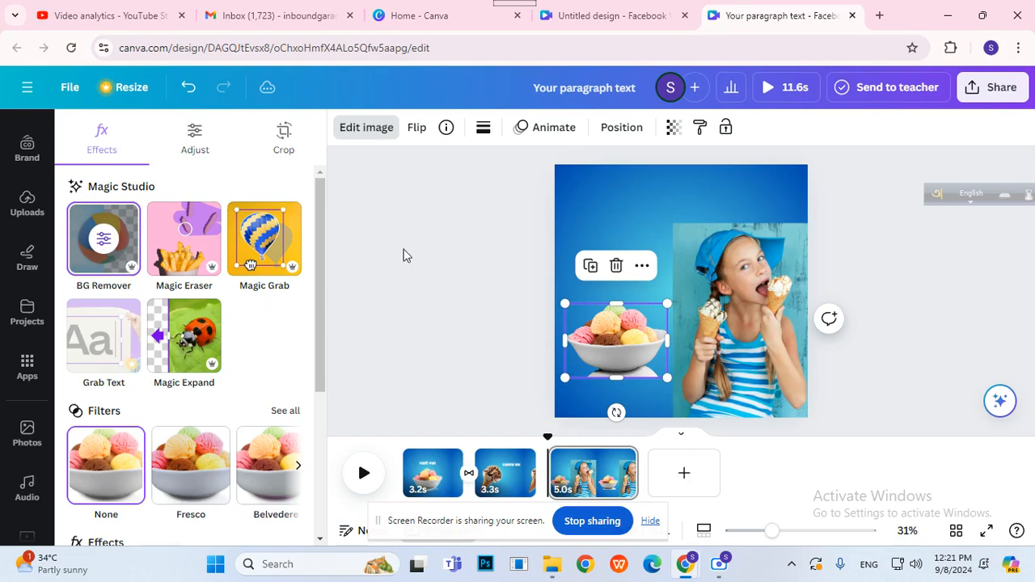
left_click(123, 242)
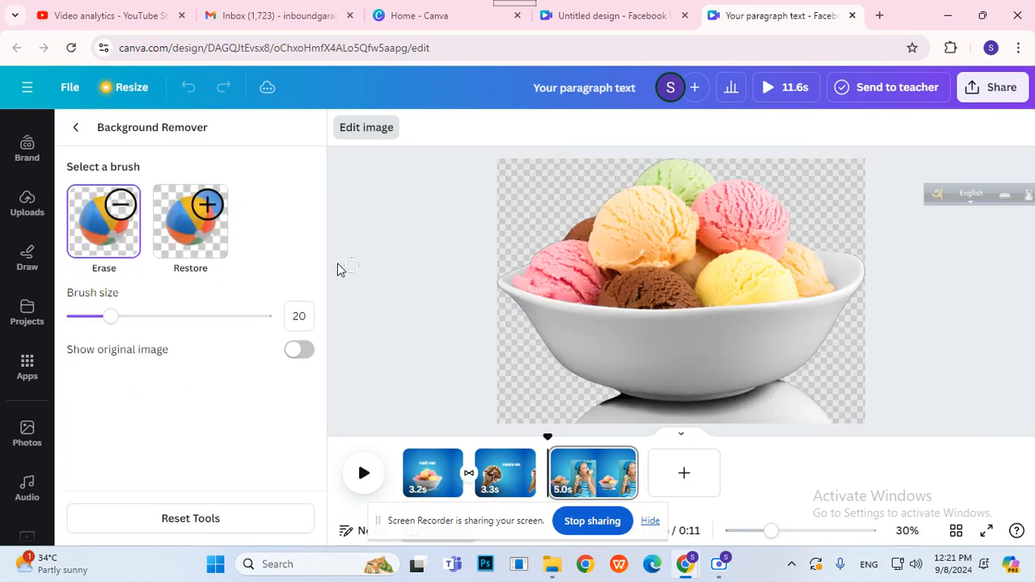
left_click(347, 141)
left_click(463, 261)
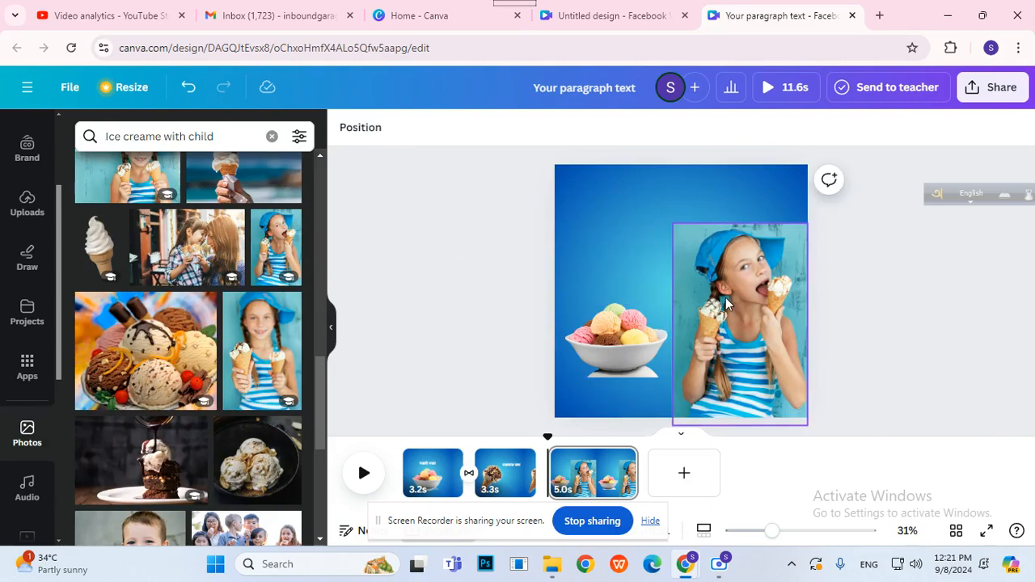
Remove the background from the photo of the girl licking a cone
left_click(712, 279)
left_click(359, 128)
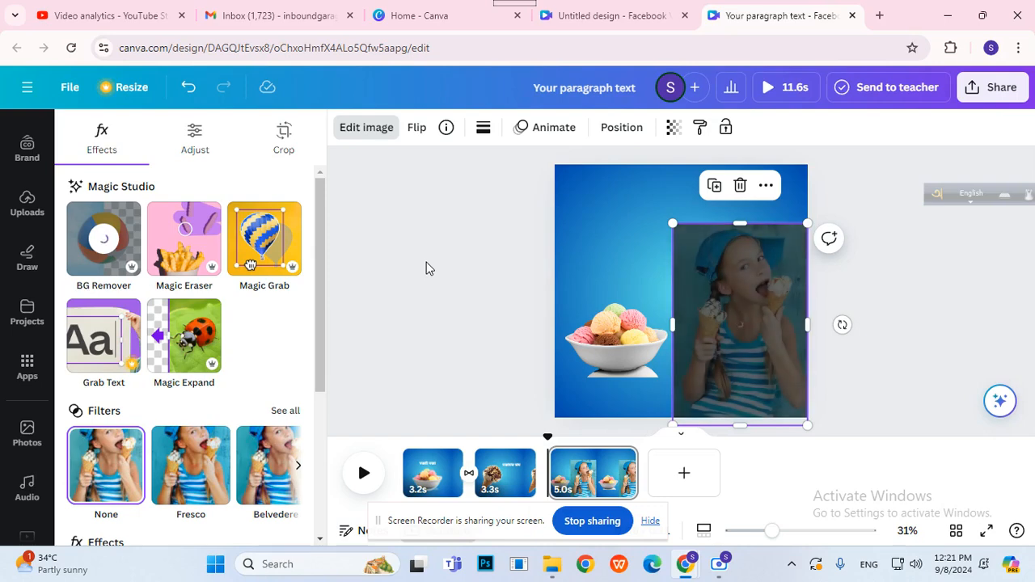
left_click(493, 344)
Move the ice cream bowl to the page's lower left corner and enlarge it to fill the space beside the girl
left_click_drag(615, 339, 605, 382)
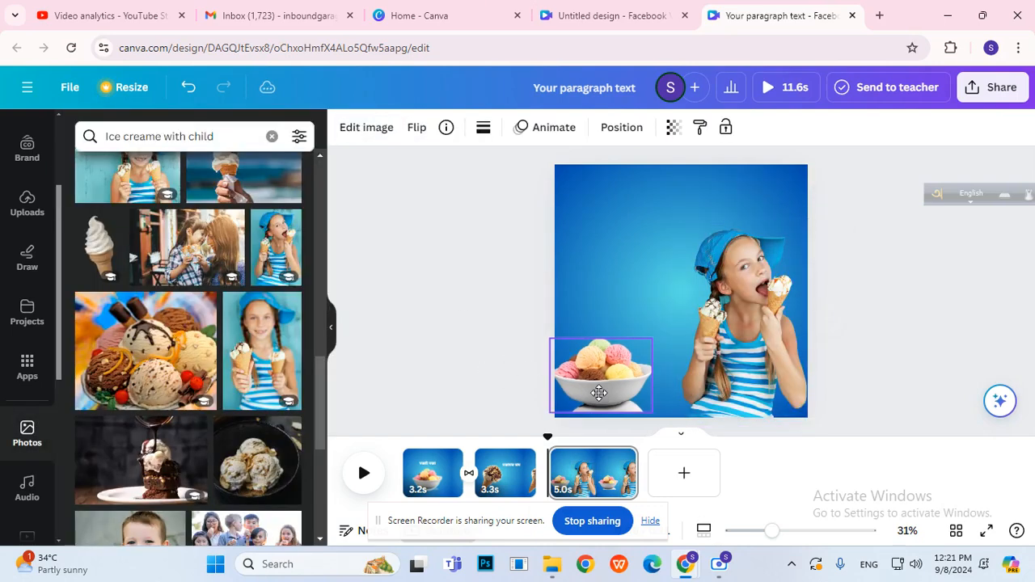
mouse_move(673, 307)
left_mouse_down()
mouse_move(677, 288)
mouse_move(658, 293)
mouse_move(683, 301)
left_mouse_up()
left_click(796, 346)
left_click(947, 320)
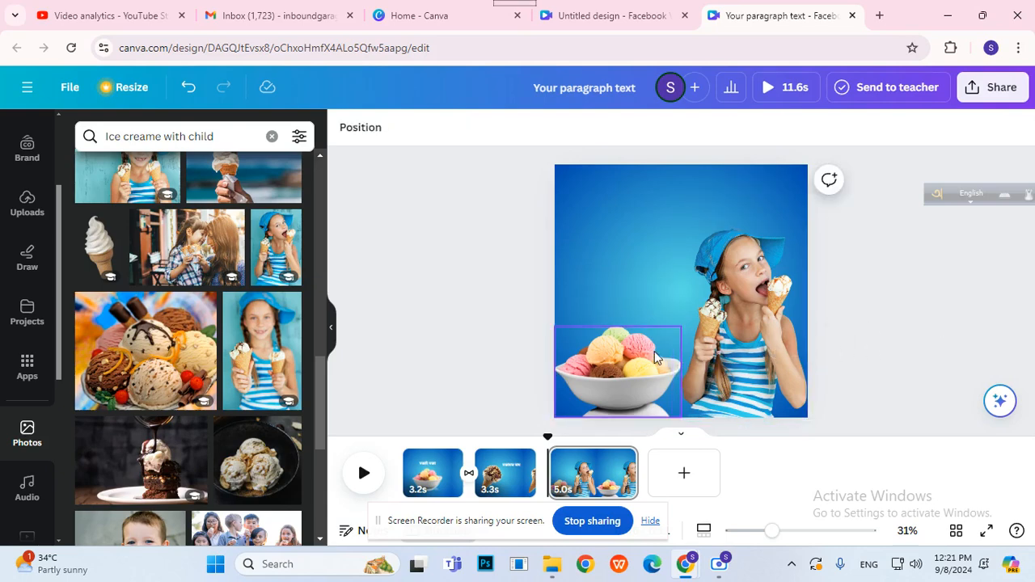
left_click(640, 365)
mouse_move(639, 366)
left_mouse_down()
mouse_move(639, 317)
mouse_move(639, 373)
mouse_move(644, 366)
left_mouse_up()
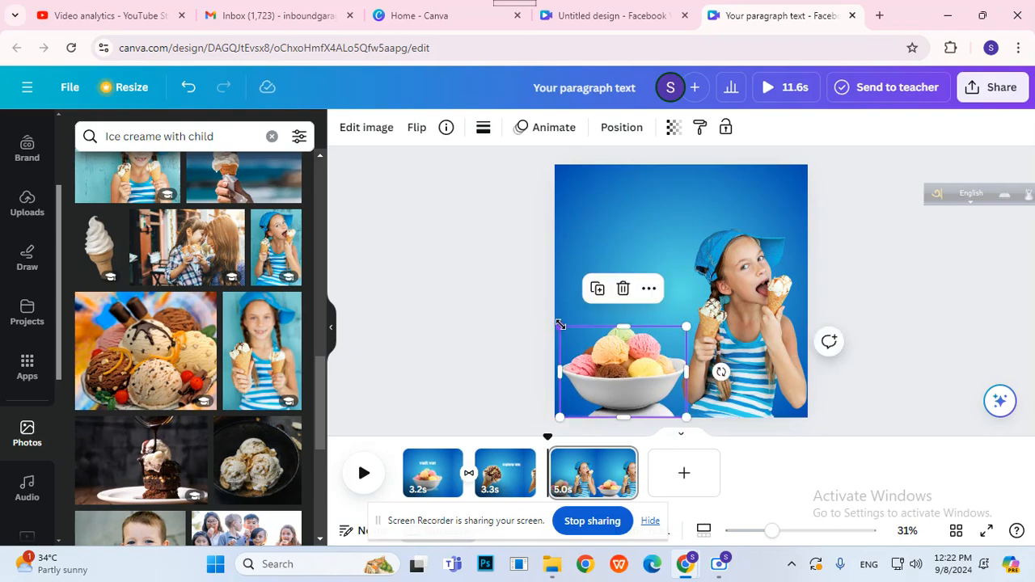
left_click_drag(559, 323, 557, 321)
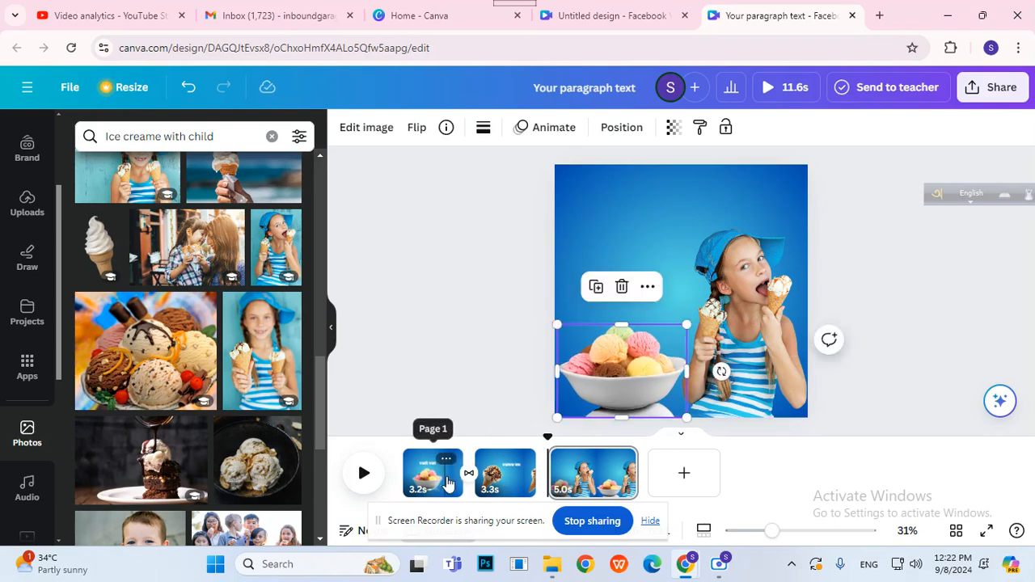
Apply the Wipe animation to the ice cream bowl and reduce its speed to the minimum
left_click(495, 302)
left_click(592, 354)
left_click(562, 130)
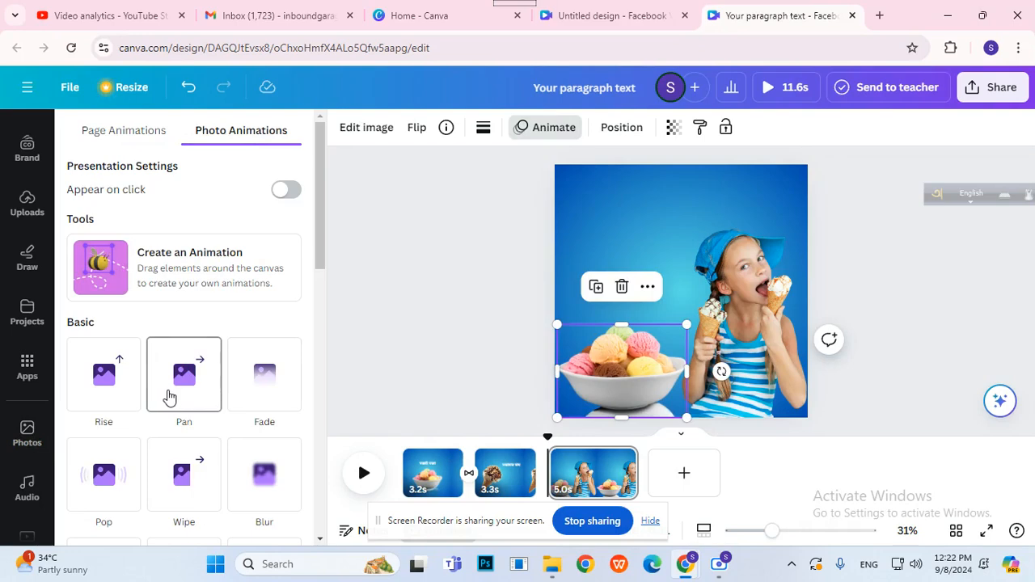
scroll(181, 400, "down", 2)
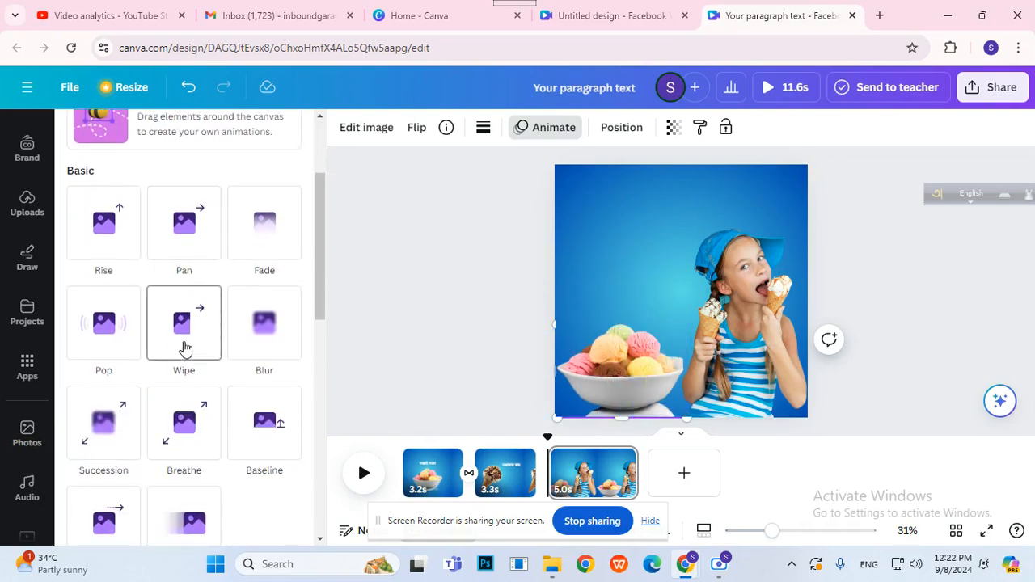
left_click(184, 347)
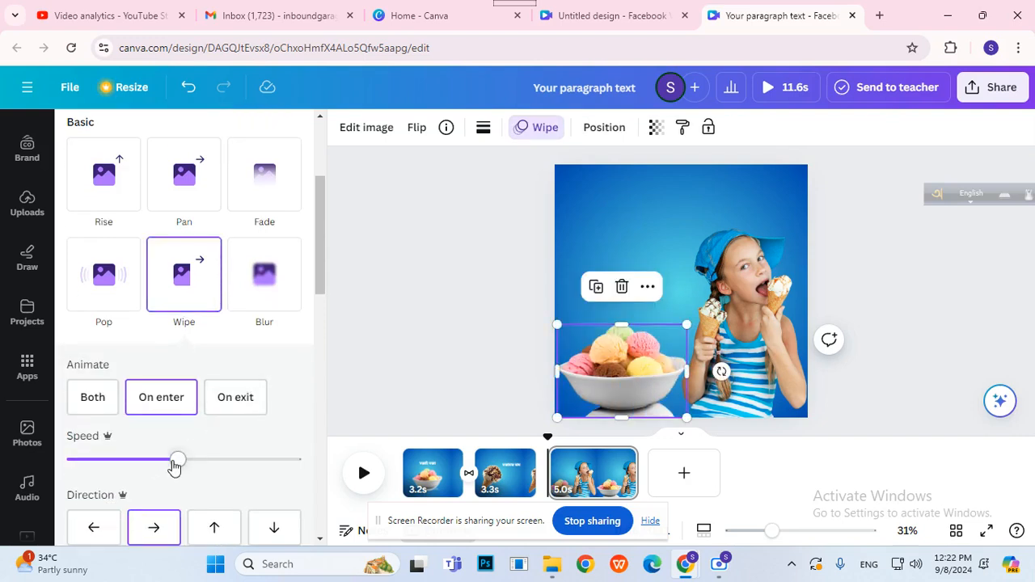
left_click_drag(176, 460, 72, 460)
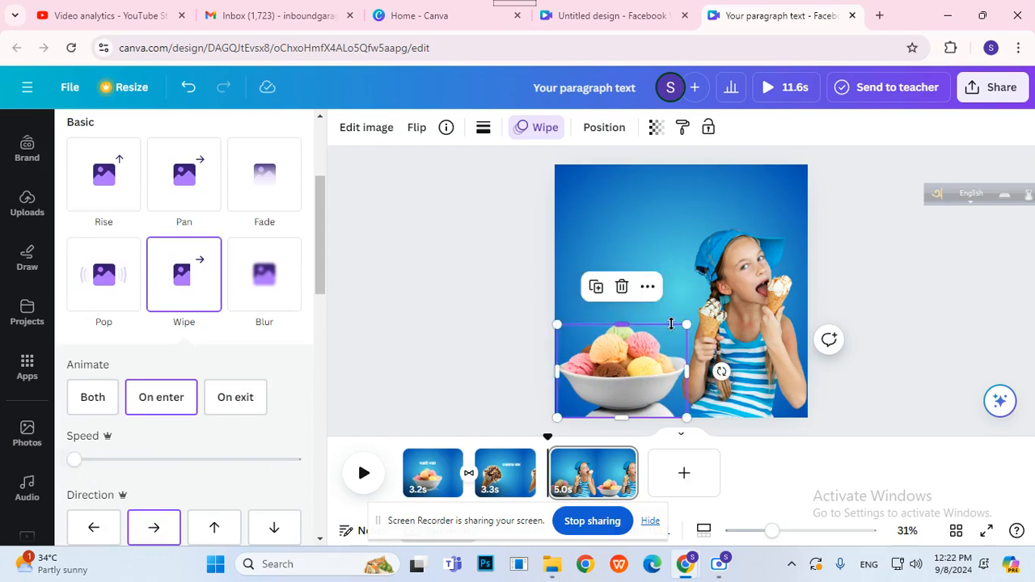
Shrink the photo of the girl licking a cone, keeping it in the page's lower right corner with a gap beside the bowl
left_click(700, 277)
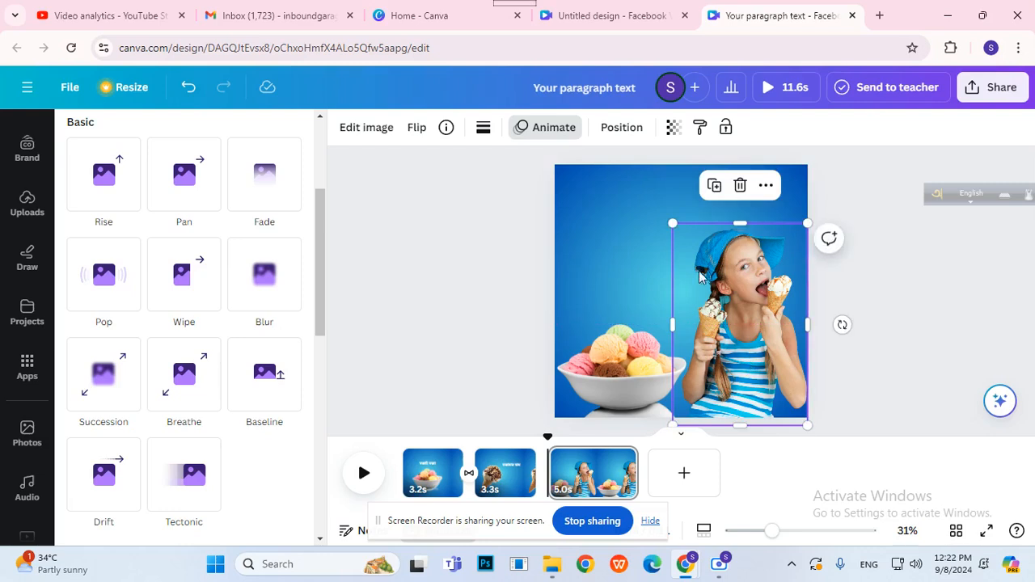
left_click_drag(671, 226, 703, 277)
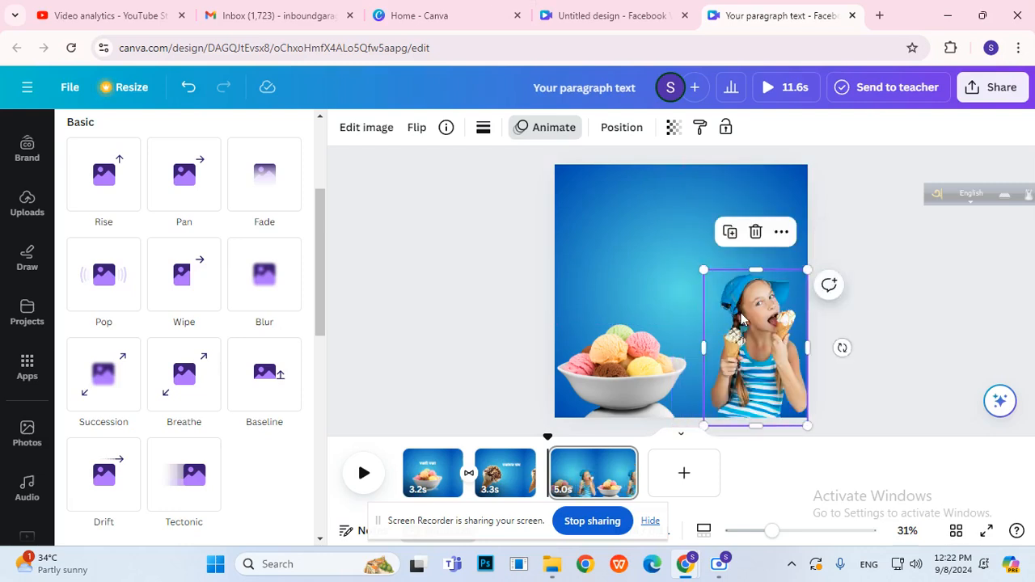
left_click_drag(703, 281, 695, 266)
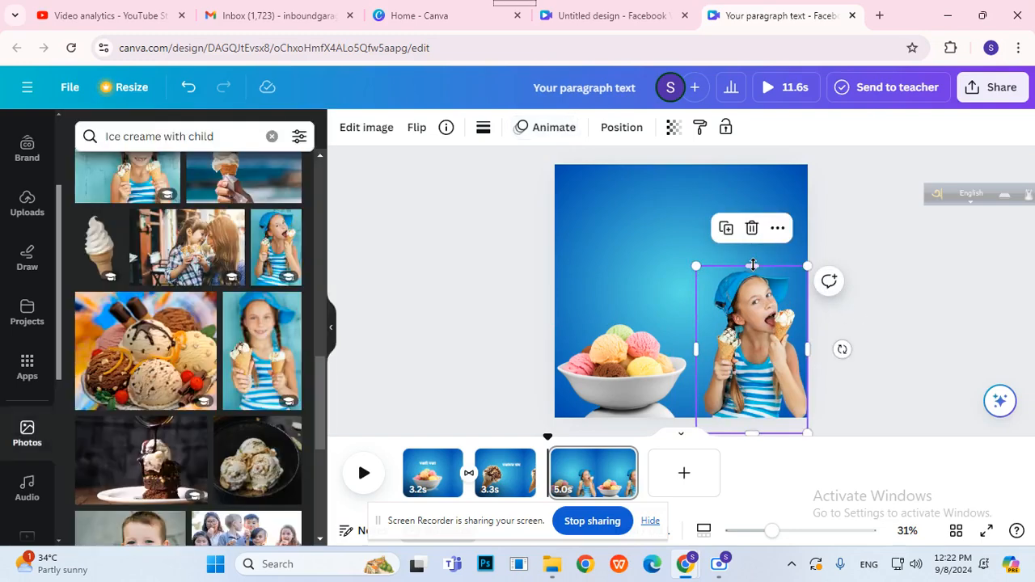
Preview the photo animations for the girl, apply Succession on enter, and slow its speed to about one fifth of the range
left_click(556, 133)
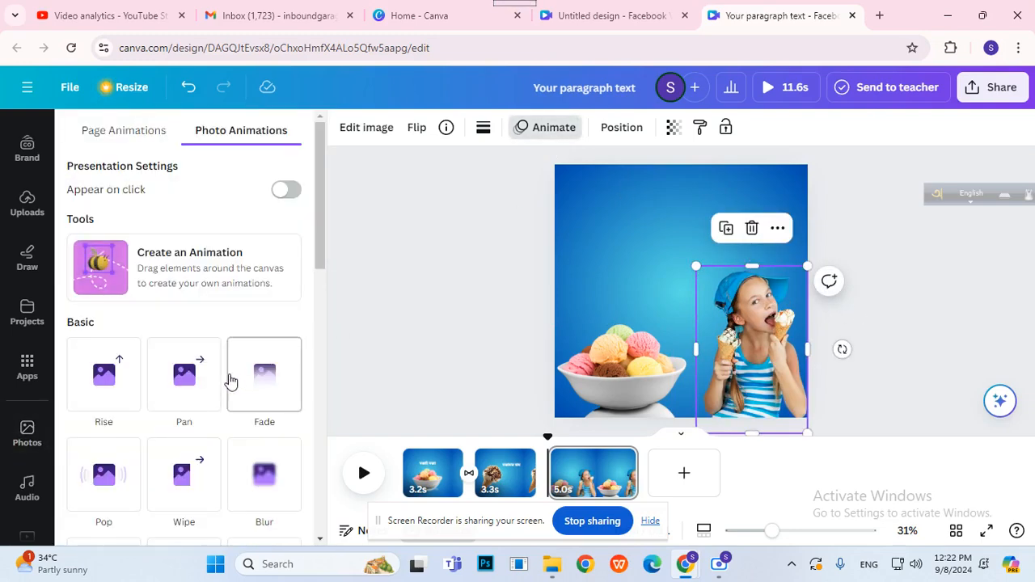
scroll(145, 400, "down", 2)
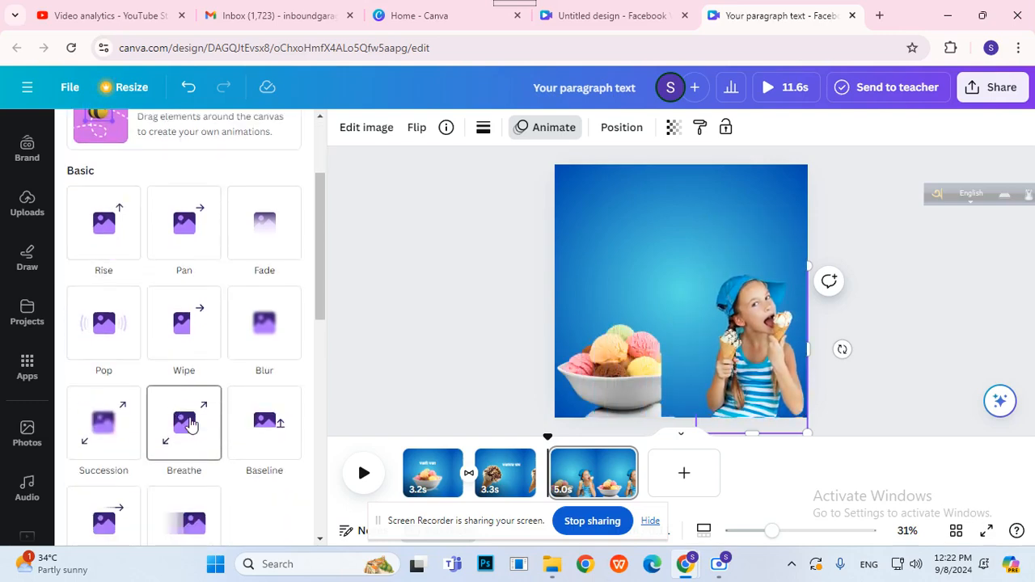
scroll(113, 355, "down", 2)
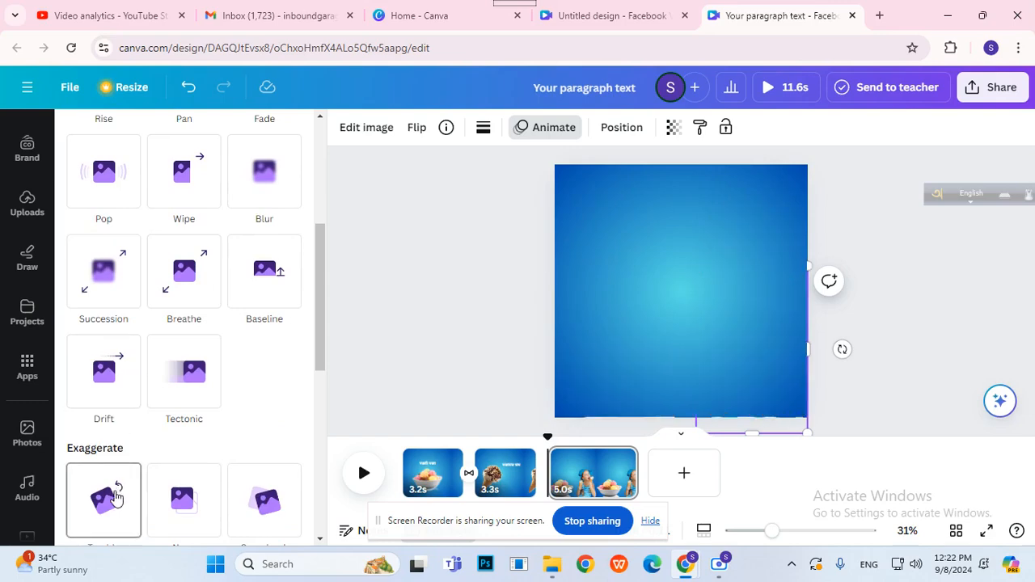
scroll(137, 485, "down", 2)
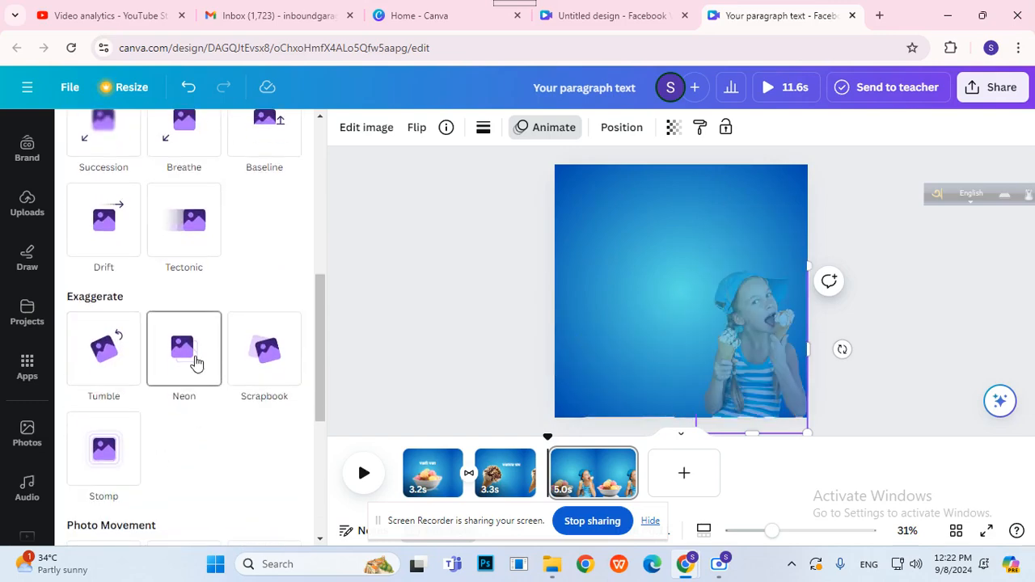
scroll(242, 368, "down", 1)
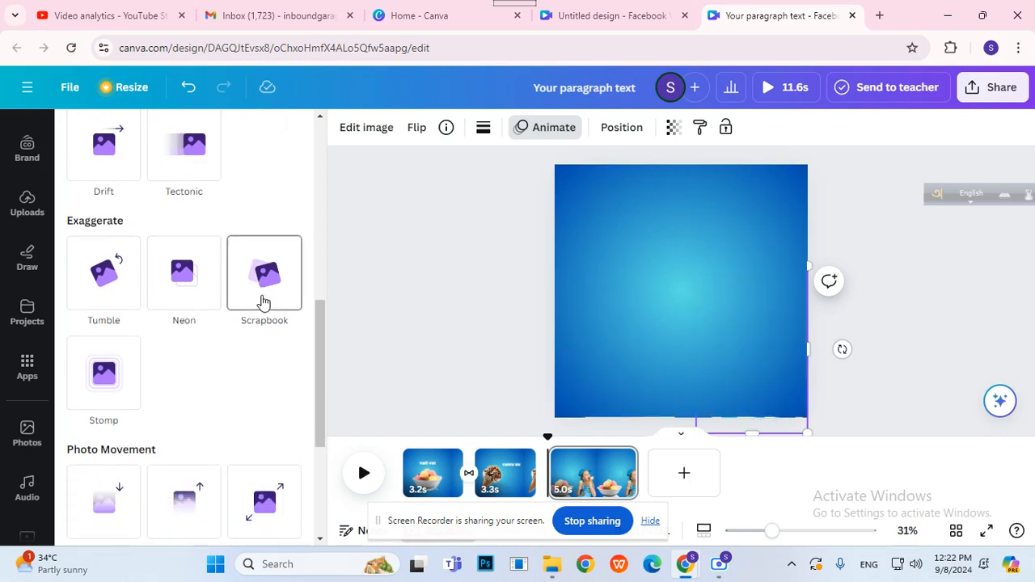
scroll(257, 303, "down", 2)
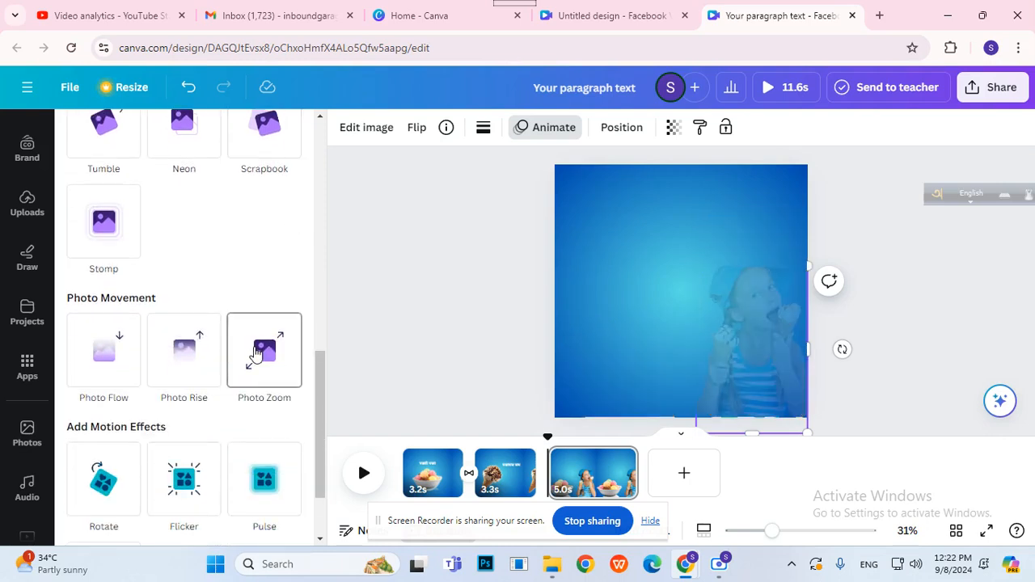
scroll(256, 353, "down", 1)
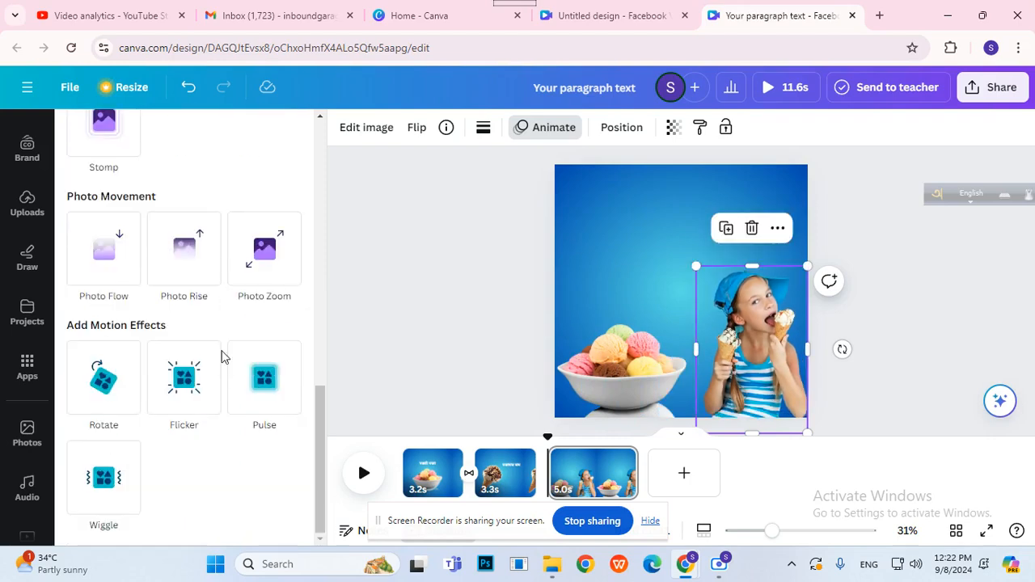
scroll(223, 284, "up", 6)
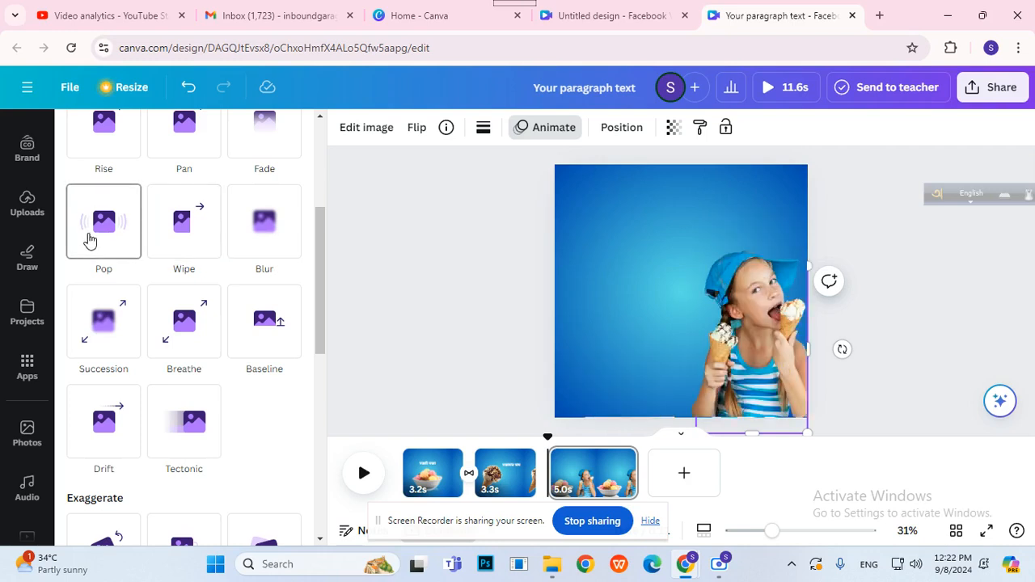
scroll(149, 258, "up", 3)
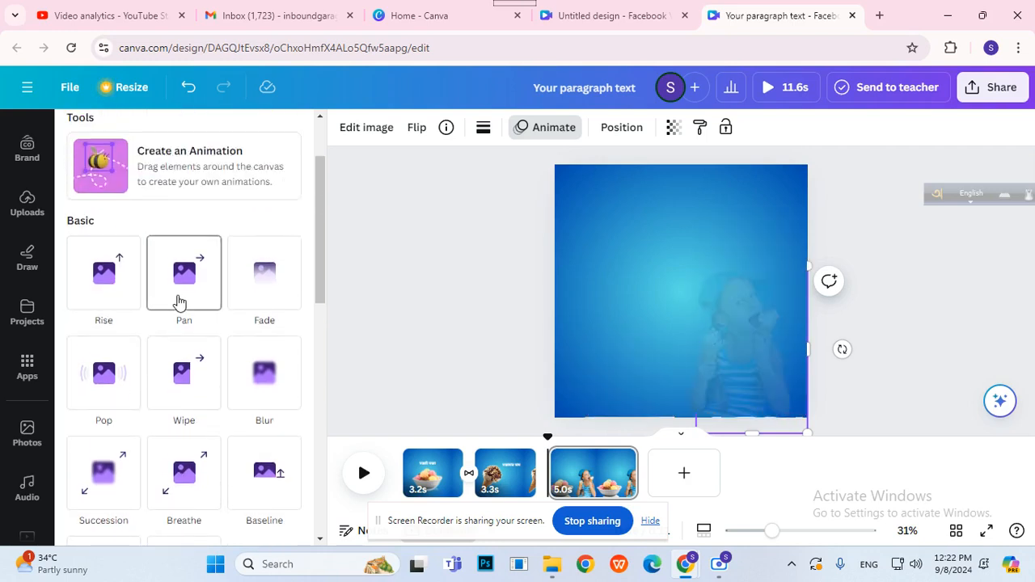
scroll(181, 302, "down", 3)
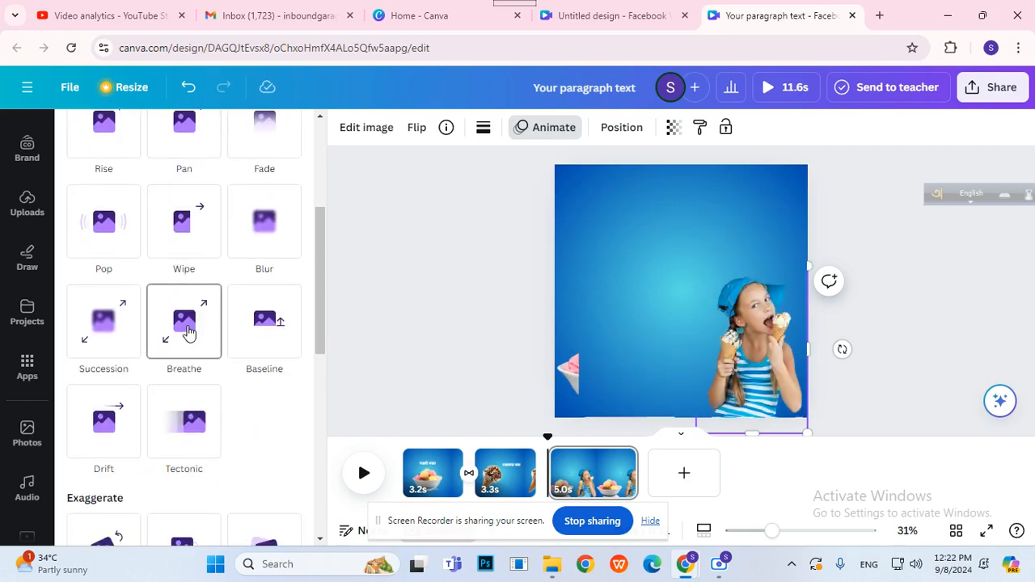
left_click(101, 344)
left_click_drag(178, 471, 96, 477)
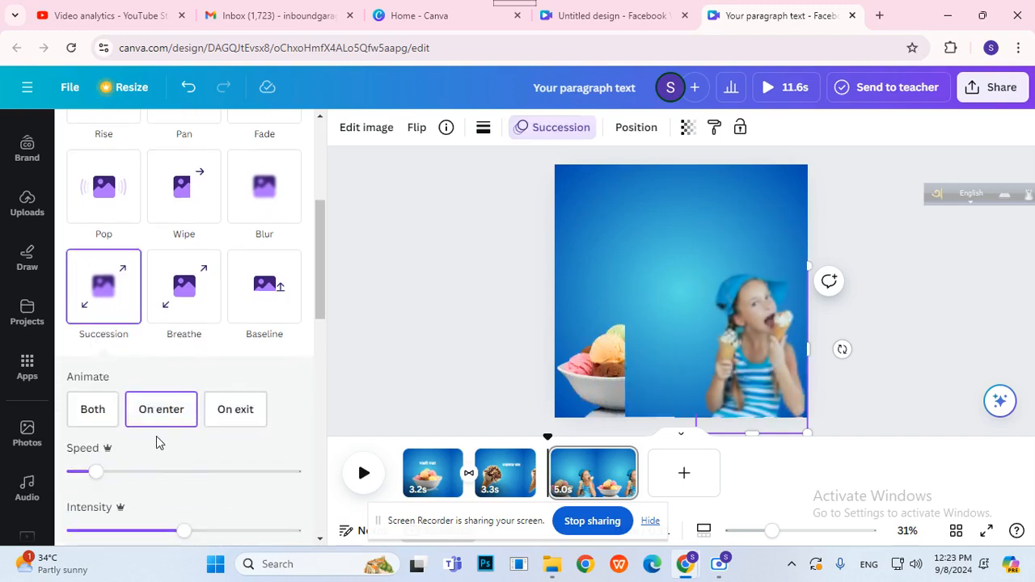
left_click_drag(96, 477, 115, 476)
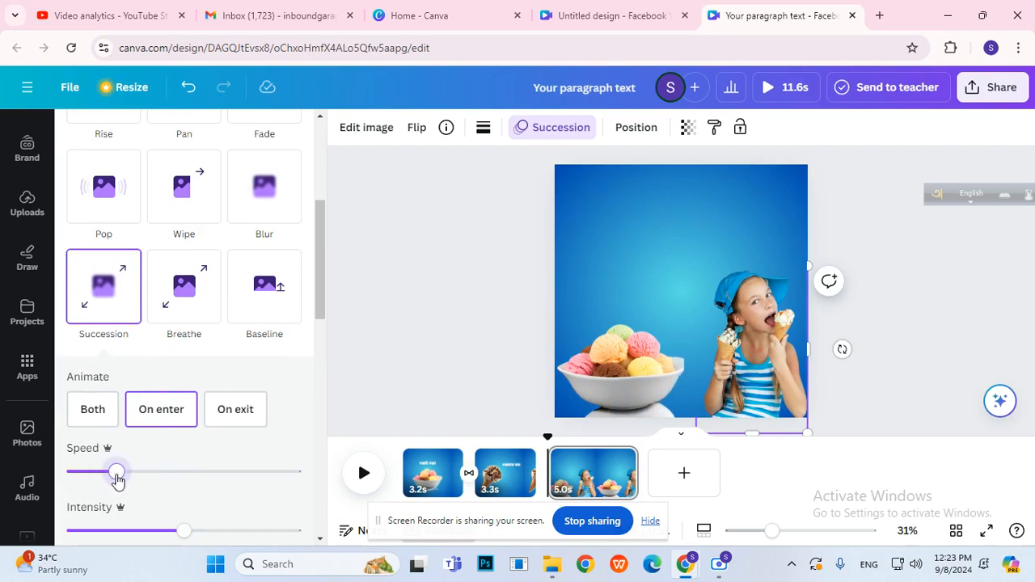
scroll(208, 402, "down", 2)
scroll(210, 400, "down", 1)
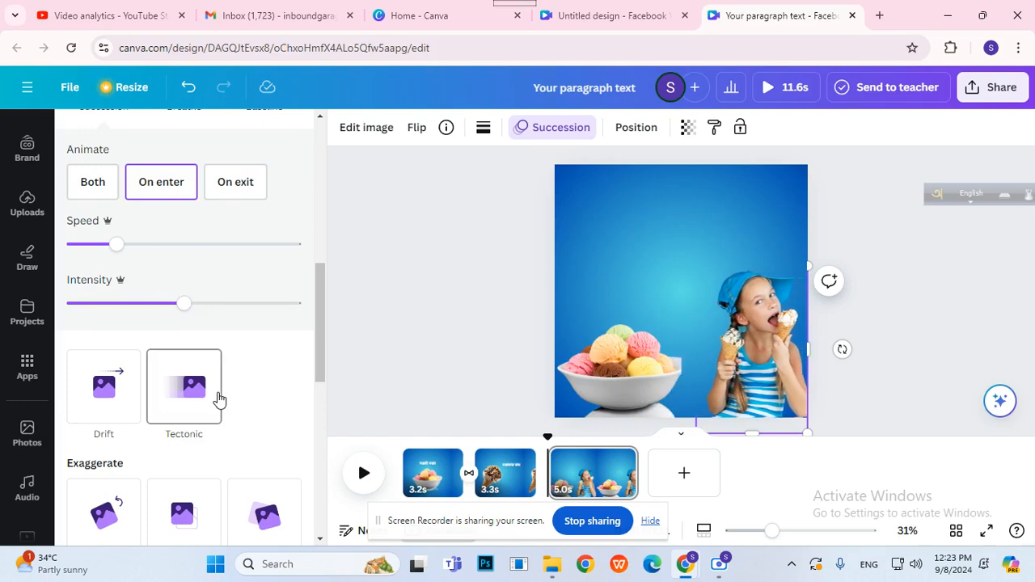
Apply the Tectonic animation to the photo of the girl in the blue cap on the third page
left_click(218, 398)
scroll(219, 397, "down", 3)
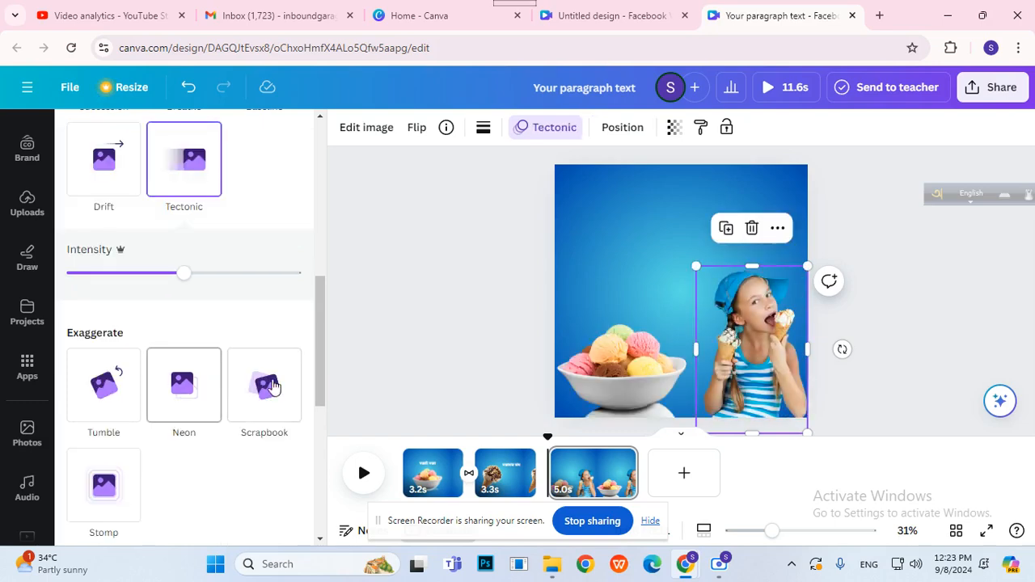
left_click(393, 321)
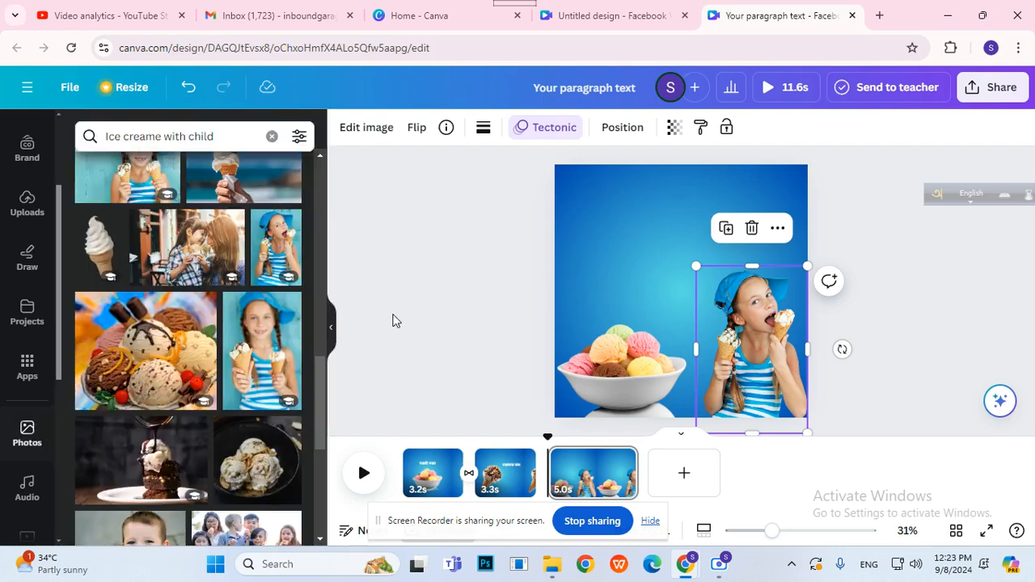
Copy the headline "মজাই মজা" from the first page onto the third page
left_click(437, 481)
left_click(696, 241)
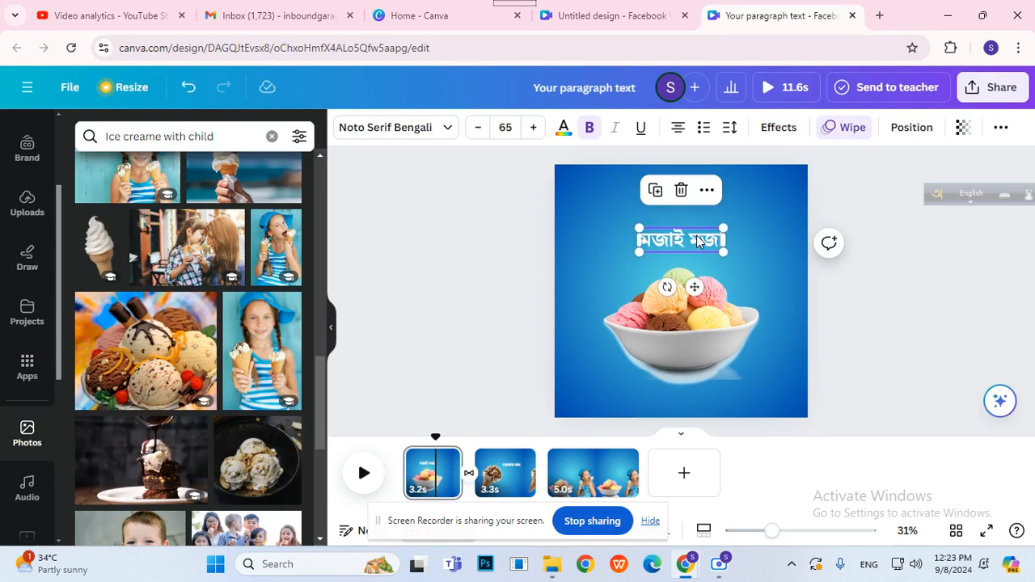
left_click(593, 473)
left_click(680, 239)
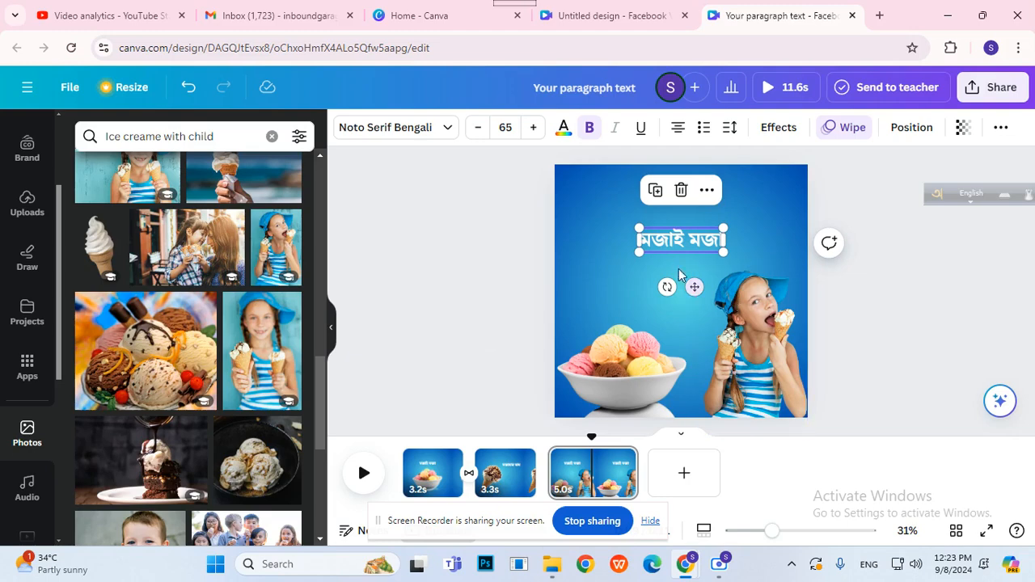
Enlarge the pasted headline to a font size of about 89.9 and place it above the ice cream bowl
left_click_drag(628, 262, 602, 272)
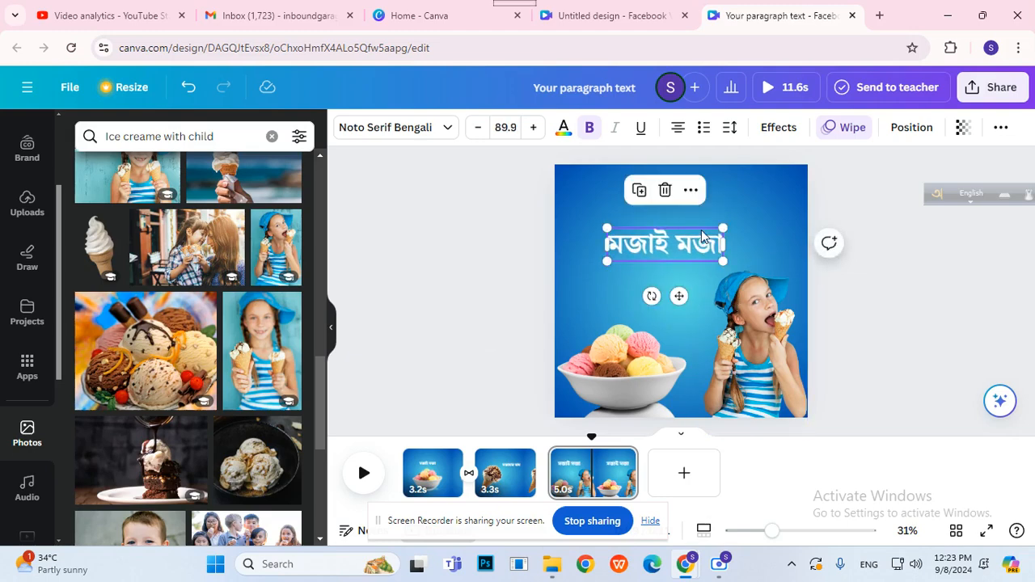
left_click_drag(700, 240, 673, 287)
left_click(924, 244)
Enlarge the photo of the girl in the blue cap and move the headline up and left, clear of her
left_click(734, 281)
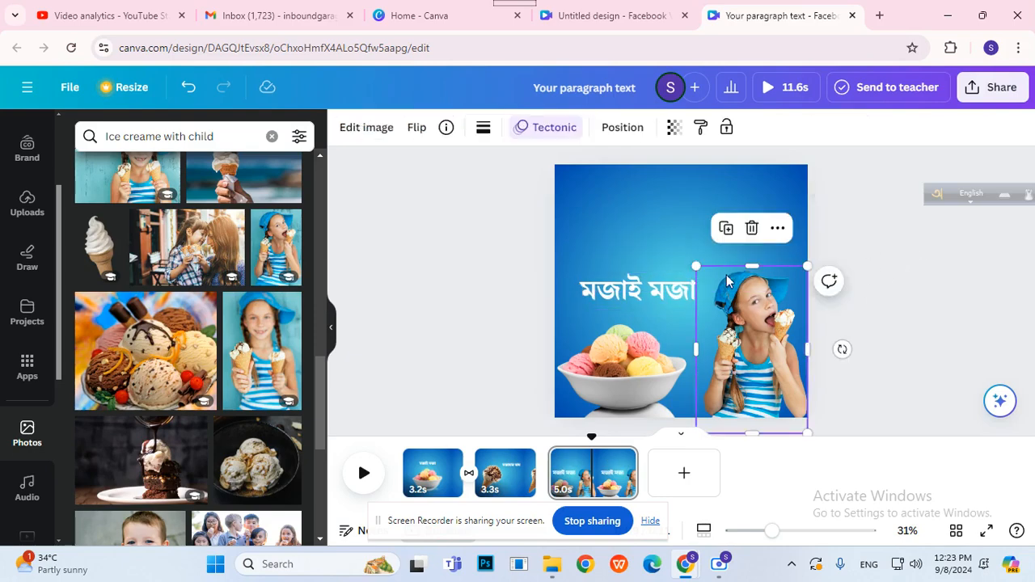
left_click_drag(809, 266, 811, 240)
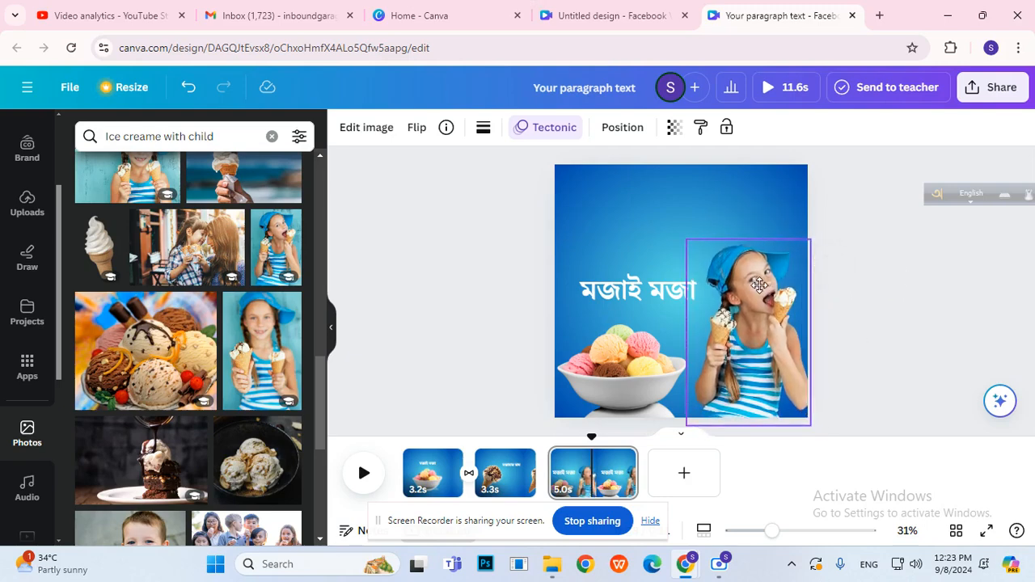
left_click(657, 293)
left_click_drag(656, 293, 648, 279)
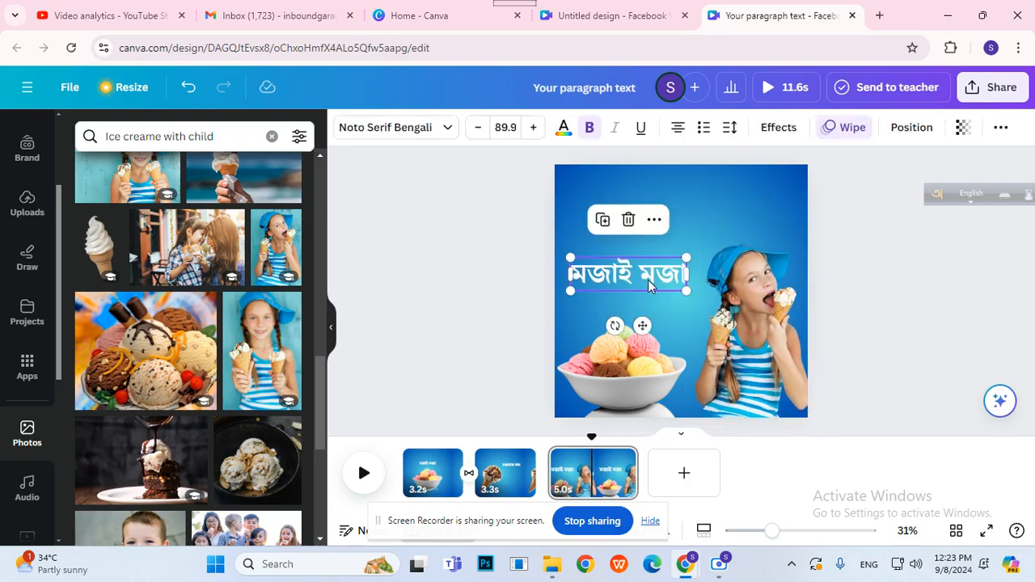
Enlarge the ice cream bowl slightly so it fills the space beneath the headline
left_click(662, 356)
left_click_drag(681, 323, 686, 298)
left_click(926, 300)
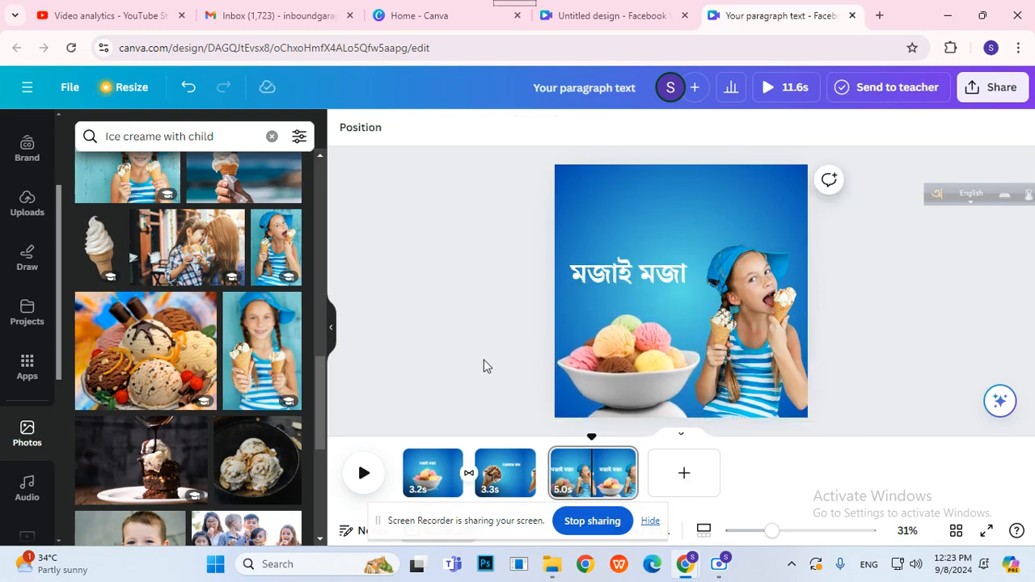
Delete the first page and move the page with the bowl and the girl to the front of the video
mouse_move(547, 487)
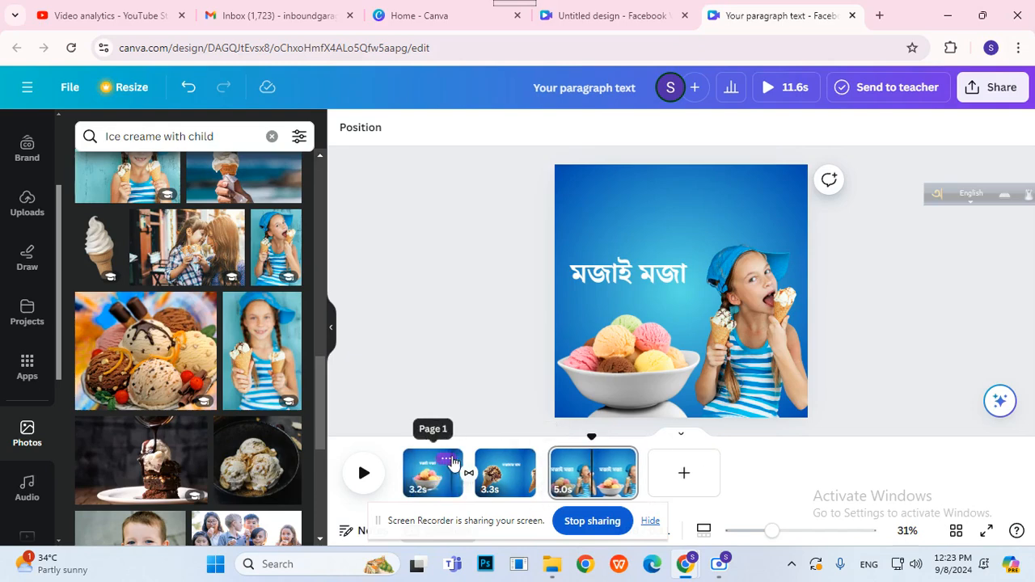
left_click(448, 460)
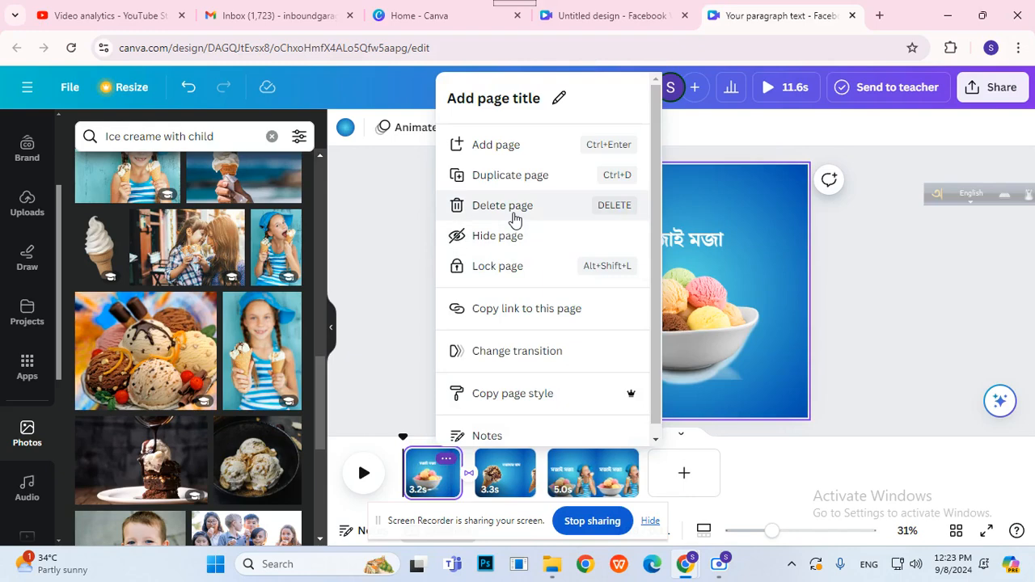
left_click(514, 212)
left_click_drag(526, 473, 417, 485)
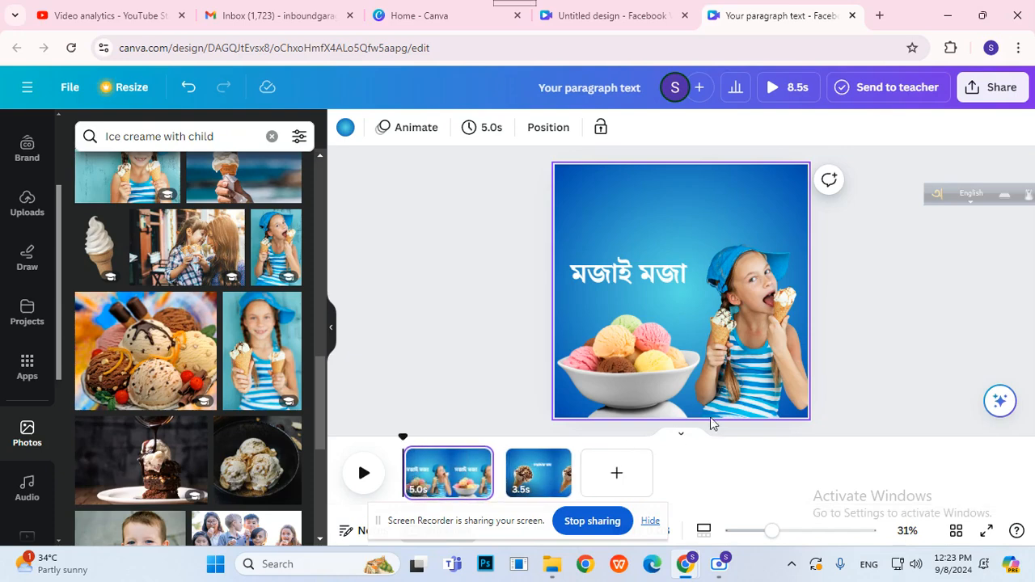
Preview the video and add a Dissolve transition between the two pages
left_click(771, 102)
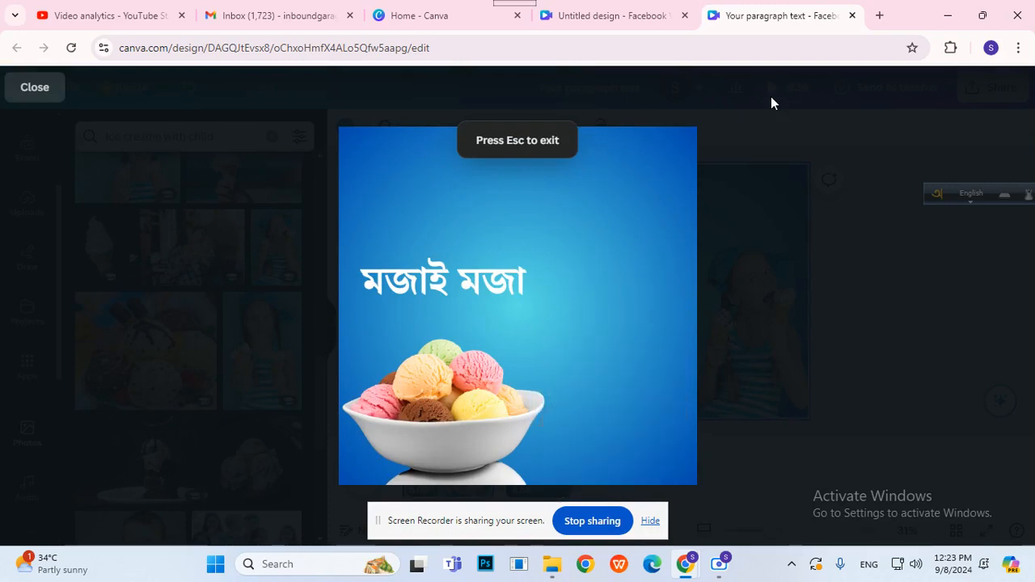
left_click(860, 323)
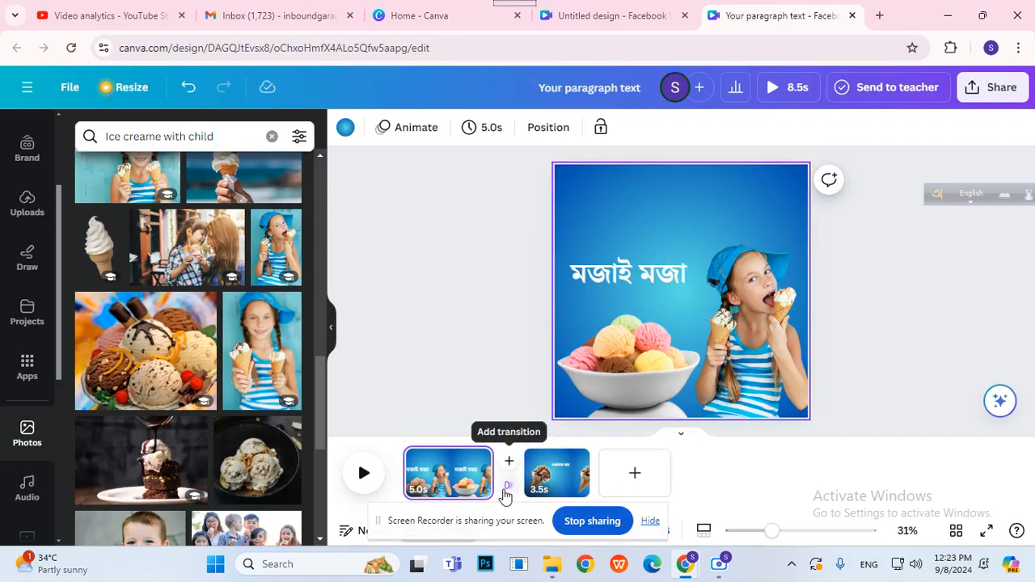
left_click(505, 489)
left_click(199, 215)
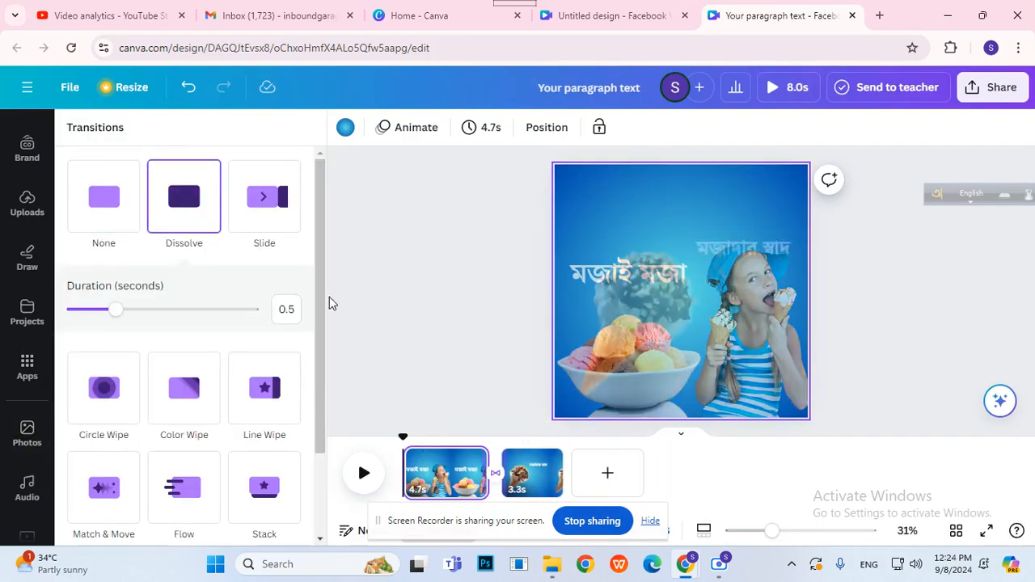
On the second page, move the headline "মজাদার স্বাদ" to the top centre and shift the ice cream cone left
left_click(543, 495)
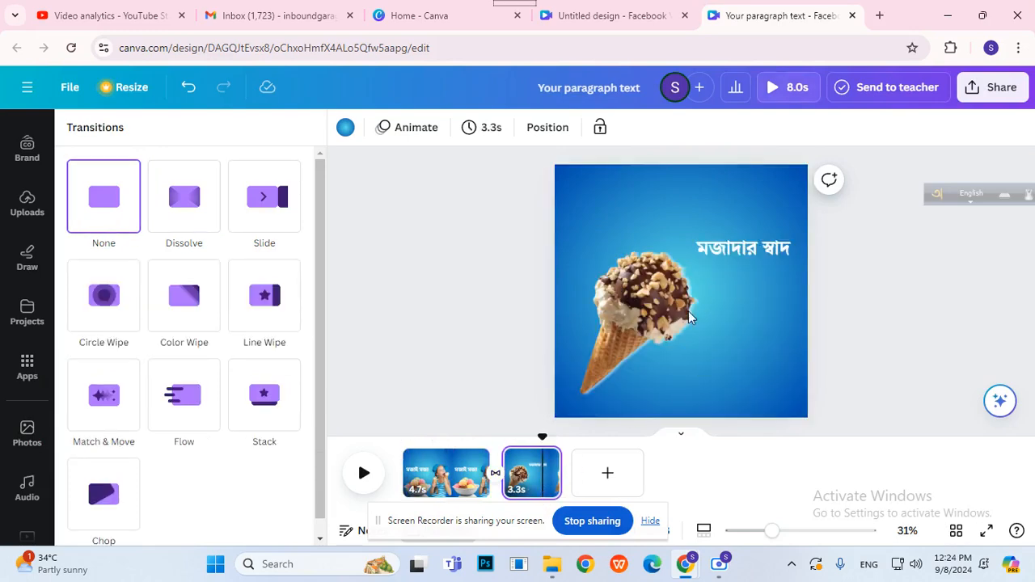
left_click(760, 256)
left_click_drag(758, 243, 676, 201)
left_click(658, 311)
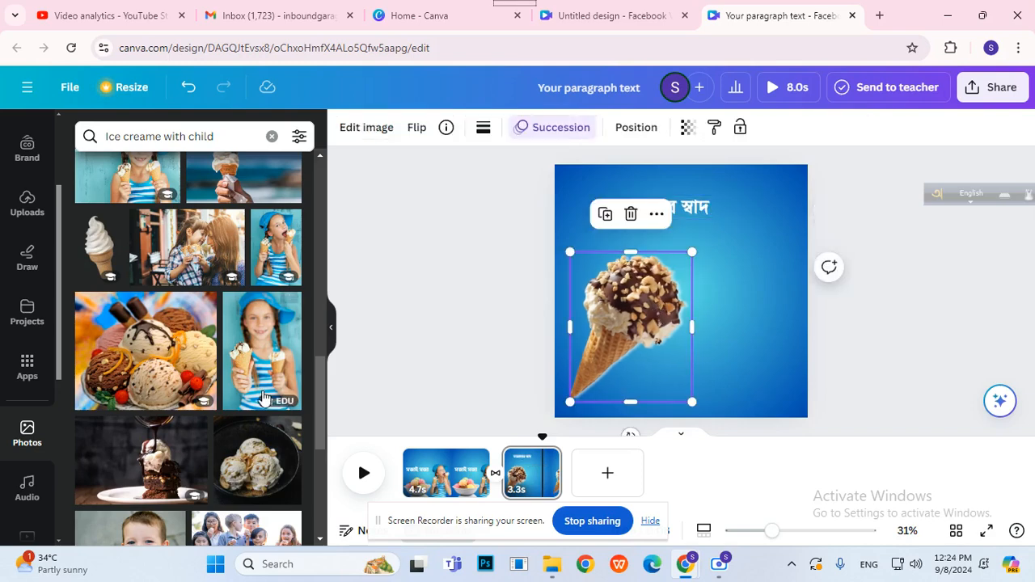
Insert the photo of the girl in a pink shirt licking an ice cream from the photo search results
scroll(202, 380, "down", 3)
scroll(202, 374, "down", 3)
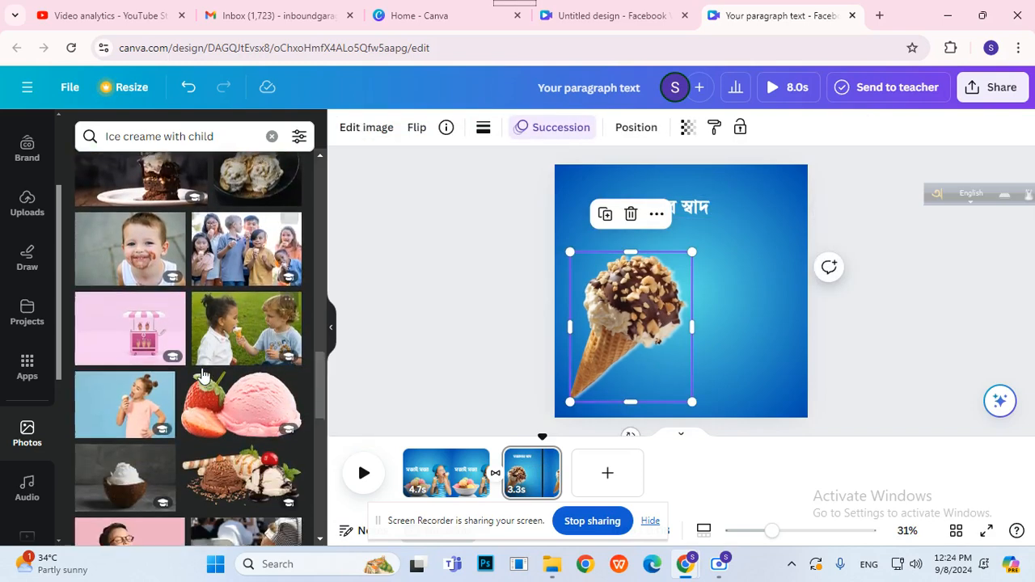
scroll(204, 374, "down", 3)
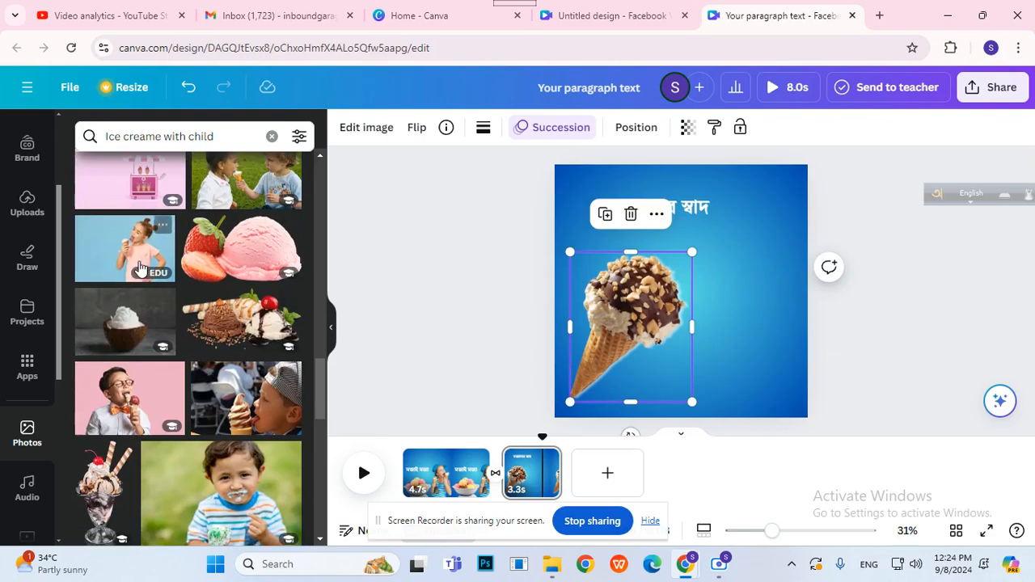
left_click(139, 268)
Crop the sides of the pink-shirt girl photo, place it in the page's lower-right corner and enlarge it
left_click_drag(581, 290, 657, 287)
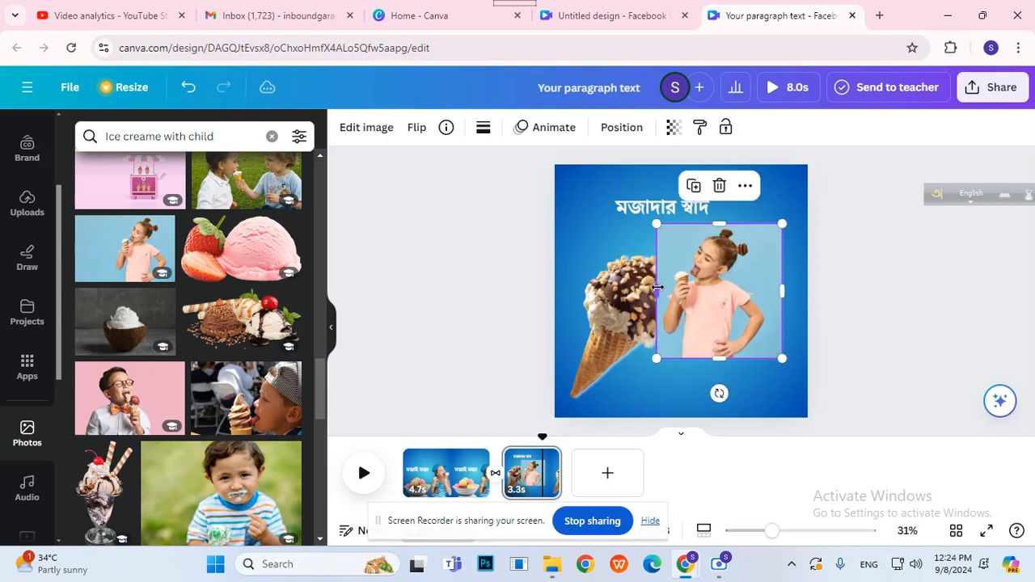
left_click_drag(783, 293, 790, 362)
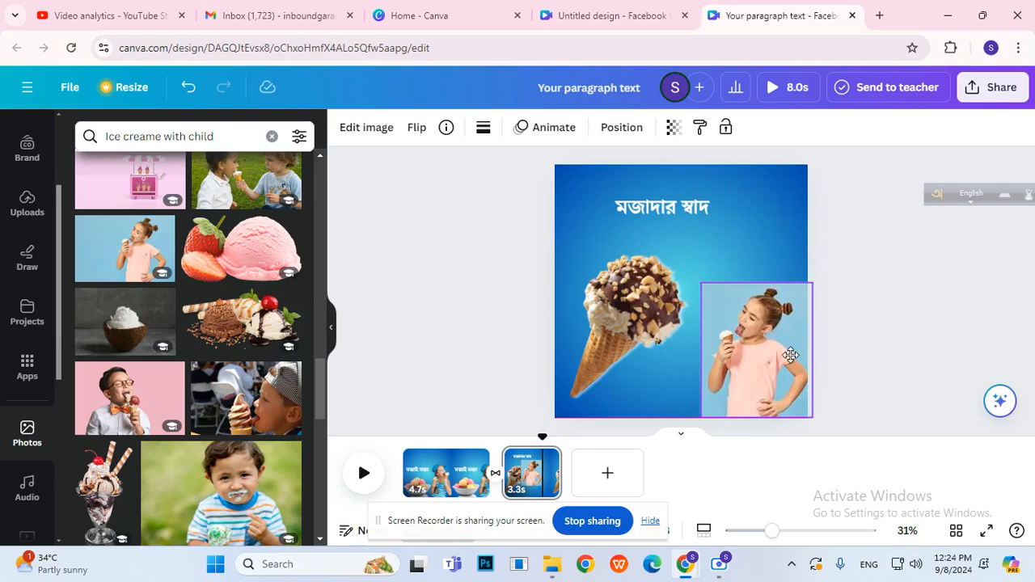
left_click_drag(703, 284, 653, 225)
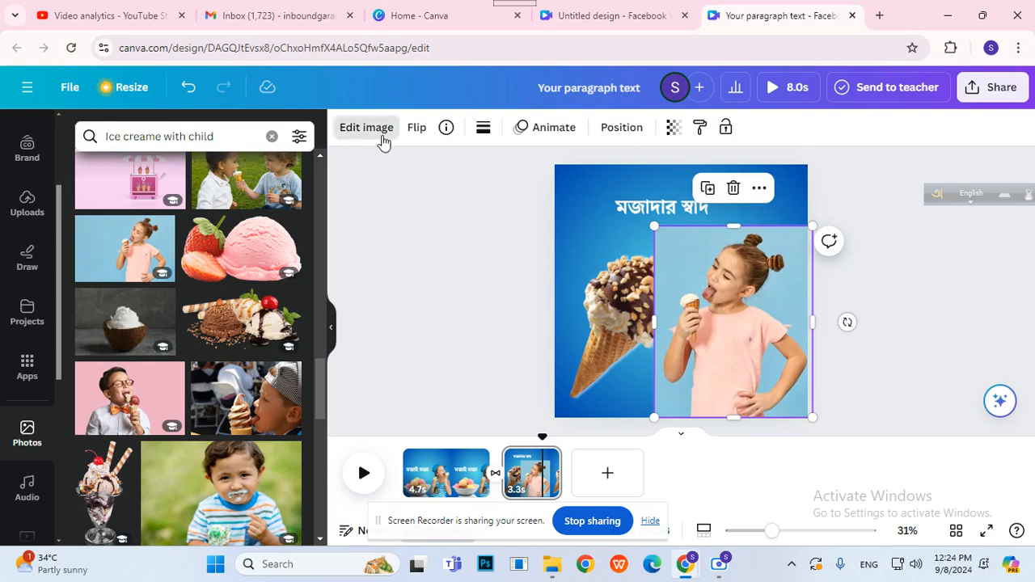
Remove the background from the photo of the girl in the pink shirt
left_click(366, 128)
left_click(104, 239)
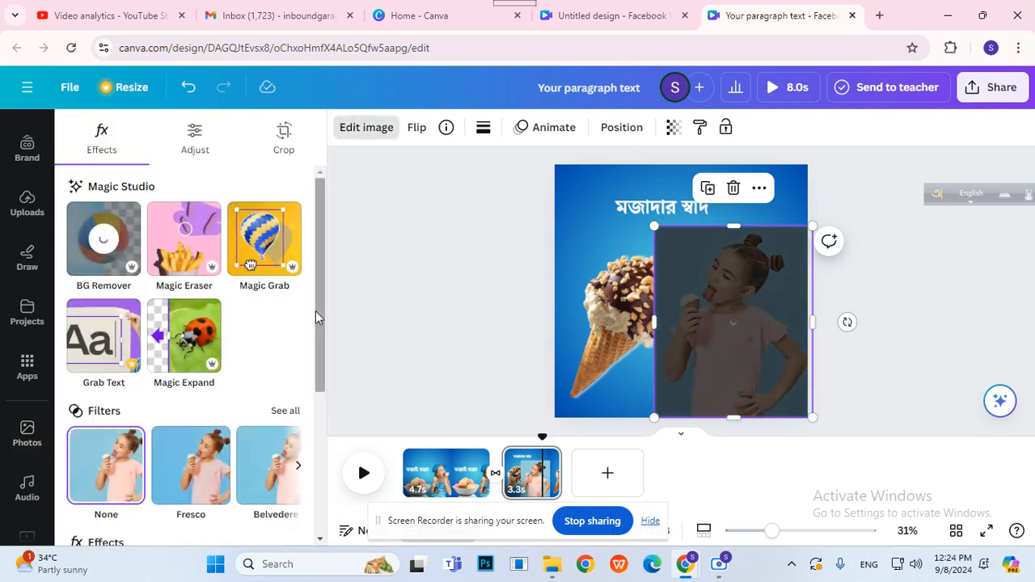
left_click(430, 320)
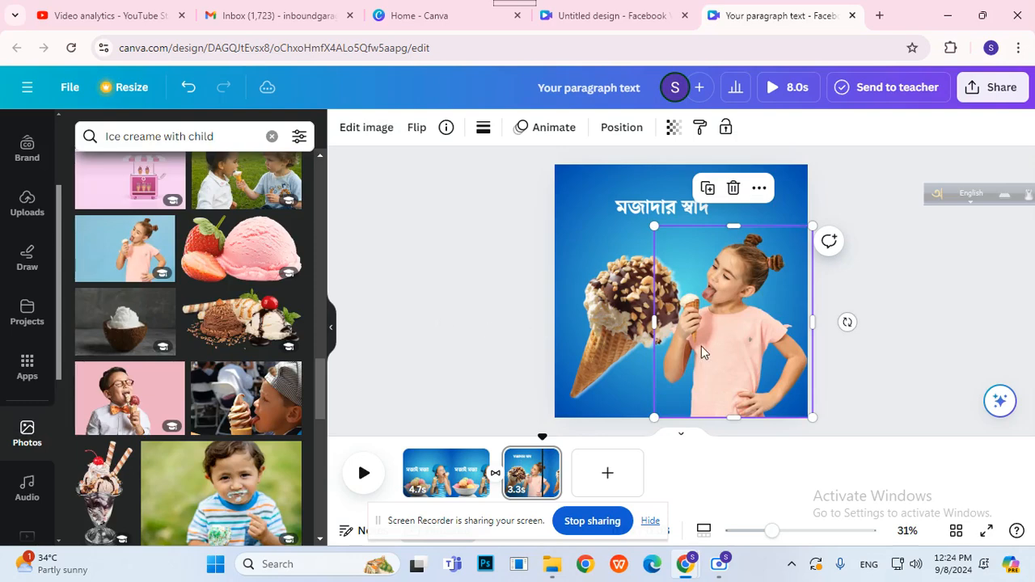
Shrink the girl cutout into the page's lower-right corner and move the ice cream cone toward the lower-left corner
left_click_drag(713, 348, 729, 353)
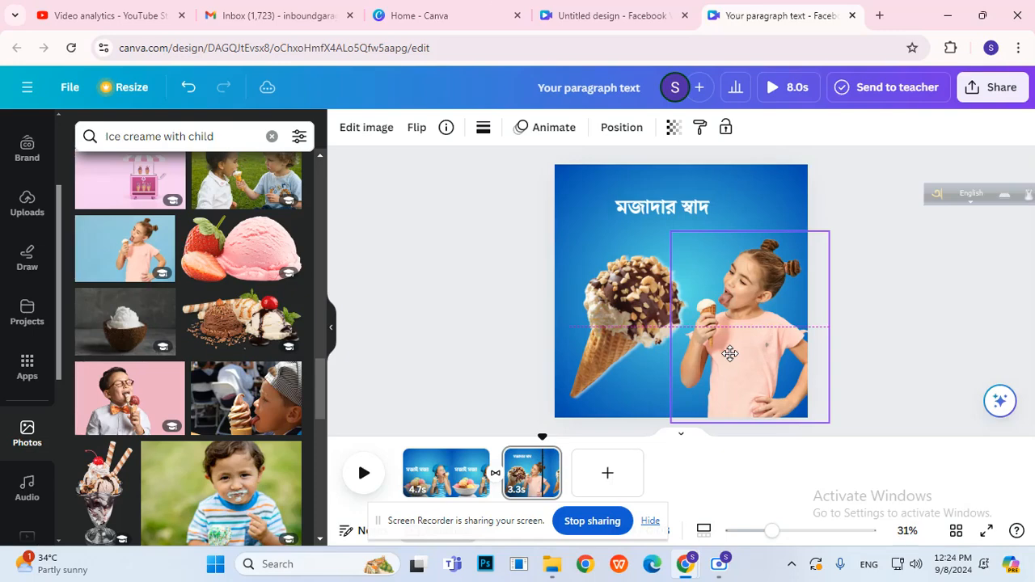
left_click_drag(828, 232, 803, 239)
left_click(845, 312)
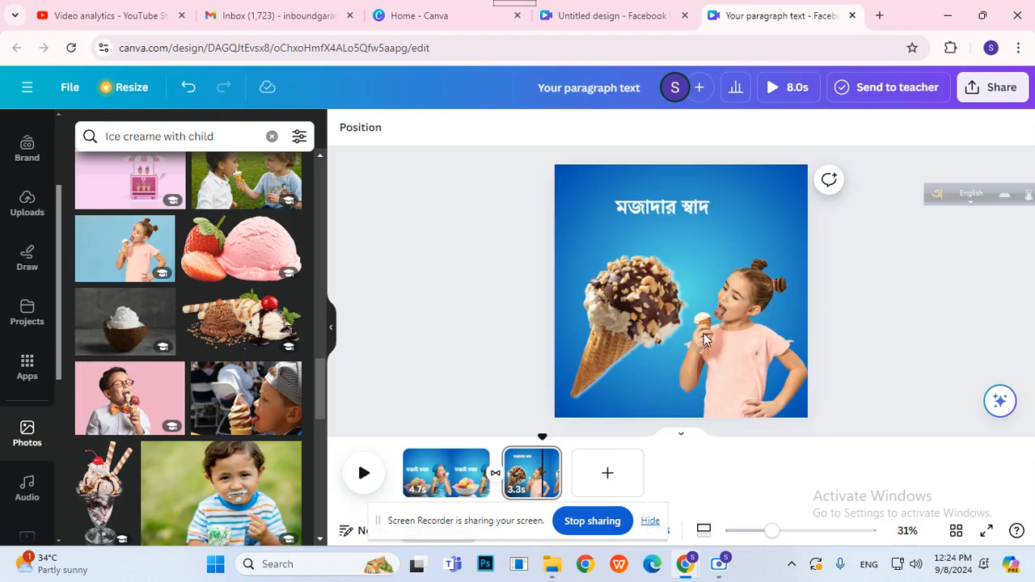
left_click_drag(634, 324, 624, 345)
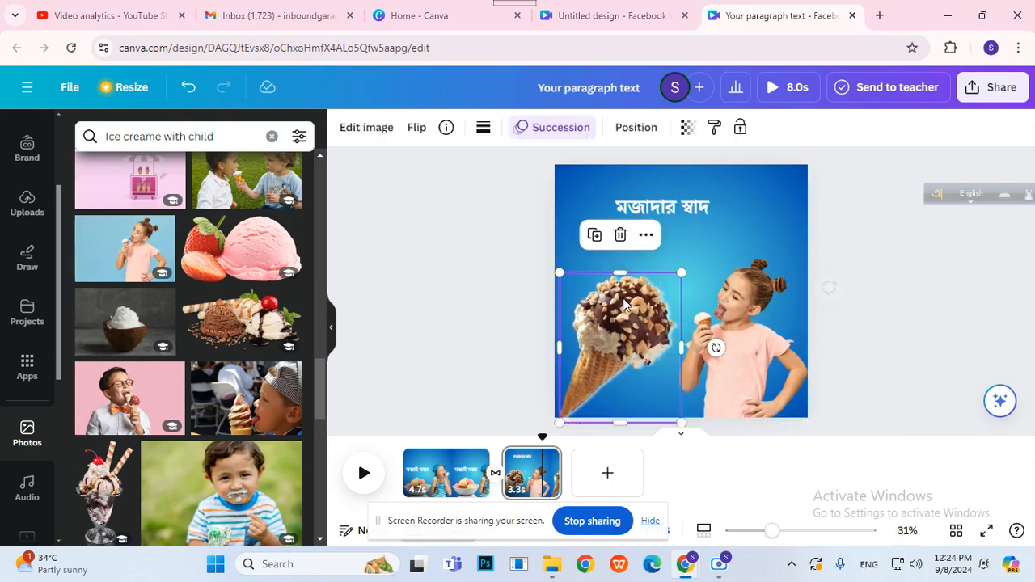
Check the animation settings of the girl cutout and the ice cream cone
left_click(722, 333)
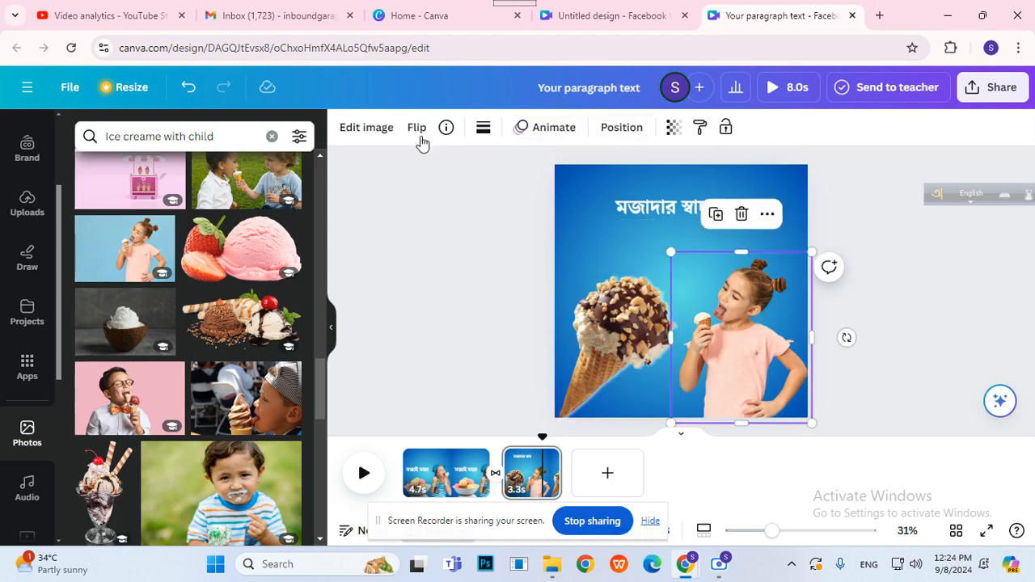
left_click(553, 128)
left_click(553, 128)
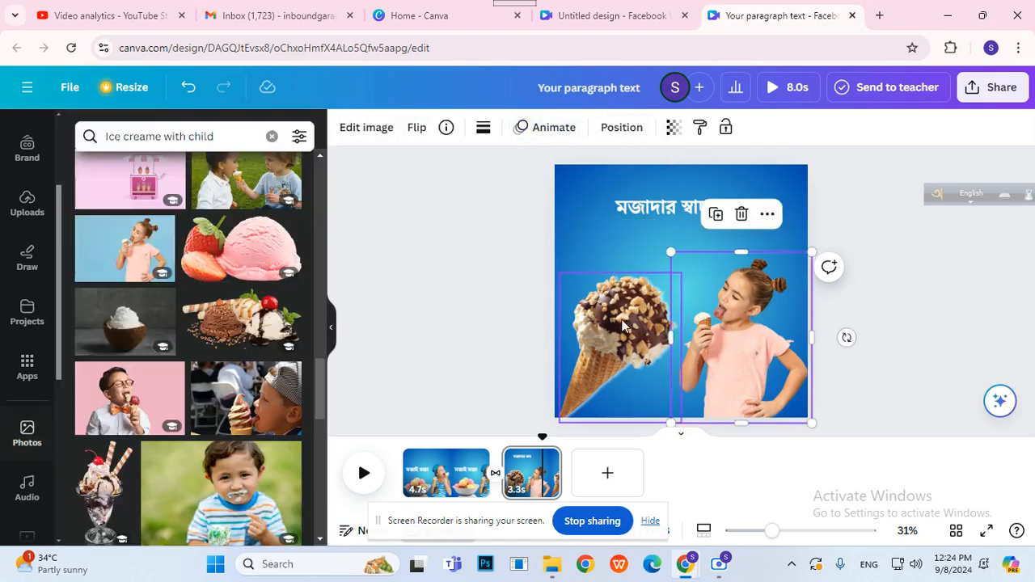
left_click(623, 326)
left_click(764, 371)
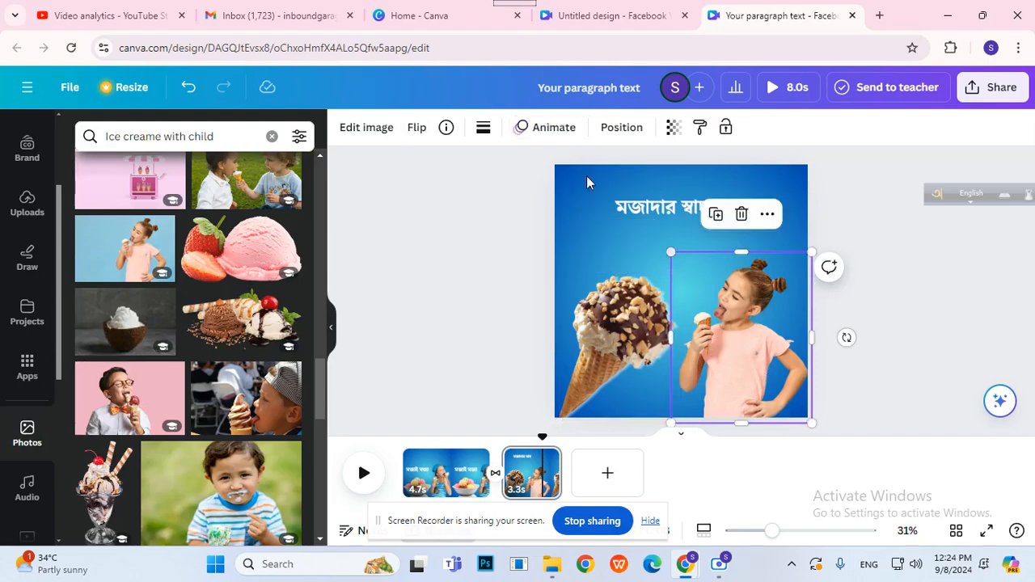
Try the Breathe animation on the pink-shirt girl cutout and apply Tectonic instead
left_click(527, 134)
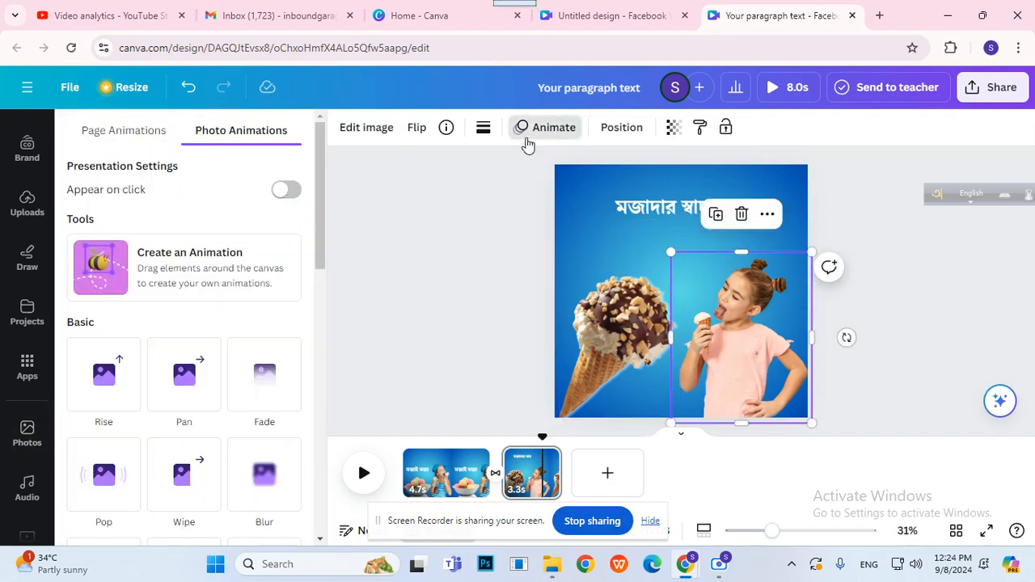
left_click(773, 343)
left_click(518, 271)
left_click(759, 326)
left_click(566, 134)
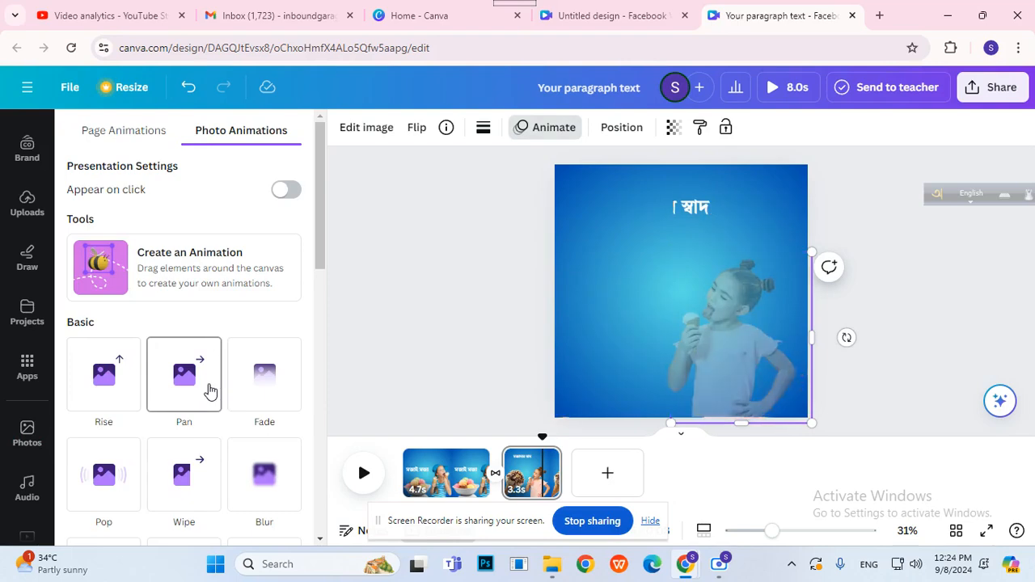
scroll(208, 388, "down", 2)
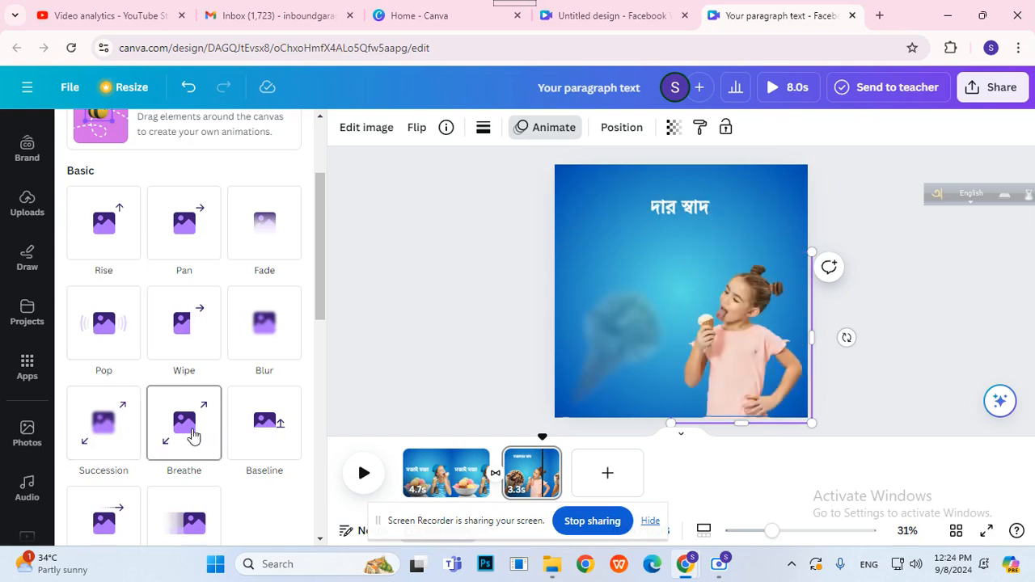
left_click(192, 435)
scroll(190, 428, "down", 4)
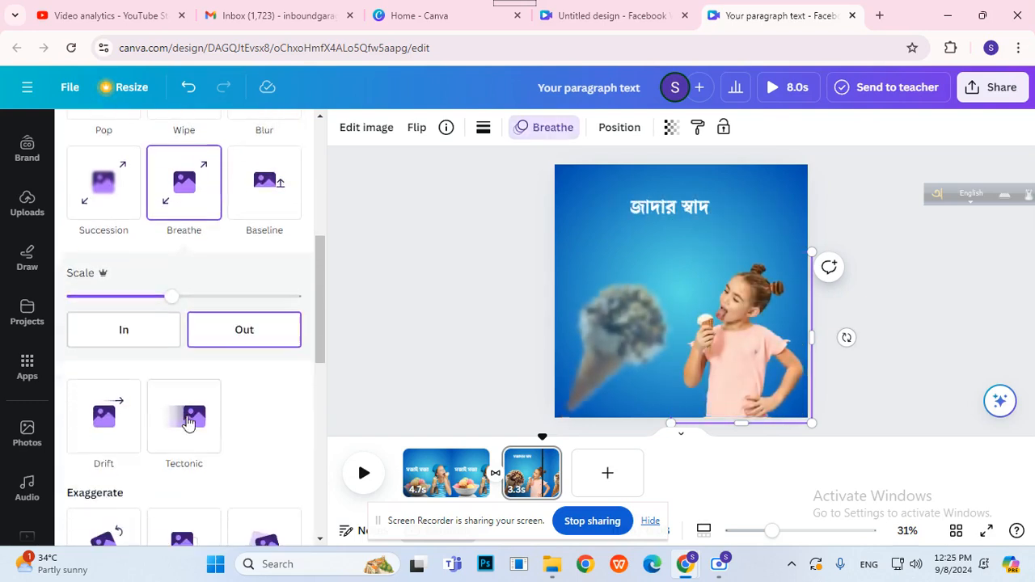
left_click(186, 412)
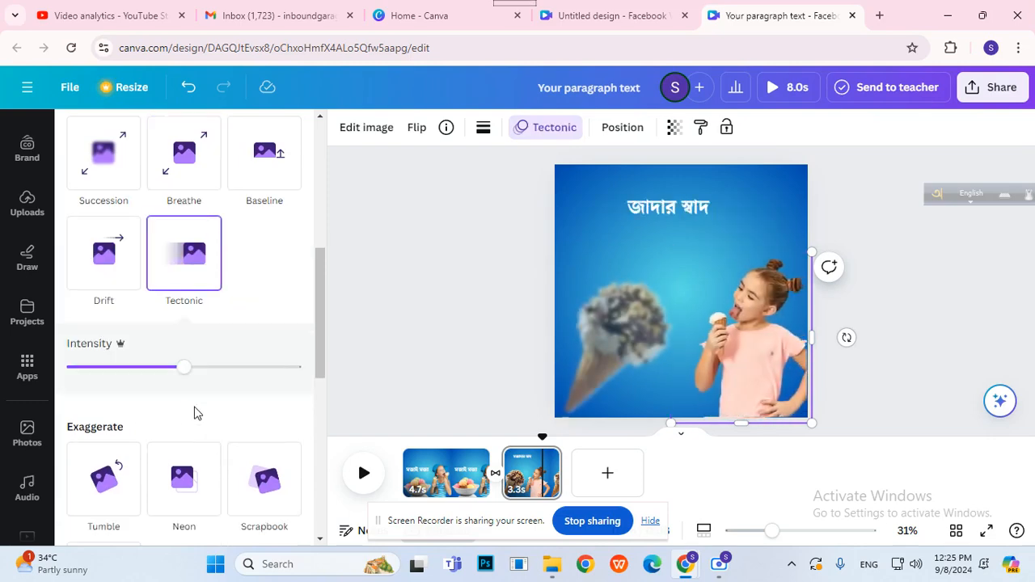
Shorten the first page's duration to 3.3 s and preview the video
left_click(392, 338)
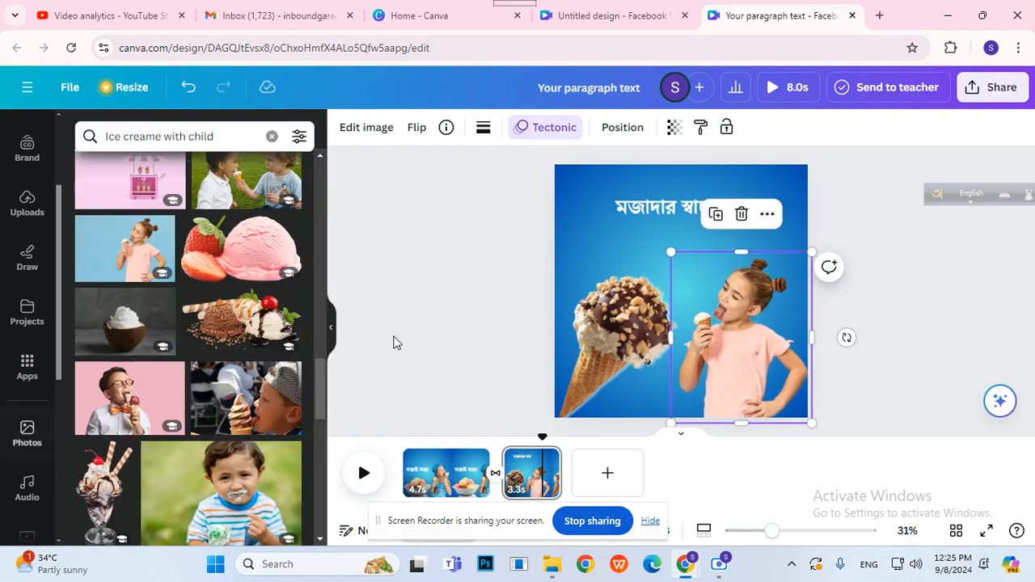
left_click(868, 237)
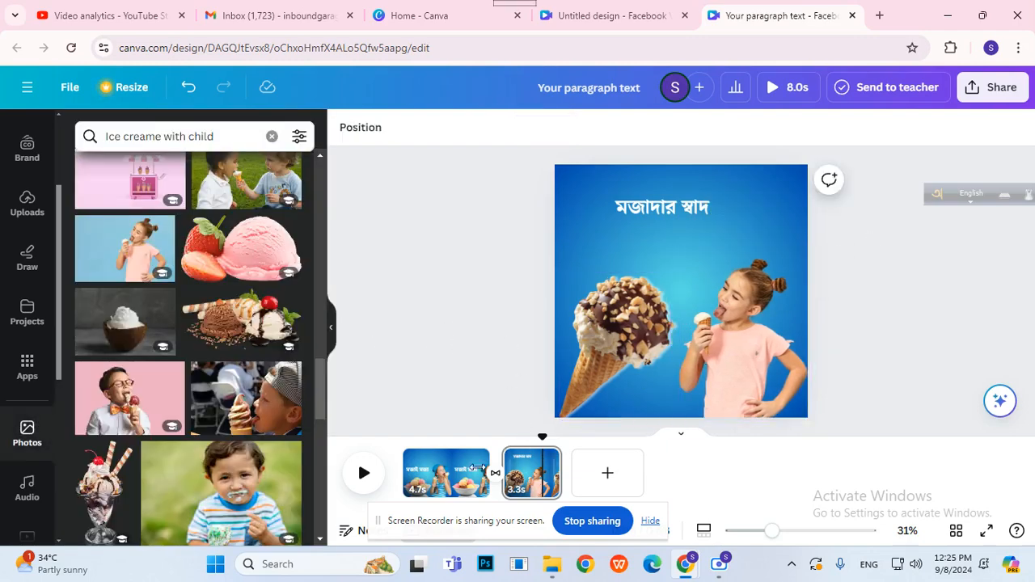
mouse_move(490, 465)
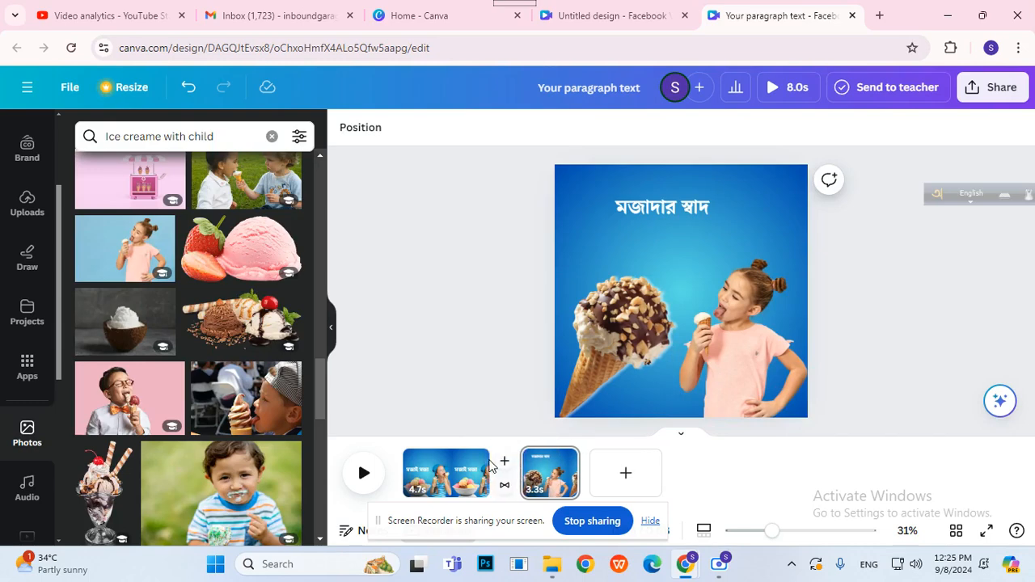
left_click_drag(483, 494, 459, 491)
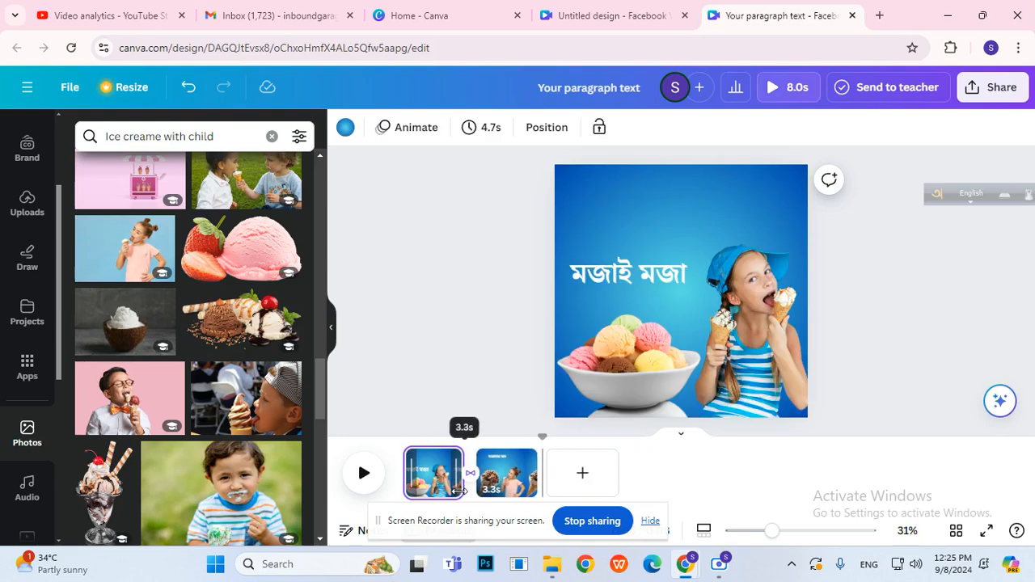
left_click(776, 88)
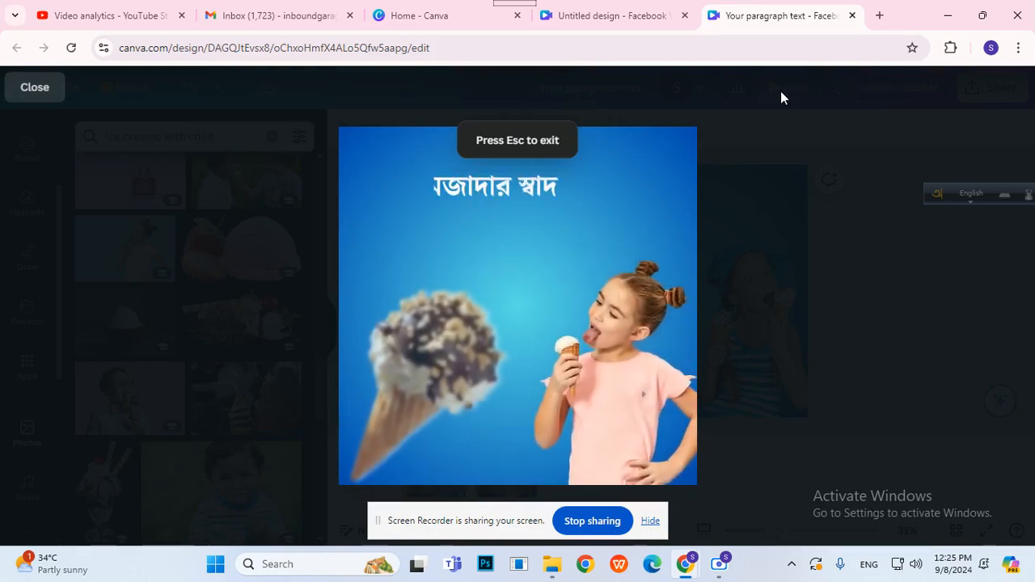
left_click(831, 165)
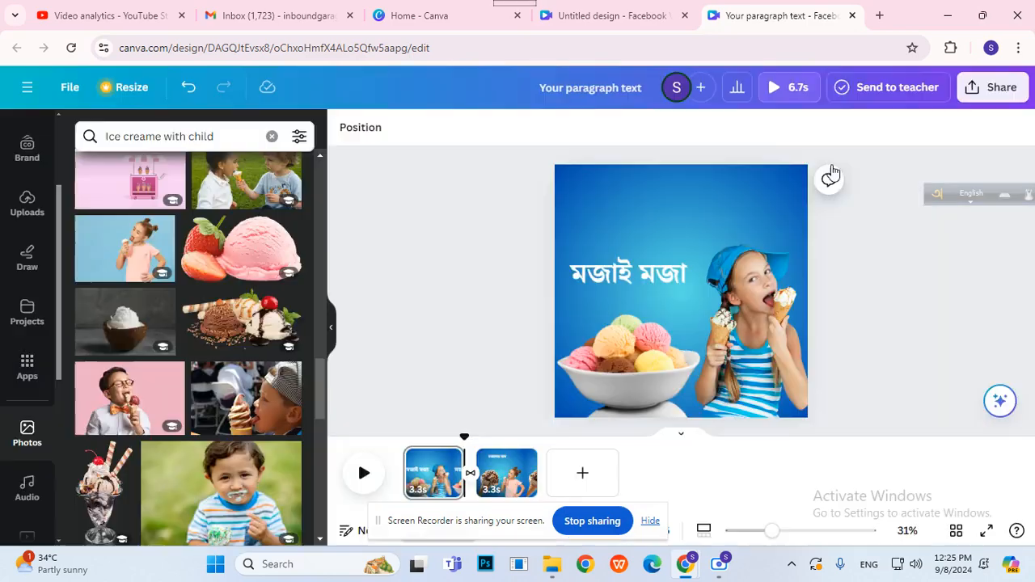
Enlarge the second page's headline just above the ice cream cone and preview the video
left_click(506, 470)
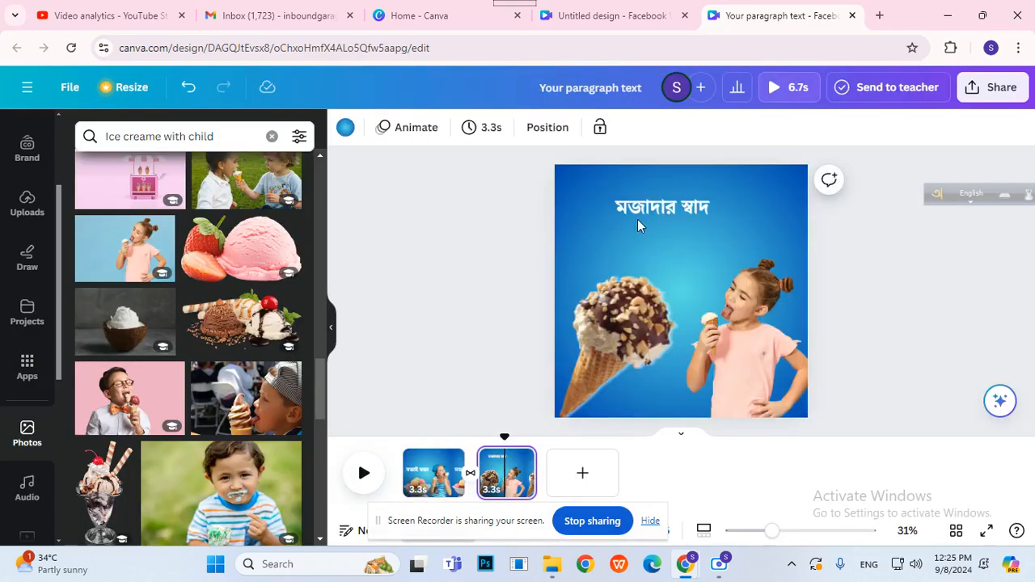
left_click(651, 214)
left_click_drag(649, 221, 666, 264)
left_click(873, 240)
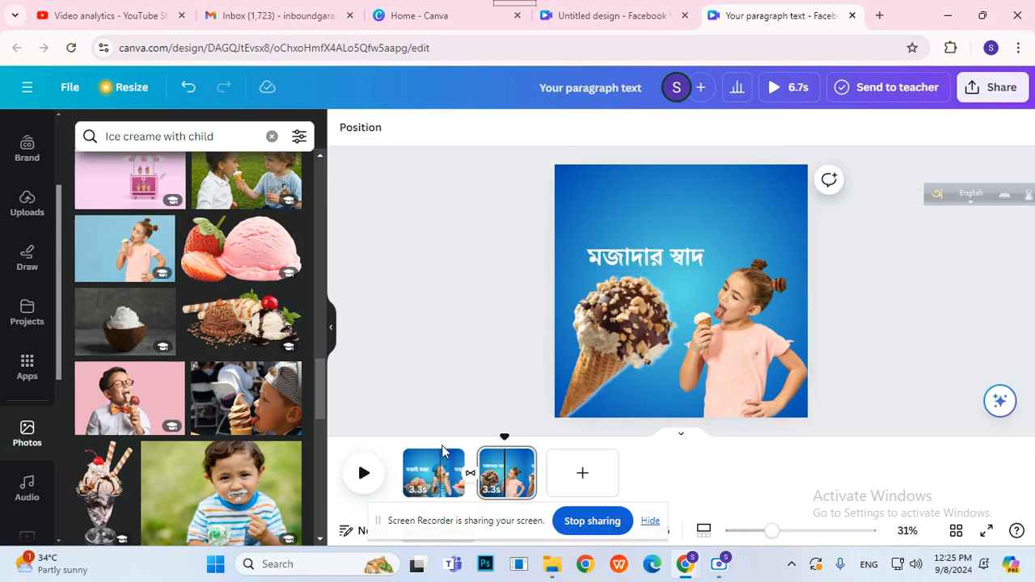
left_click(796, 90)
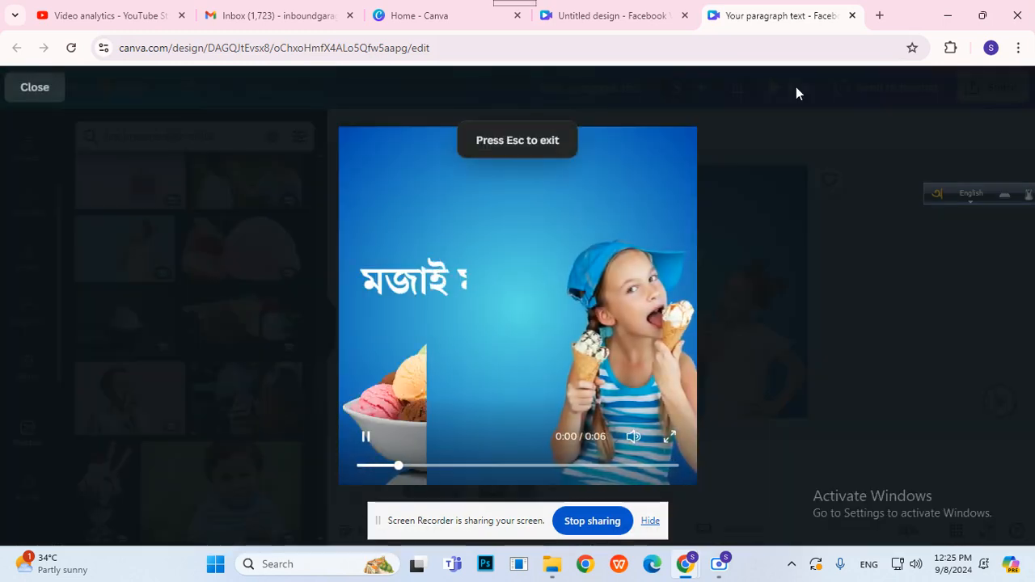
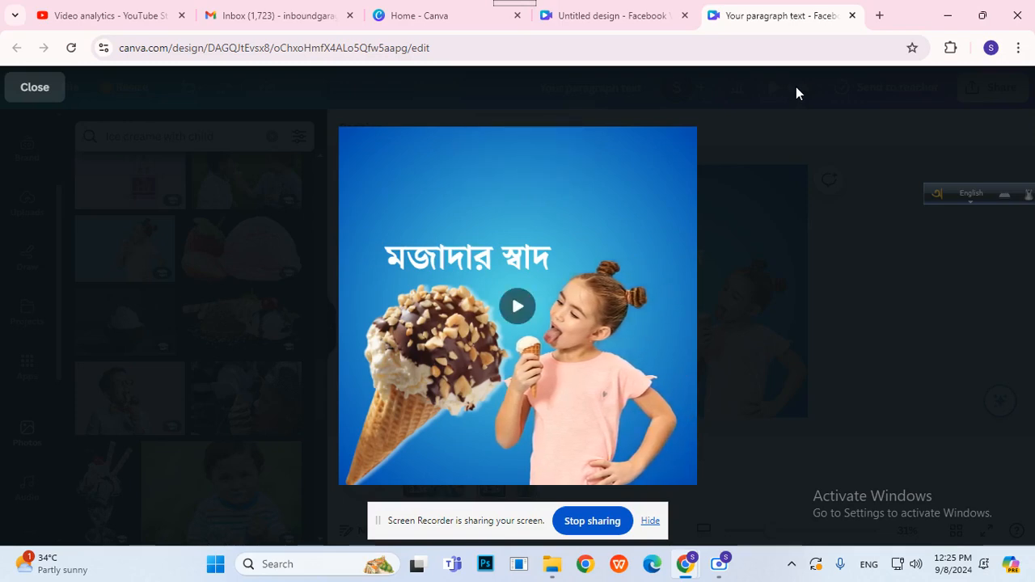
left_click(877, 179)
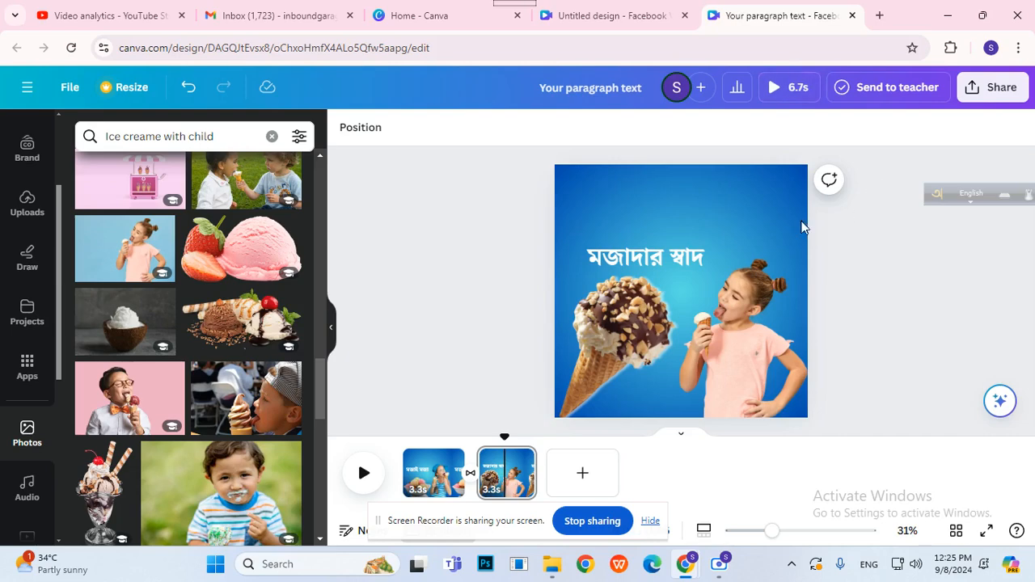
Try a blue-to-purple gradient background on the first page and apply the coral-to-purple gradient instead
left_click(623, 183)
left_click(420, 462)
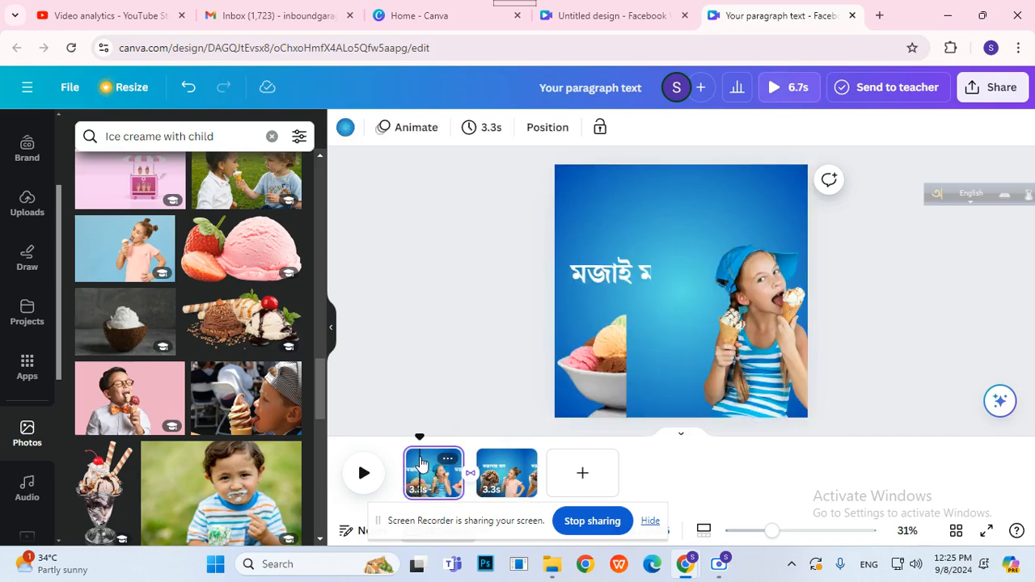
left_click(345, 127)
scroll(116, 396, "down", 3)
scroll(116, 396, "down", 2)
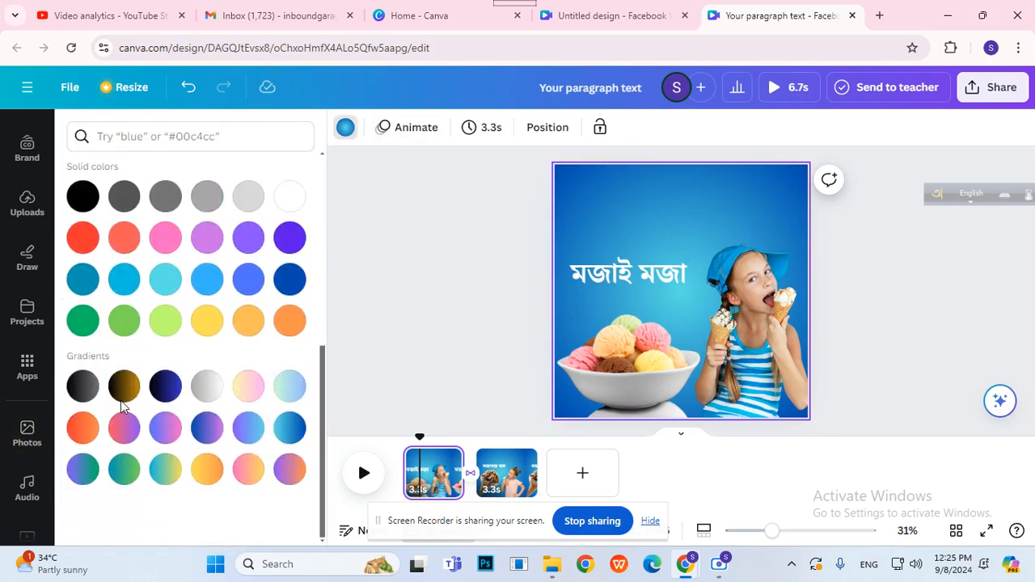
left_click(208, 429)
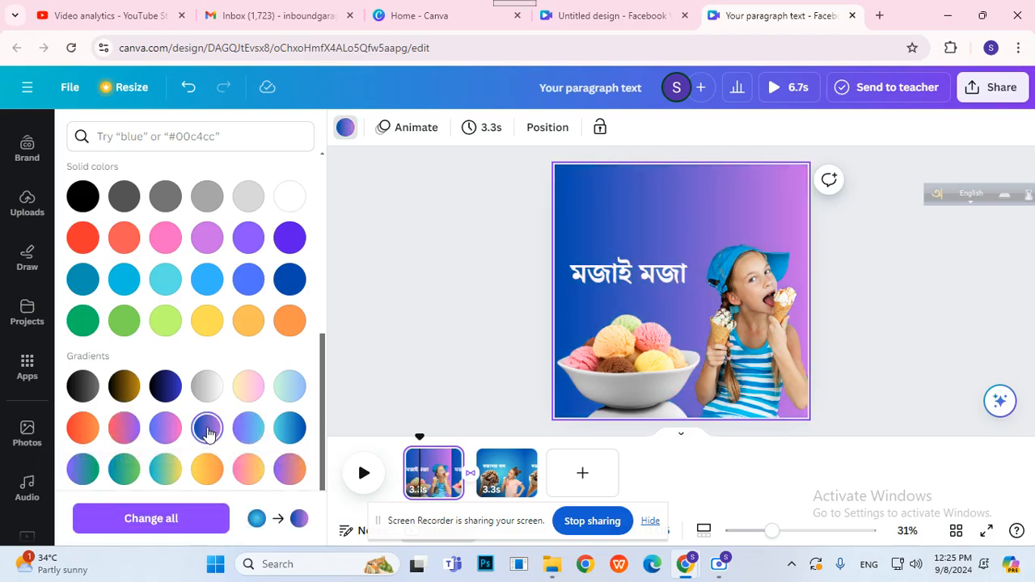
left_click(124, 428)
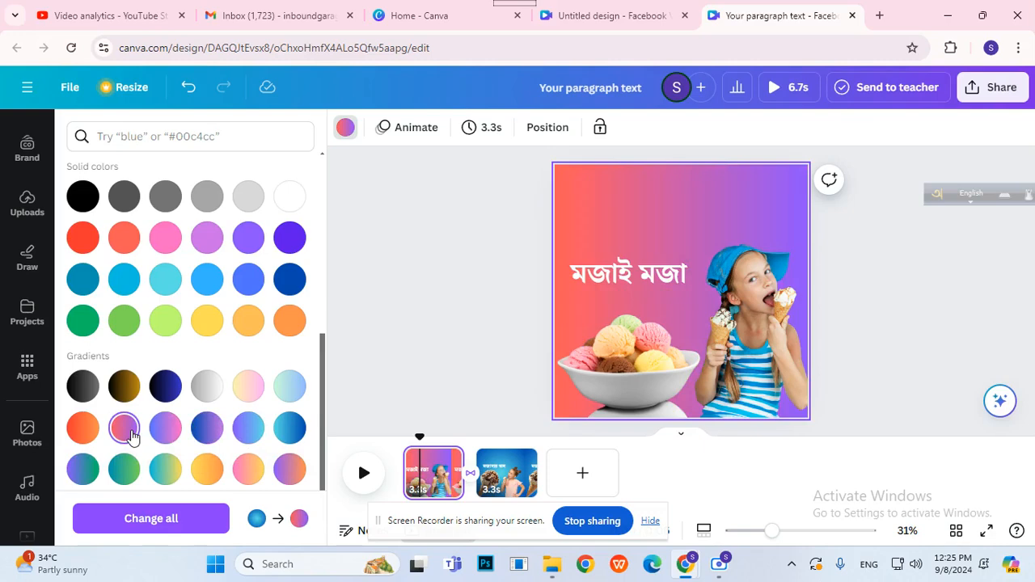
Compare the radial and diagonal styles for the first page's coral-to-purple gradient and apply the radial one
left_click(343, 127)
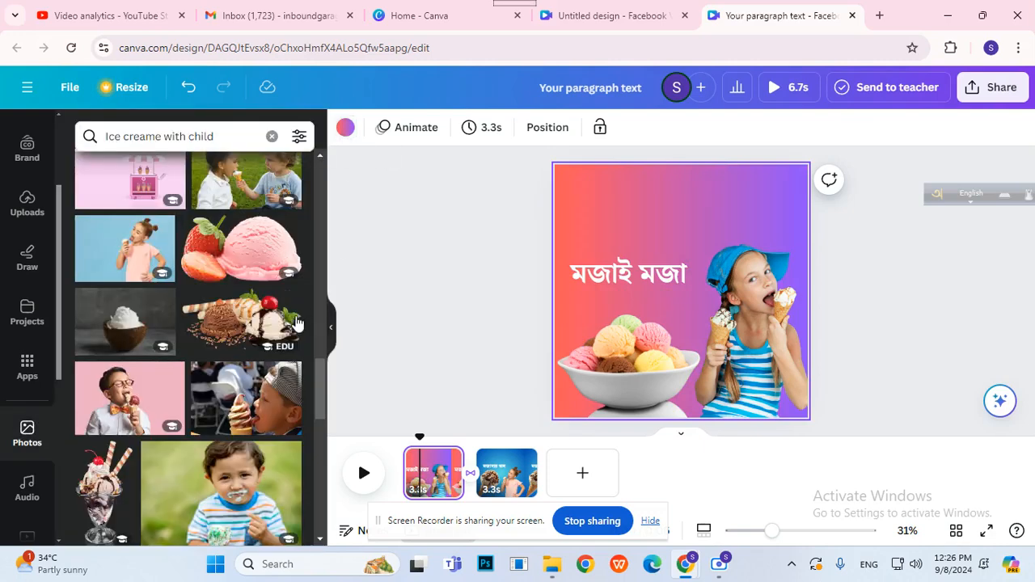
left_click(351, 135)
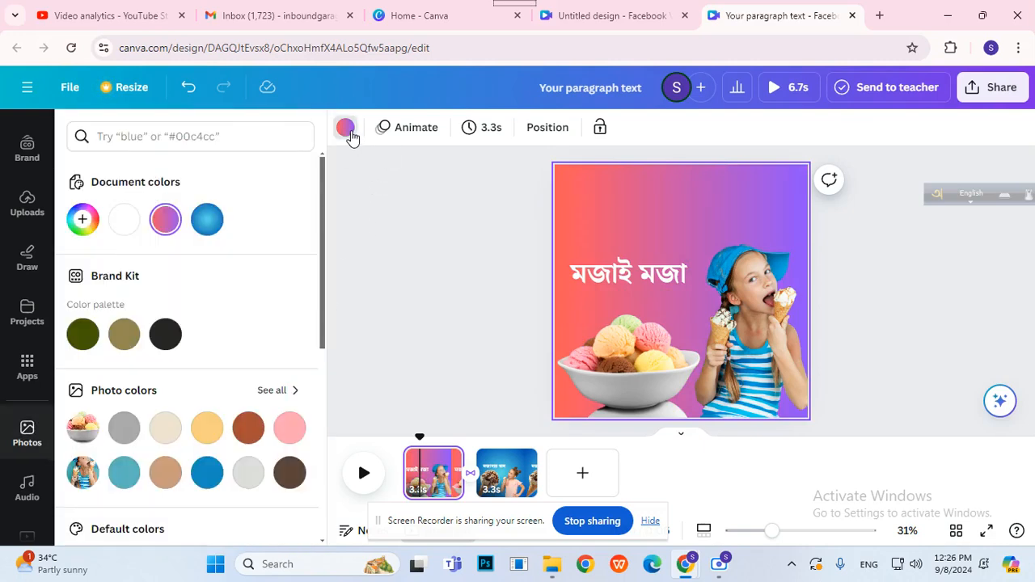
left_click(167, 224)
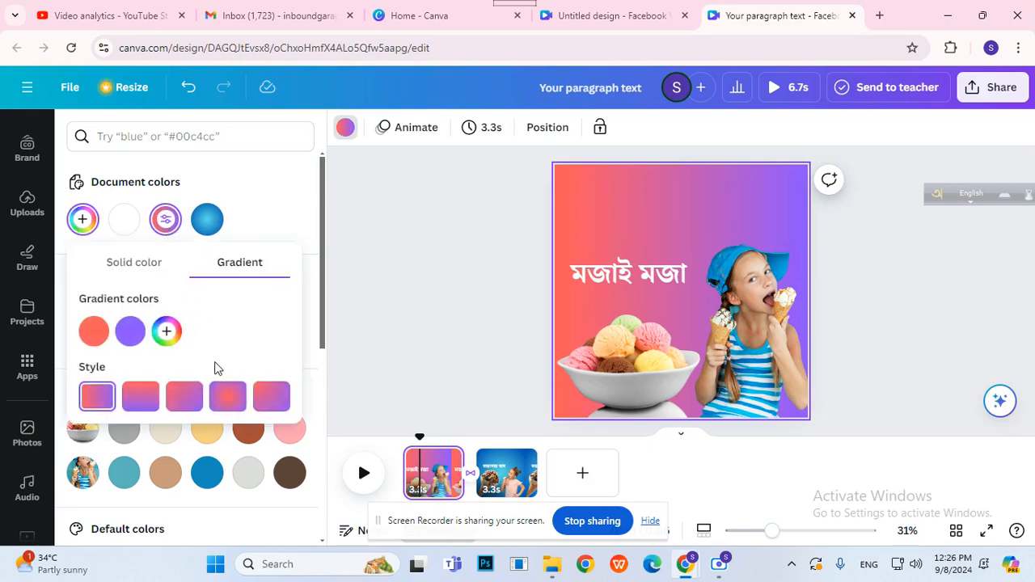
left_click(228, 396)
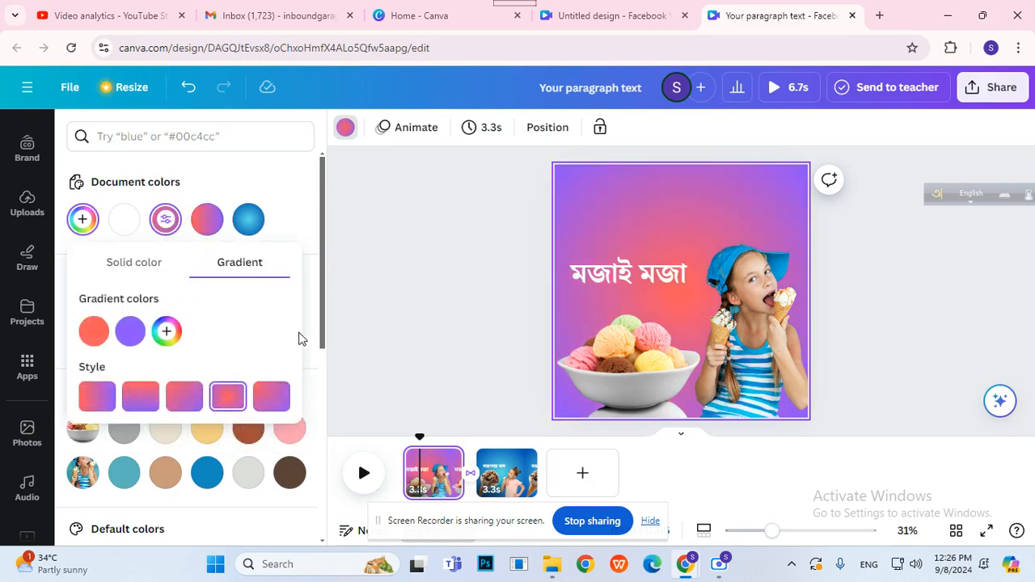
left_click(270, 397)
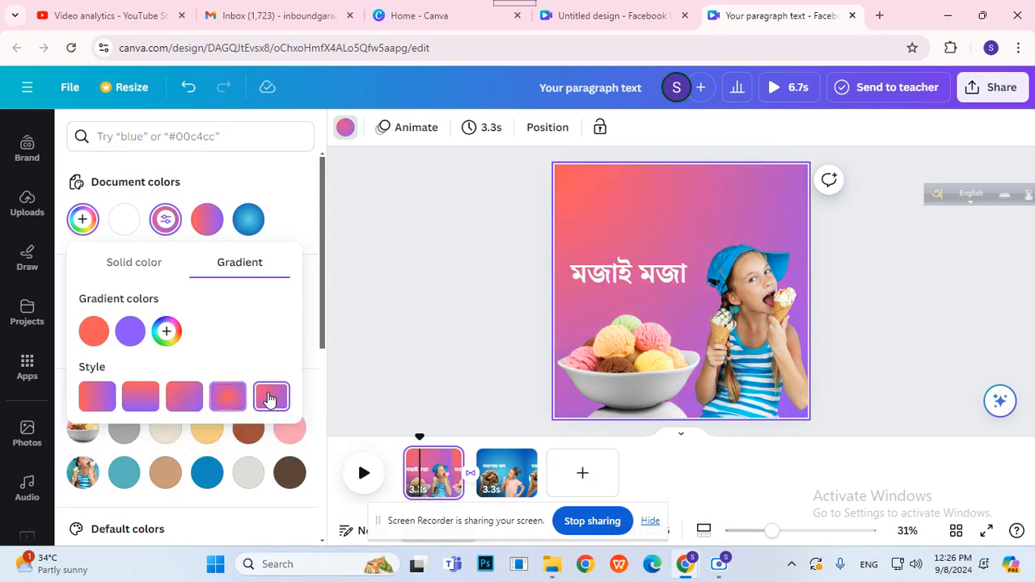
left_click(219, 399)
left_click(344, 300)
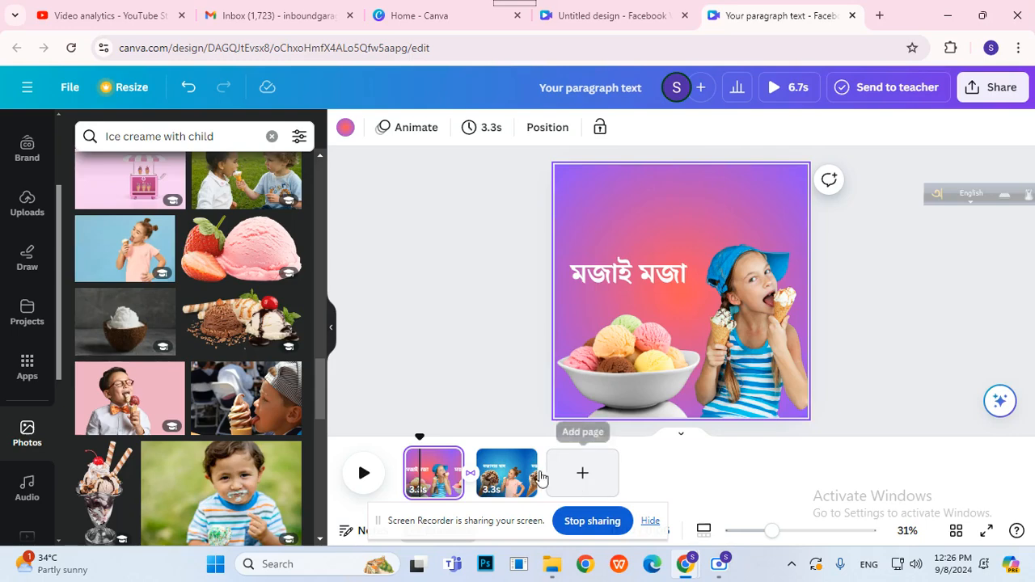
Apply the same circular gradient (#ff5757, #8c52ff) to the second page's background and preview the video
left_click(511, 473)
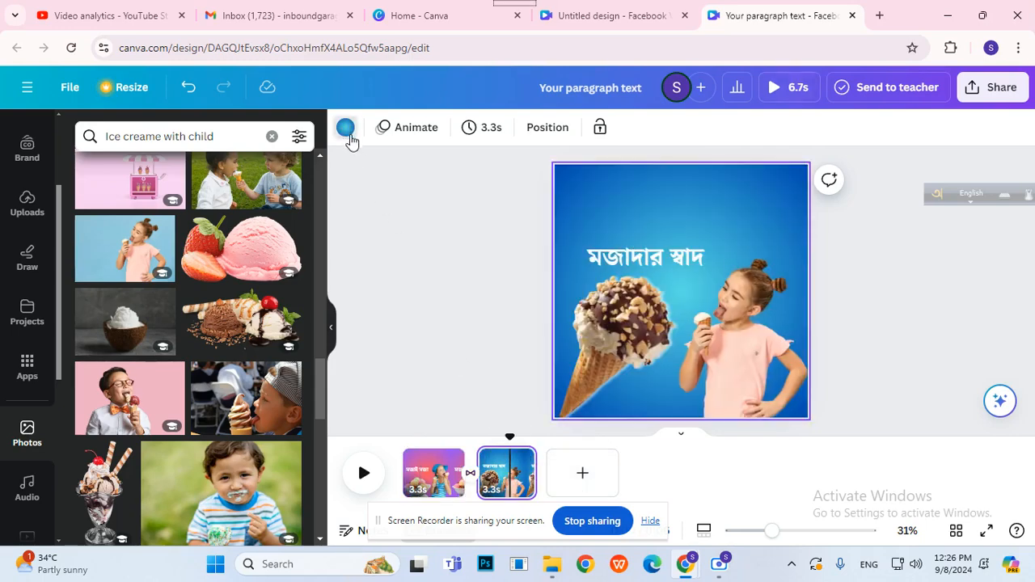
left_click(345, 127)
left_click(166, 219)
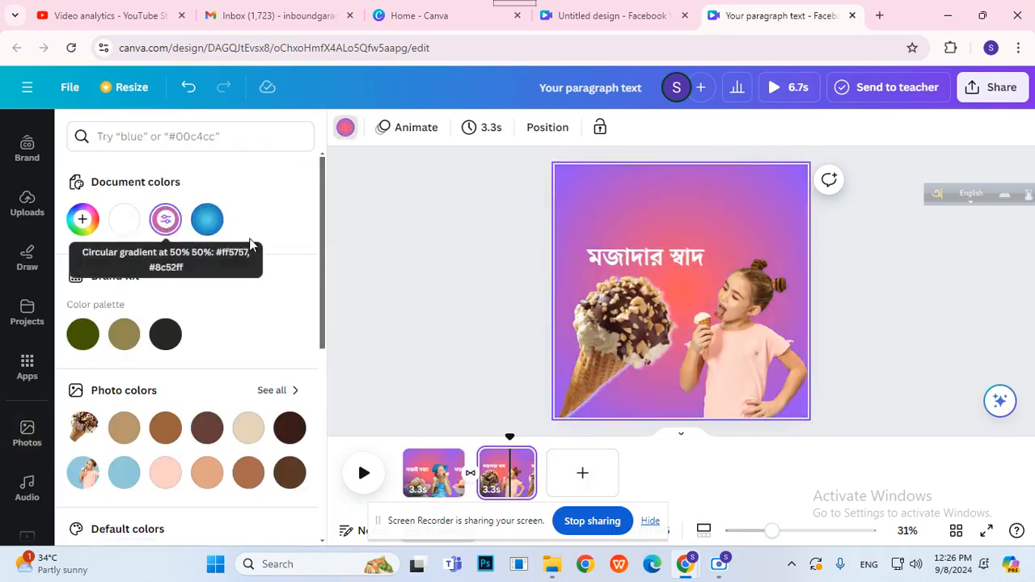
left_click(439, 269)
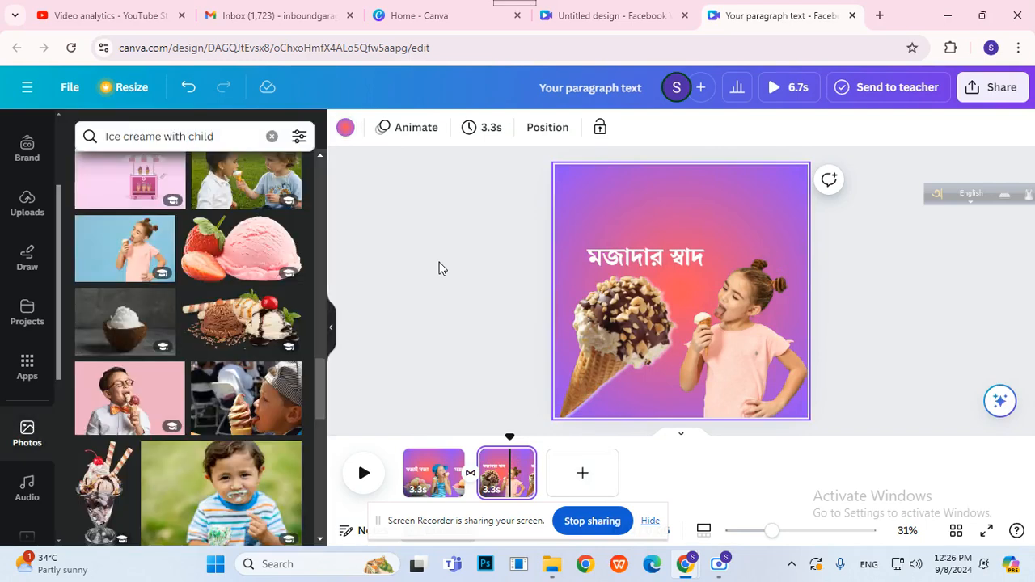
left_click(772, 94)
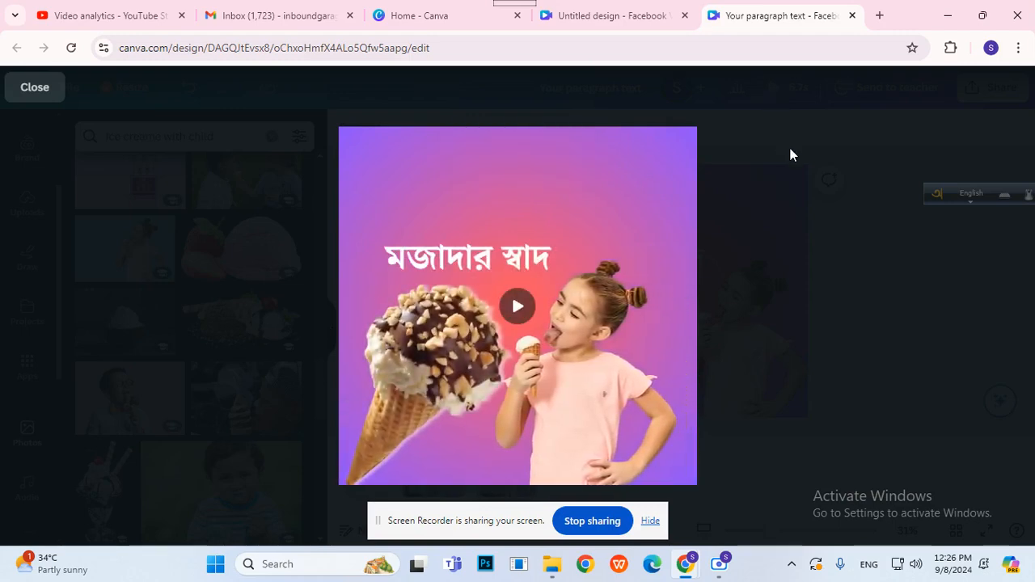
key("Escape")
Browse the audio library's Music category for a soundtrack
scroll(218, 372, "down", 1)
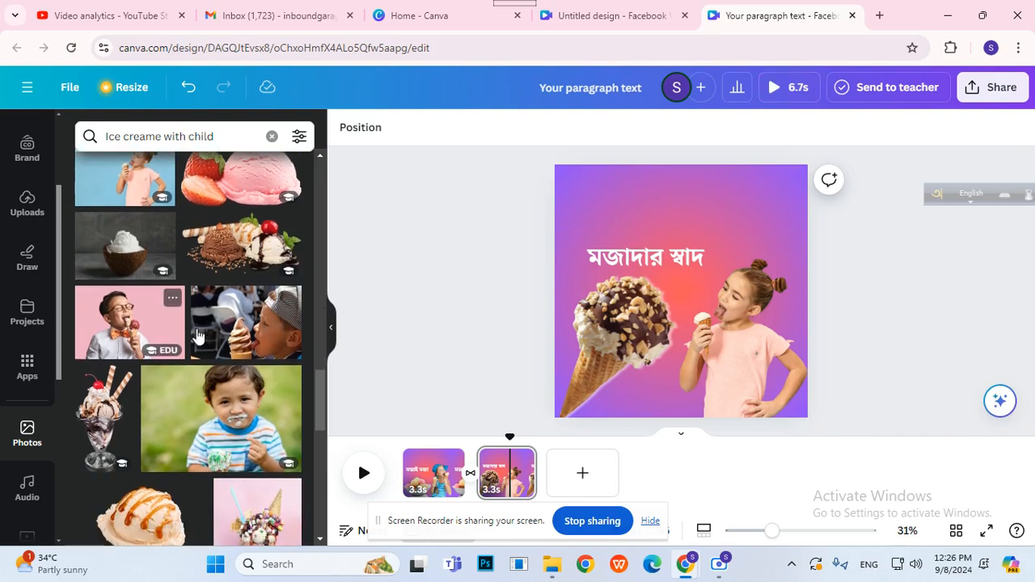
scroll(135, 451, "down", 2)
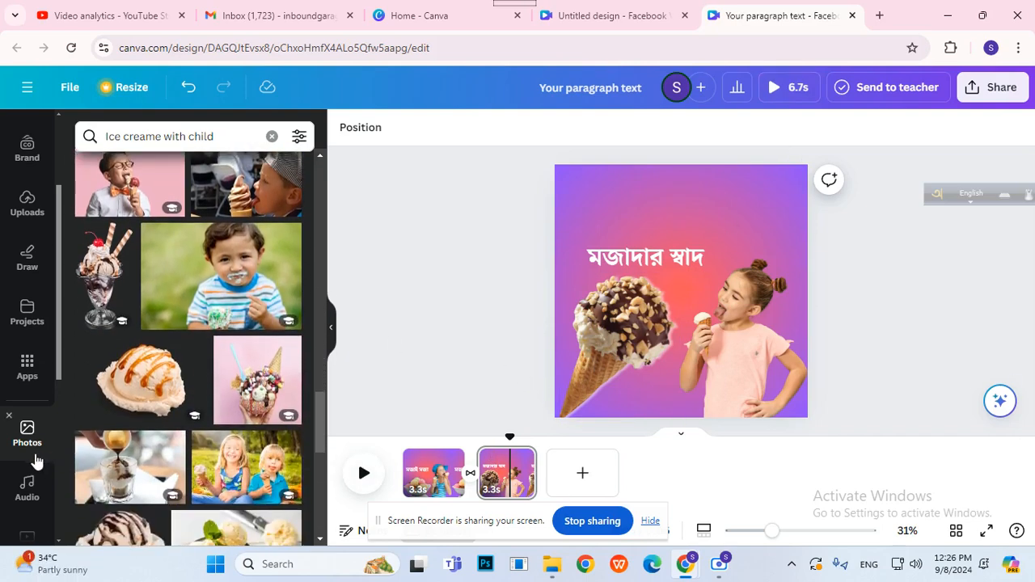
left_click(36, 483)
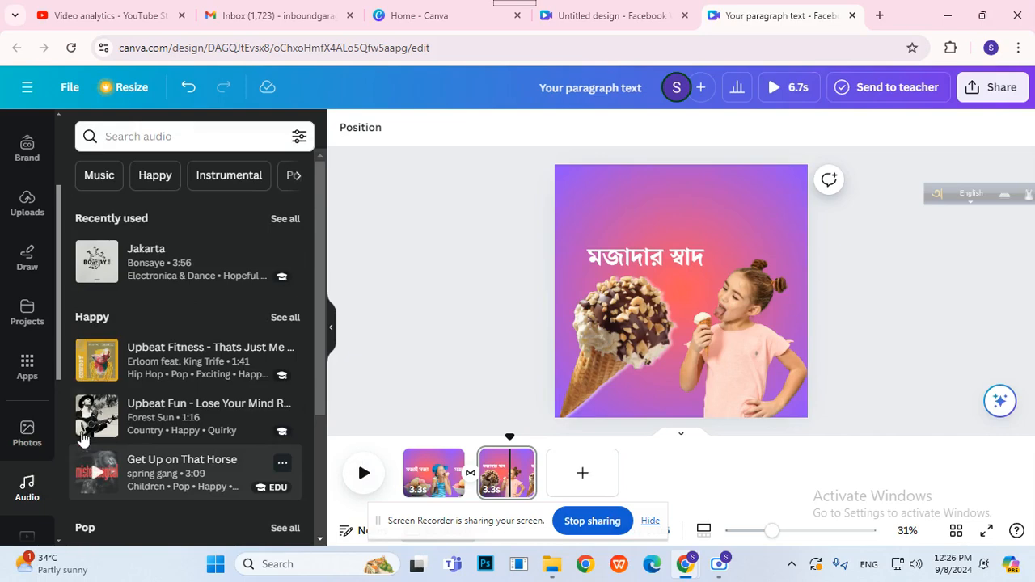
left_click(98, 179)
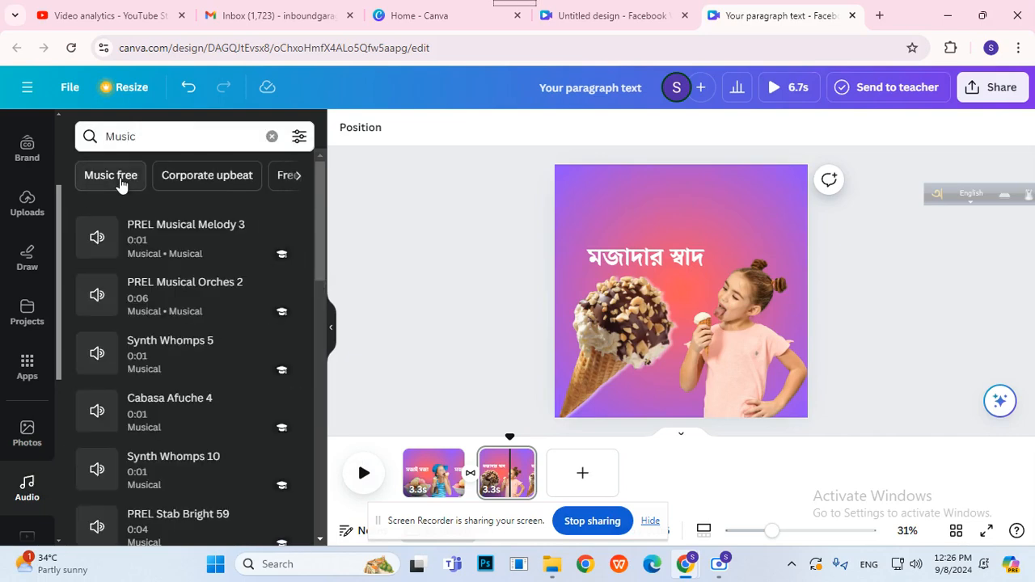
Try the PREL Musical Melody 3 track under the first page and delete it
left_click_drag(149, 234, 426, 496)
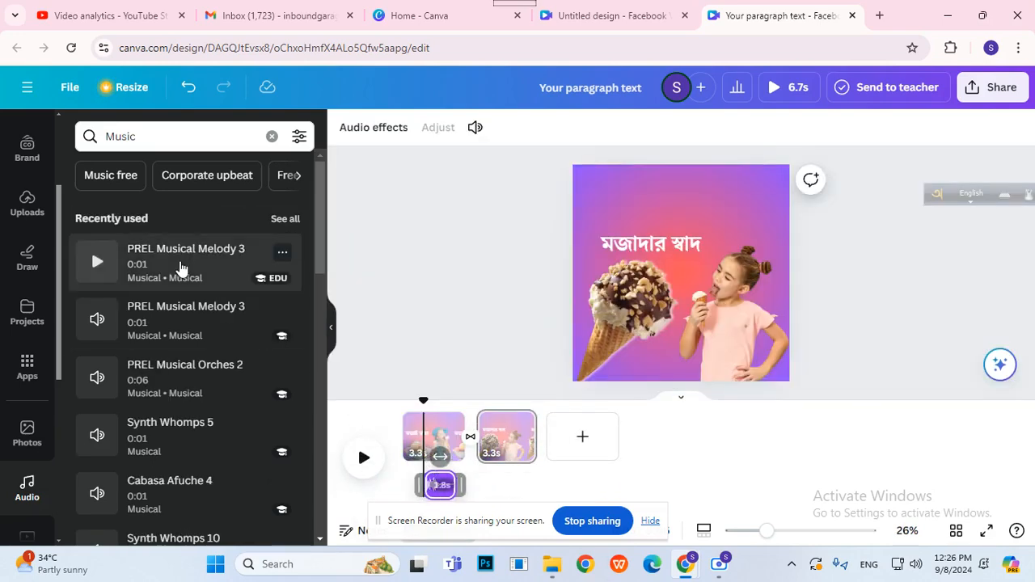
right_click(443, 487)
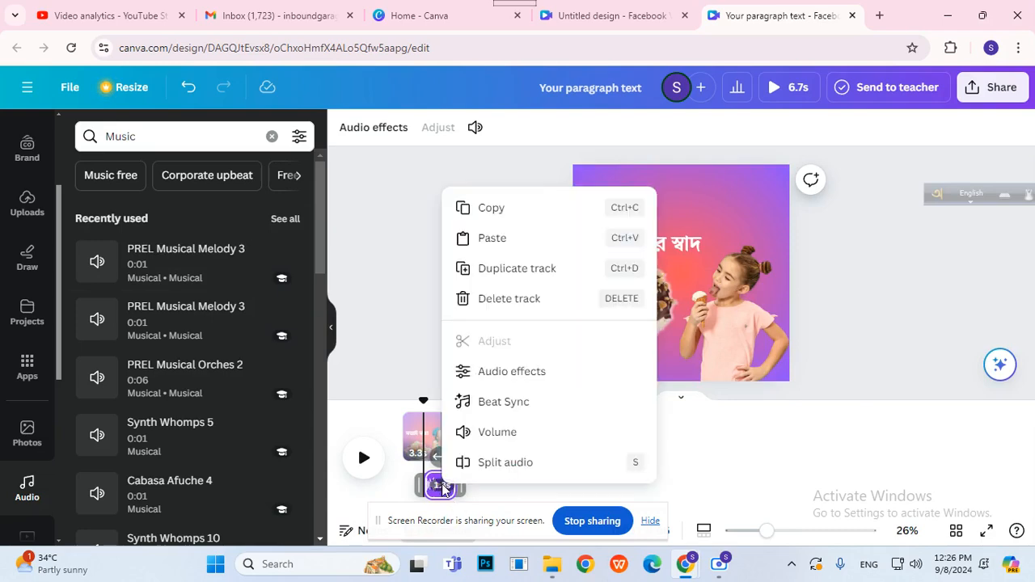
left_click(506, 299)
Add the R&B Vocals track from the Music free results at the start of the timeline and preview the video
scroll(139, 485, "down", 3)
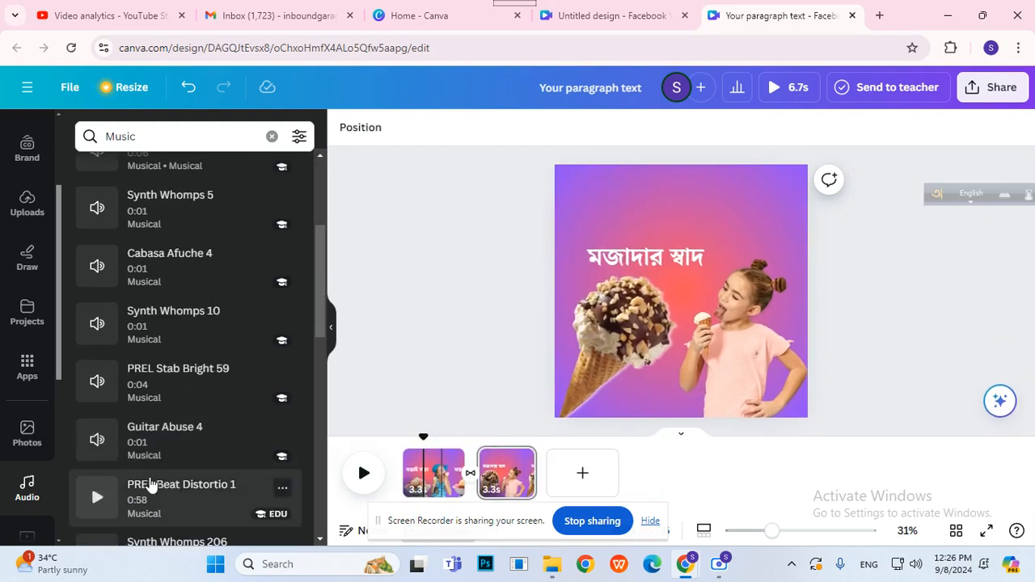
scroll(190, 204, "up", 3)
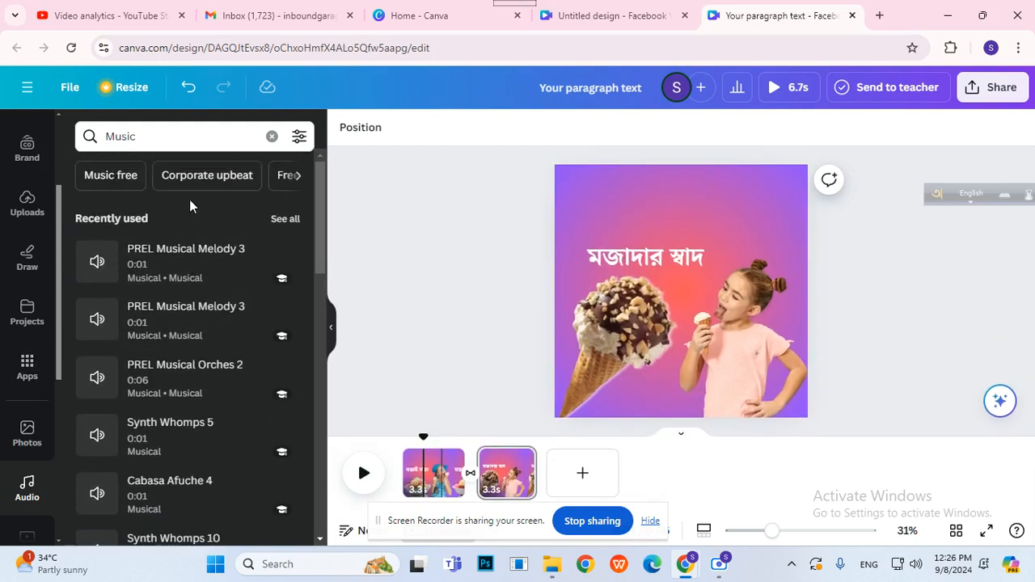
left_click(143, 176)
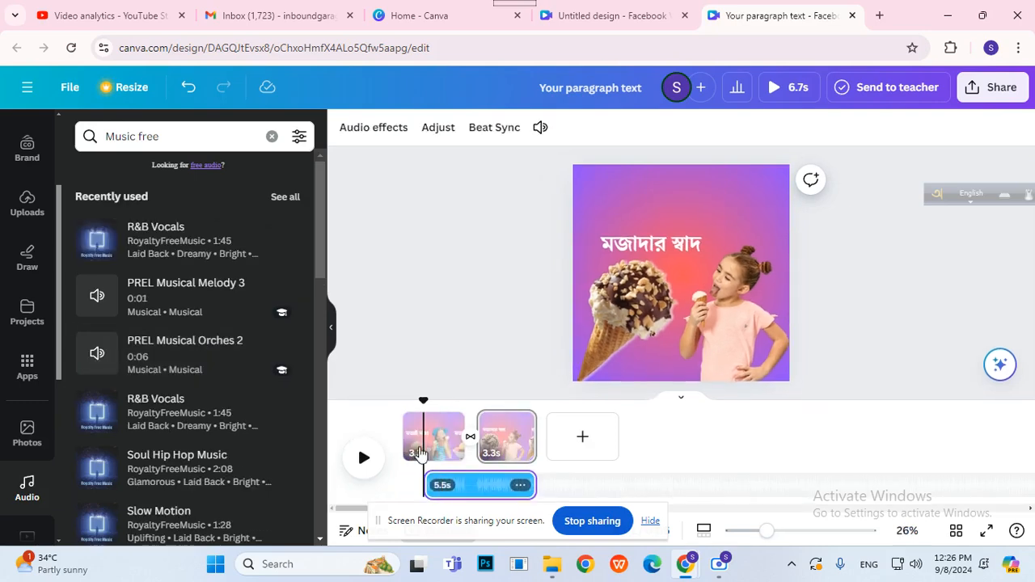
left_click_drag(450, 488, 421, 484)
left_click(792, 88)
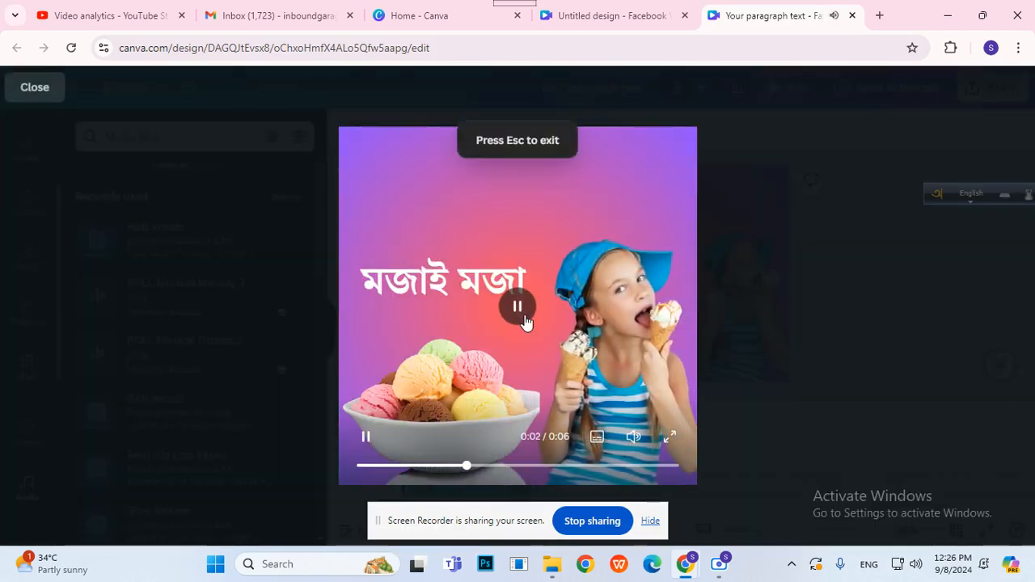
Close the video preview and rename the design as "motion graphics"
left_click(526, 323)
left_click(864, 336)
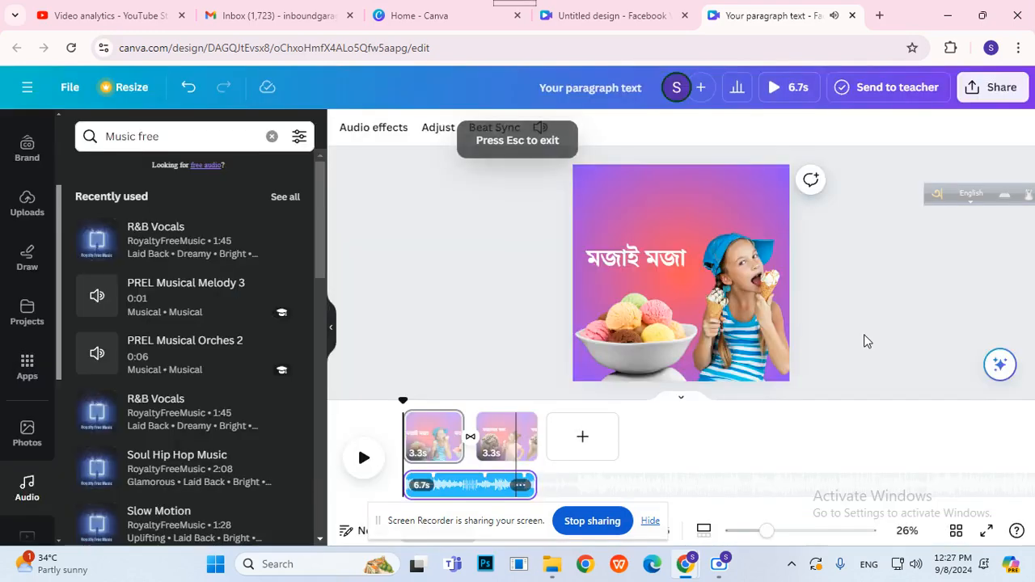
left_click(866, 340)
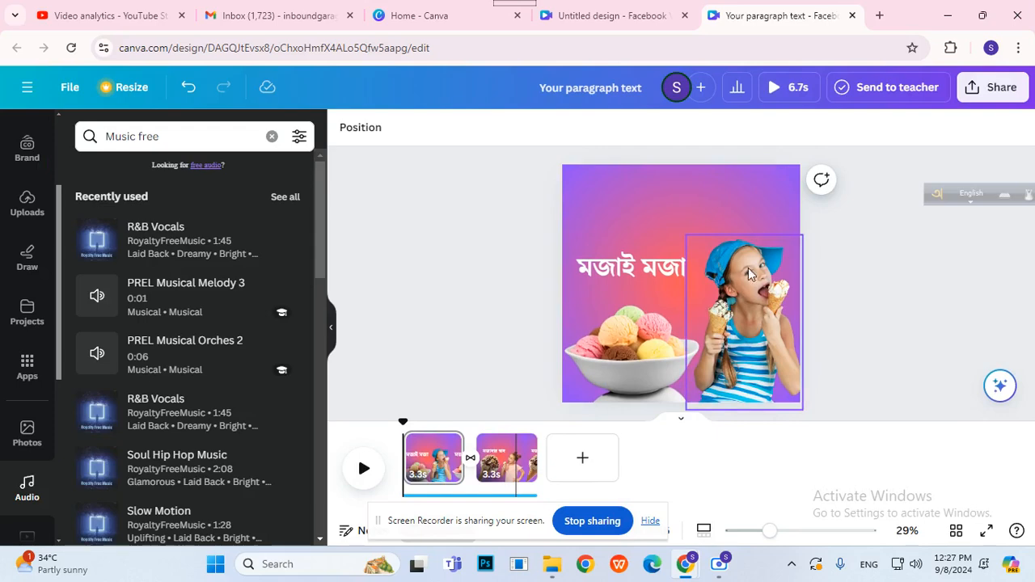
left_click(569, 86)
type("motion graphics")
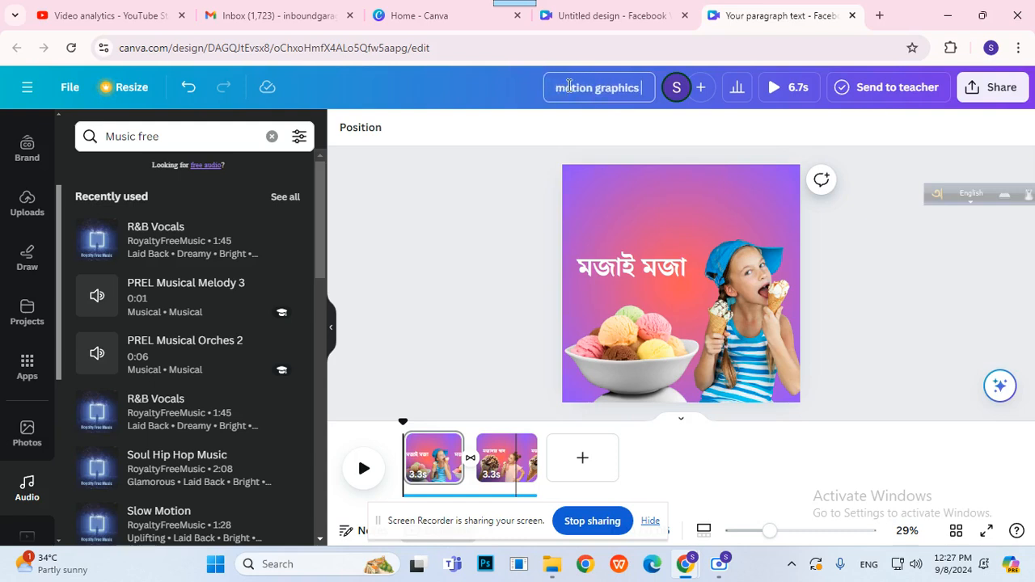
left_click(827, 243)
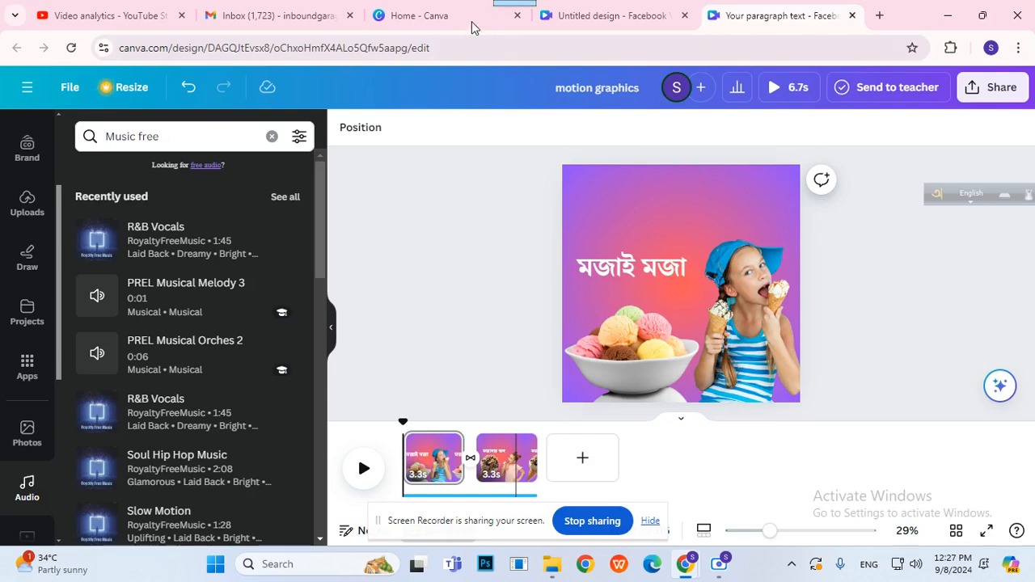
Close the unused blank Facebook Video design
left_click(419, 16)
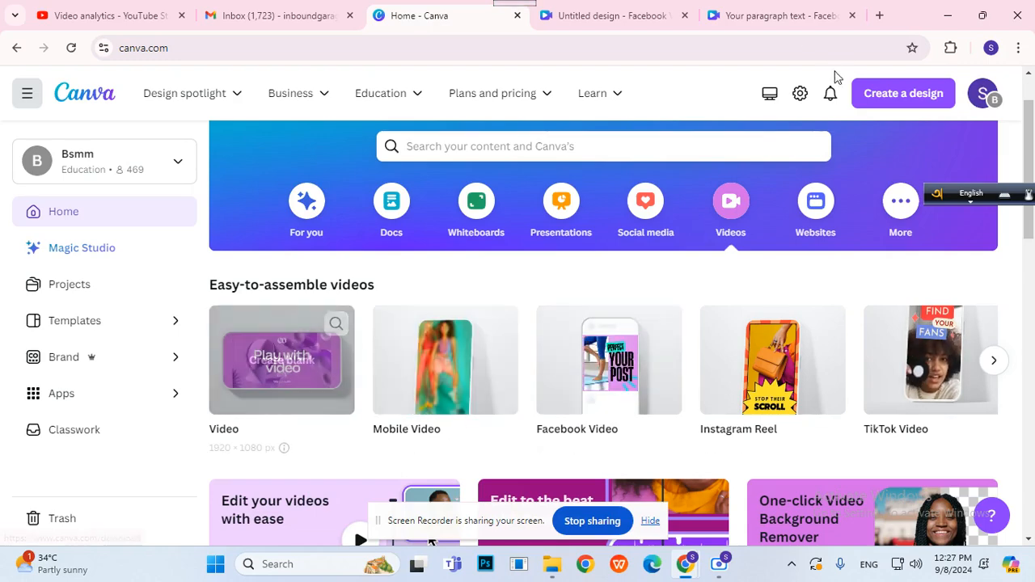
left_click(639, 15)
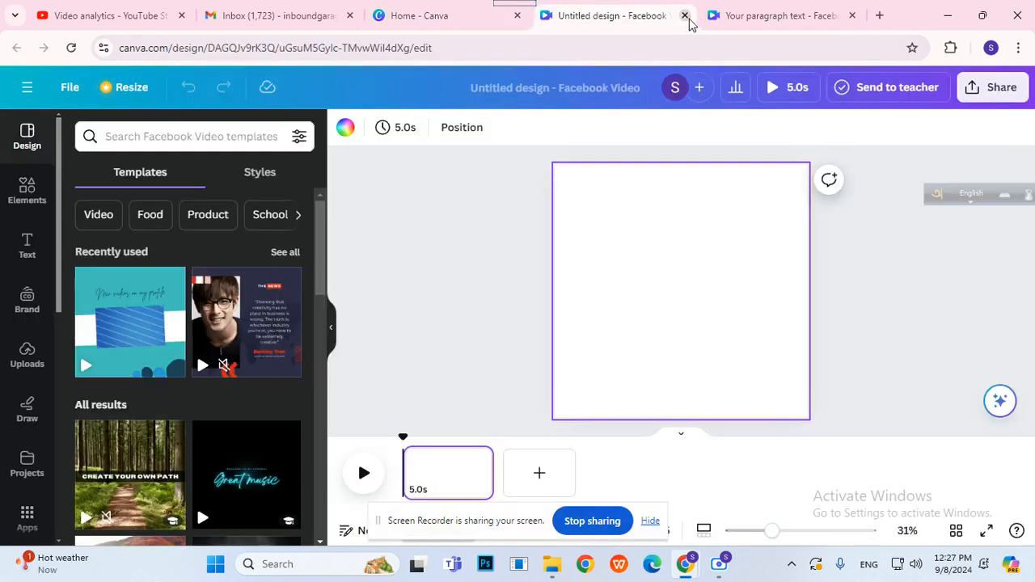
left_click(685, 15)
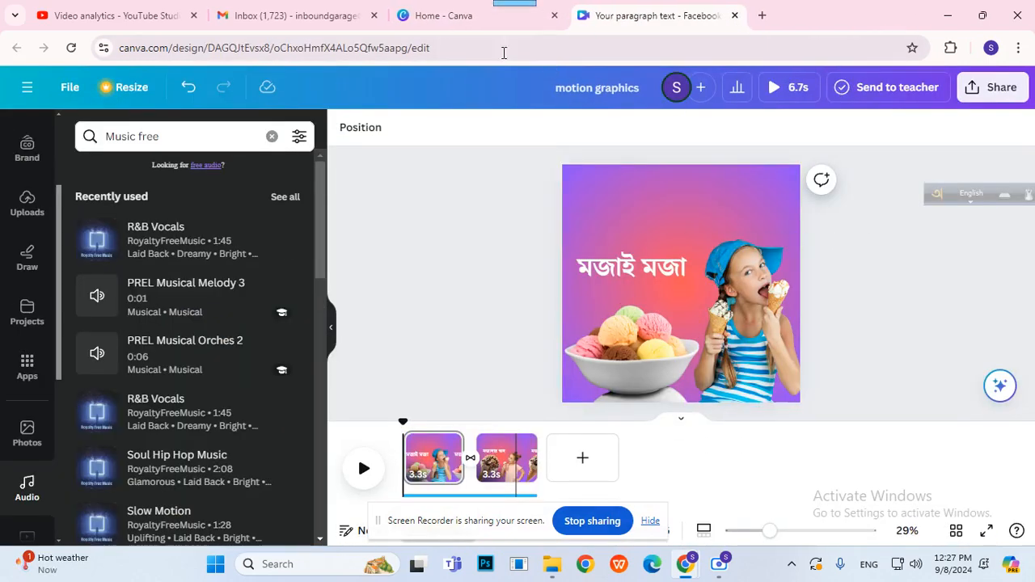
Create a new blank 1920 × 1080 px Video design from the Canva home page
left_click(453, 16)
left_click(254, 376)
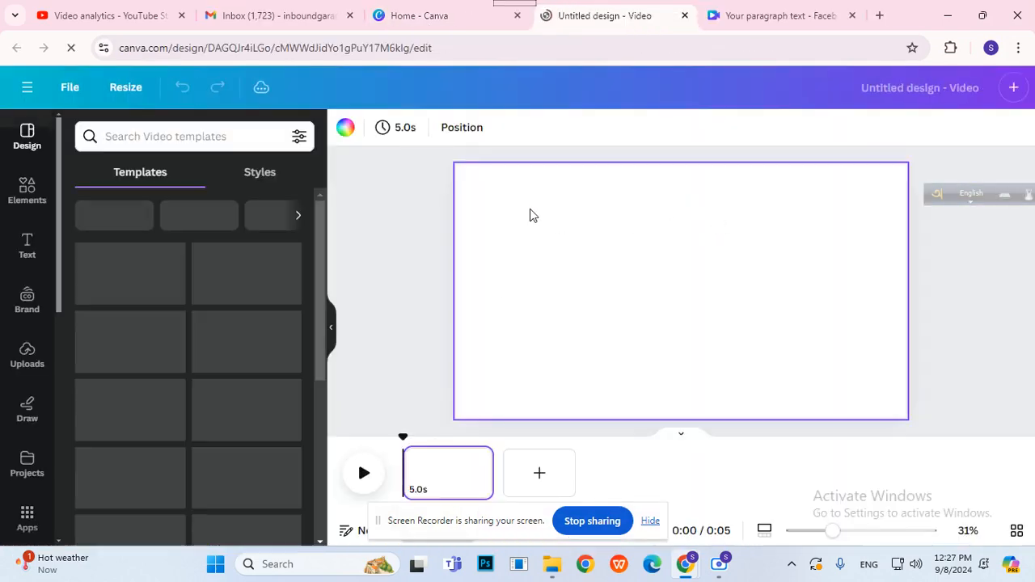
left_click(684, 16)
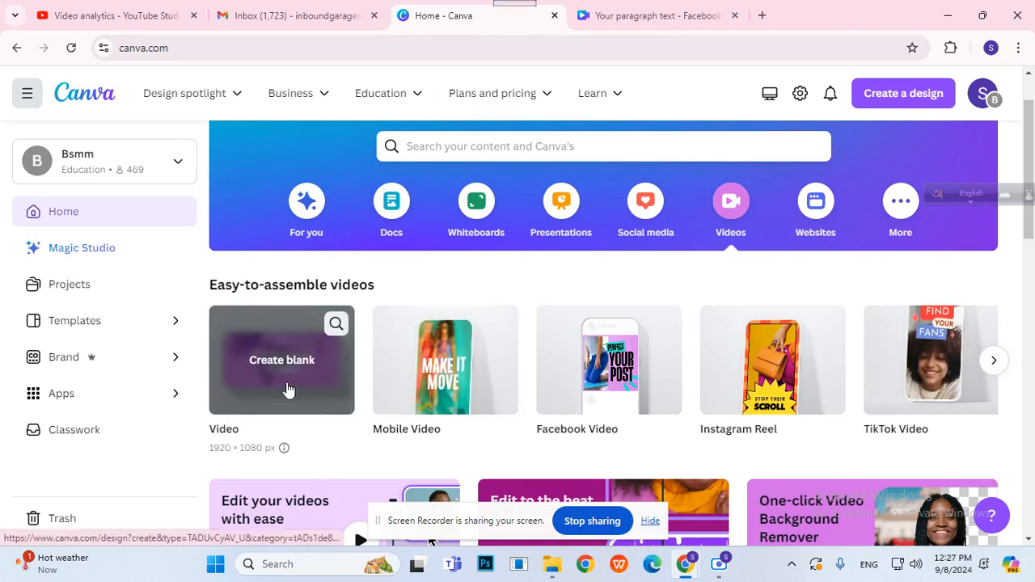
left_click(279, 390)
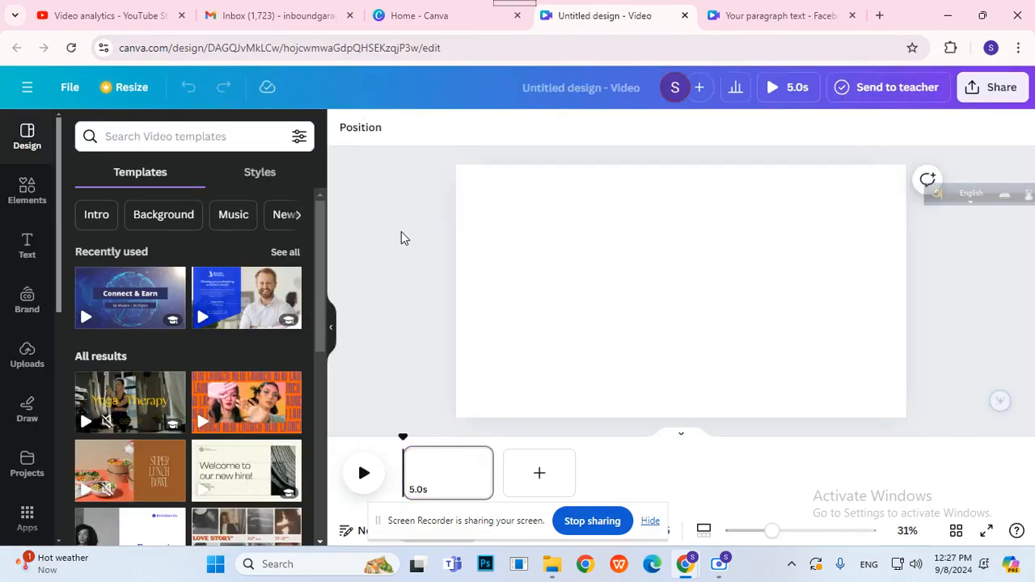
Give the blank page a blue-to-pink gradient background (#5170ff, #ff66c4) in the circular style
left_click(554, 204)
left_click(346, 127)
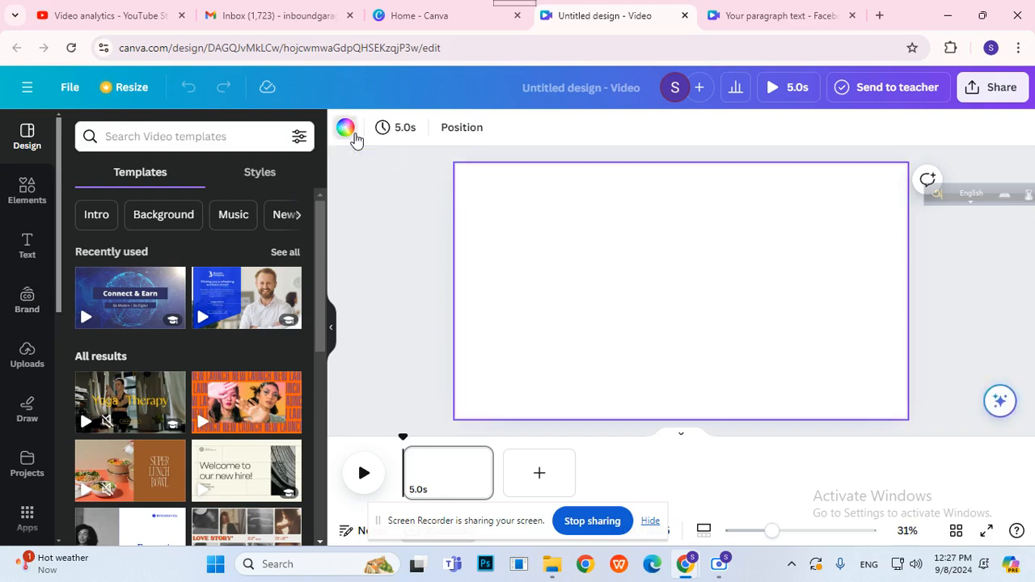
scroll(194, 340, "down", 5)
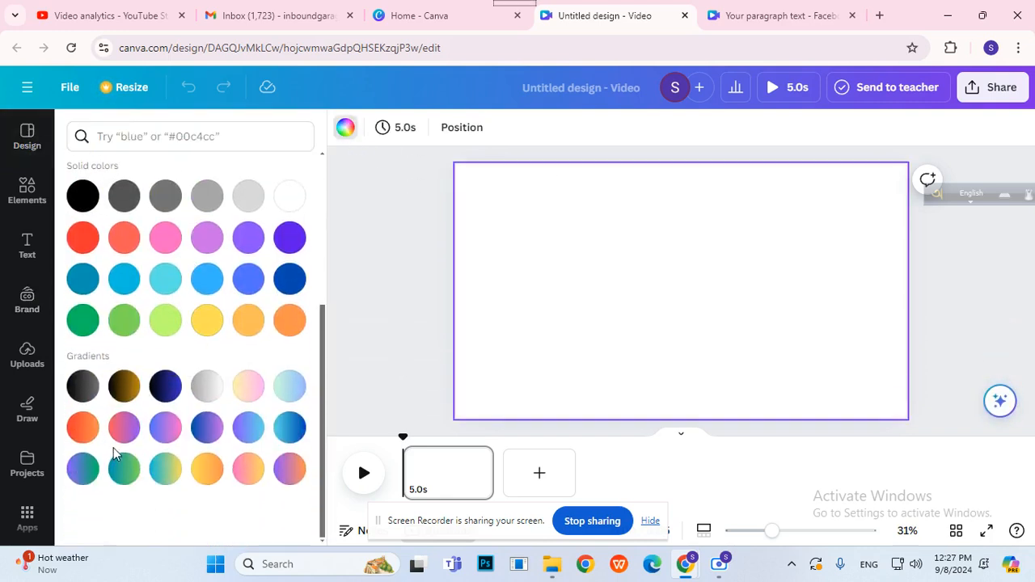
left_click(165, 427)
left_click(346, 129)
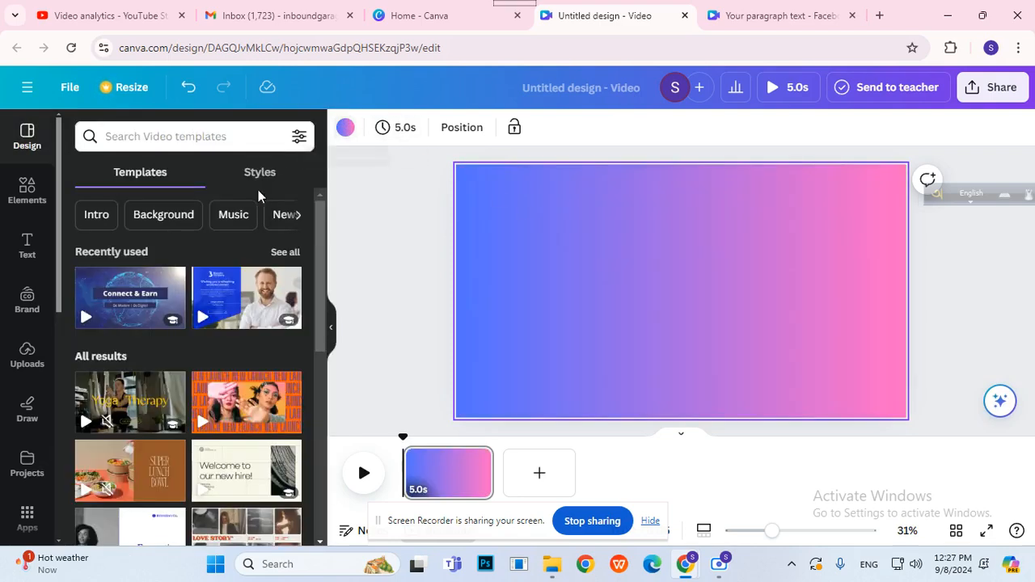
left_click(346, 130)
left_click(125, 228)
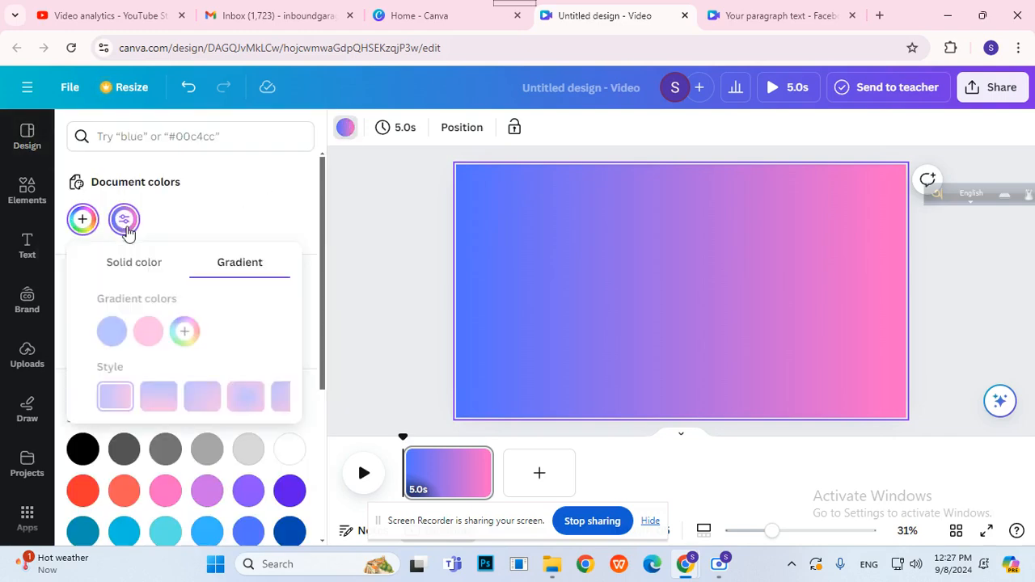
left_click(226, 401)
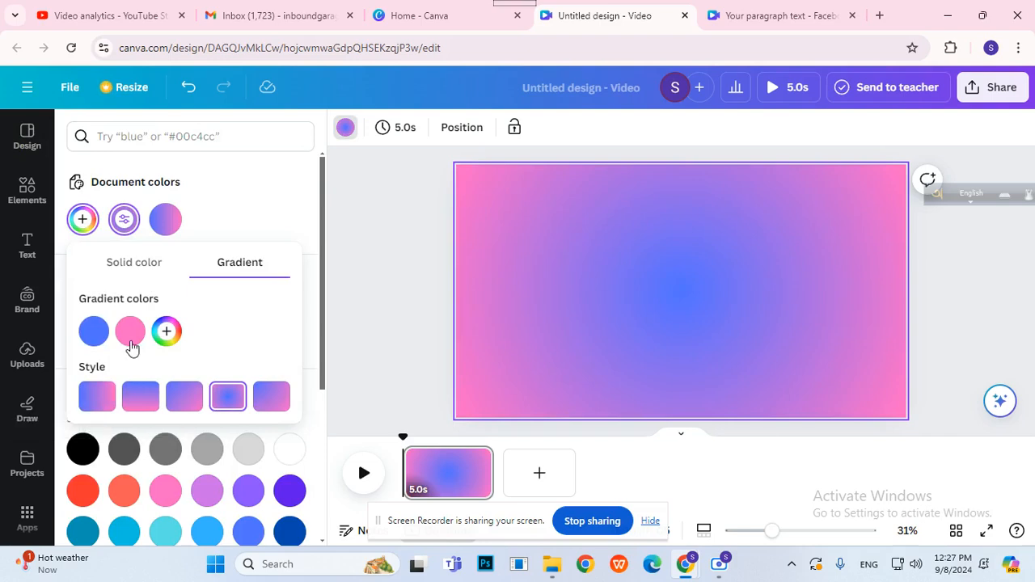
left_click(335, 261)
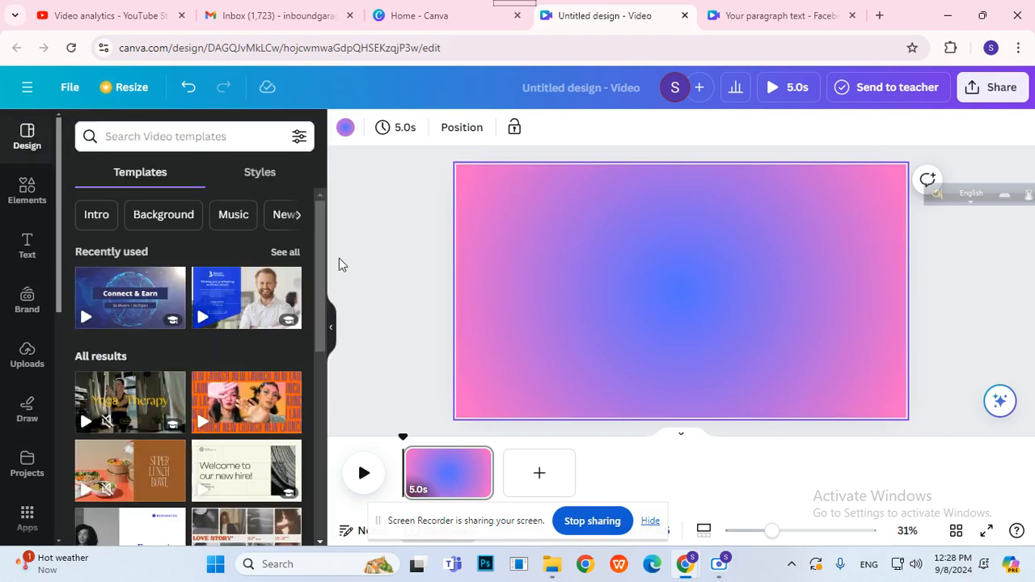
Try the red-to-purple linear gradient on the page background and restore the circular blue-to-pink gradient
left_click(345, 127)
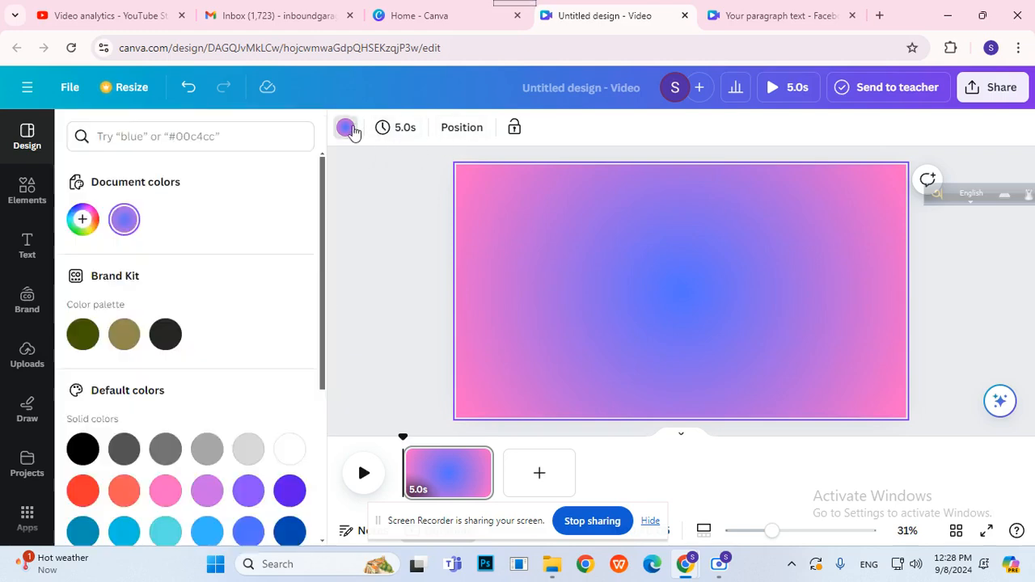
scroll(194, 300, "down", 5)
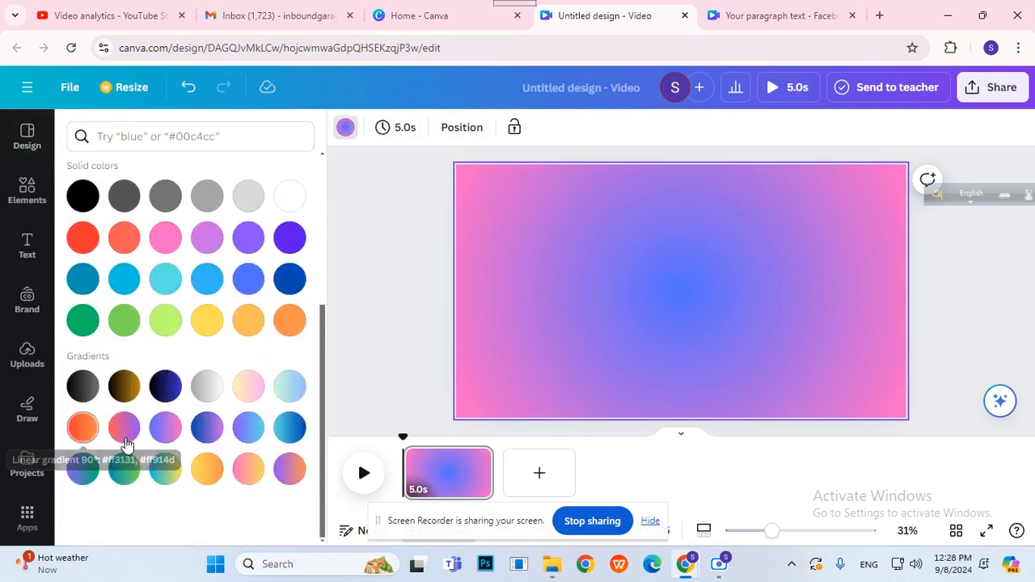
left_click(125, 428)
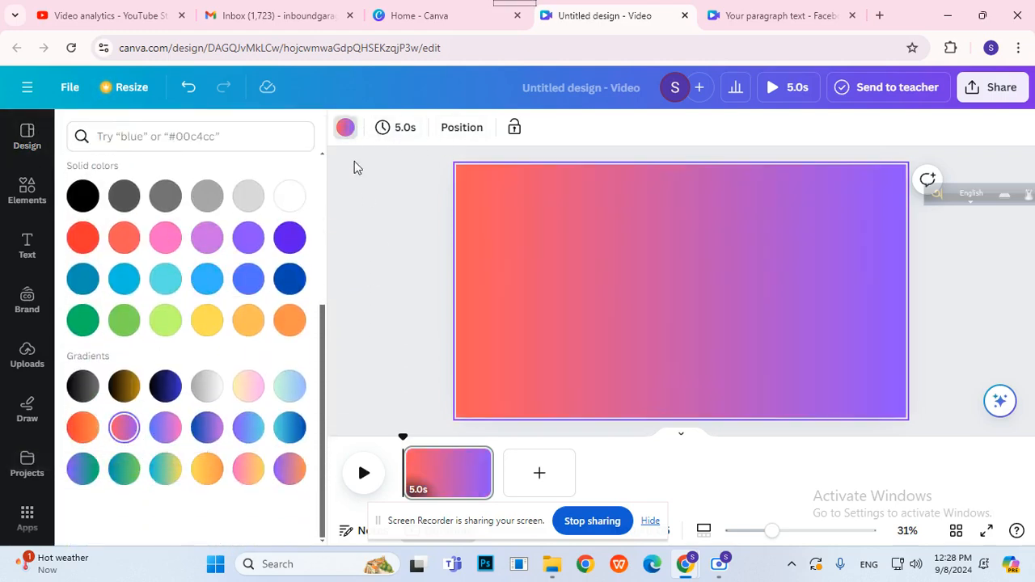
scroll(303, 226, "up", 5)
left_click(123, 220)
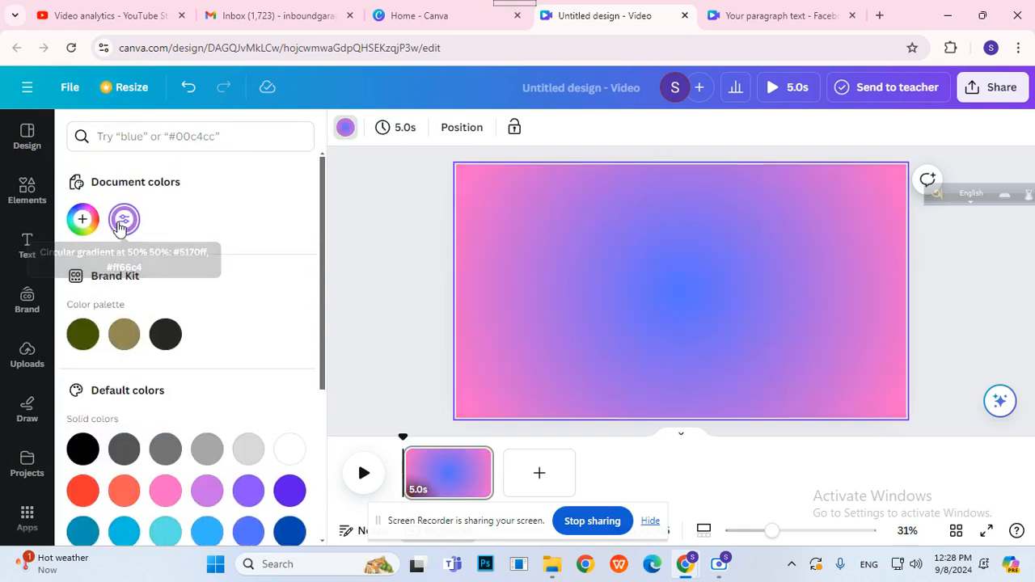
left_click(339, 288)
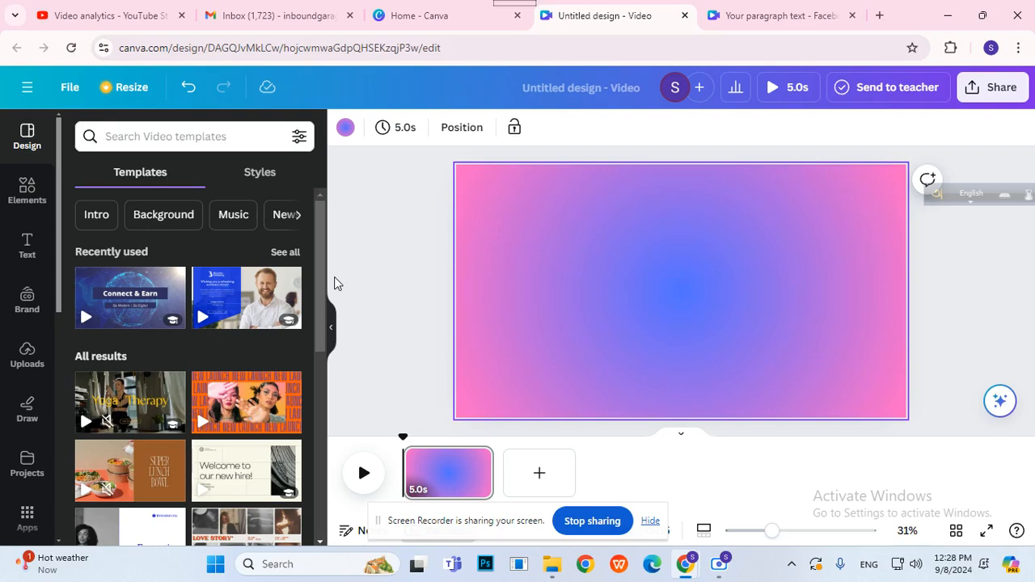
Add the recently used ice cream bowl photo, shrink it and place it in the page's lower-left area
scroll(374, 277, "down", 3)
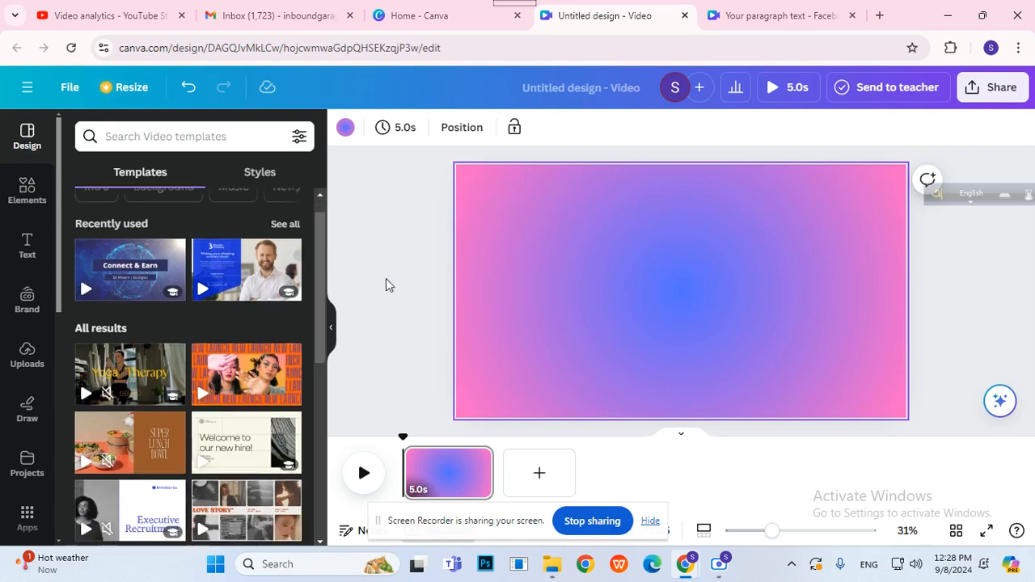
scroll(388, 283, "up", 3)
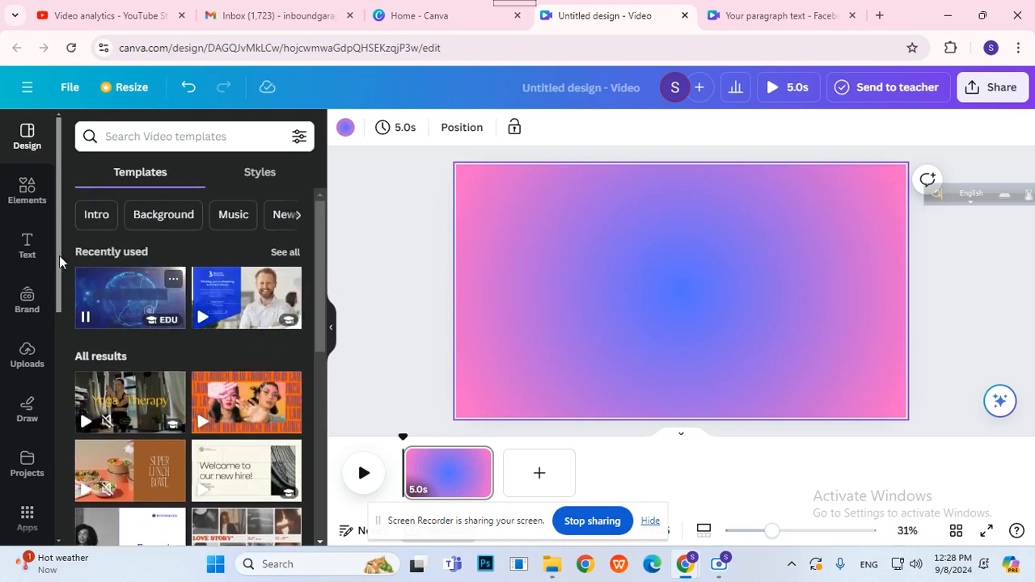
left_click(28, 194)
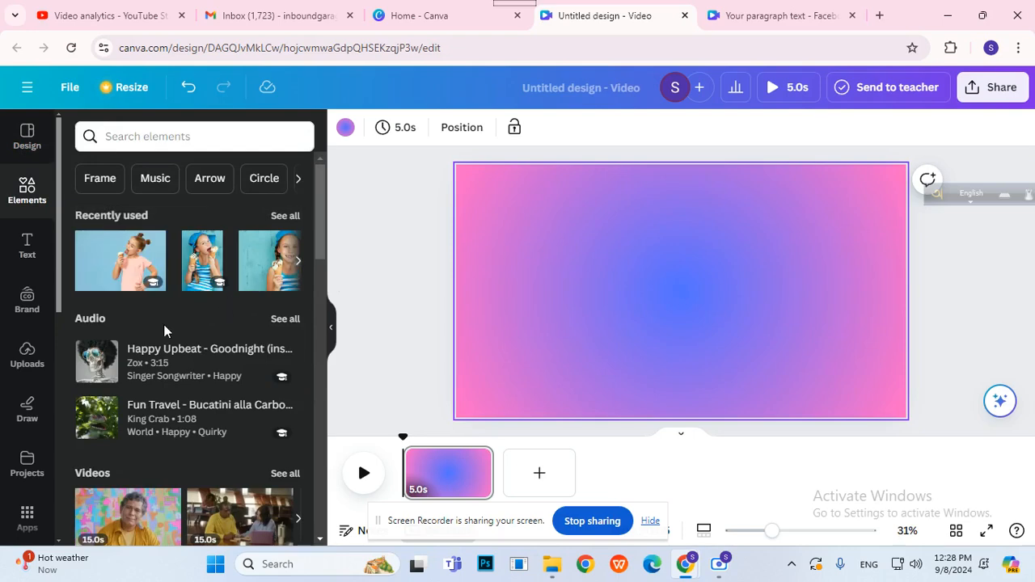
left_click(284, 215)
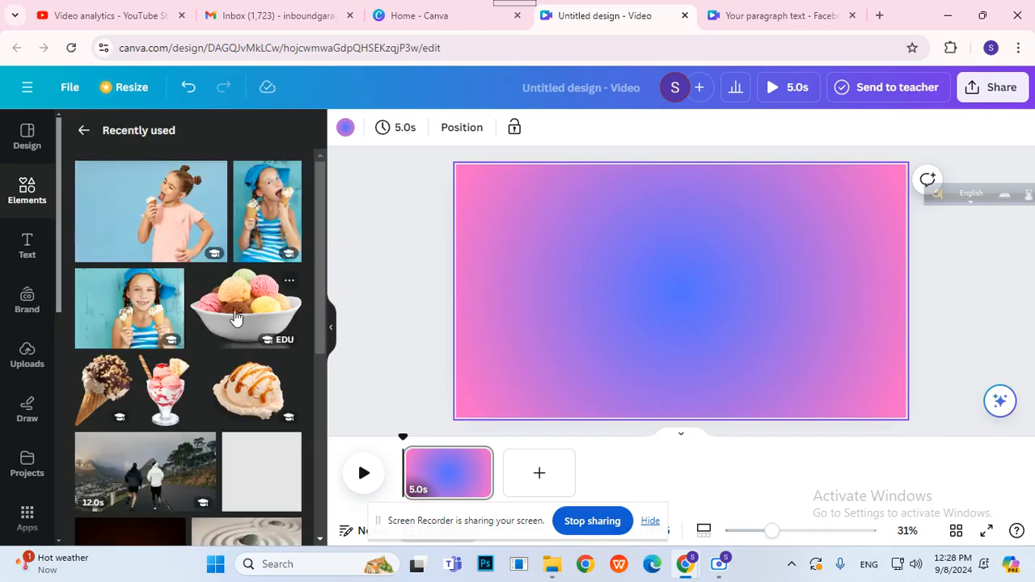
left_click(263, 325)
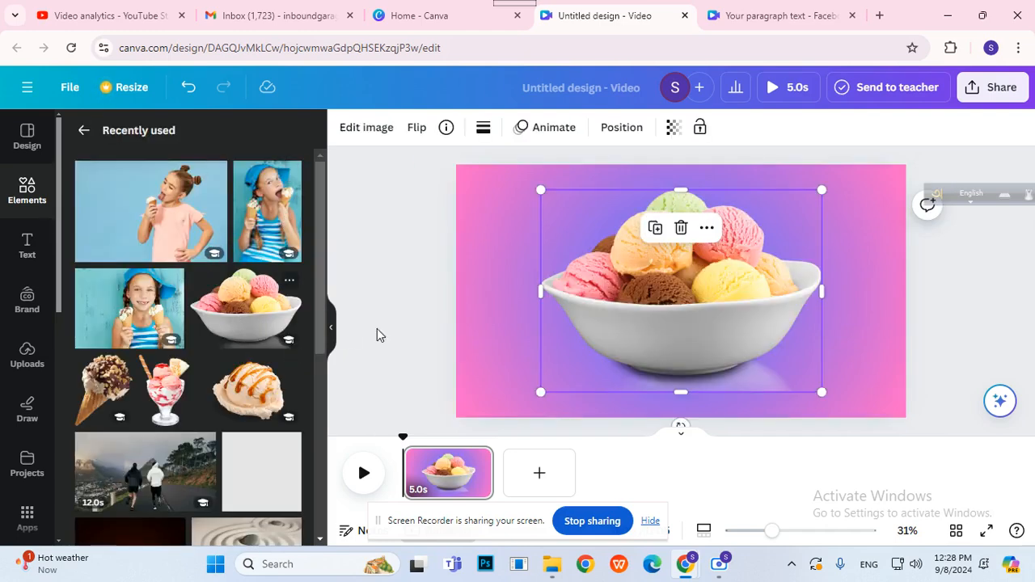
left_click_drag(819, 193, 725, 259)
left_click_drag(665, 349, 597, 360)
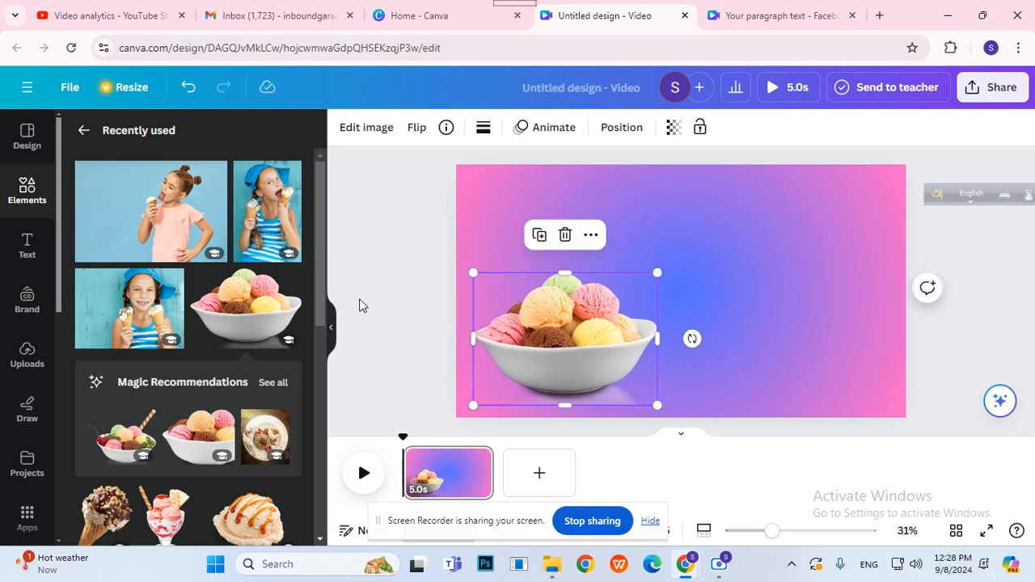
Apply a Drop shadow in white (#FFFFFF) to the ice cream bowl photo
left_click(375, 134)
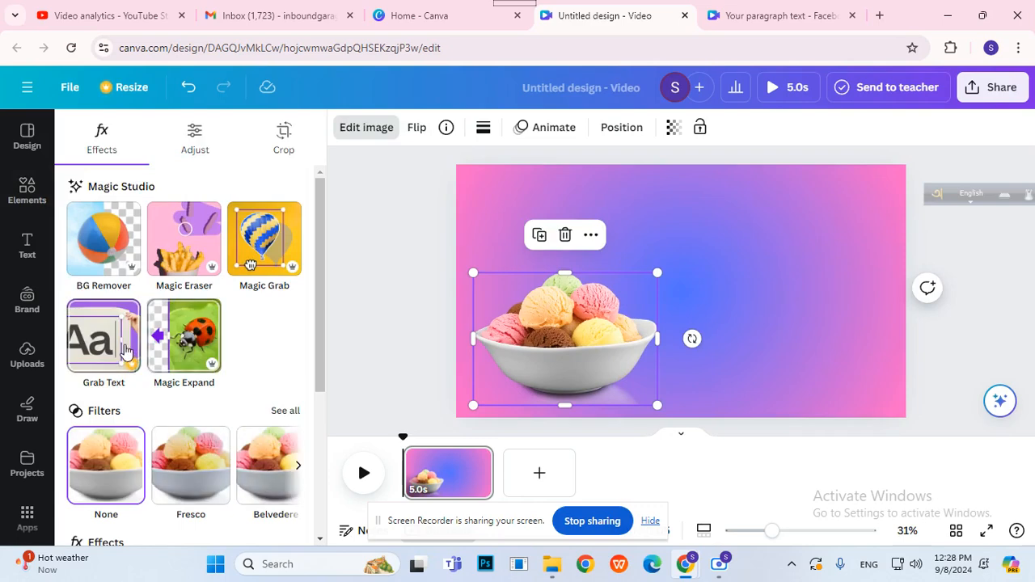
scroll(103, 391, "down", 2)
left_click(114, 455)
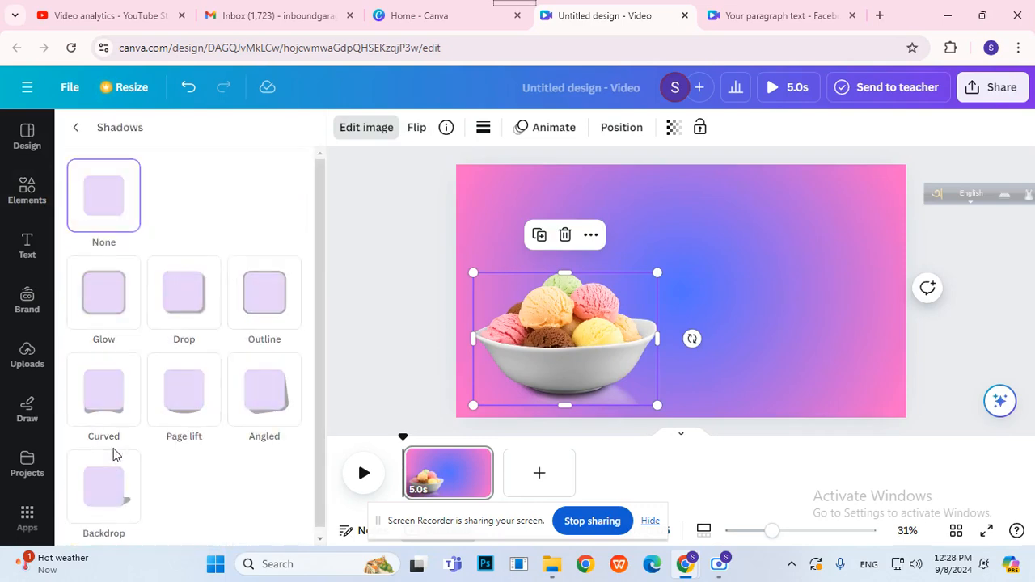
left_click(208, 311)
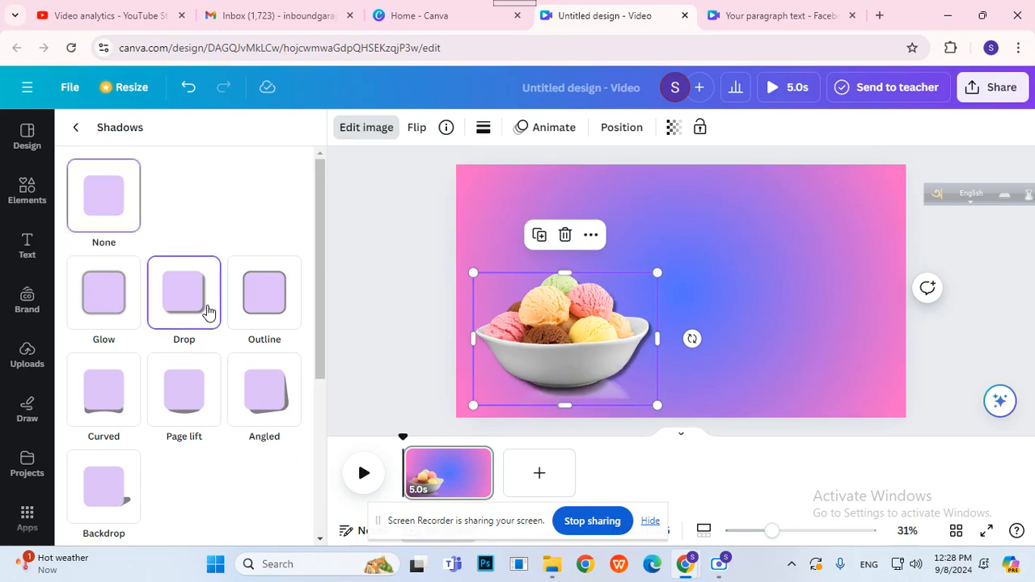
scroll(251, 386, "down", 3)
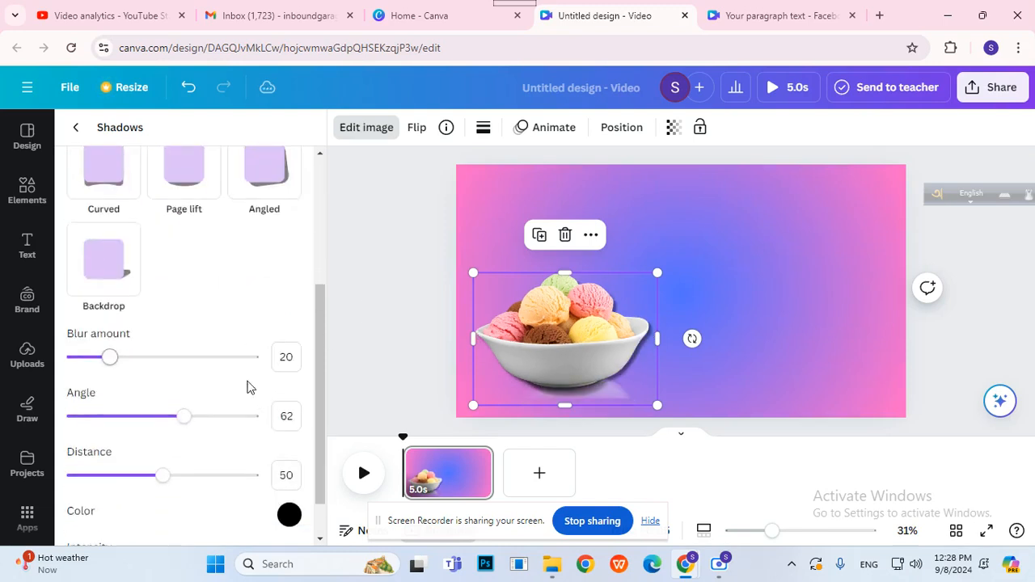
left_click(288, 515)
left_click_drag(333, 377, 285, 357)
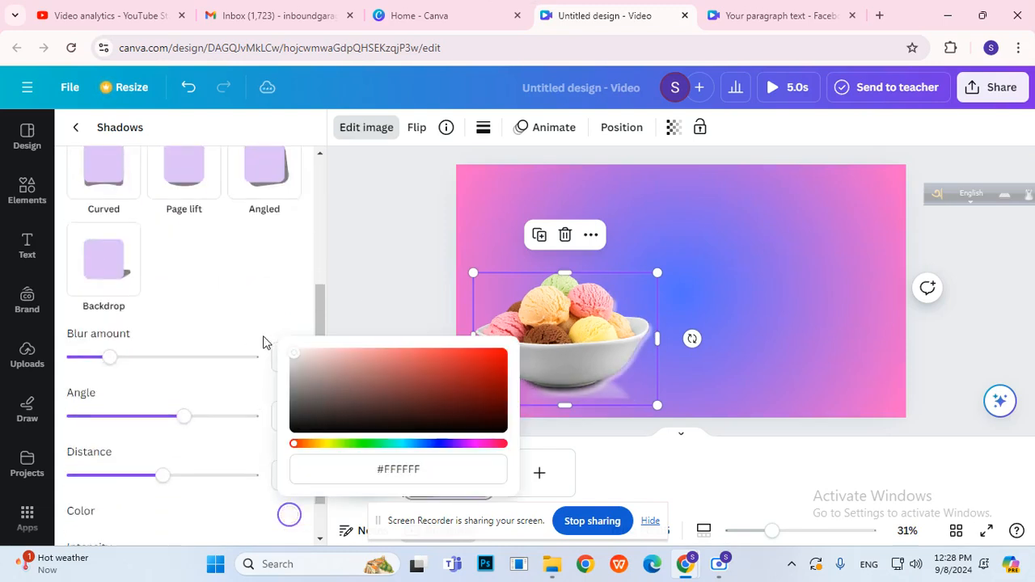
left_click(386, 270)
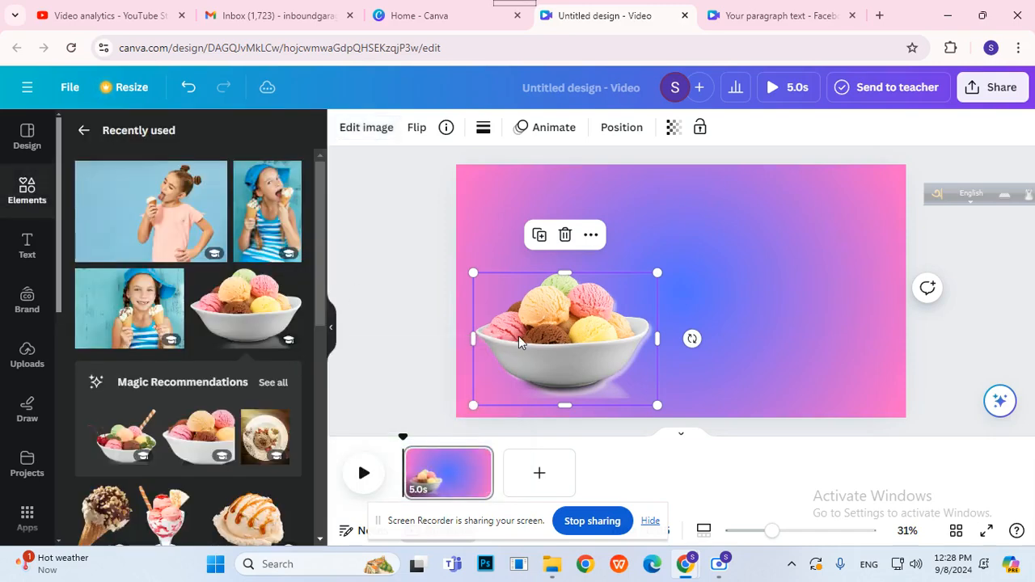
left_click(418, 310)
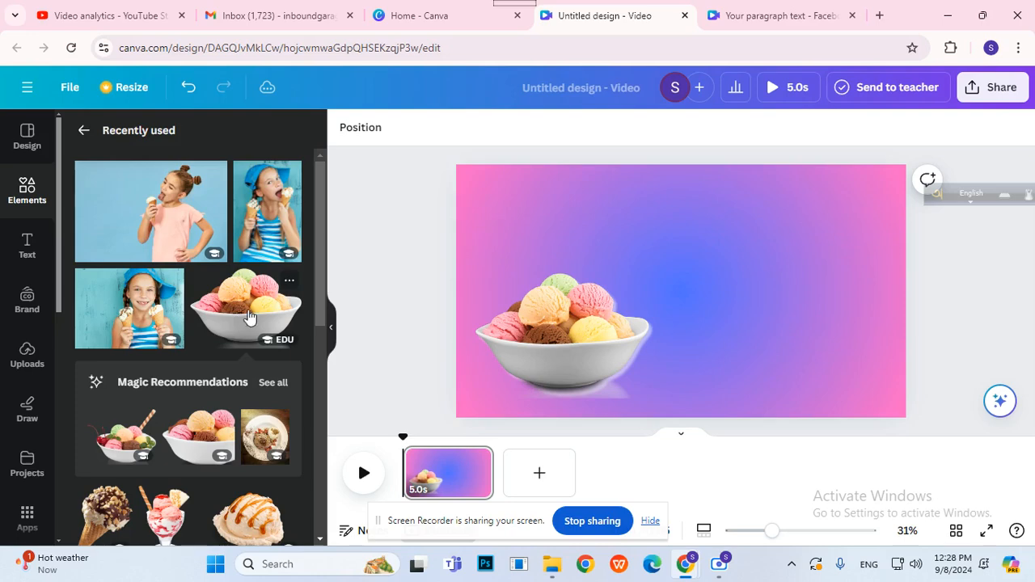
scroll(279, 315, "down", 2)
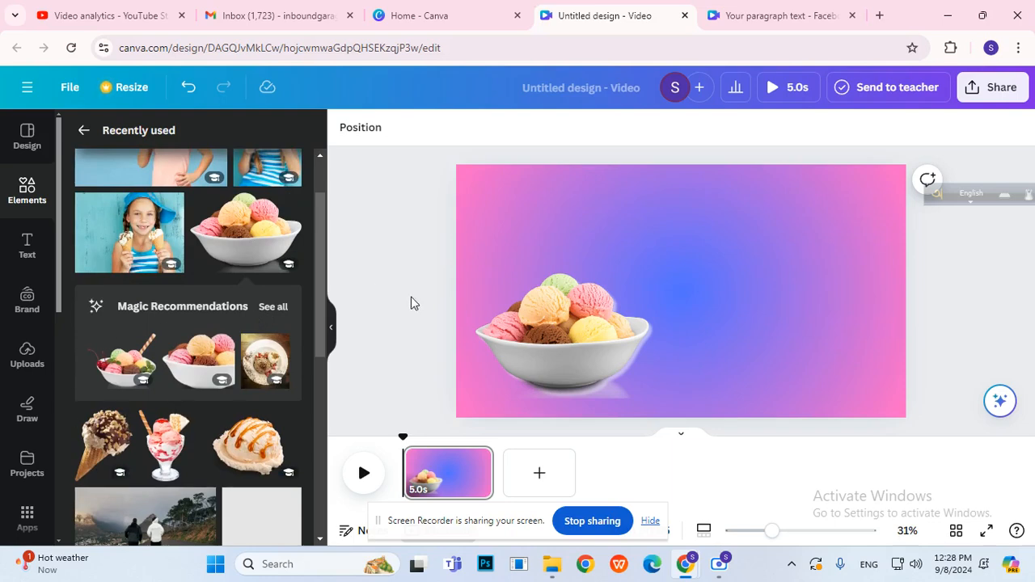
Browse all Magic Recommendations for the ice cream bowl photo and return to the recently used elements
scroll(190, 291, "up", 2)
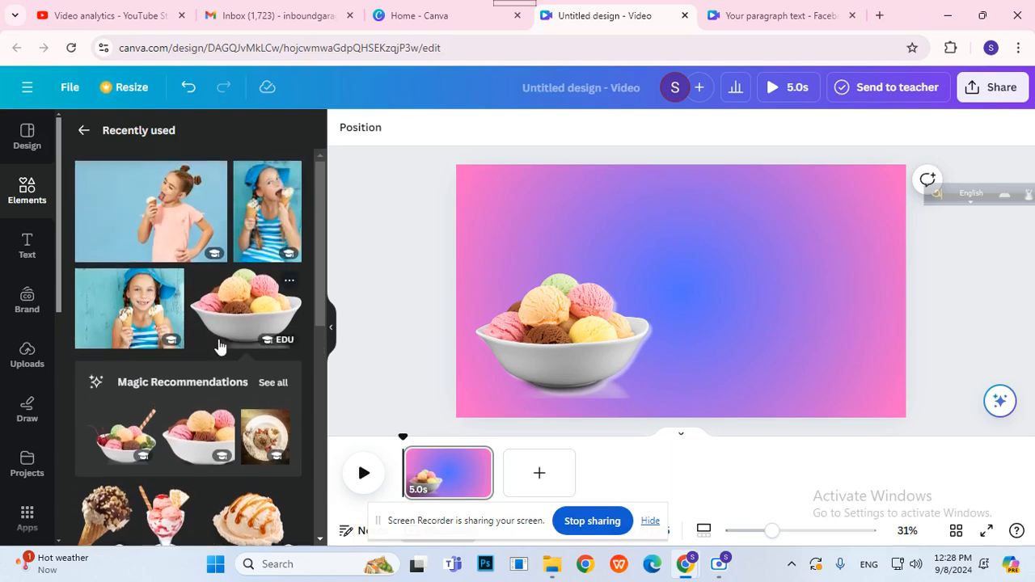
left_click(276, 387)
scroll(238, 348, "down", 3)
scroll(234, 352, "up", 5)
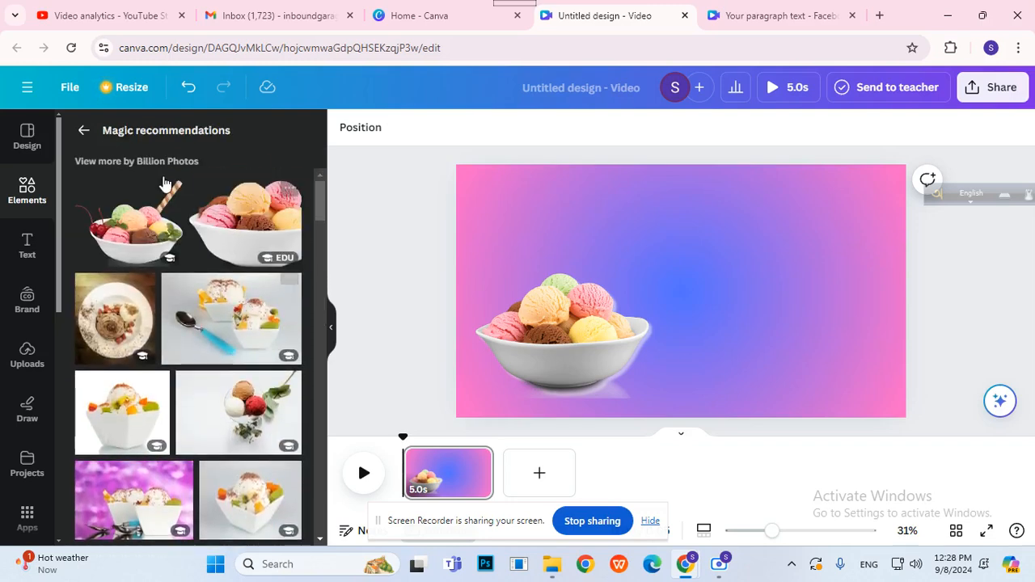
left_click(83, 131)
scroll(151, 359, "down", 2)
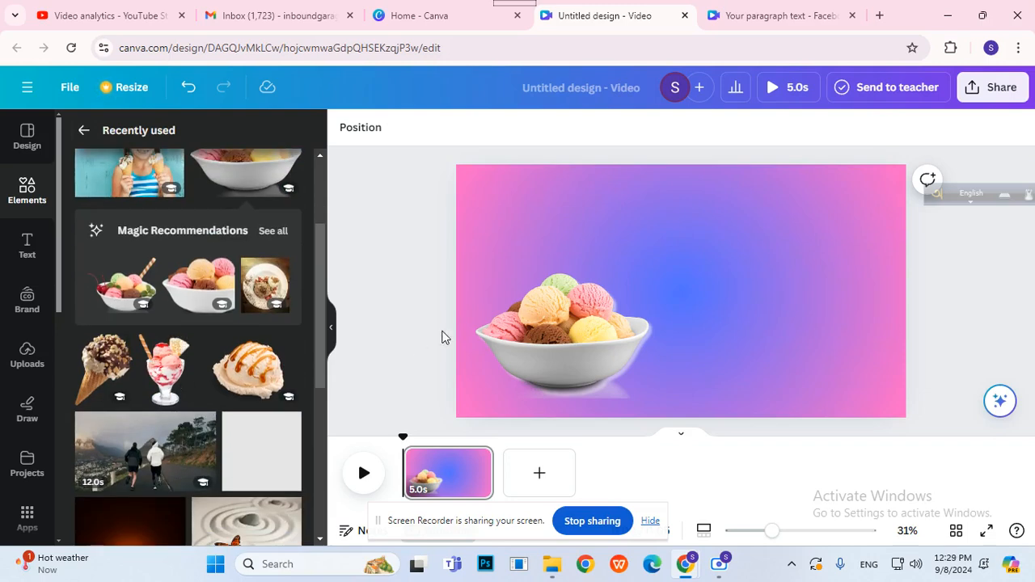
Try the photo's yellow-orange and brown on the page background, and settle on the solid teal-blue default color
left_click(494, 208)
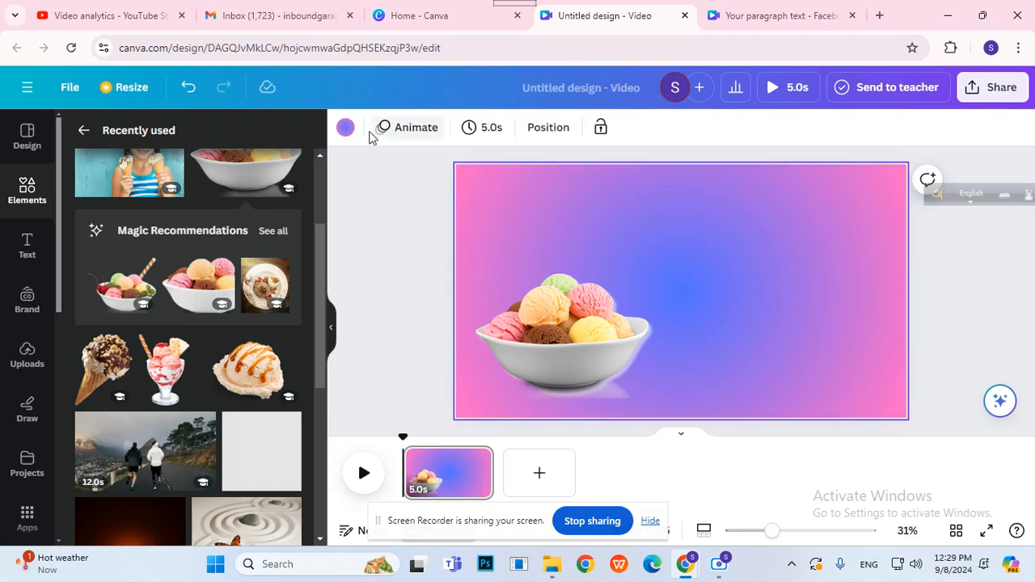
left_click(345, 128)
scroll(190, 353, "down", 2)
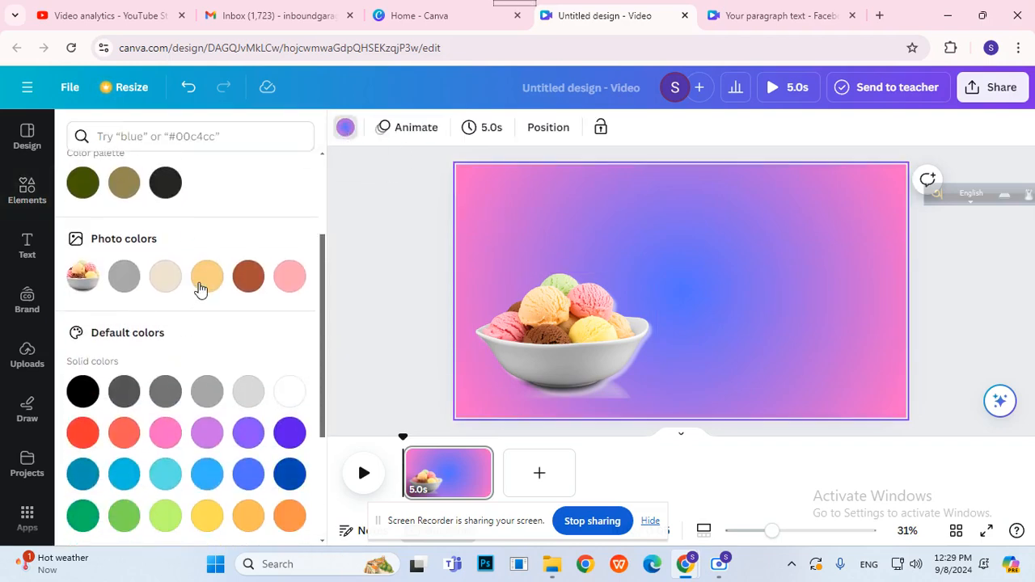
left_click(201, 285)
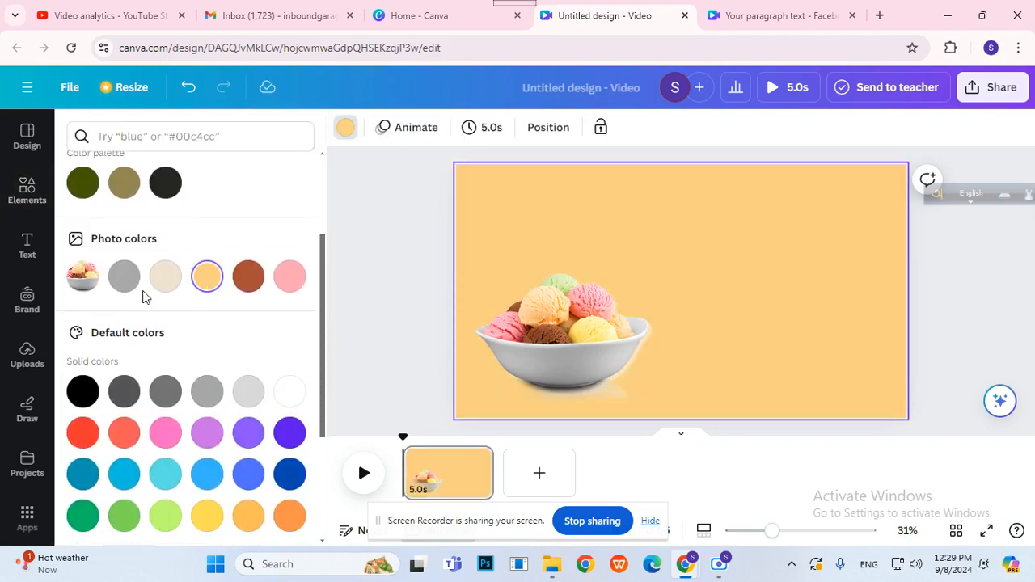
left_click(259, 289)
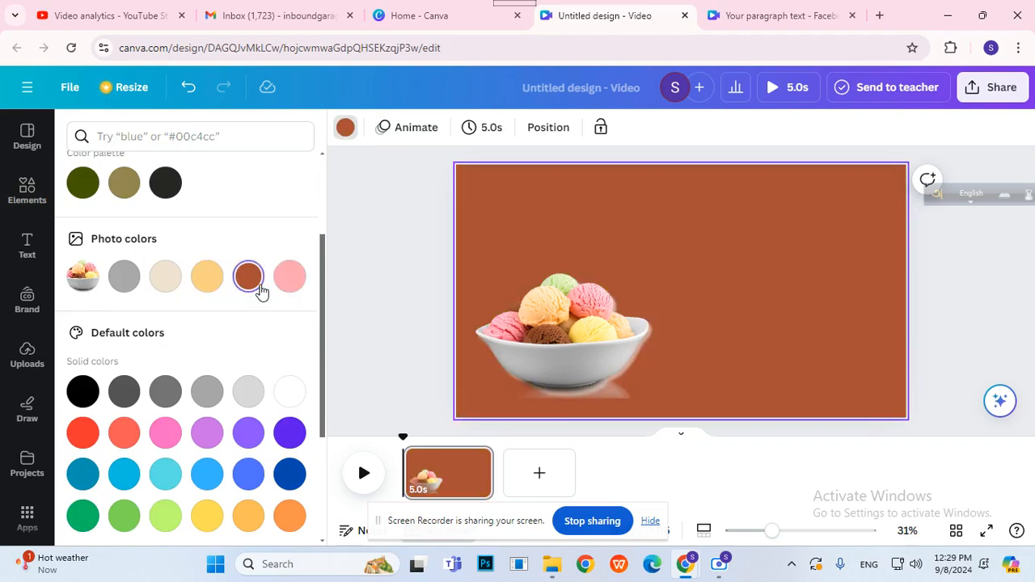
left_click(204, 296)
scroll(196, 364, "down", 2)
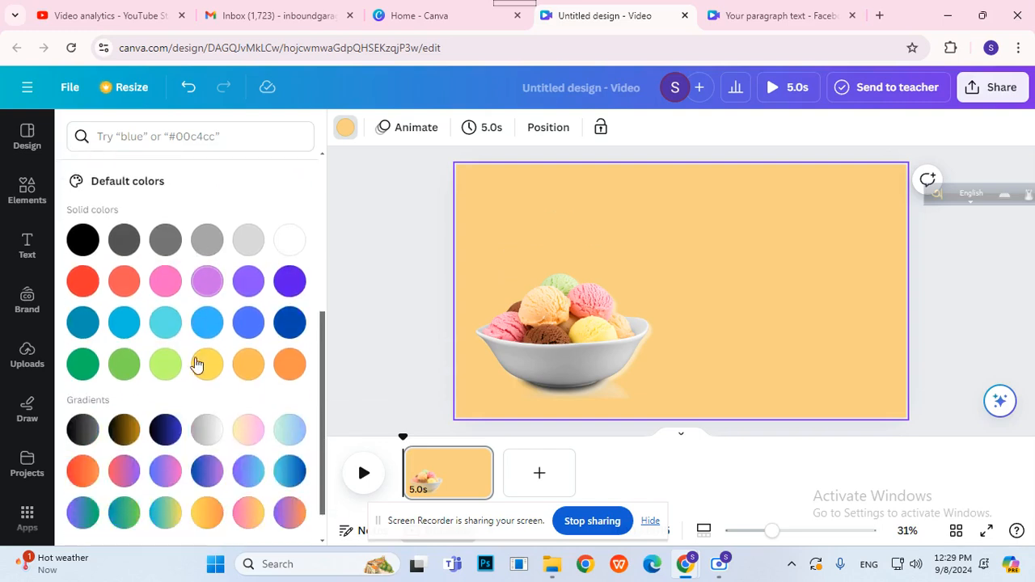
left_click(84, 326)
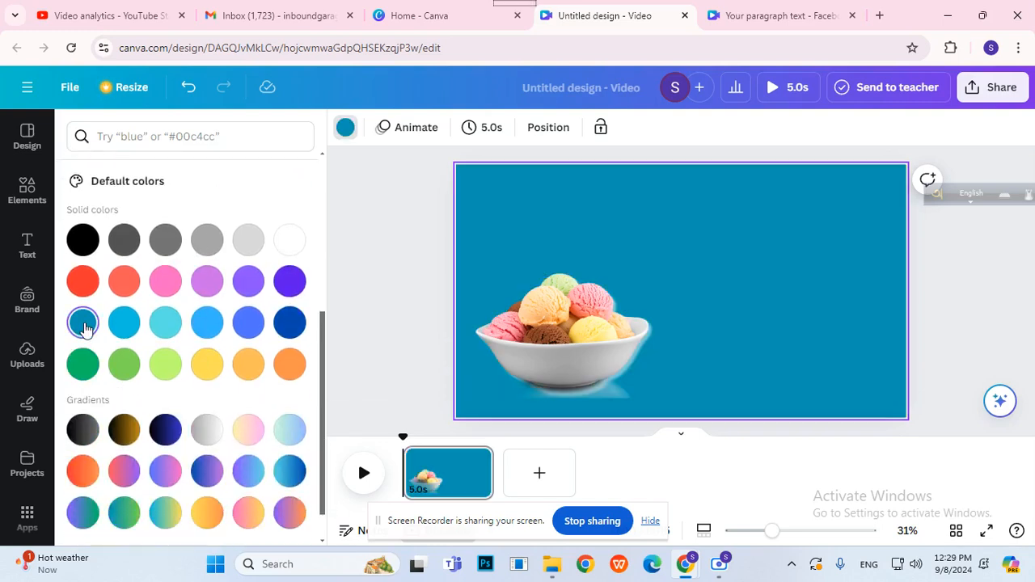
left_click(367, 290)
Enlarge the ice cream bowl photo slightly and reposition it in the page's lower-left area
left_click(623, 341)
left_click_drag(654, 273, 677, 236)
left_click_drag(630, 316, 624, 319)
Add the recently used portrait photo of the girl in the blue cap and enlarge it to fill the page height on the right side
scroll(283, 303, "up", 2)
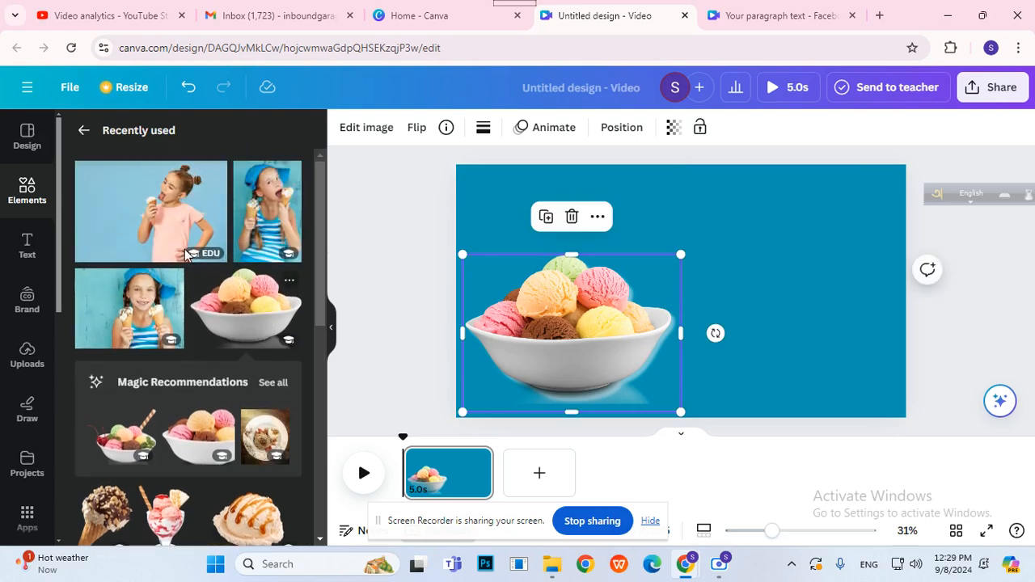
left_click(274, 223)
left_click_drag(705, 333, 809, 360)
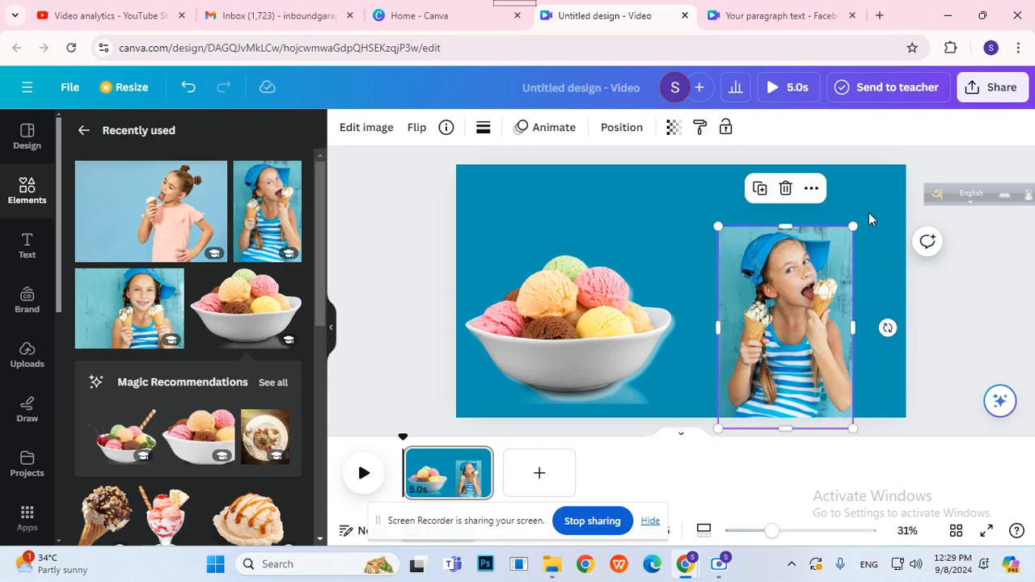
mouse_move(852, 226)
left_mouse_down()
mouse_move(858, 197)
mouse_move(892, 150)
mouse_move(838, 236)
left_mouse_up()
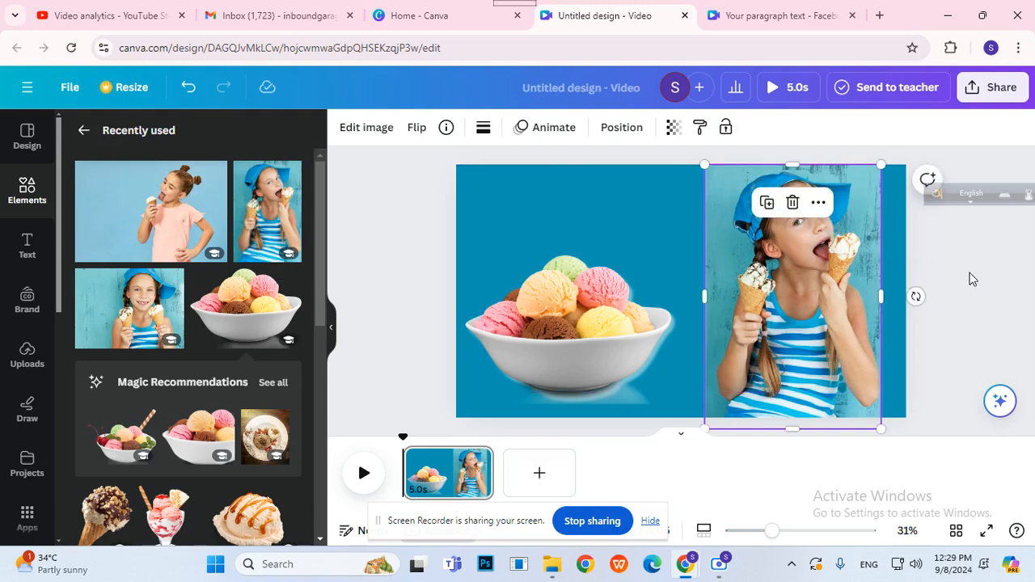
Remove the background from the photo of the girl with BG Remover
left_click(973, 300)
left_click(751, 268)
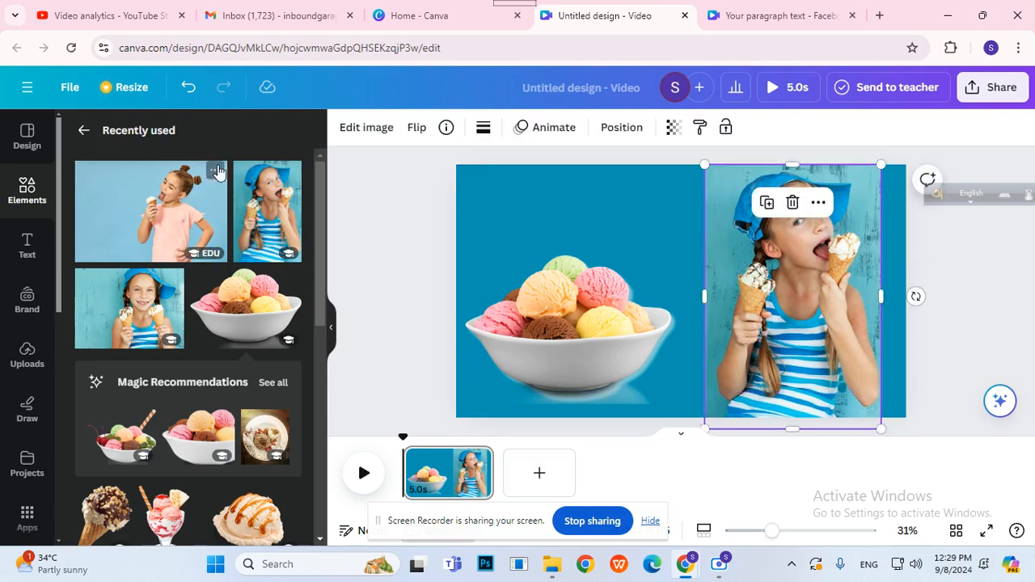
left_click(364, 130)
left_click(135, 236)
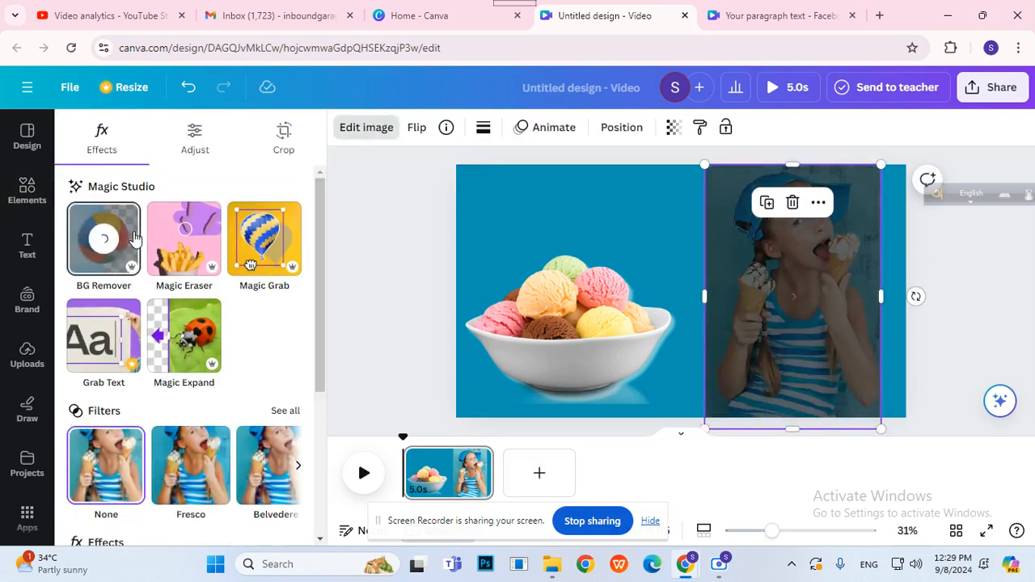
left_click(942, 317)
Nudge the ice cream bowl slightly right and give it the Breathe animation, set to Out with a low scale
left_click_drag(536, 374, 545, 371)
left_click(392, 316)
left_click(511, 332)
left_click(534, 140)
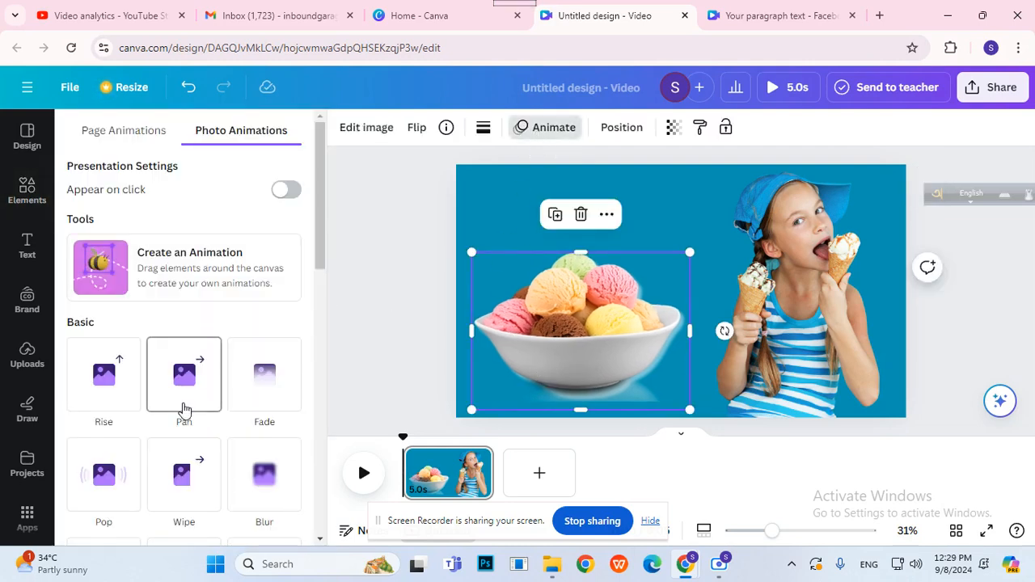
scroll(184, 407, "down", 3)
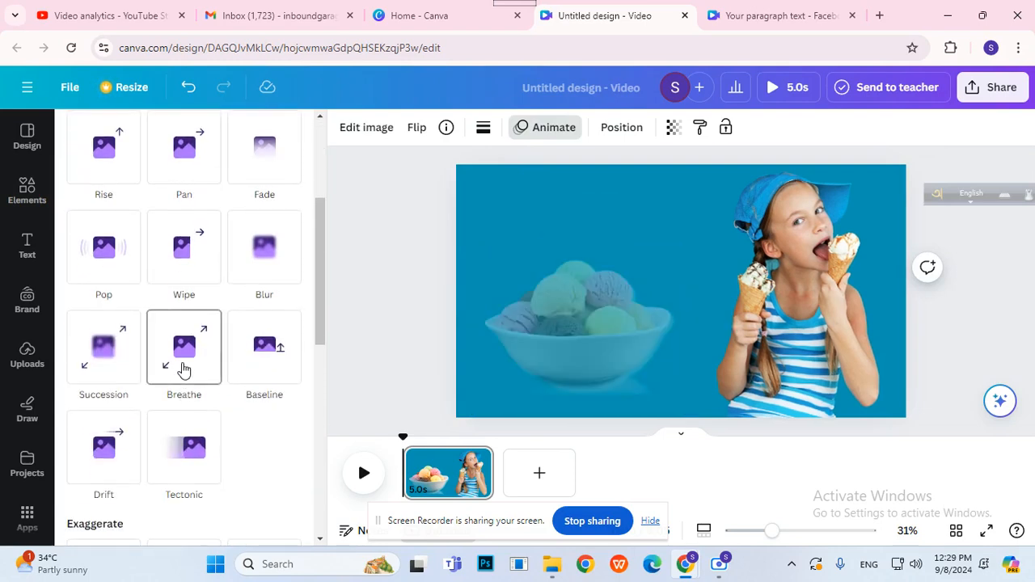
left_click(183, 369)
left_click_drag(171, 461, 89, 476)
left_click(103, 493)
left_click(208, 490)
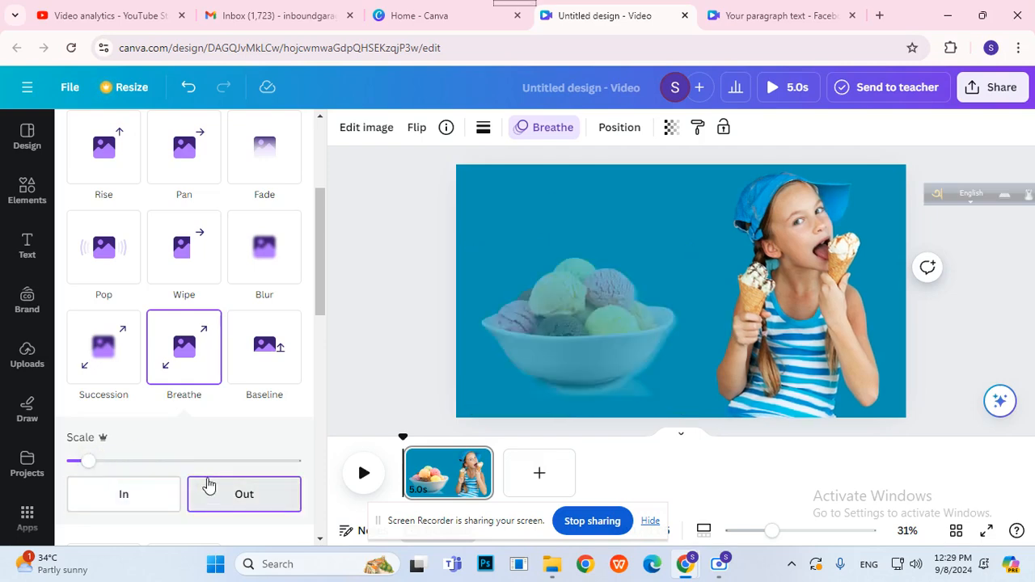
Raise the scale of the bowl's Breathe animation to about the middle of its range
scroll(291, 377, "down", 3)
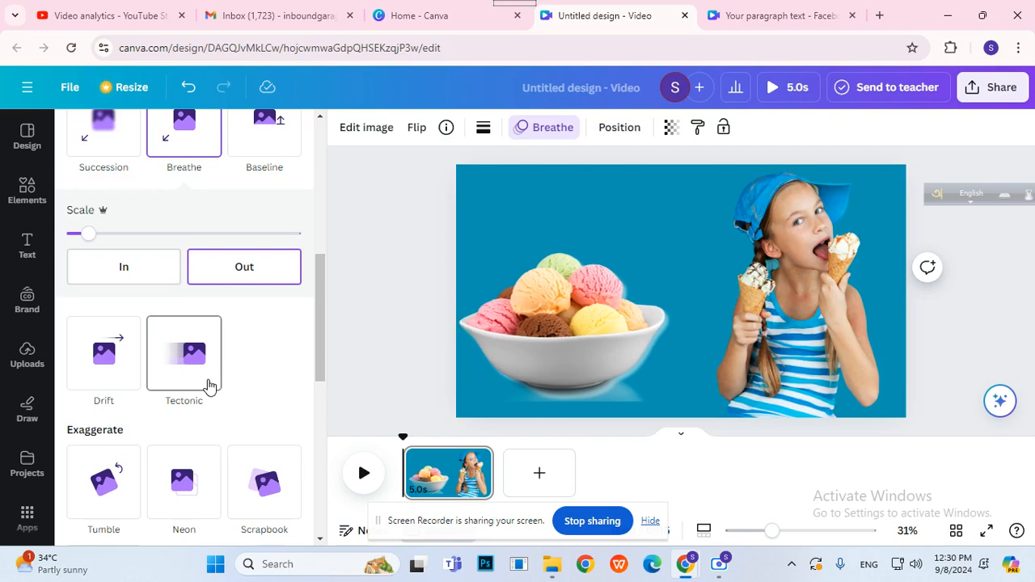
scroll(279, 388, "up", 2)
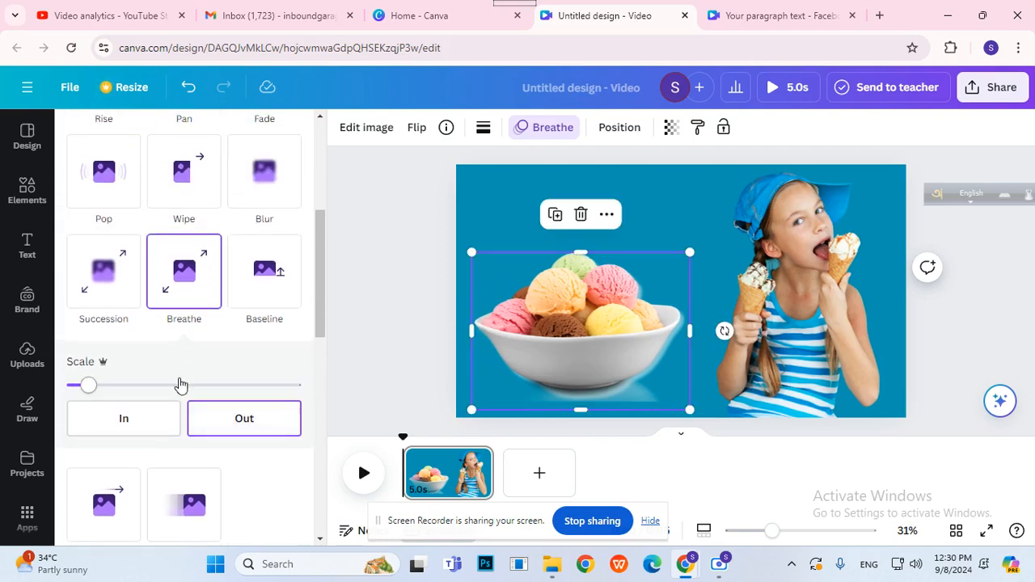
left_click(179, 384)
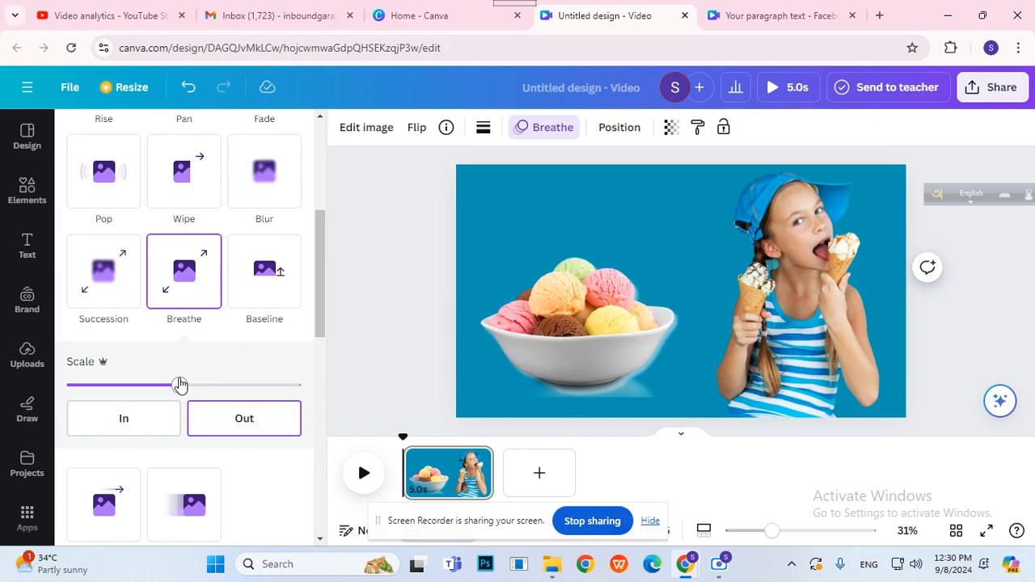
left_click(374, 348)
Apply the Pan animation to the photo of the girl, moving leftward on enter
left_click(751, 358)
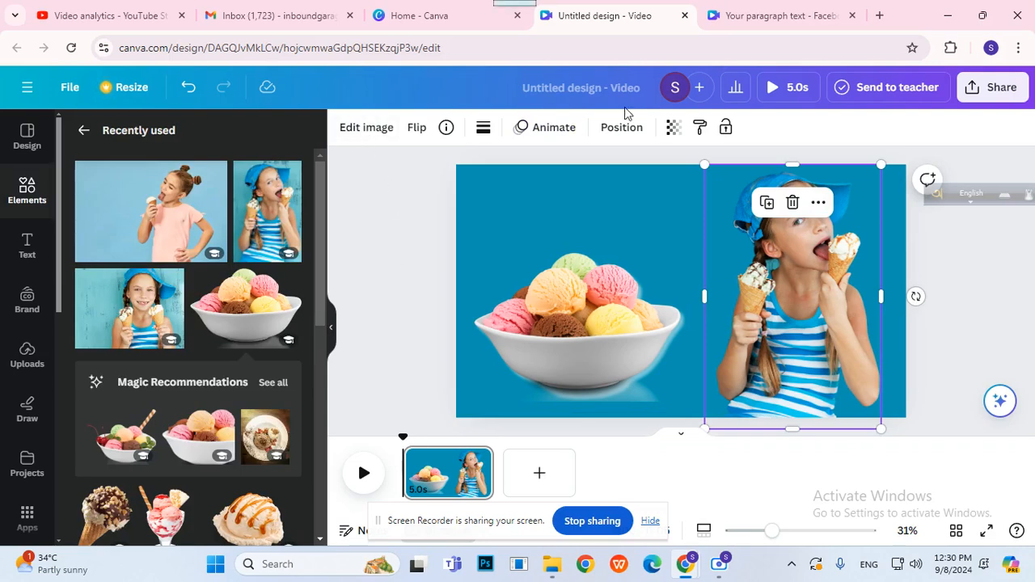
left_click(552, 129)
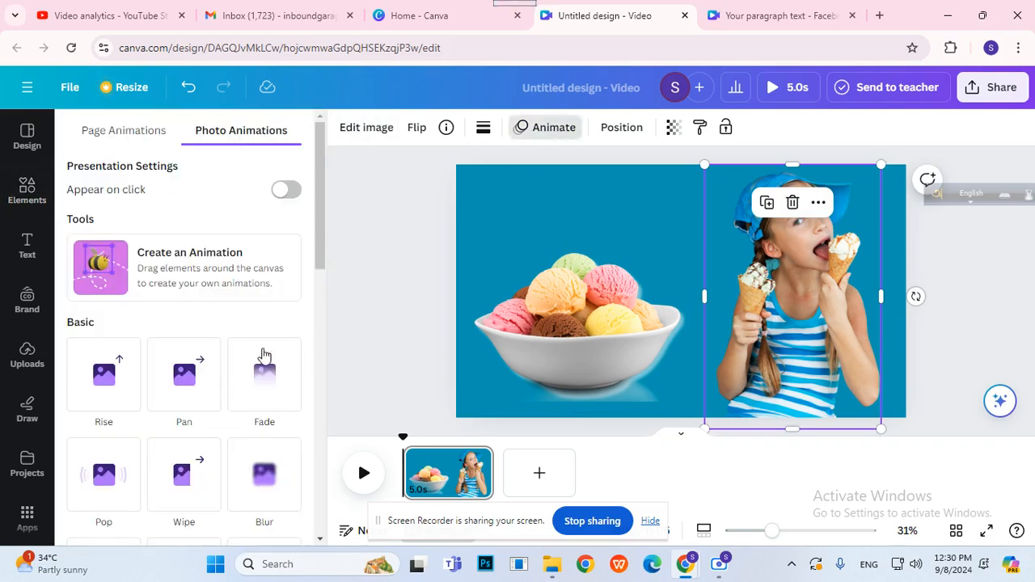
left_click(184, 381)
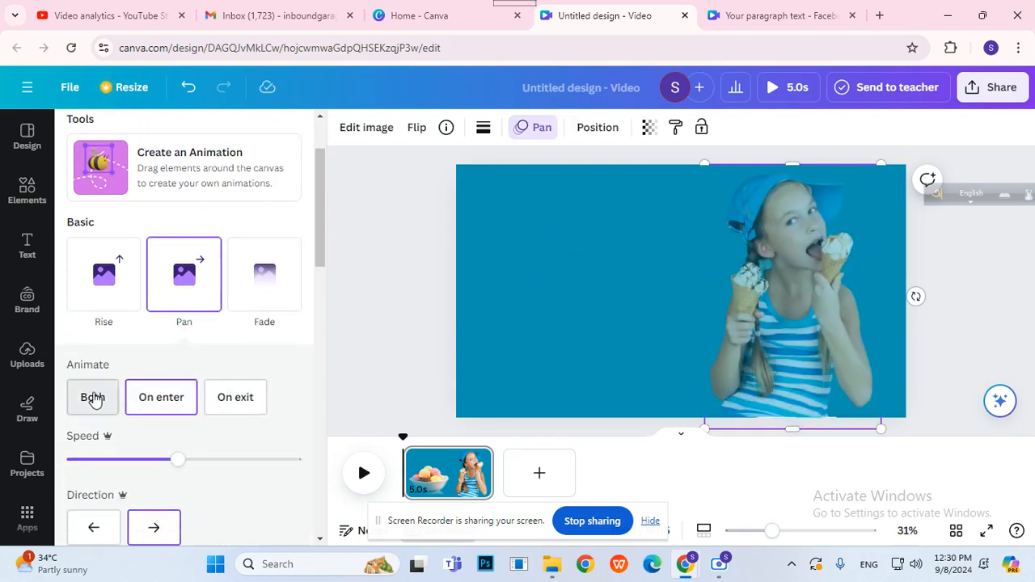
scroll(95, 469, "down", 1)
left_click(89, 451)
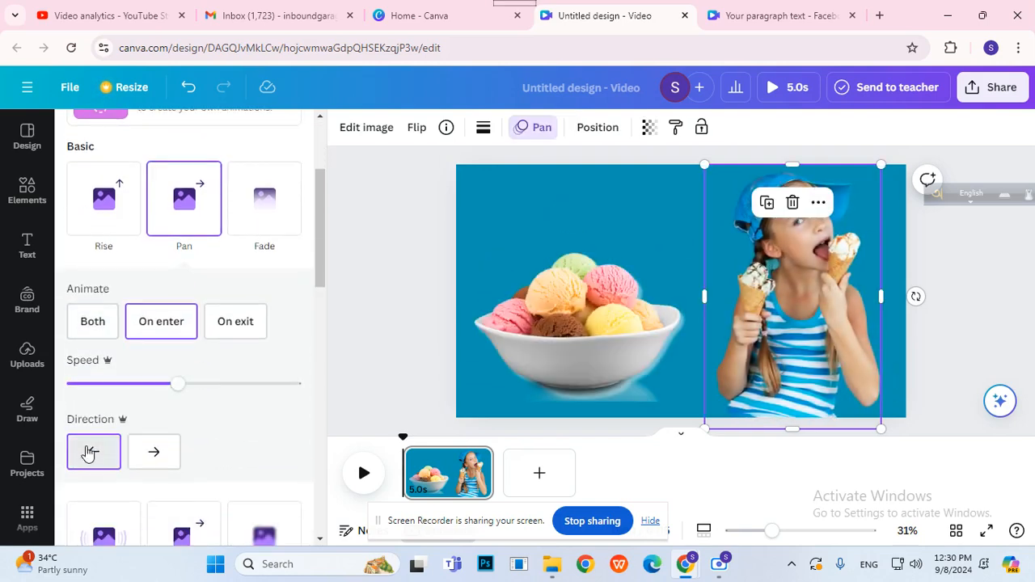
left_click(474, 422)
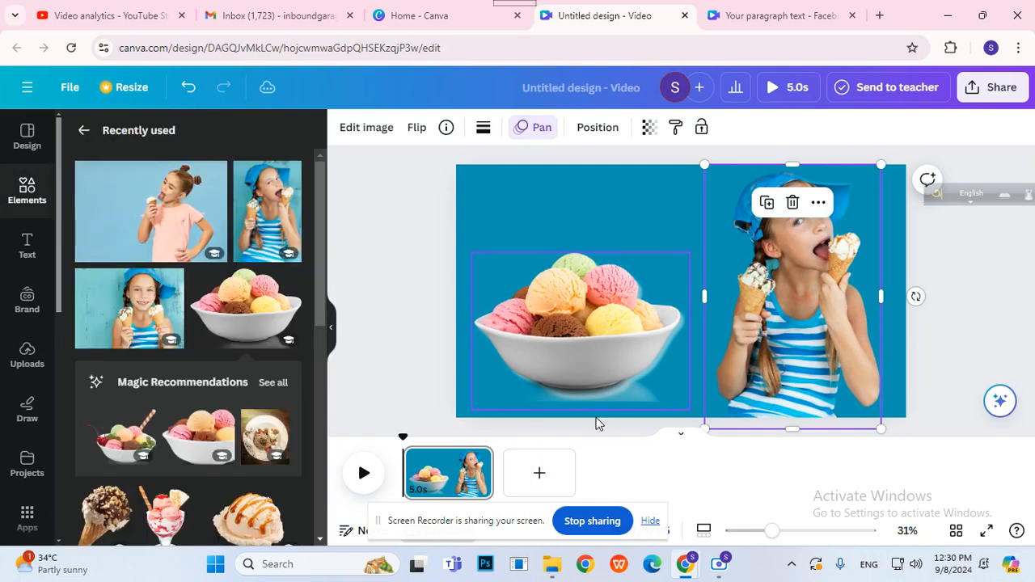
Add a second page and place the recommended ice cream bowl with cherries and wafer, shrunk, on its left side
left_click(539, 473)
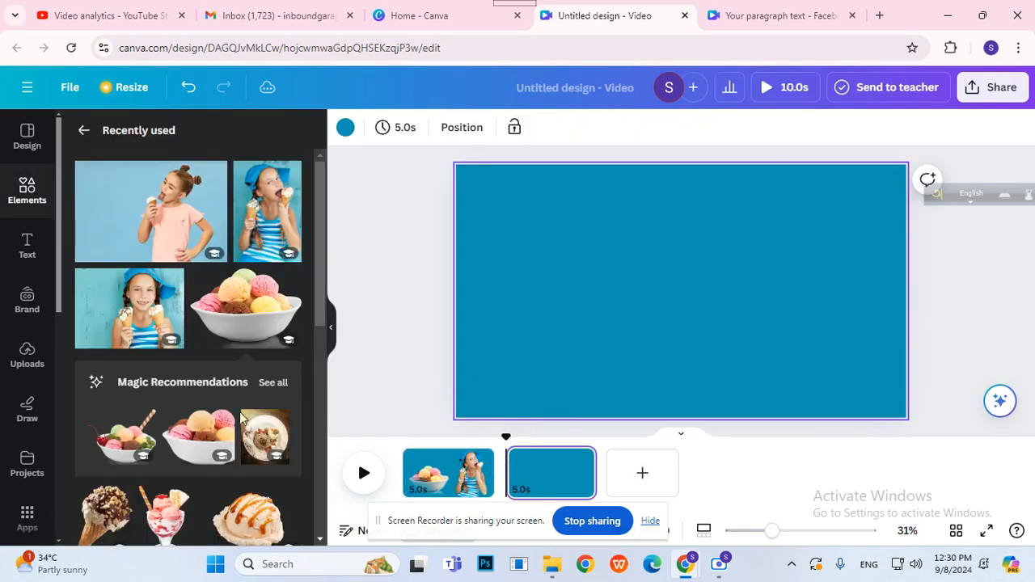
scroll(222, 417, "down", 2)
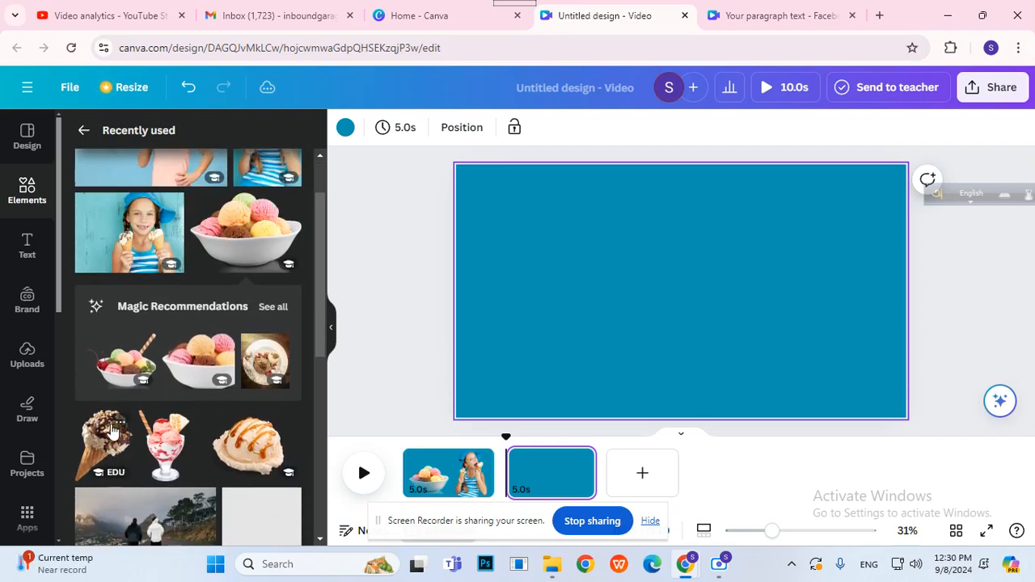
left_click(117, 374)
left_click_drag(733, 350, 640, 360)
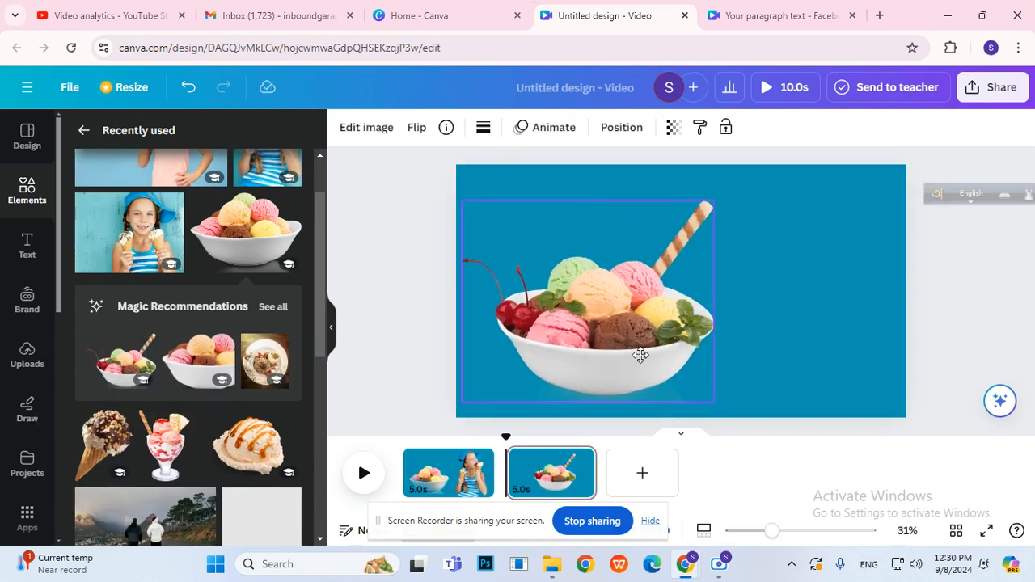
left_click_drag(473, 200, 527, 232)
left_click_drag(615, 323, 564, 335)
Apply a Drop shadow in white to the cherry-and-wafer ice cream bowl
left_click(374, 138)
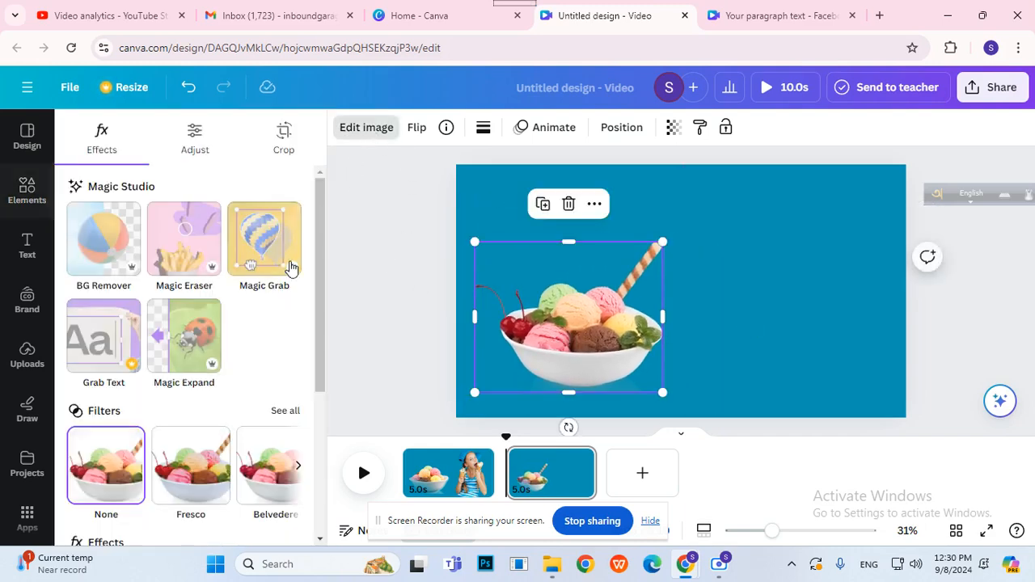
scroll(142, 459, "down", 3)
left_click(141, 458)
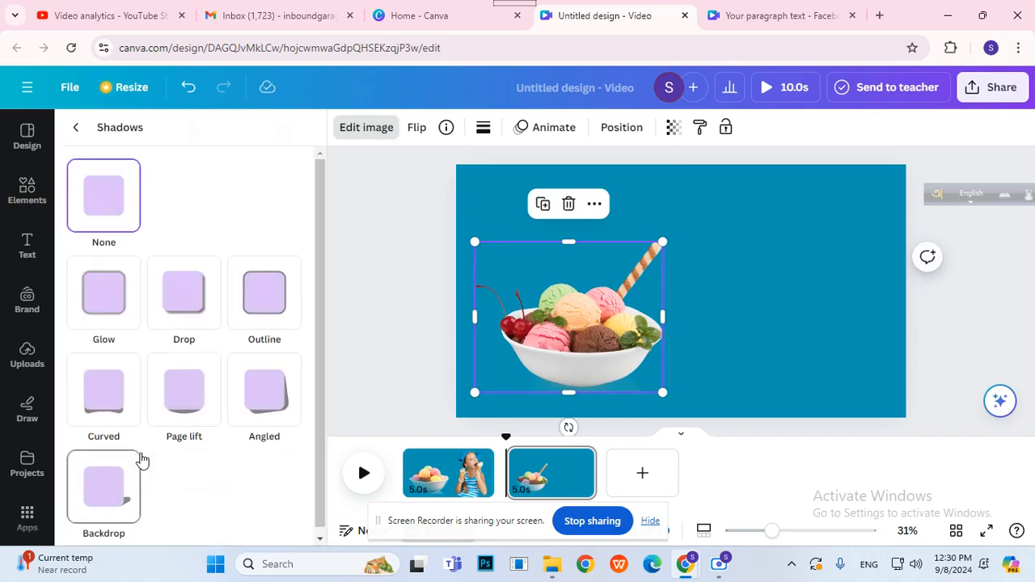
left_click(188, 313)
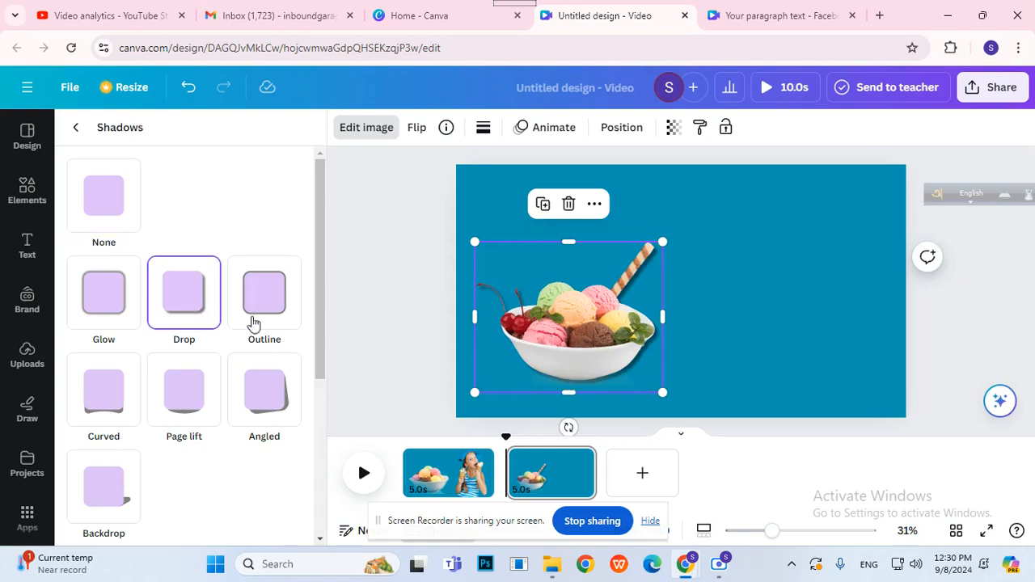
scroll(256, 416, "down", 3)
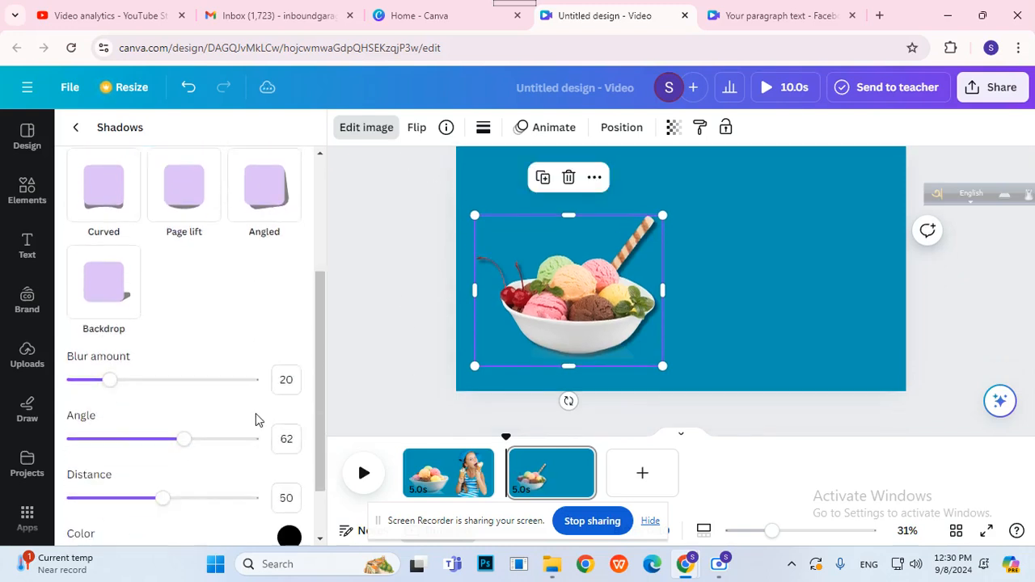
left_click(289, 514)
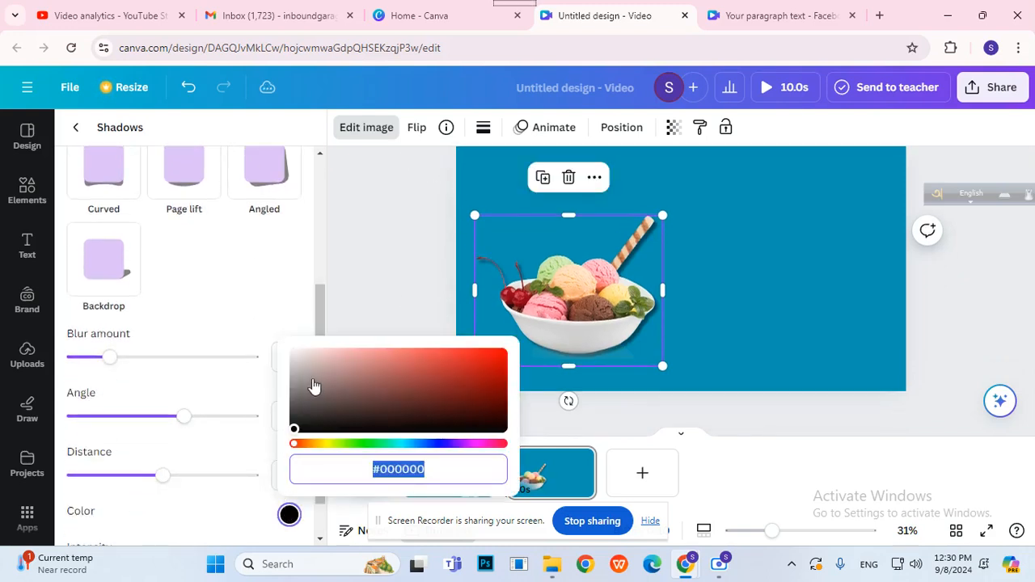
left_click_drag(313, 392, 283, 336)
left_click(370, 258)
left_click(372, 259)
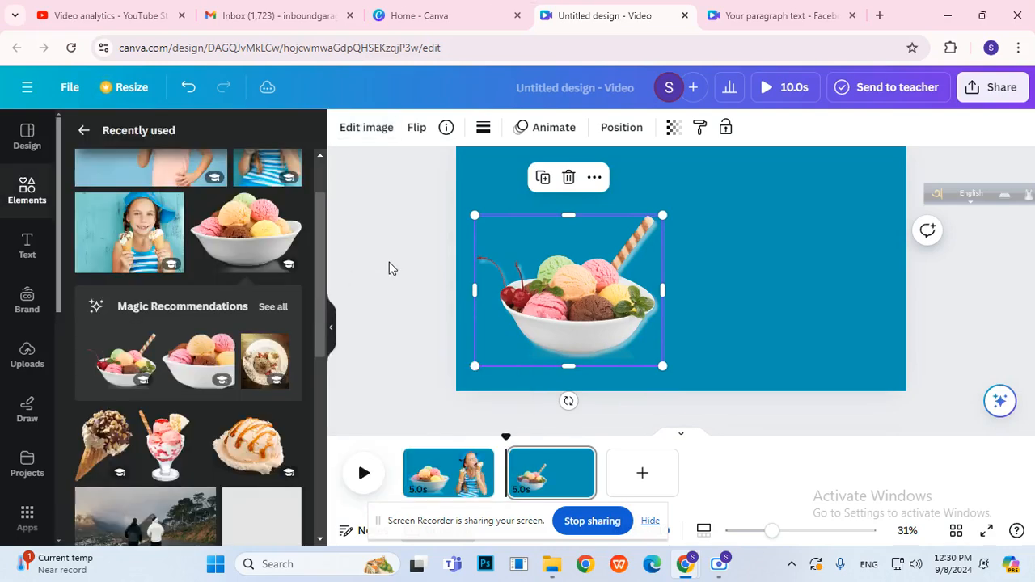
left_click(389, 263)
Enlarge the cherry-and-wafer ice cream bowl and shift it slightly on the second page's left half
left_click(574, 348)
left_click_drag(661, 240, 685, 199)
left_click_drag(619, 318, 609, 319)
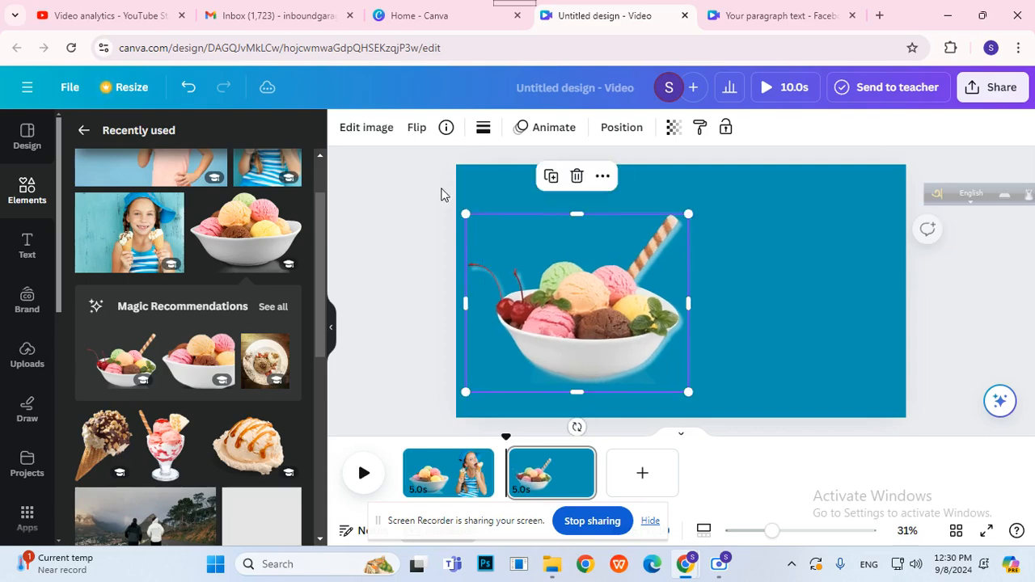
Apply the Pan animation to the cherry-and-wafer ice cream bowl, on enter and moving rightward, at the slowest speed
left_click(550, 127)
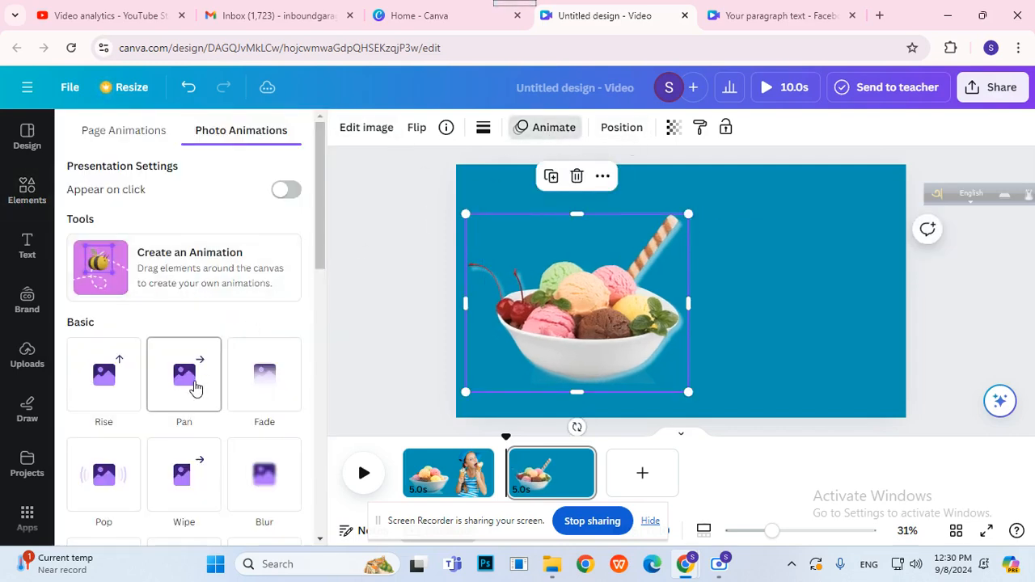
left_click(194, 388)
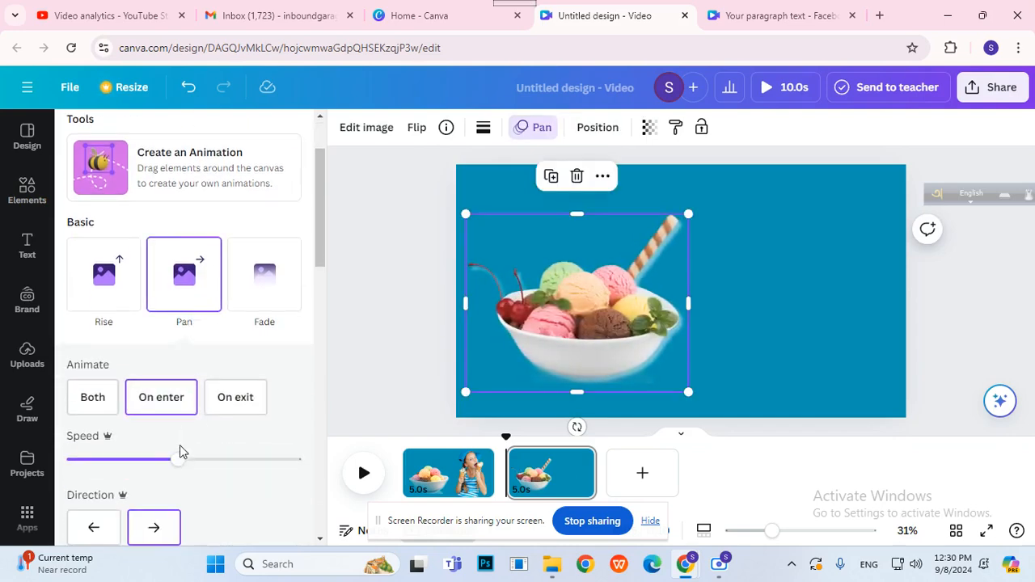
left_click_drag(177, 463, 12, 459)
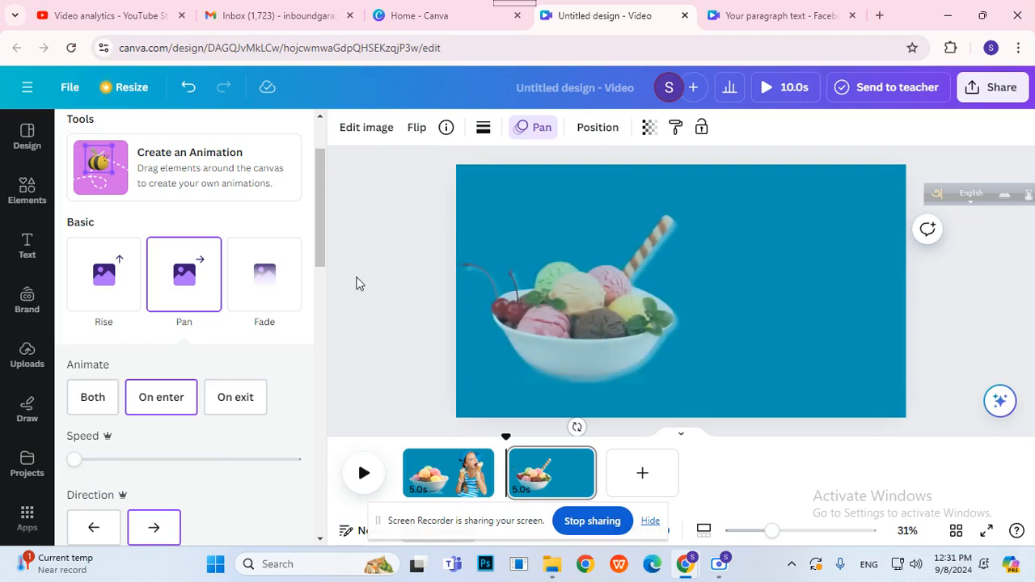
left_click(375, 302)
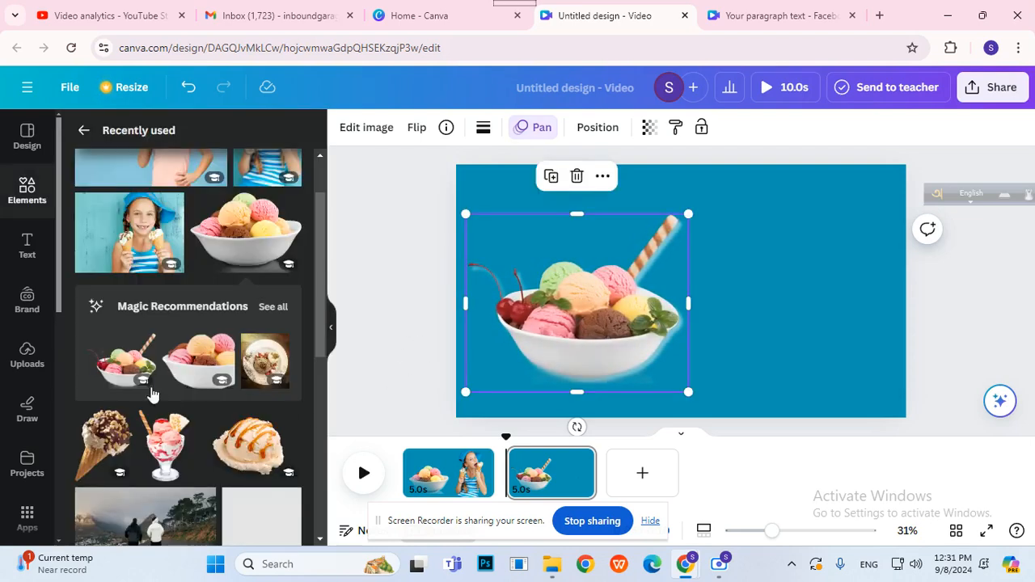
Add the recently used photo of the girl in the pink shirt to the second page's right half and enlarge it to nearly page height
scroll(153, 380, "up", 2)
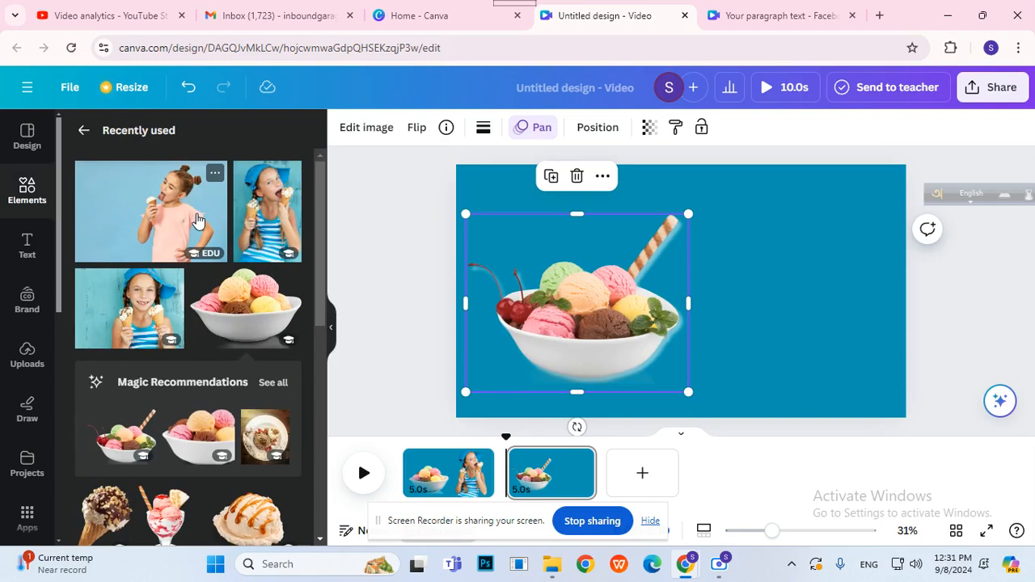
left_click(197, 220)
left_click_drag(541, 305, 714, 277)
left_click_drag(818, 321, 803, 344)
left_click_drag(906, 210, 945, 173)
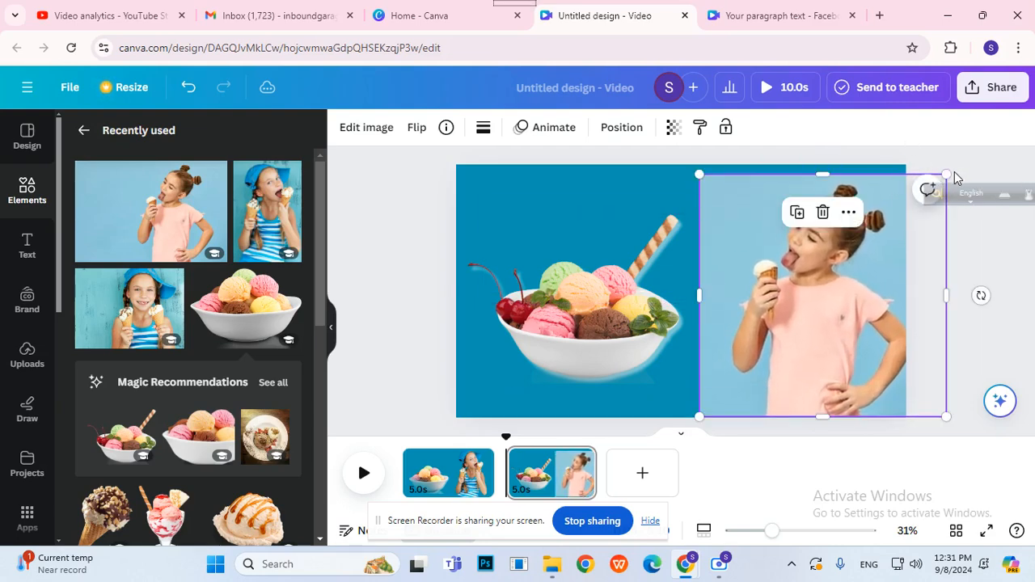
Shift the pink-shirt girl's photo up and left and crop its side so it fits the right half of the second page
left_click_drag(857, 243, 835, 231)
left_click_drag(940, 296, 906, 291)
left_click_drag(905, 420, 903, 416)
left_click_drag(902, 293, 911, 293)
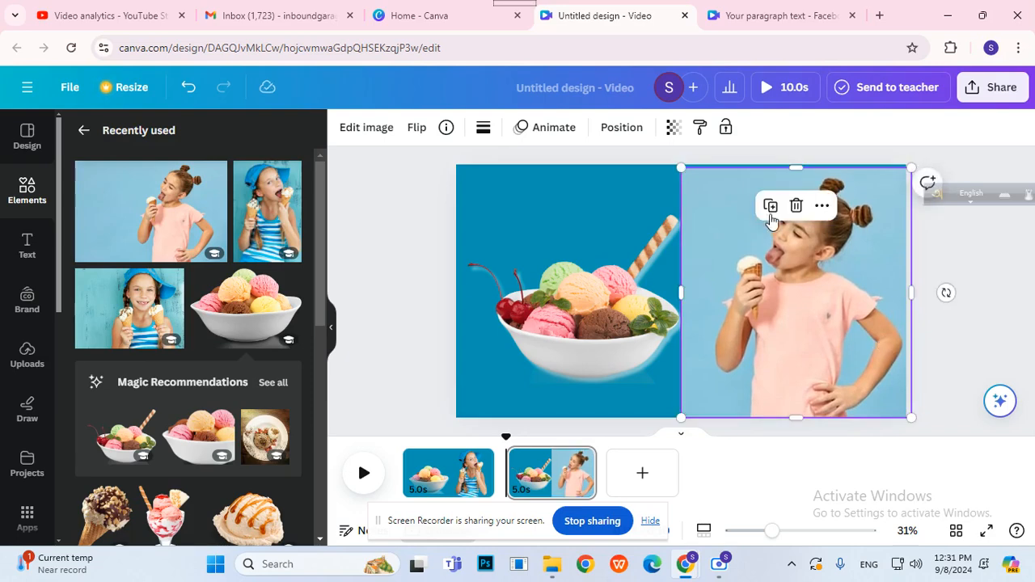
Remove the background from the photo of the girl in the pink shirt
left_click(344, 130)
left_click(134, 241)
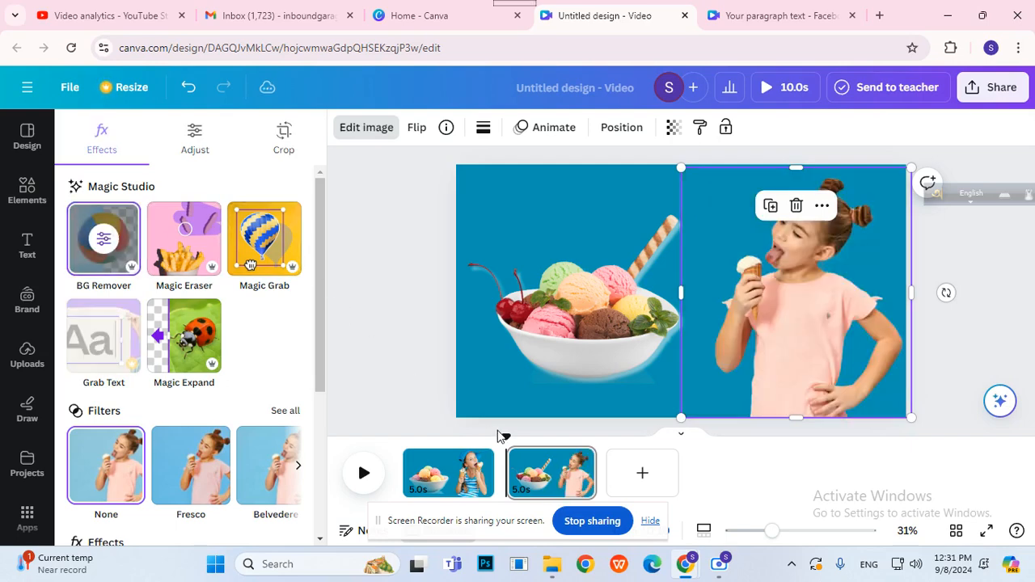
left_click(407, 277)
left_click(407, 276)
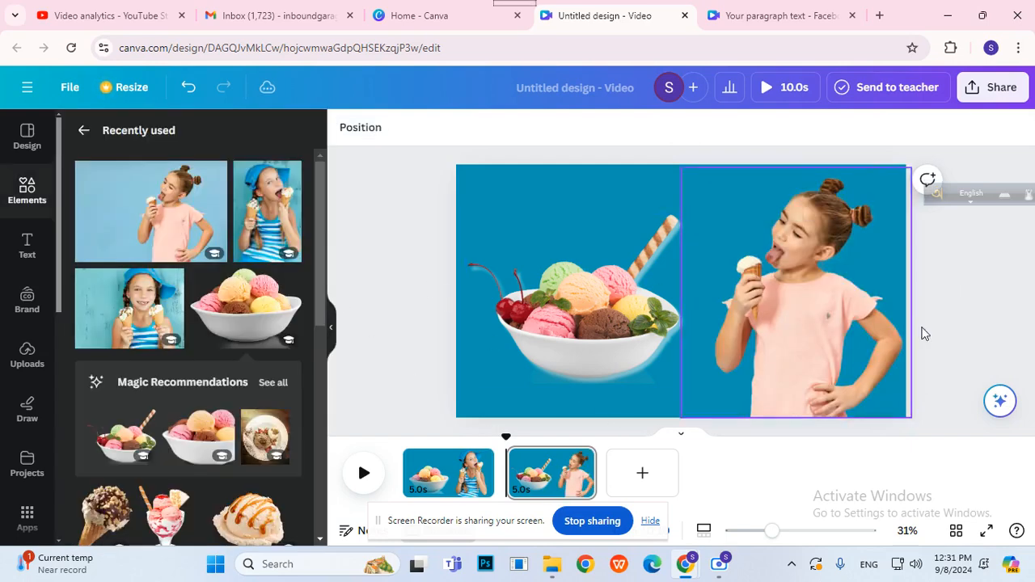
Apply the Photo Zoom animation to the photo of the girl in the pink shirt
left_click(792, 305)
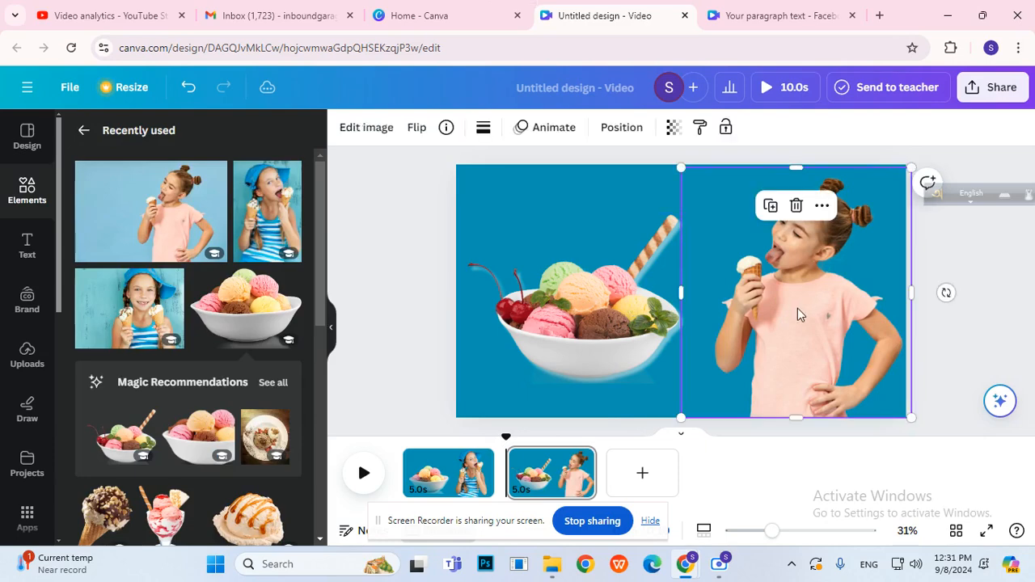
left_click(553, 129)
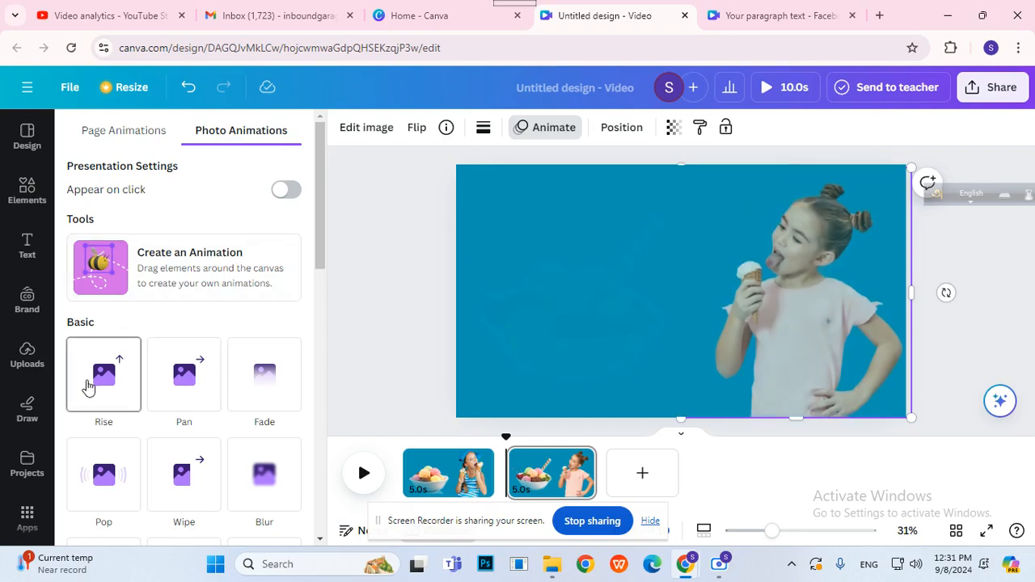
scroll(142, 453, "down", 1)
scroll(141, 453, "down", 1)
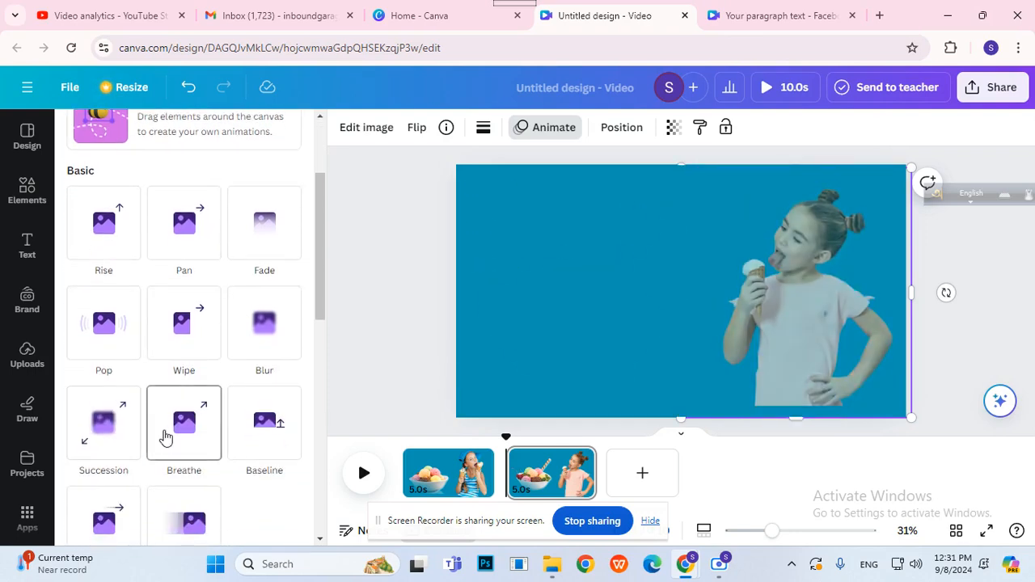
scroll(178, 434, "down", 2)
scroll(146, 443, "down", 2)
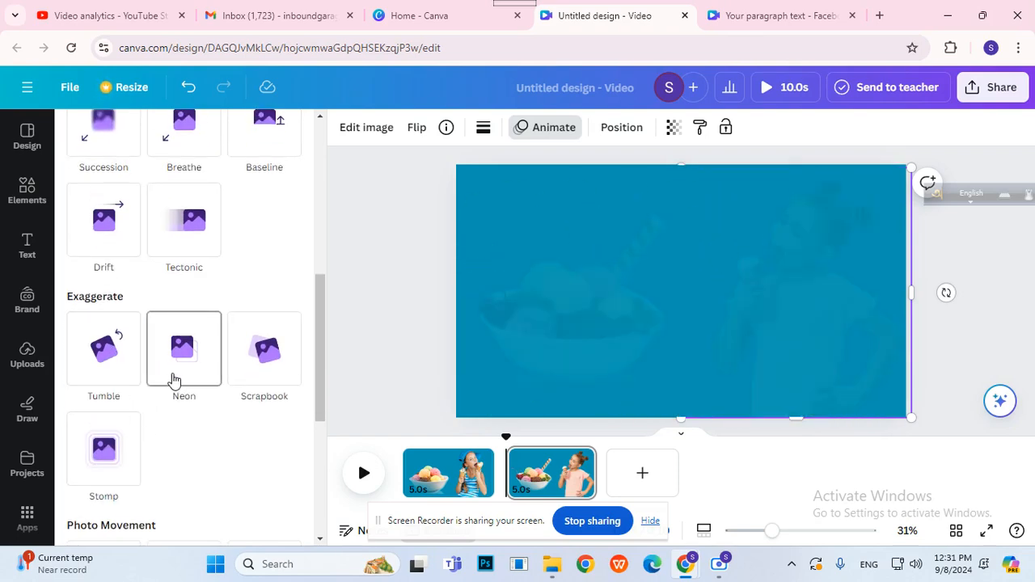
scroll(171, 381, "down", 2)
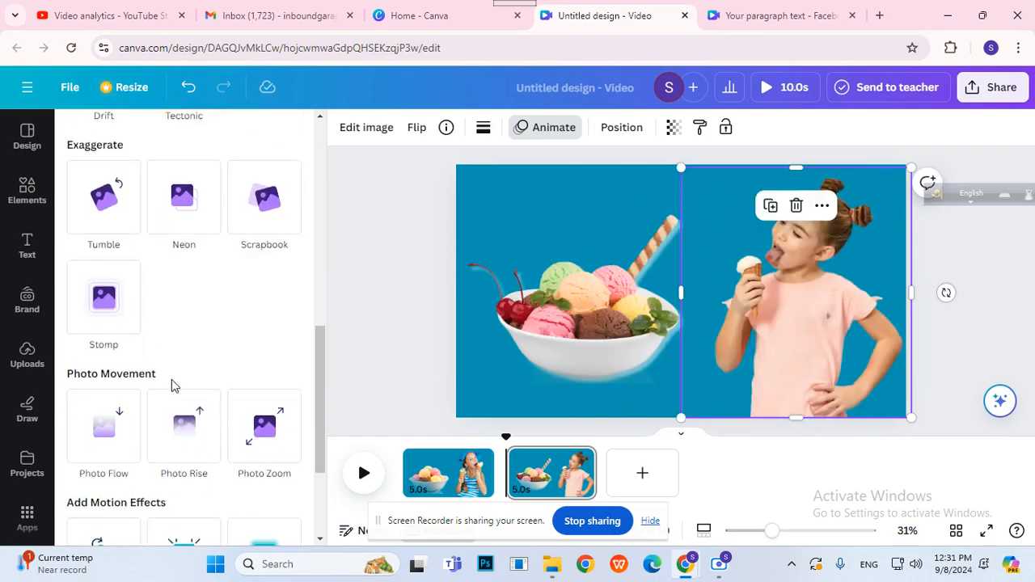
left_click(267, 434)
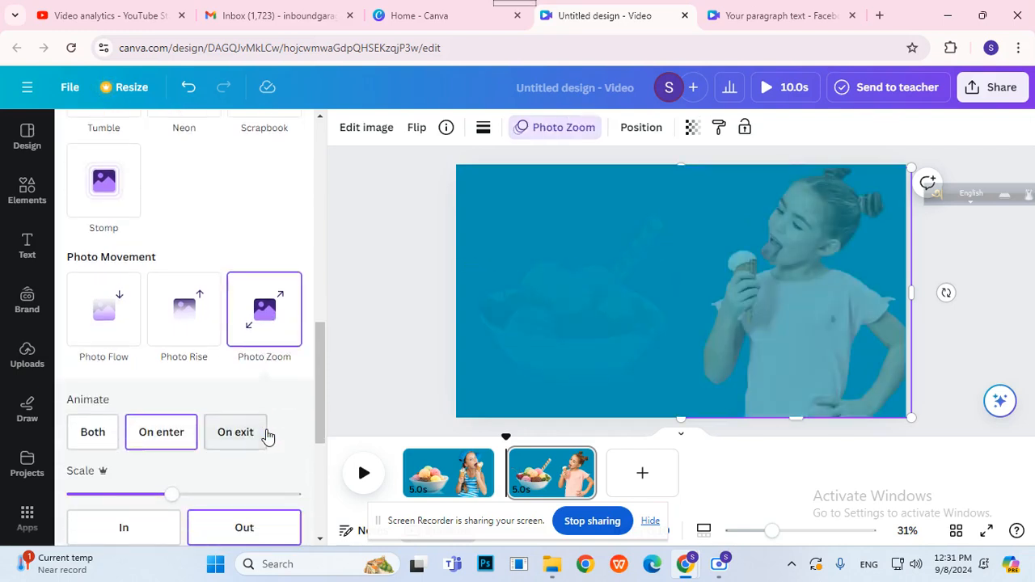
Set the girl's Photo Zoom to Both, zooming Out at a reduced scale, and extend the photo up to the page's upper edge
left_click(89, 447)
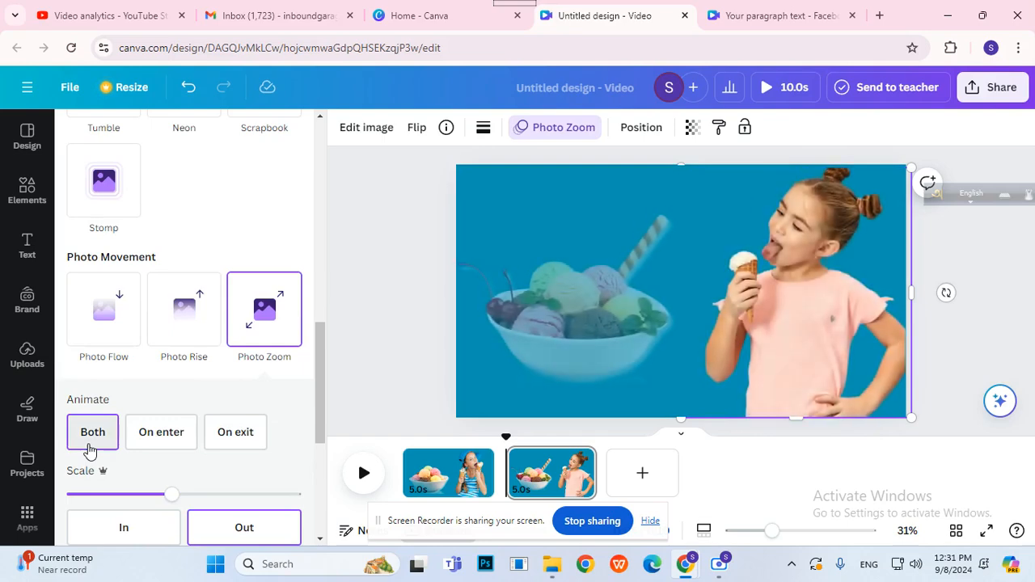
scroll(150, 476, "down", 1)
left_click(150, 476)
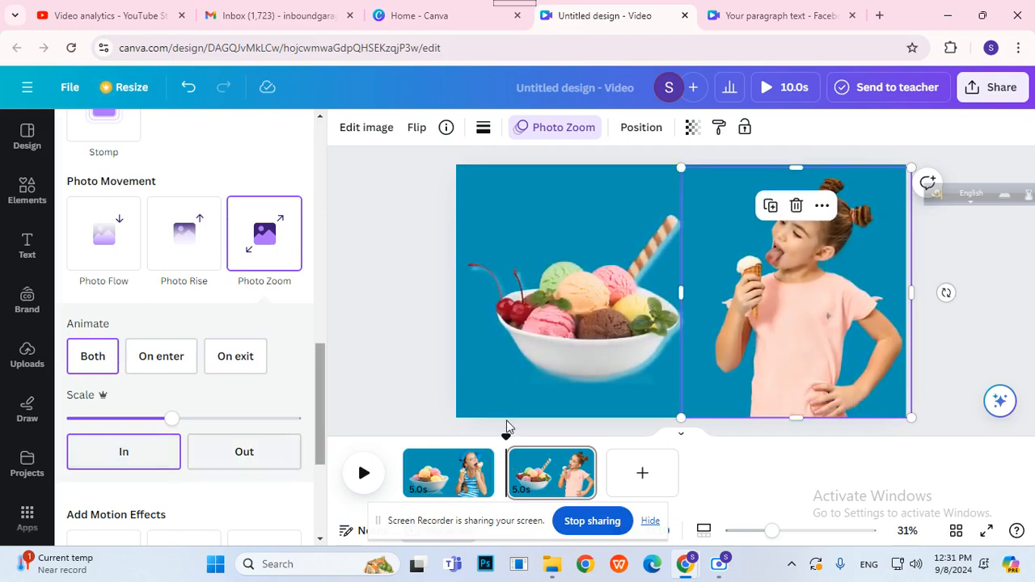
left_click_drag(798, 167, 797, 163)
left_click(209, 469)
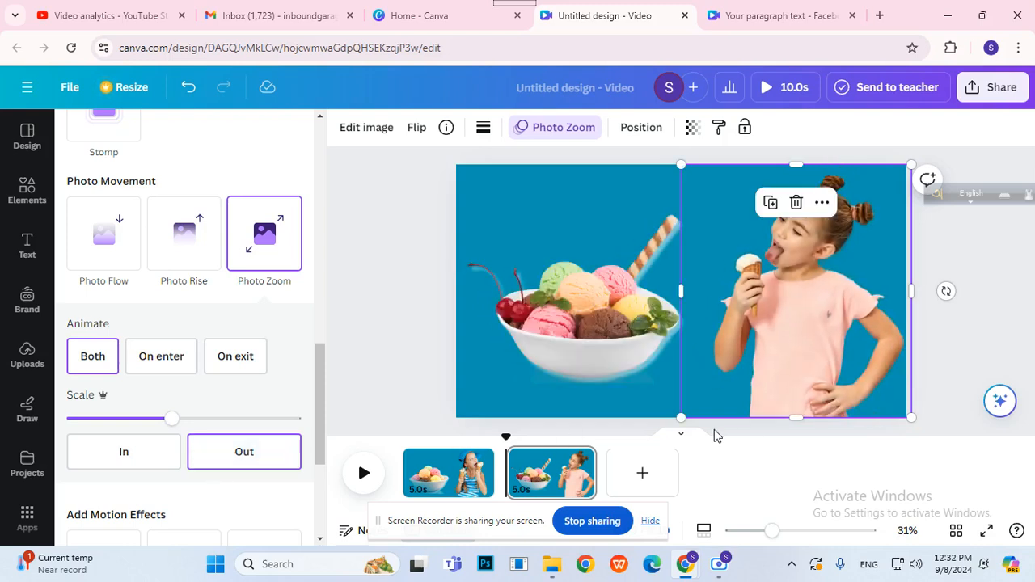
left_click(111, 424)
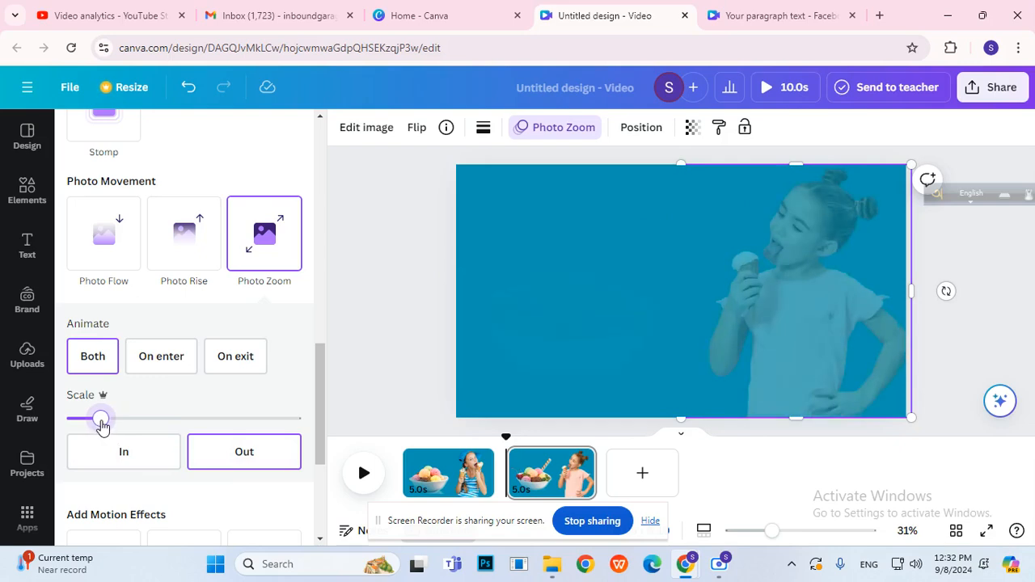
scroll(203, 396, "down", 2)
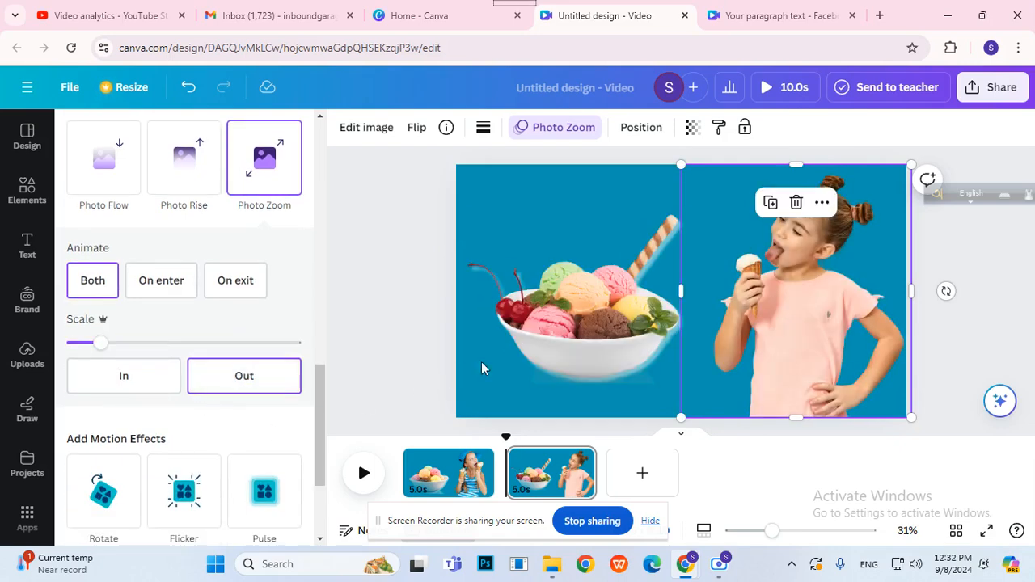
Preview the video and trim both pages to 2.6 s each
left_click(759, 97)
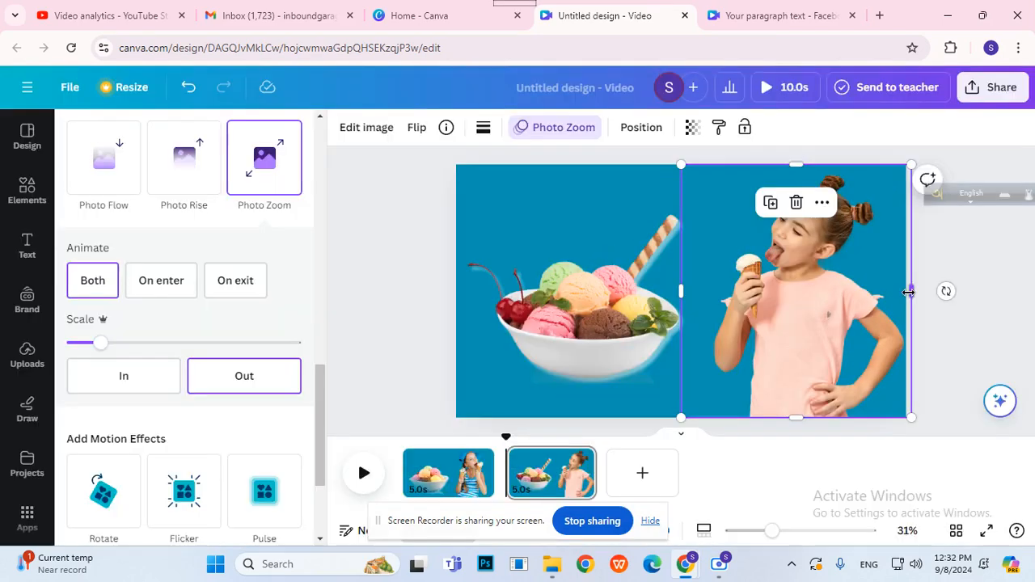
left_click(908, 294)
left_click_drag(487, 471, 454, 473)
left_click_drag(557, 476, 512, 469)
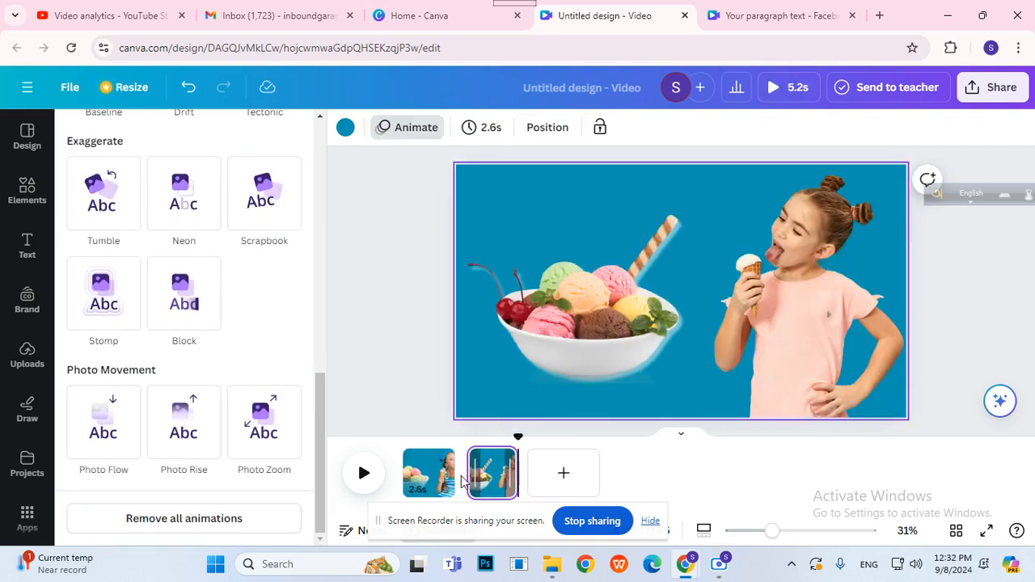
Add a Circle Wipe transition between the two pages and preview the video
left_click(467, 489)
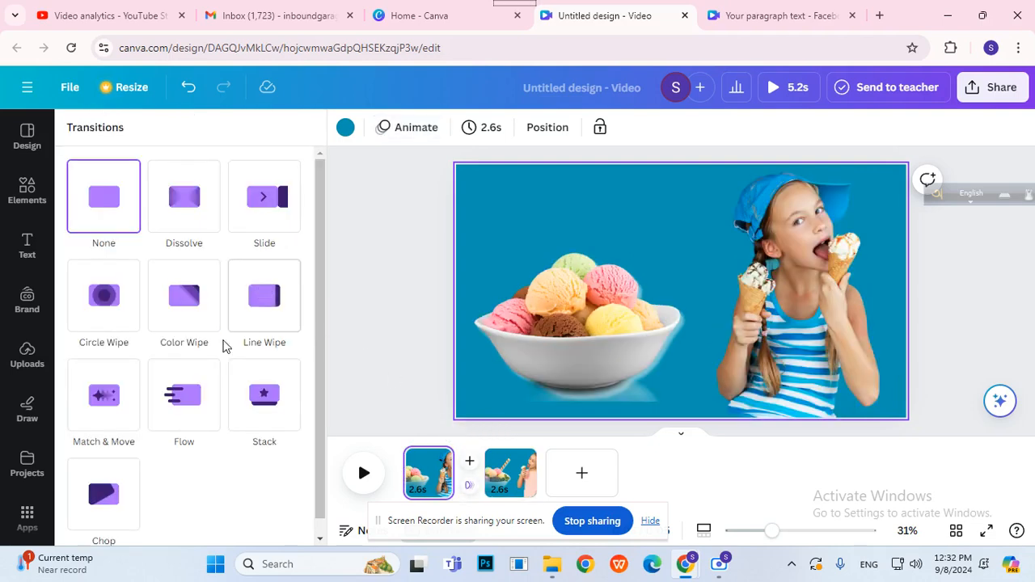
left_click(122, 314)
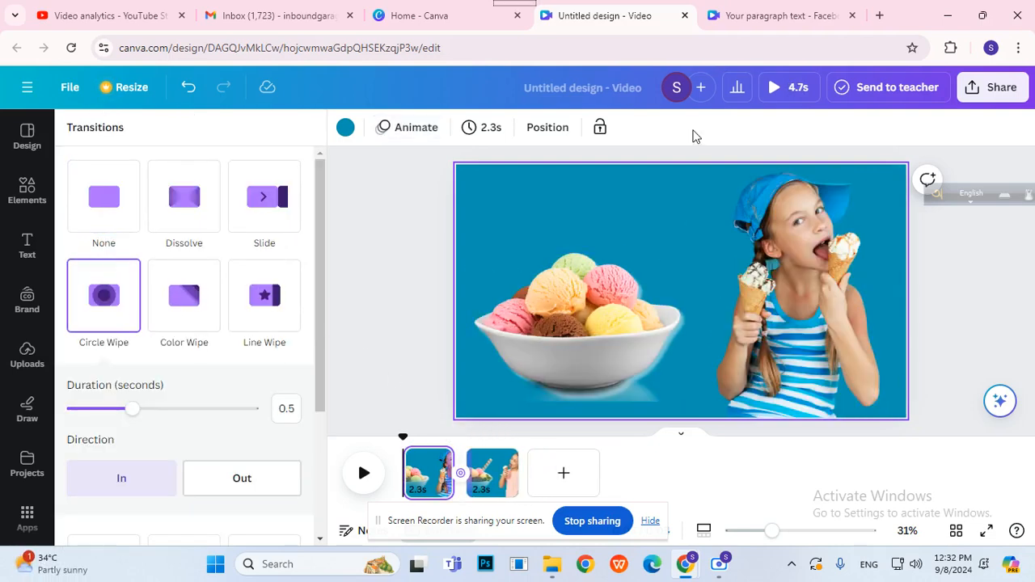
left_click(772, 89)
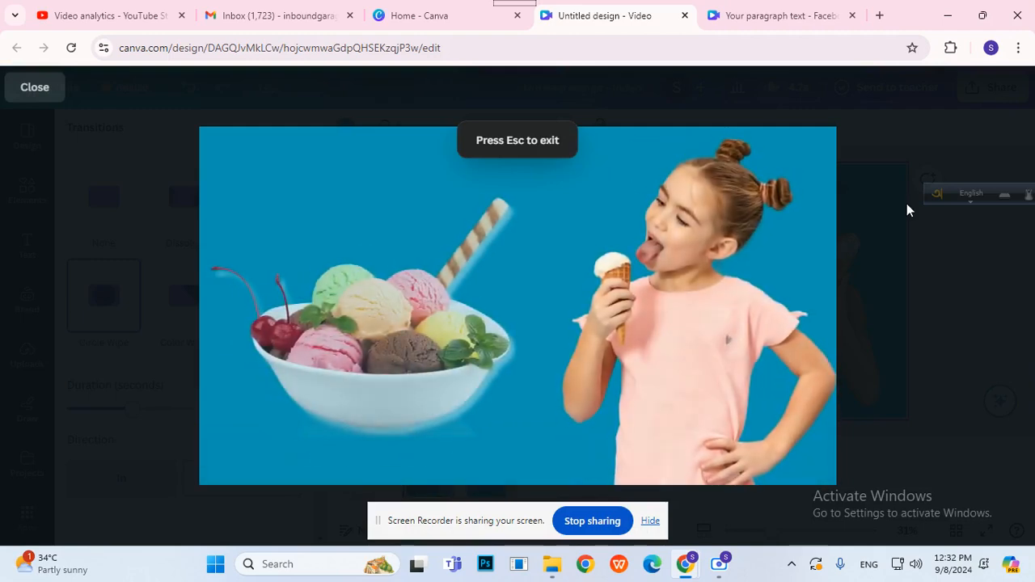
left_click(896, 206)
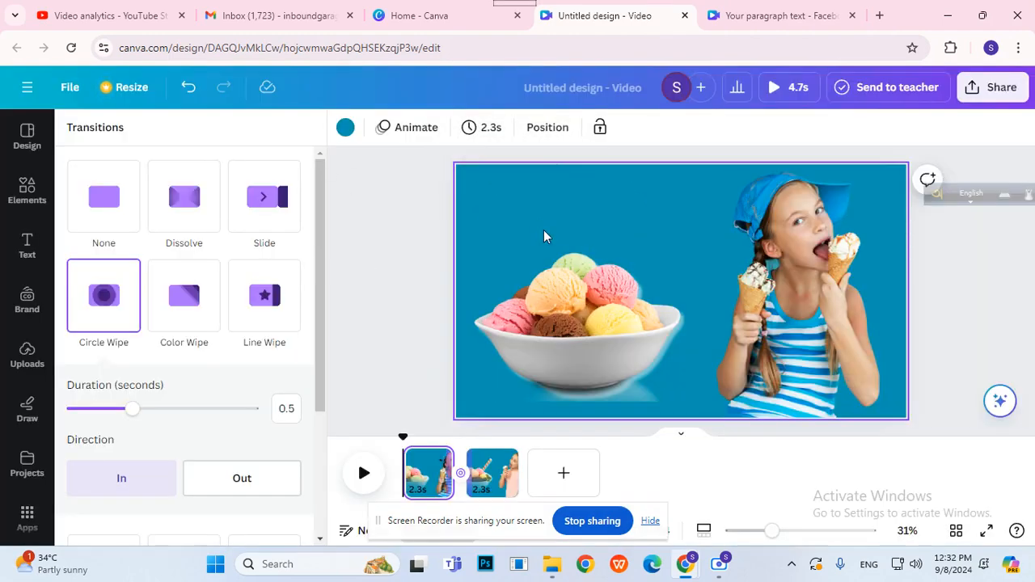
Change the first page's background to the default red-to-orange gradient
left_click(345, 127)
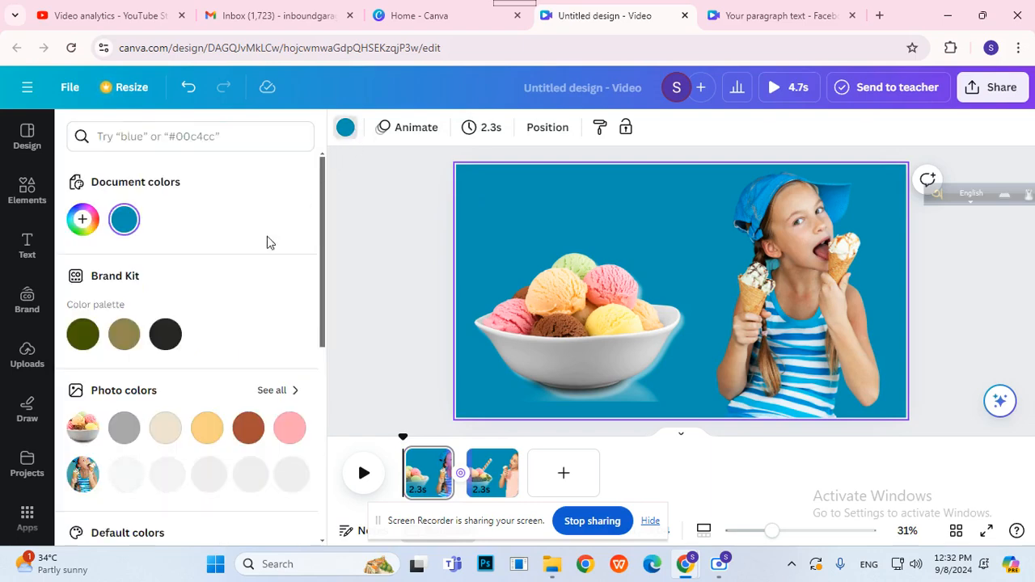
scroll(235, 305, "down", 3)
scroll(235, 305, "down", 2)
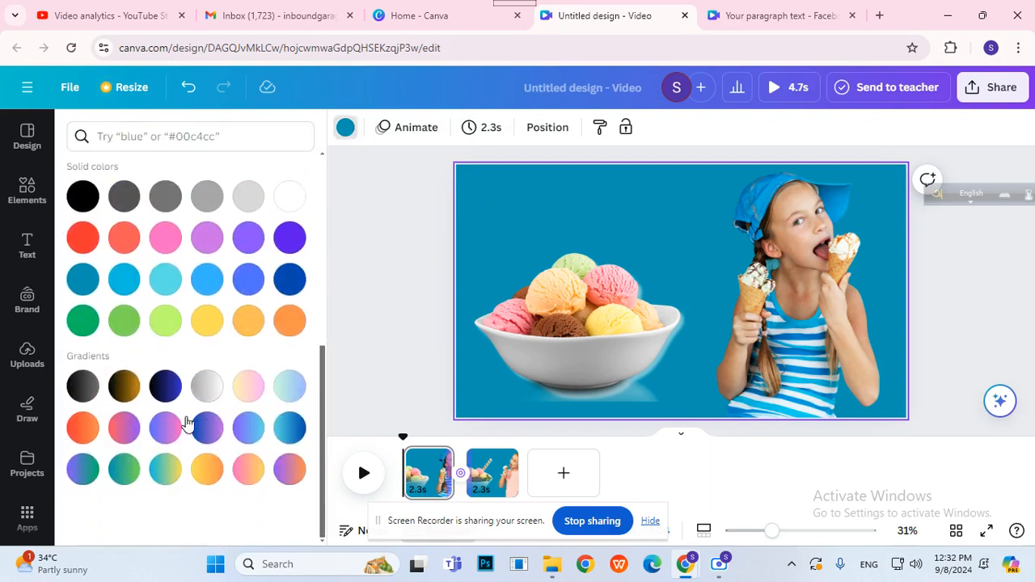
left_click(124, 429)
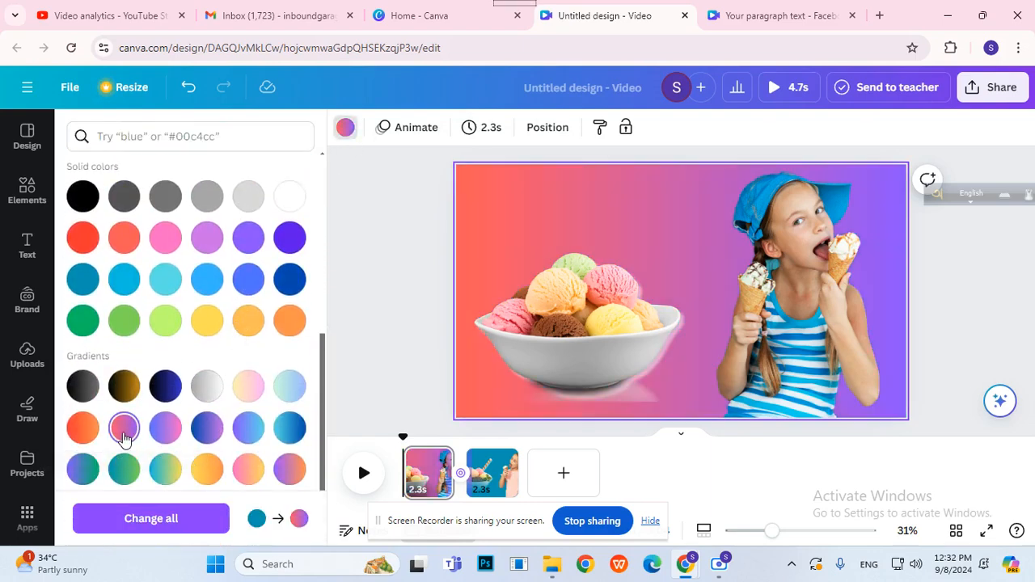
left_click(83, 428)
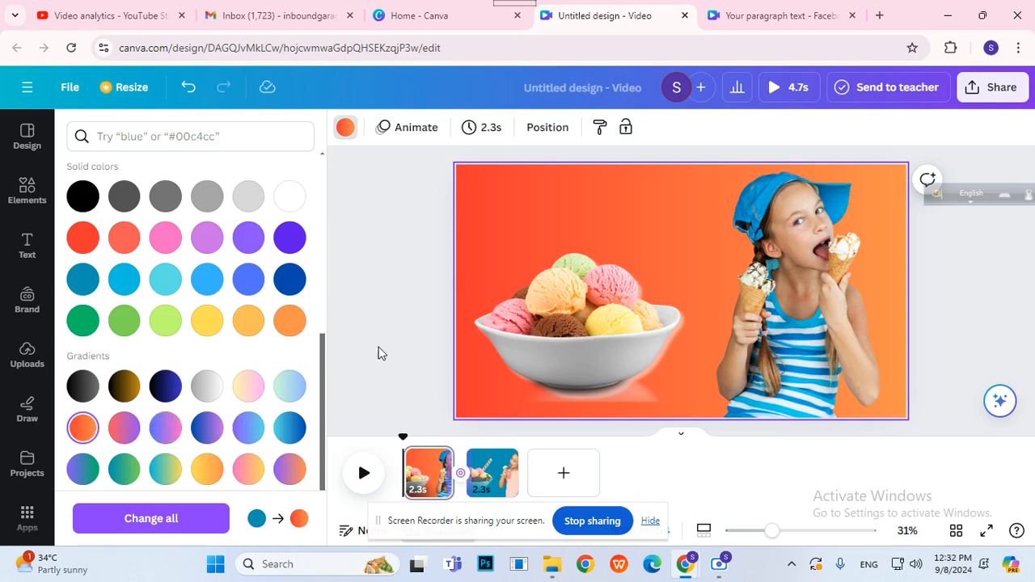
Apply the same red-to-orange gradient to the second page's background
left_click(485, 458)
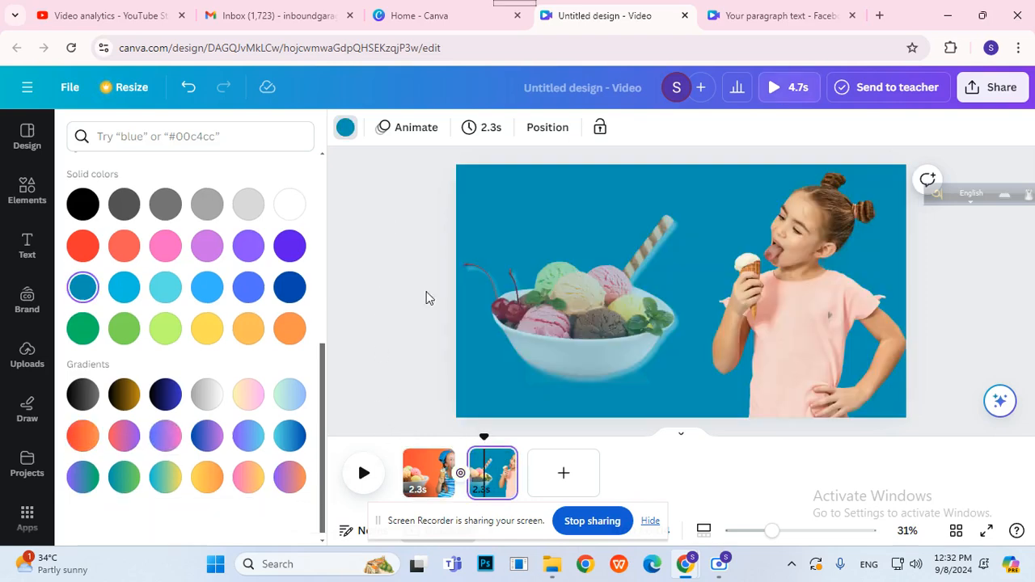
left_click(82, 437)
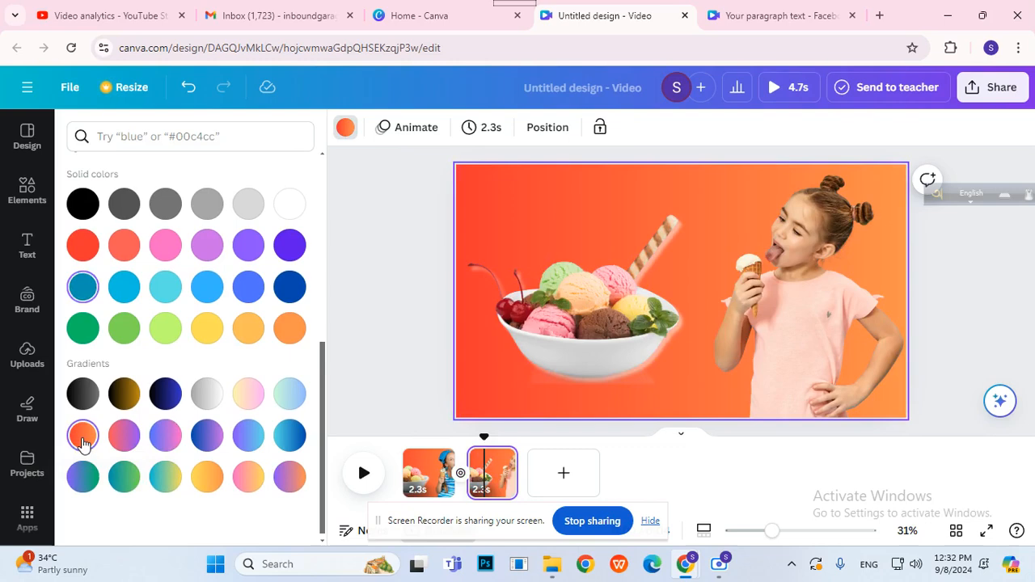
left_click(375, 194)
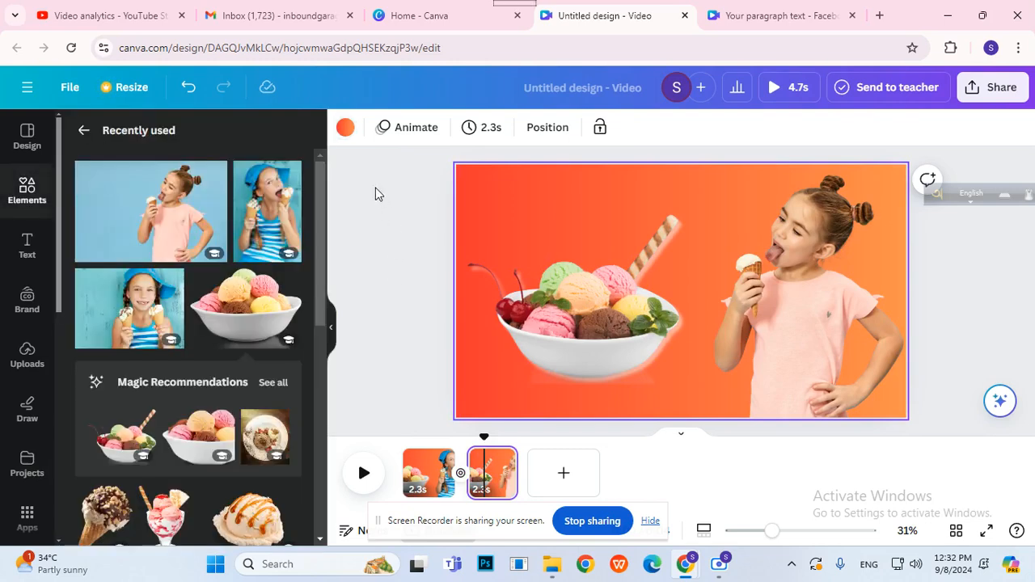
Change the second page's gradient style to a radial one with red in the centre and orange around it
left_click(345, 134)
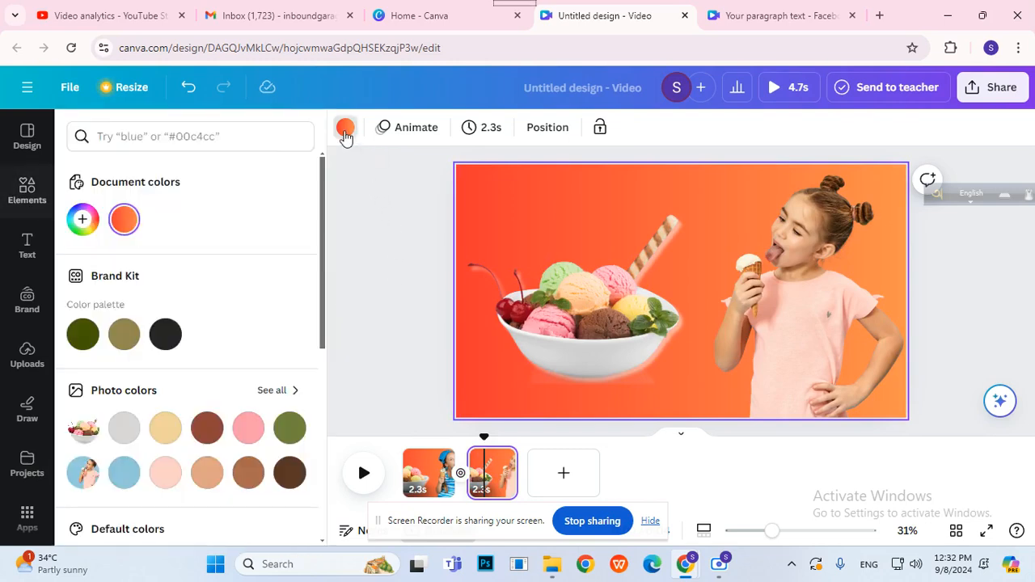
left_click(123, 226)
left_click(224, 406)
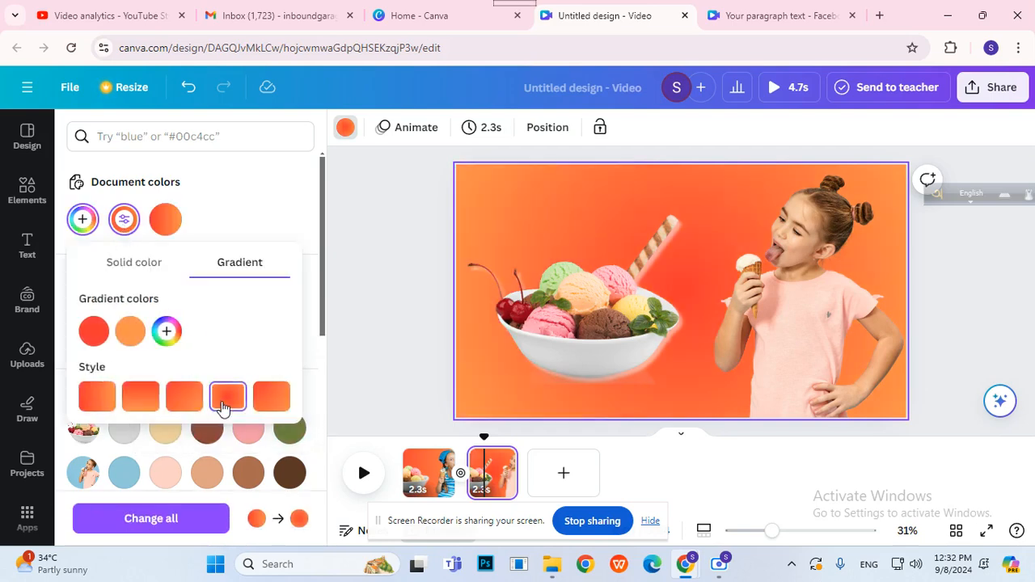
Change the first page's red-to-orange gradient background to the radial style with red in the centre
left_click(422, 463)
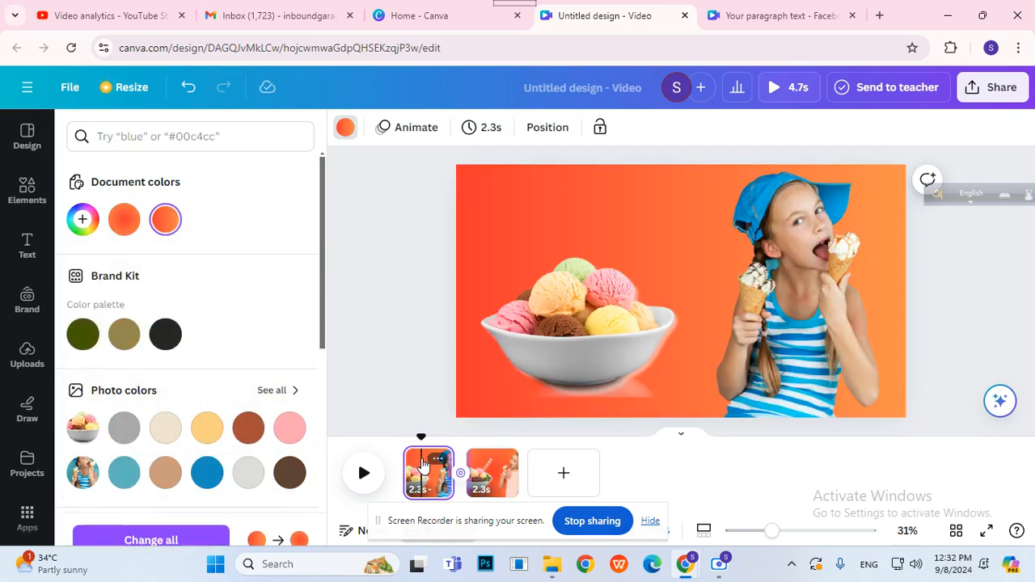
left_click(166, 221)
left_click(220, 408)
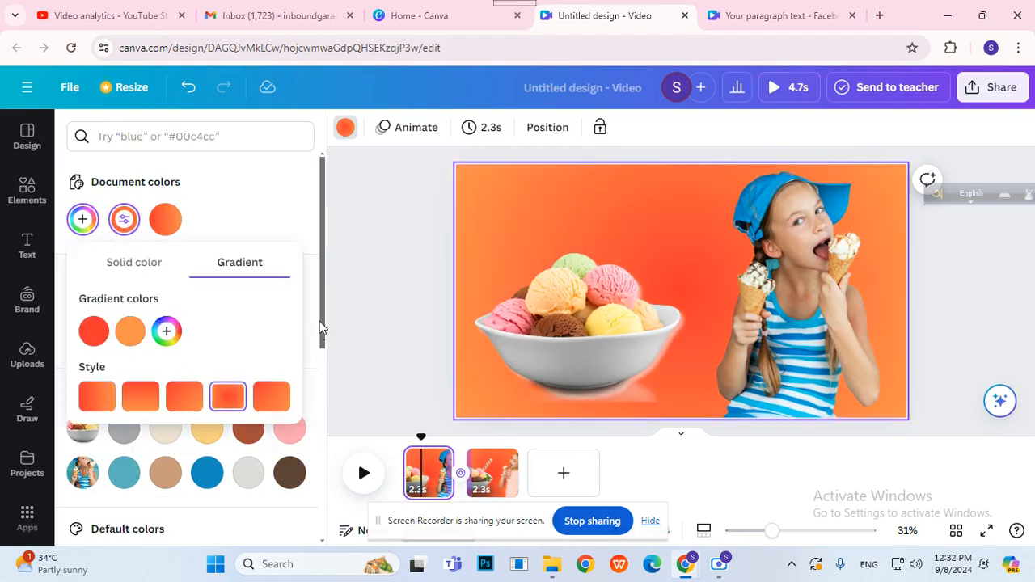
left_click(424, 283)
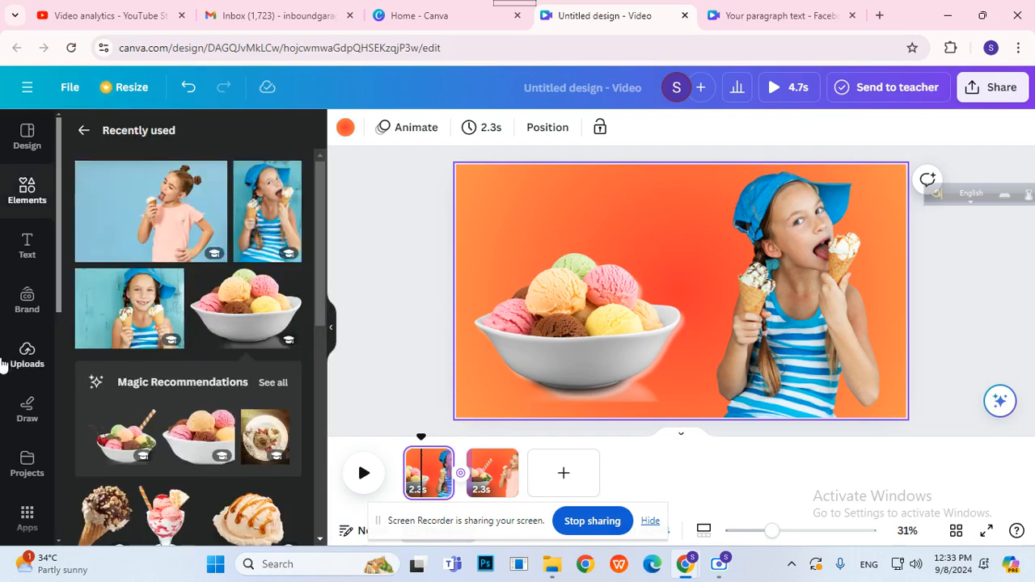
Add the R&B Vocals audio track, align it to the start of the timeline, and preview the video
scroll(27, 418, "down", 5)
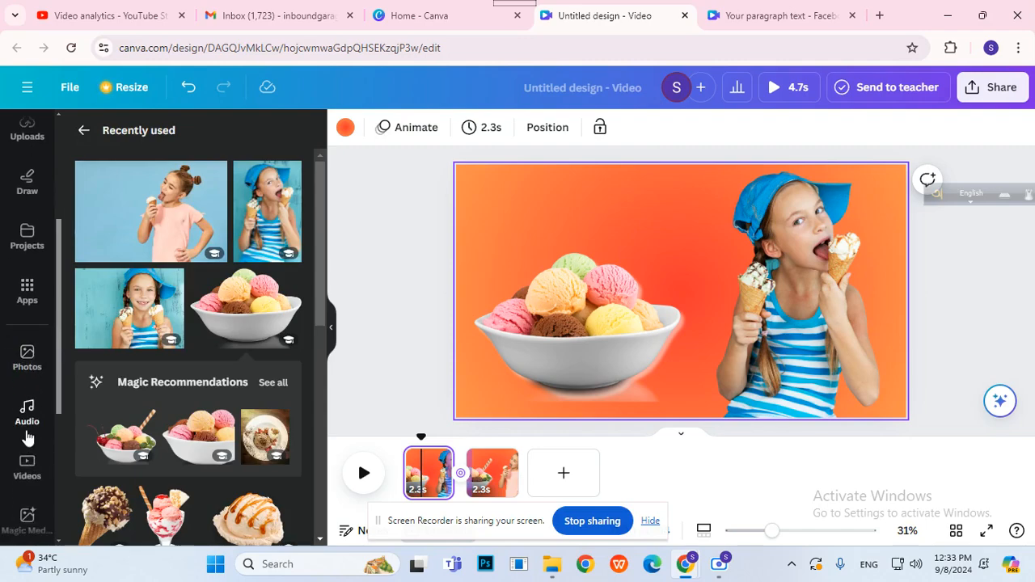
left_click(30, 435)
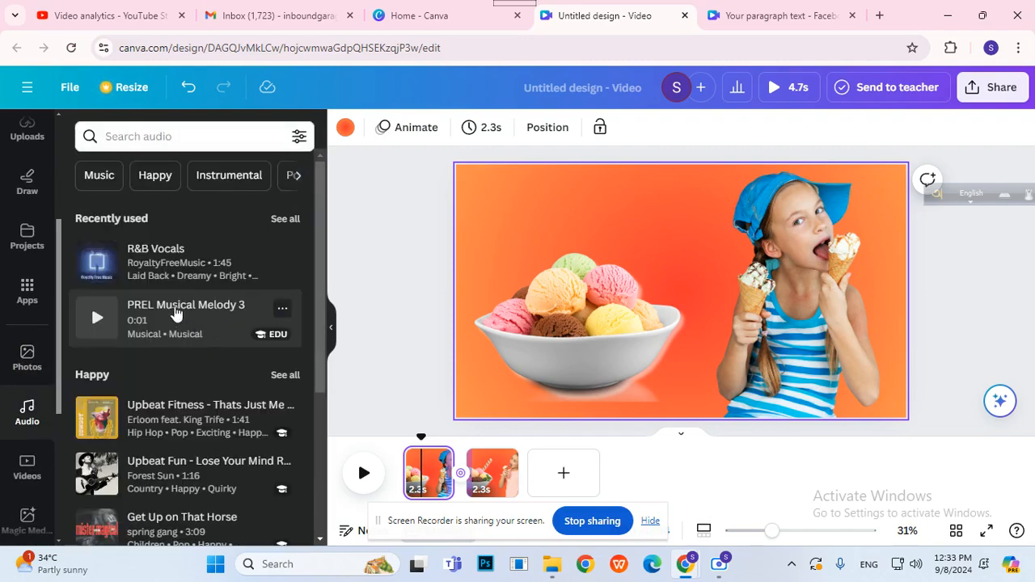
left_click(150, 267)
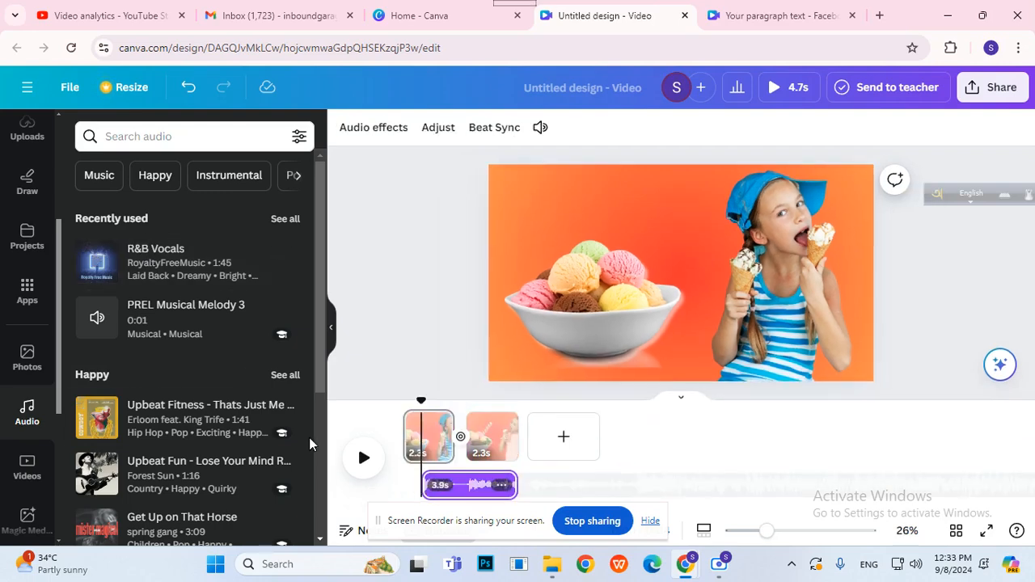
left_click_drag(450, 490, 432, 491)
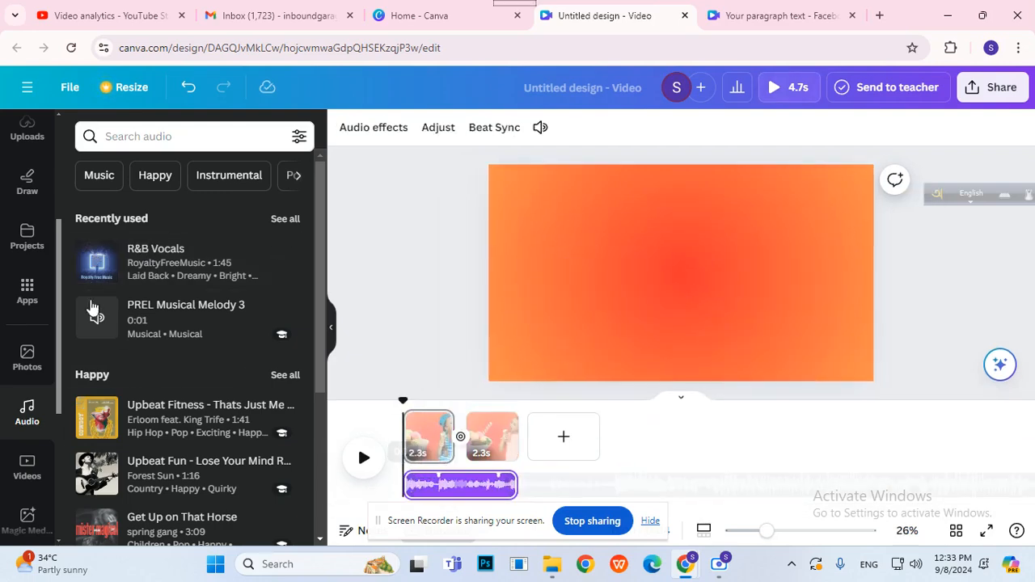
left_click(795, 89)
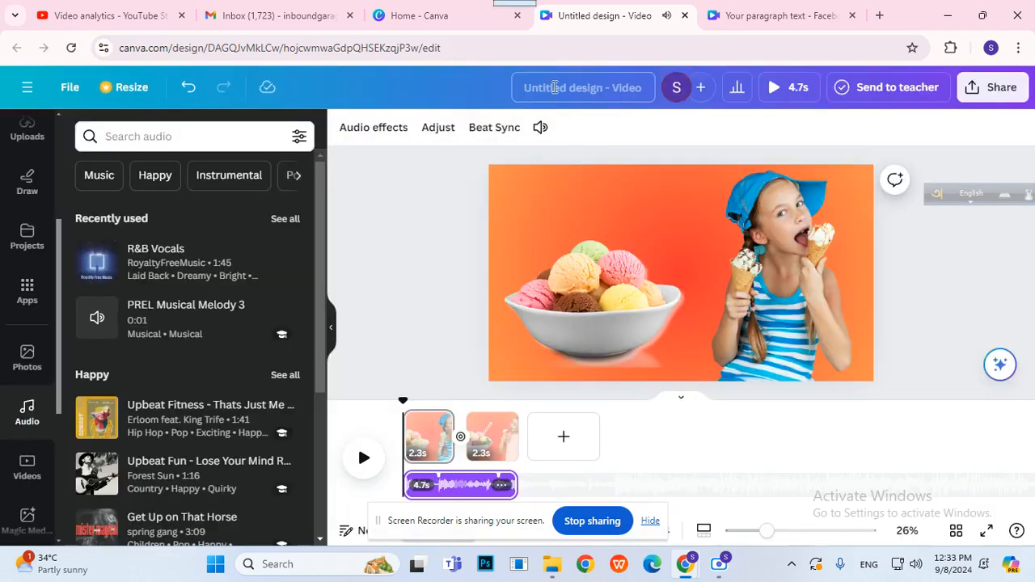
Try copying the "মজাই মজা" text from the motion graphics design onto the first page and enlarging it above the bowl
left_click(724, 15)
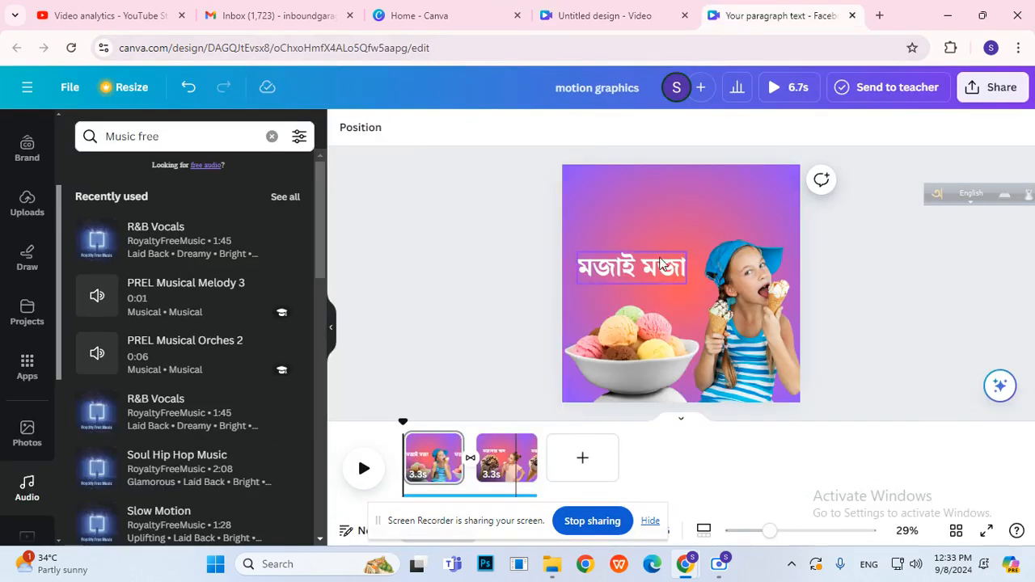
left_click(658, 263)
left_click(638, 22)
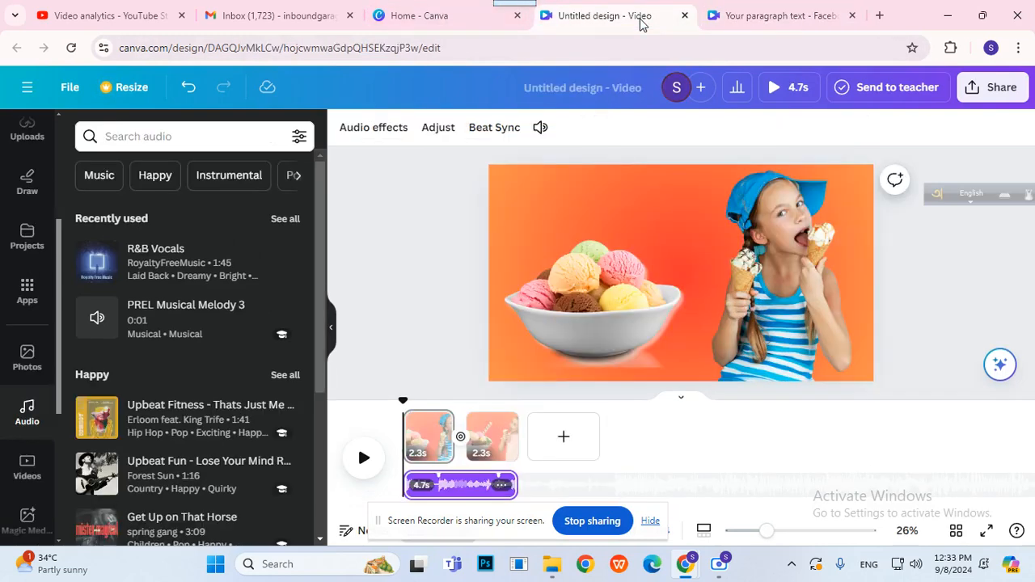
left_click(438, 255)
type("মজাই মজা")
left_click_drag(521, 269, 541, 220)
left_click_drag(612, 240, 645, 248)
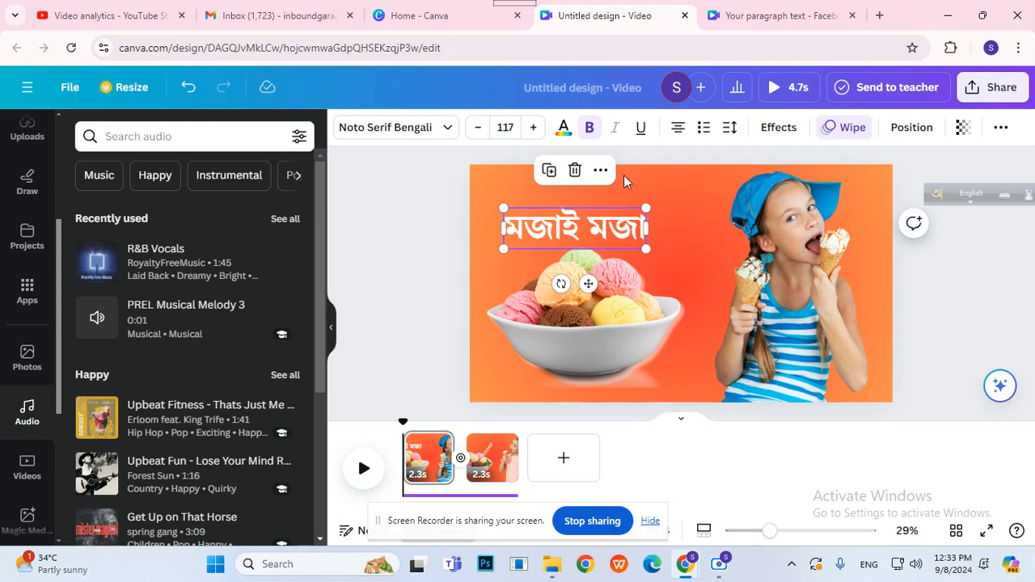
Copy the "মজাদার স্বাদ" text from the motion graphics design's second page onto this video's first page, above the ice cream bowl
left_click(734, 16)
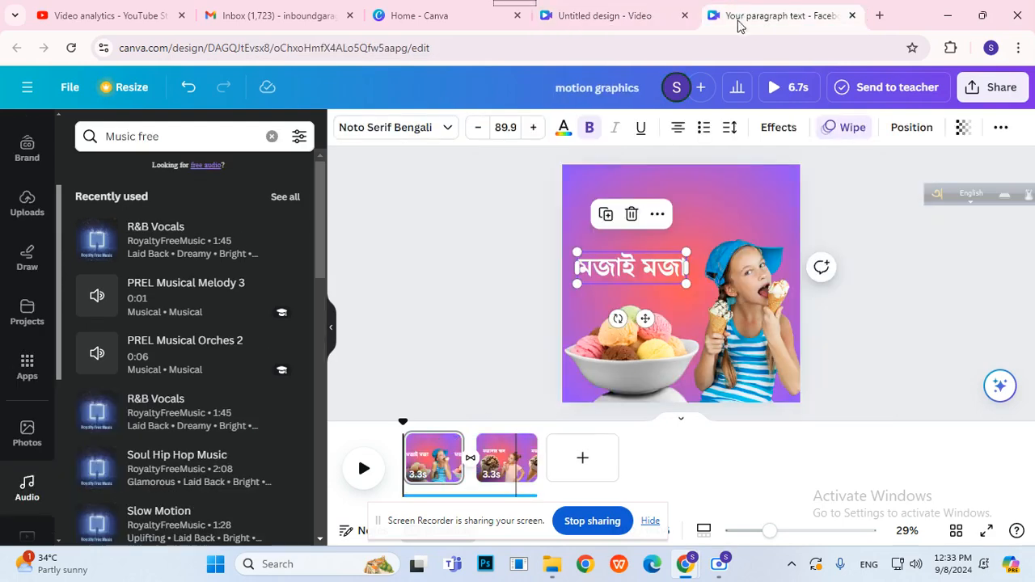
left_click(506, 457)
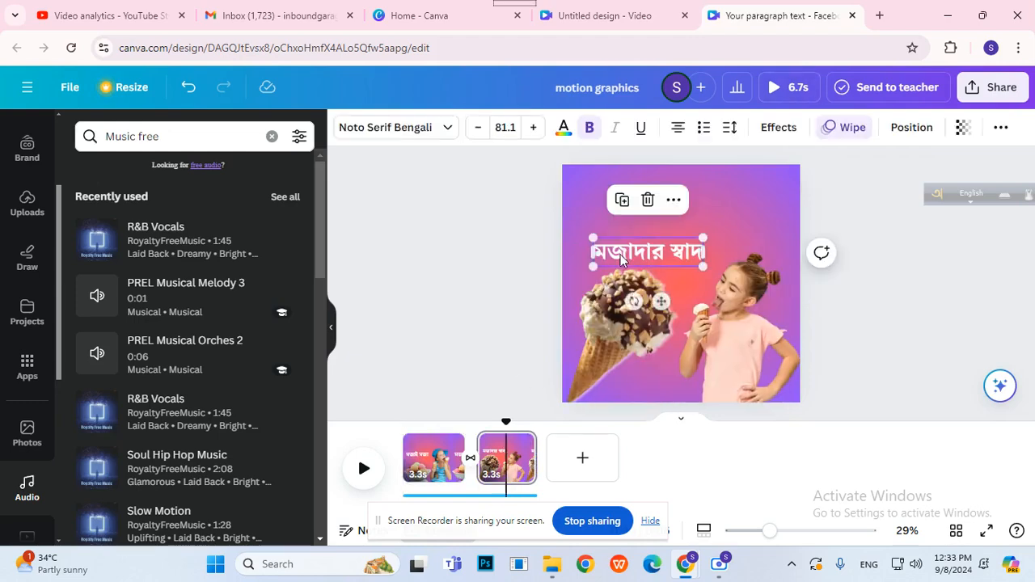
left_click(598, 16)
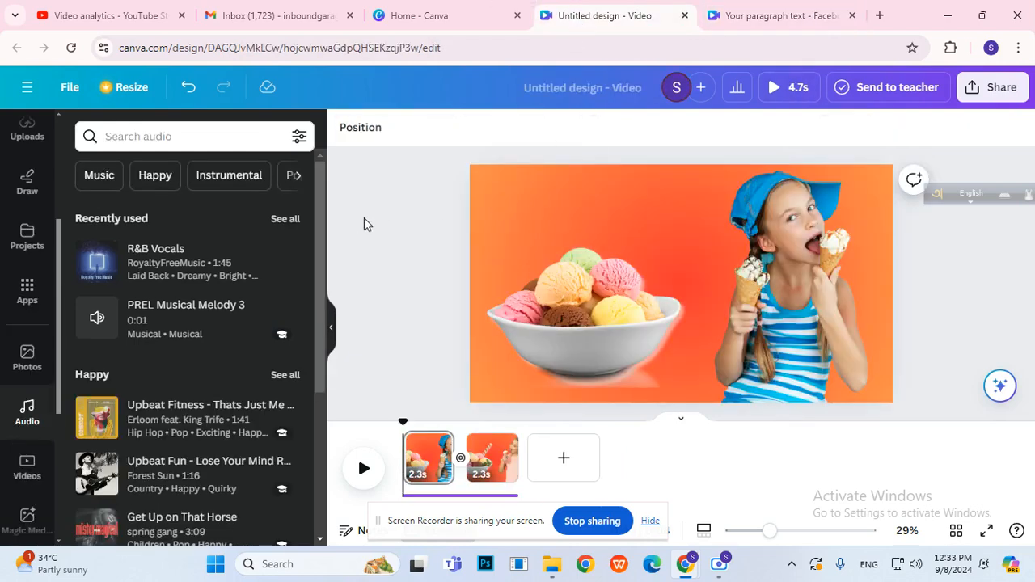
type("মজাদার স্বাদ")
left_click_drag(551, 253, 524, 218)
left_click(438, 242)
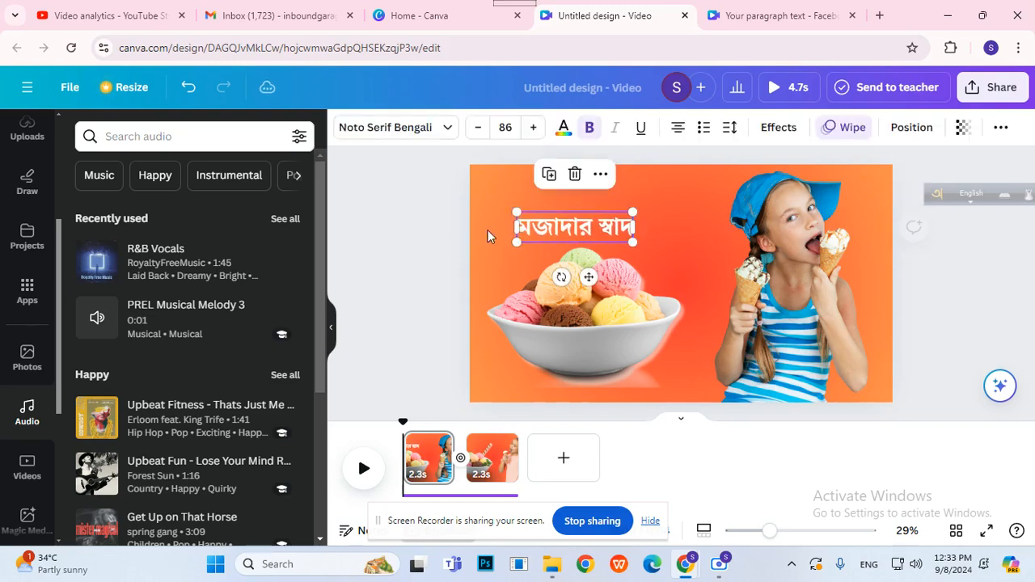
Move the "মজাদার স্বাদ" text slightly up and to the left on the first page
left_click(443, 239)
left_click(606, 228)
left_click_drag(606, 227, 593, 220)
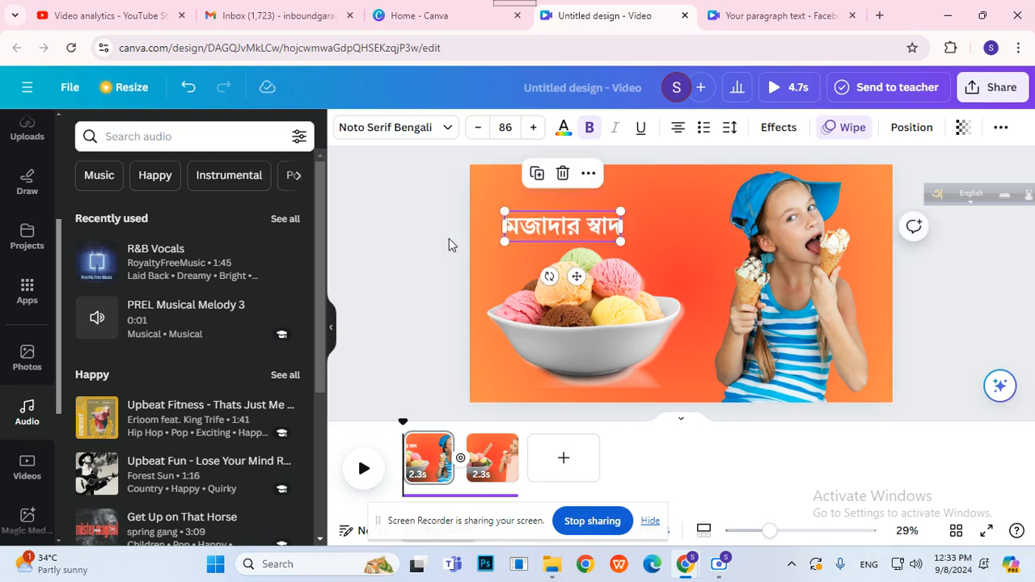
left_click(453, 245)
left_click(572, 235)
Lower and slightly enlarge the first page's ice cream bowl, and shift the heading a little further left above it
left_click_drag(610, 301, 610, 338)
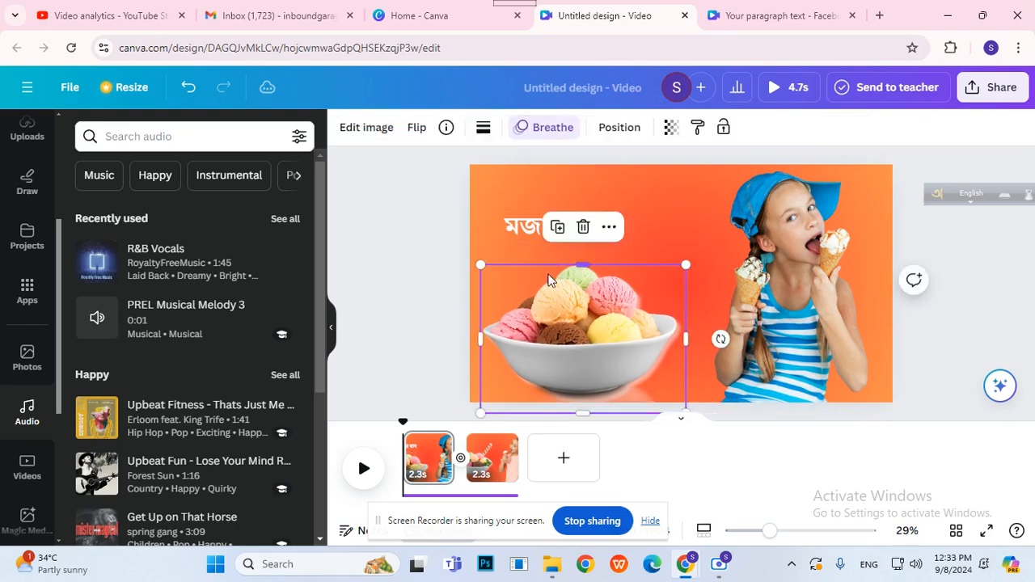
left_click_drag(685, 265, 668, 278)
left_click(475, 236)
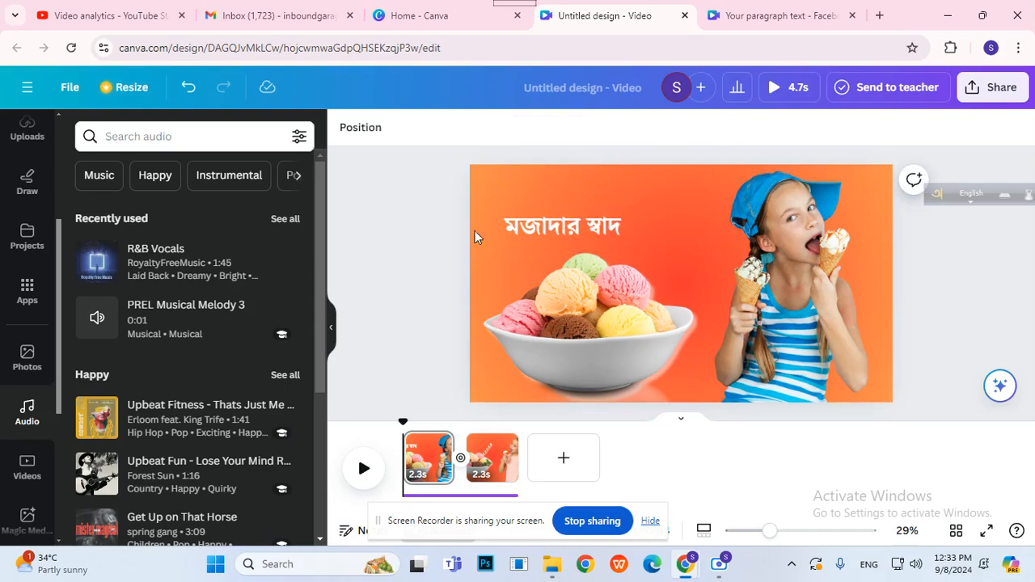
left_click(531, 233)
left_click_drag(531, 233, 521, 228)
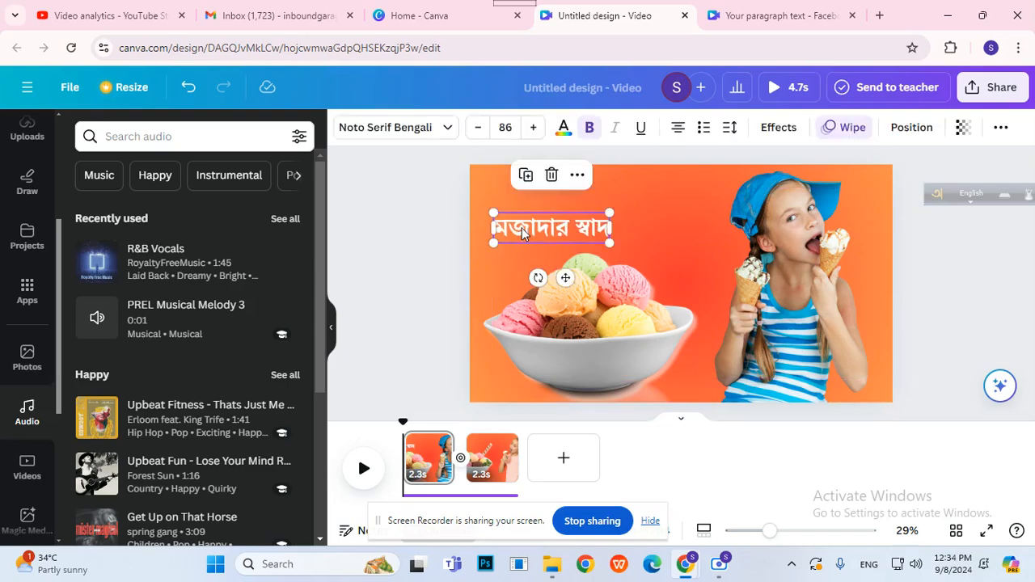
left_click(430, 461)
left_click(595, 359)
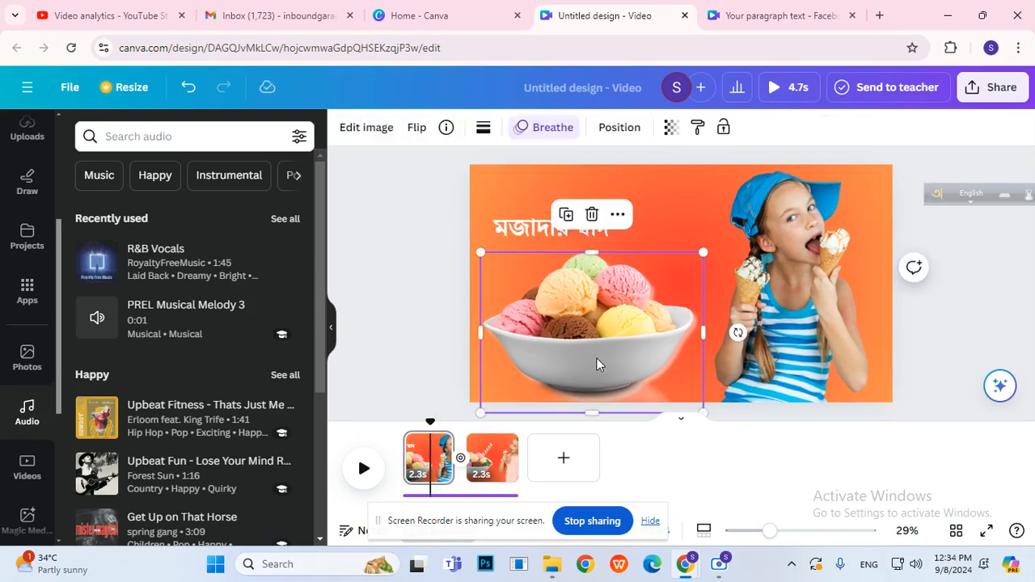
Move the second page's ice cream bowl down to the lower edge and enlarge it slightly
left_click(482, 459)
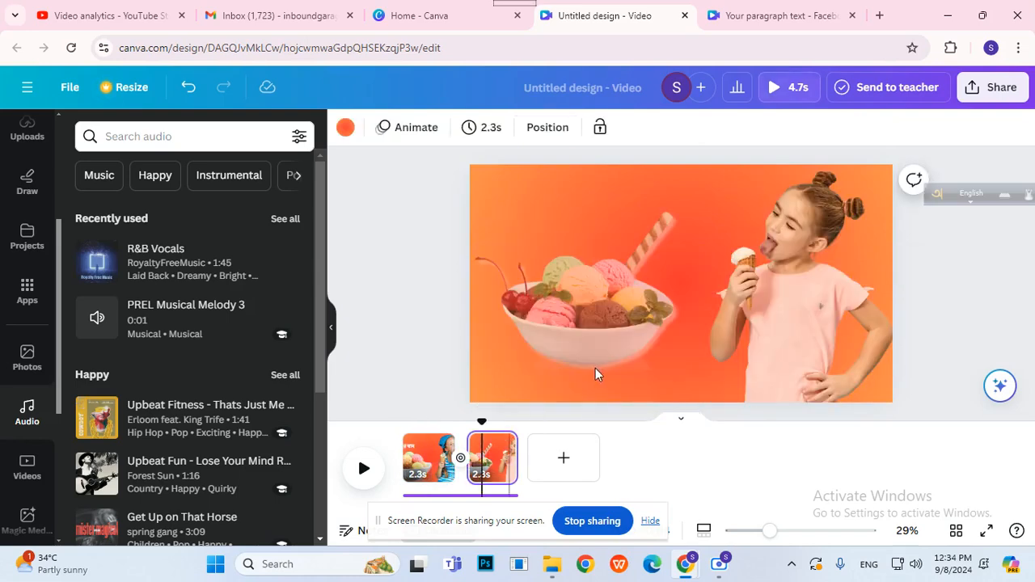
left_click(596, 345)
left_click_drag(606, 329, 602, 361)
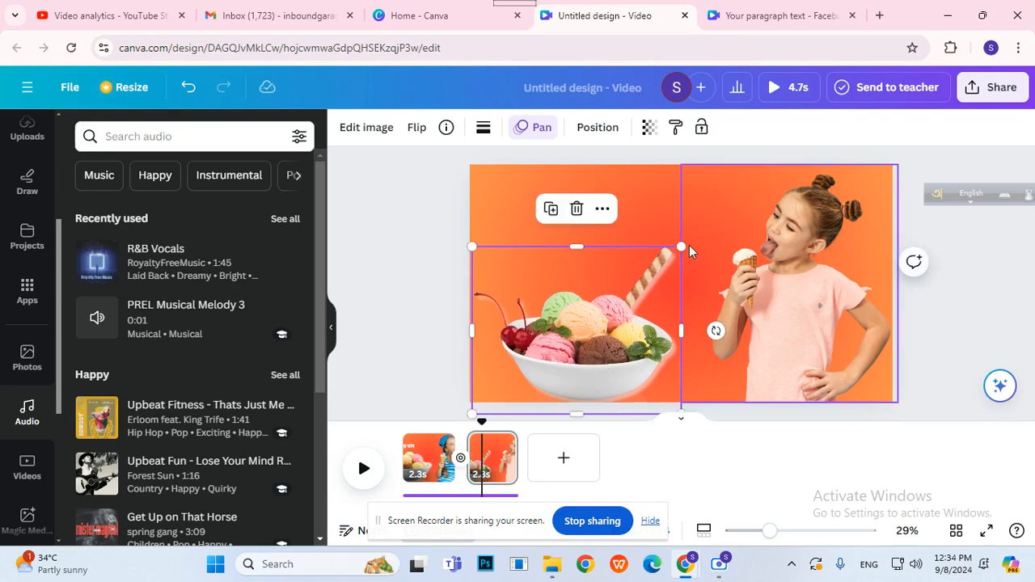
left_click_drag(683, 245, 693, 206)
left_click(397, 300)
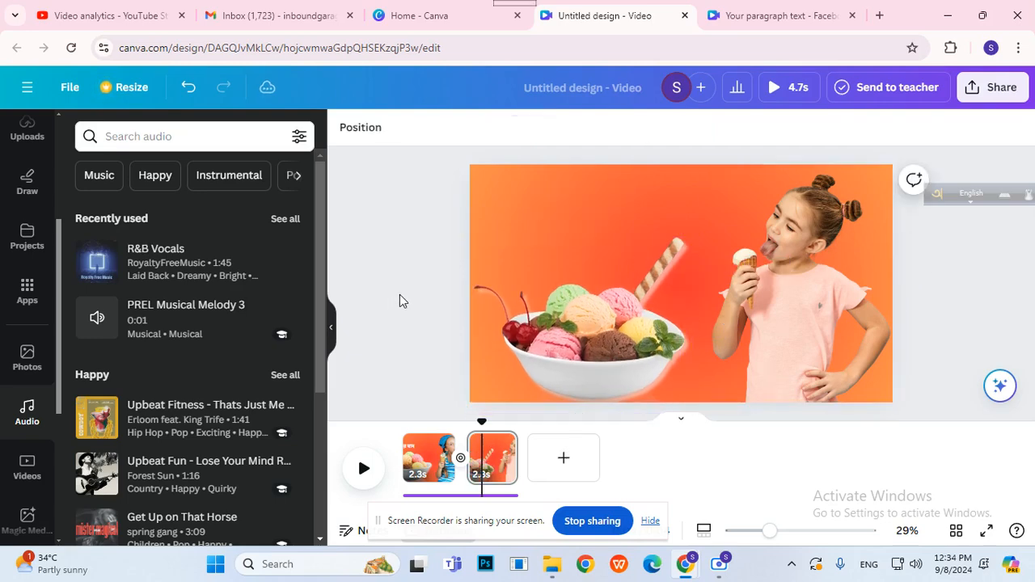
Copy the "মজাই মজা" text from the motion graphics design's first page onto this video's second page, above the bowl
left_click(430, 459)
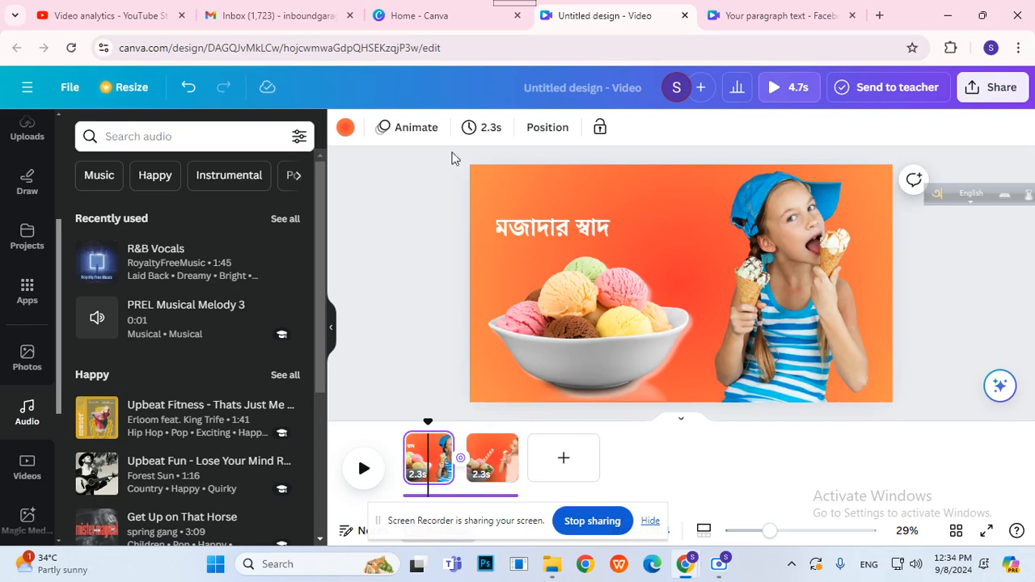
left_click(740, 25)
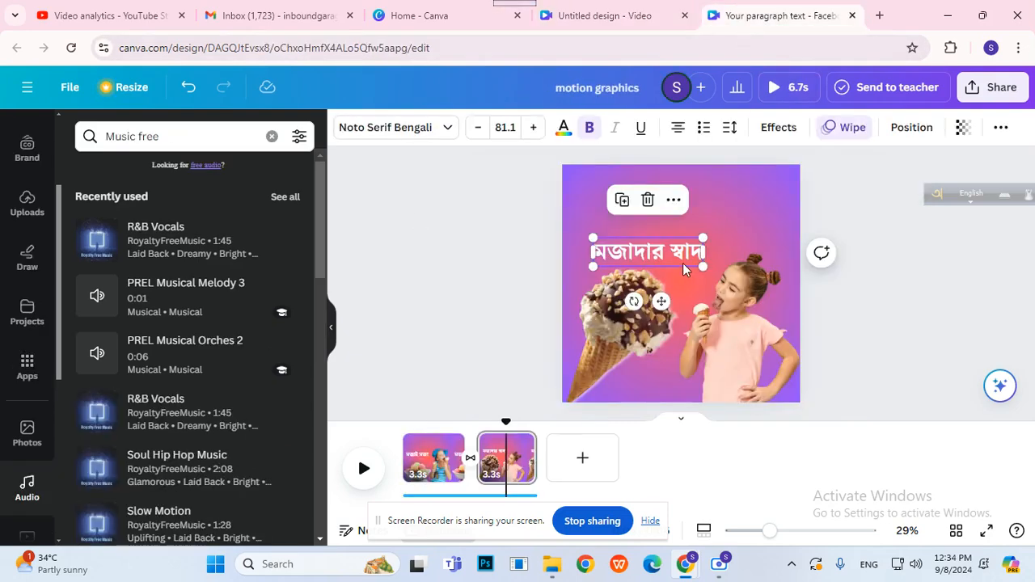
left_click(438, 459)
left_click(616, 273)
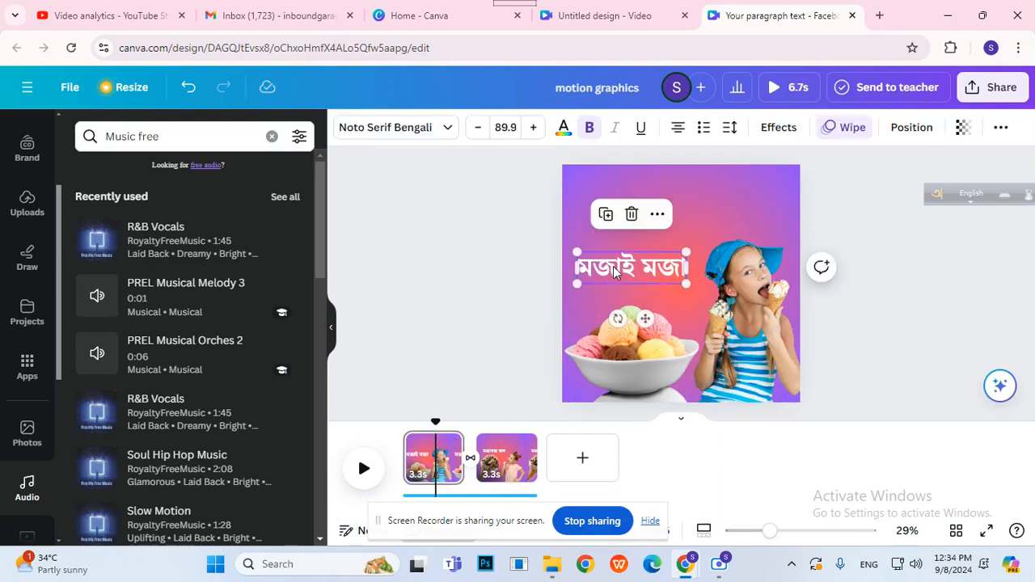
left_click(566, 16)
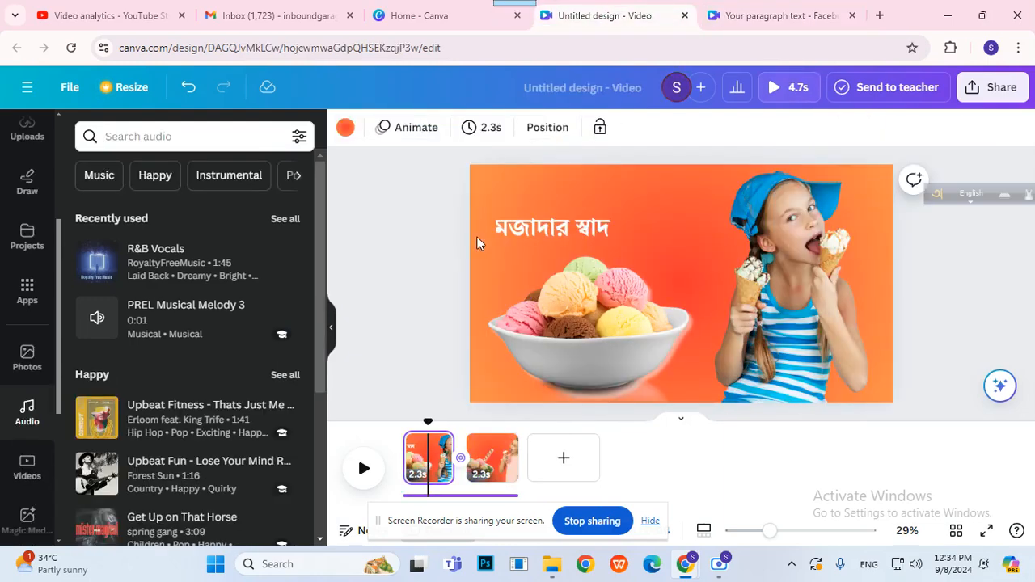
left_click(485, 458)
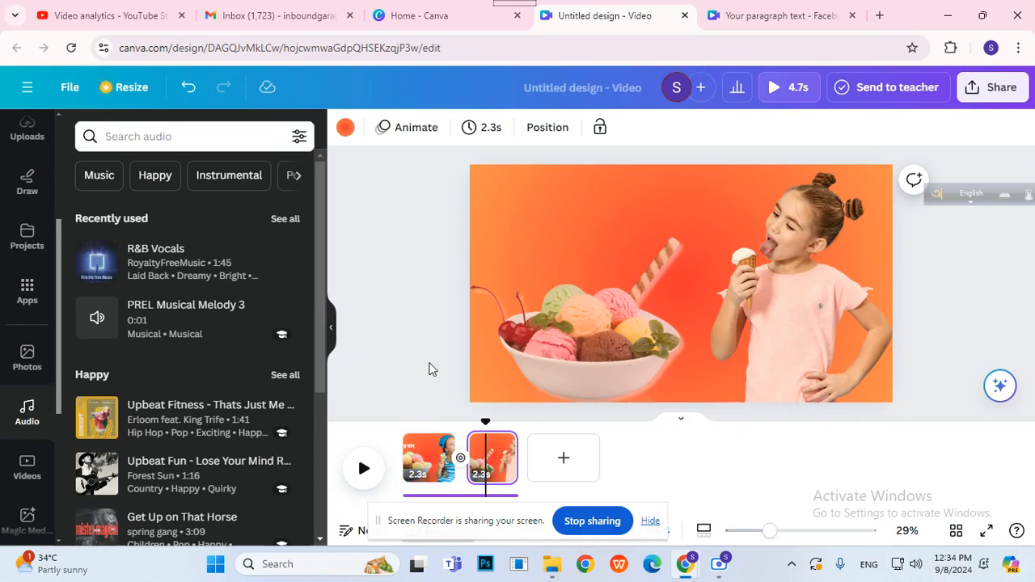
key("ctrl+v")
left_click_drag(544, 254, 545, 233)
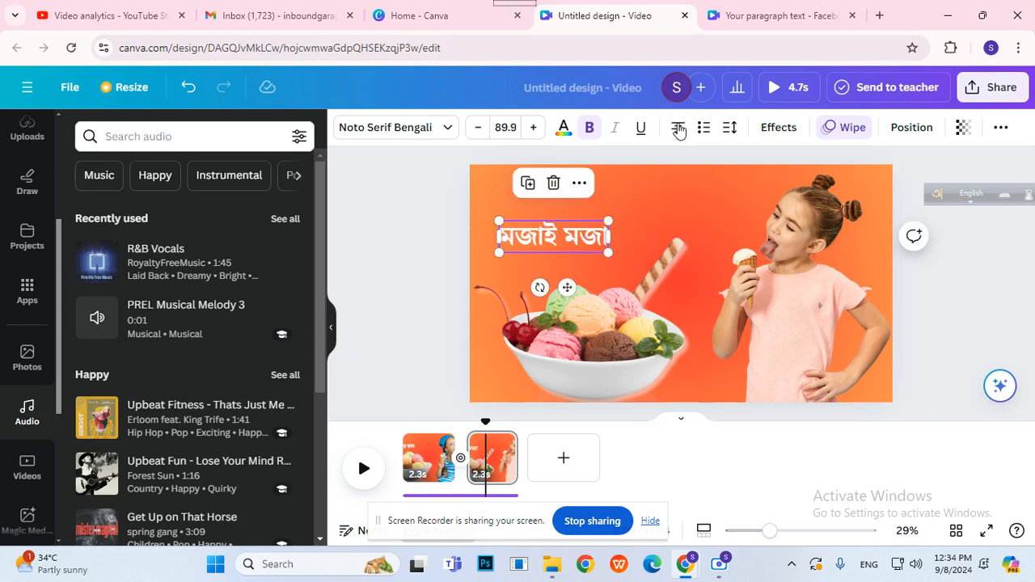
Preview the video and name the design "motion video"
left_click(779, 89)
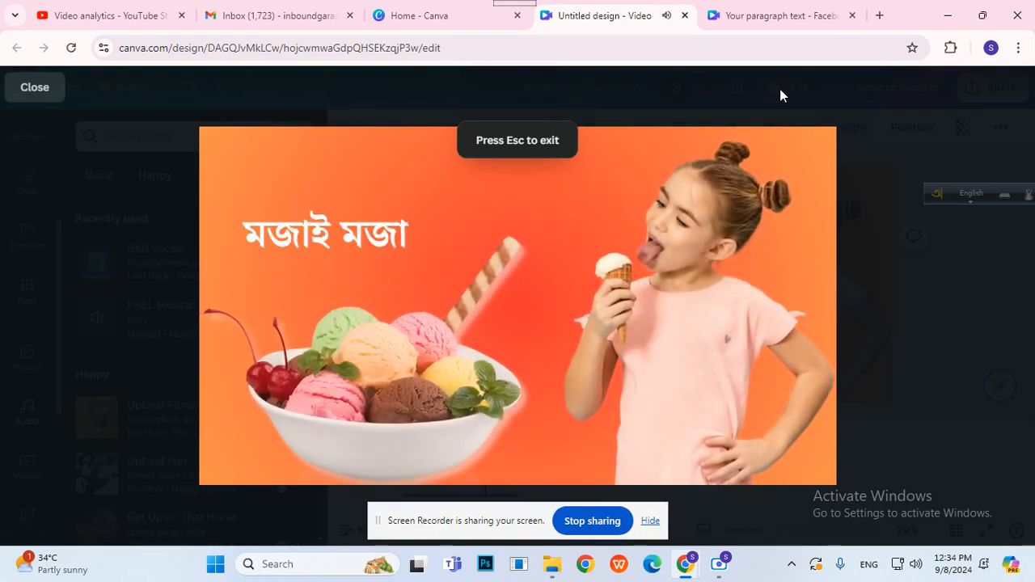
key("Escape")
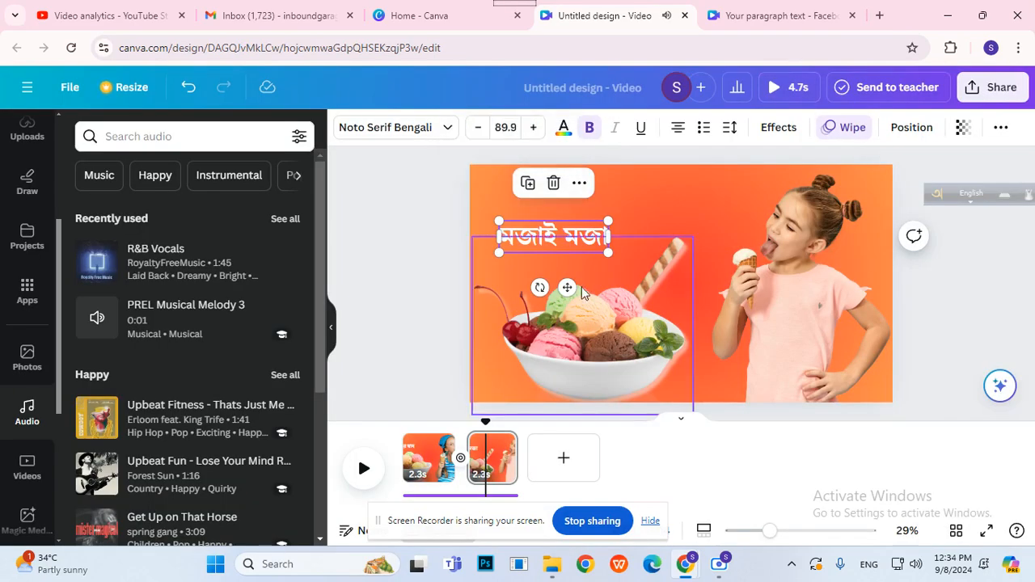
left_click(611, 99)
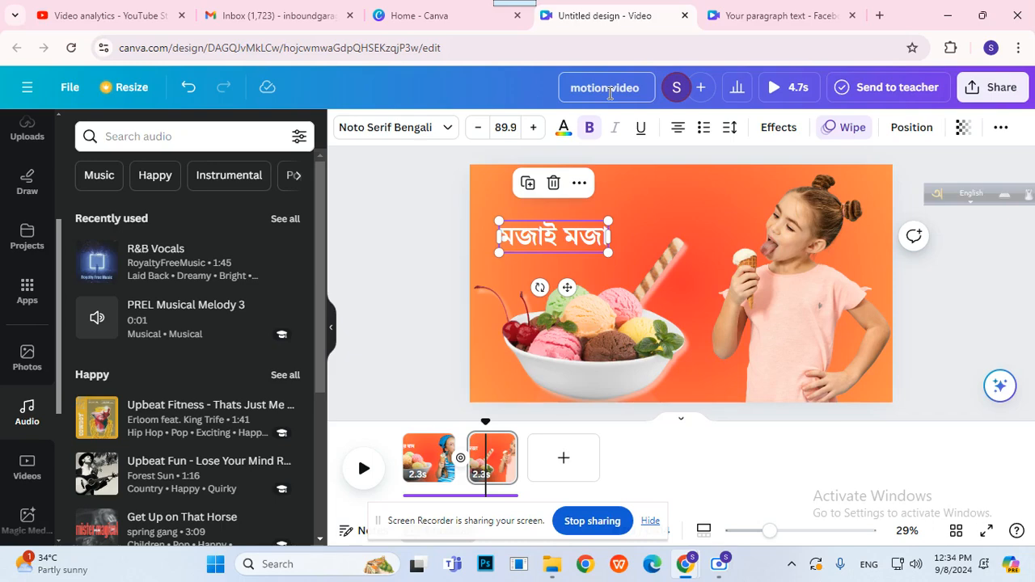
left_click(393, 234)
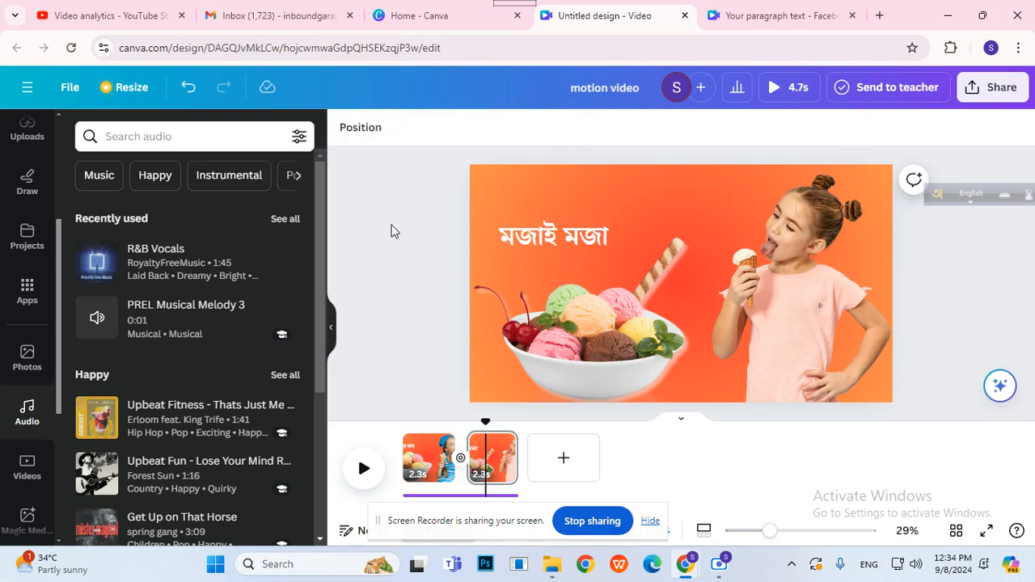
Download all pages of the design as a 1080p MP4 video
left_click(978, 87)
scroll(833, 275, "down", 2)
left_click(809, 375)
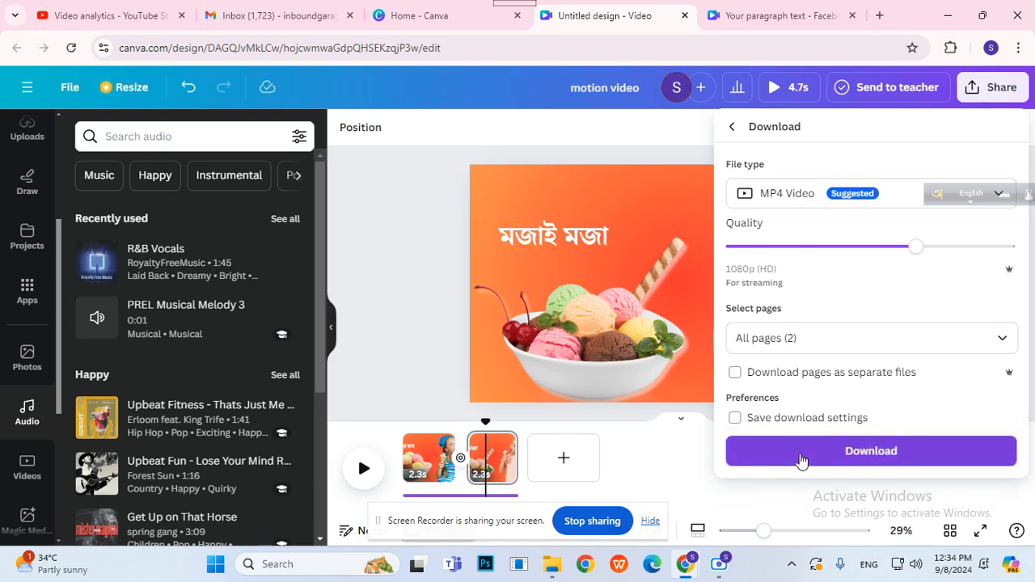
left_click(804, 462)
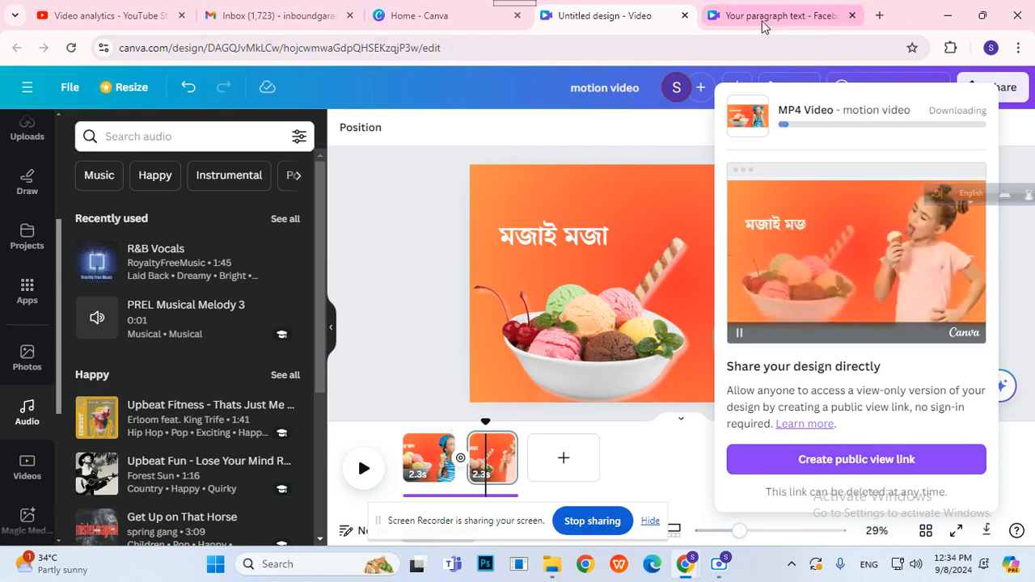
Start the file download manually for the completed "motion video" MP4 and dismiss the download window
left_click(825, 18)
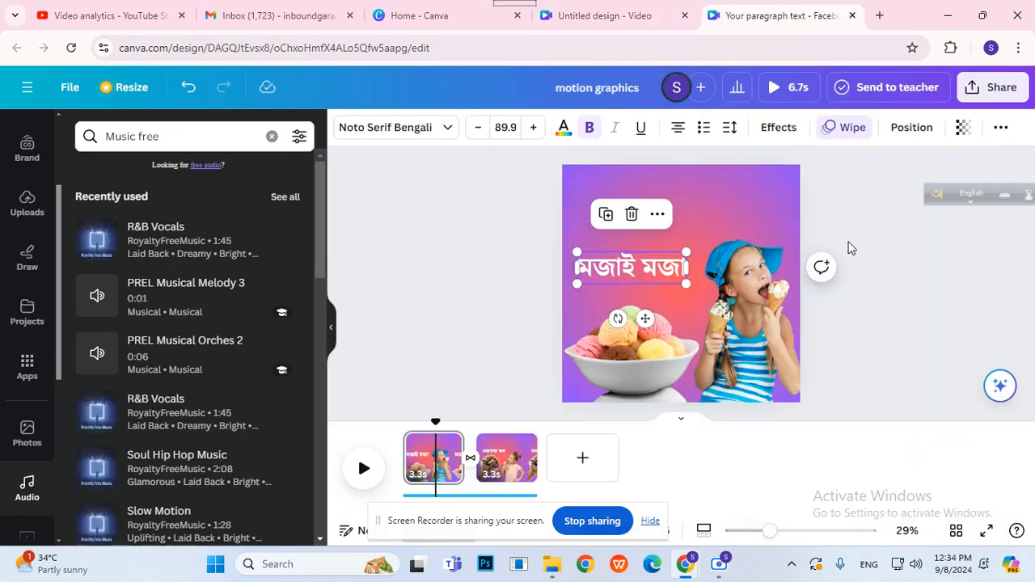
left_click(566, 15)
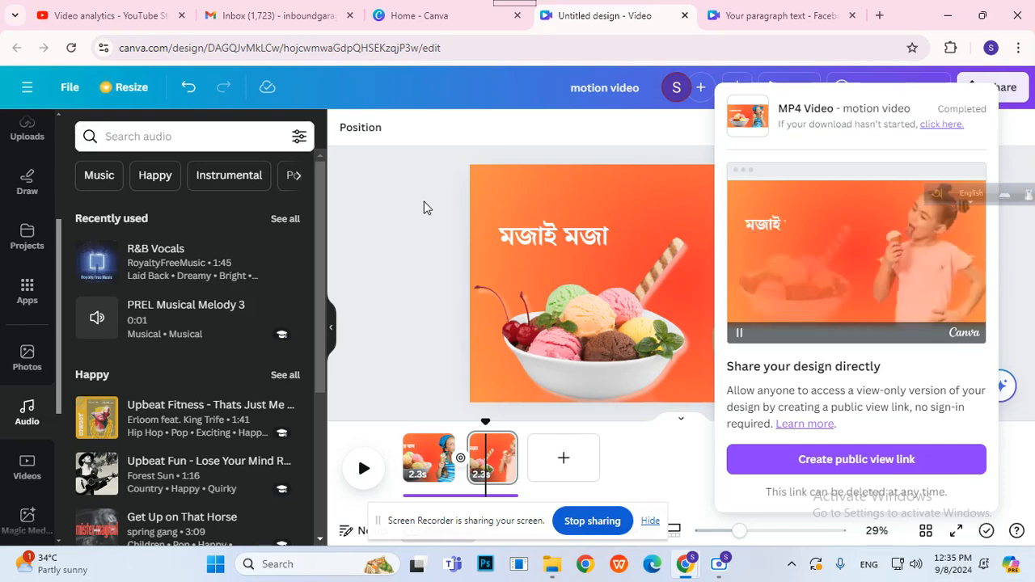
left_click(941, 123)
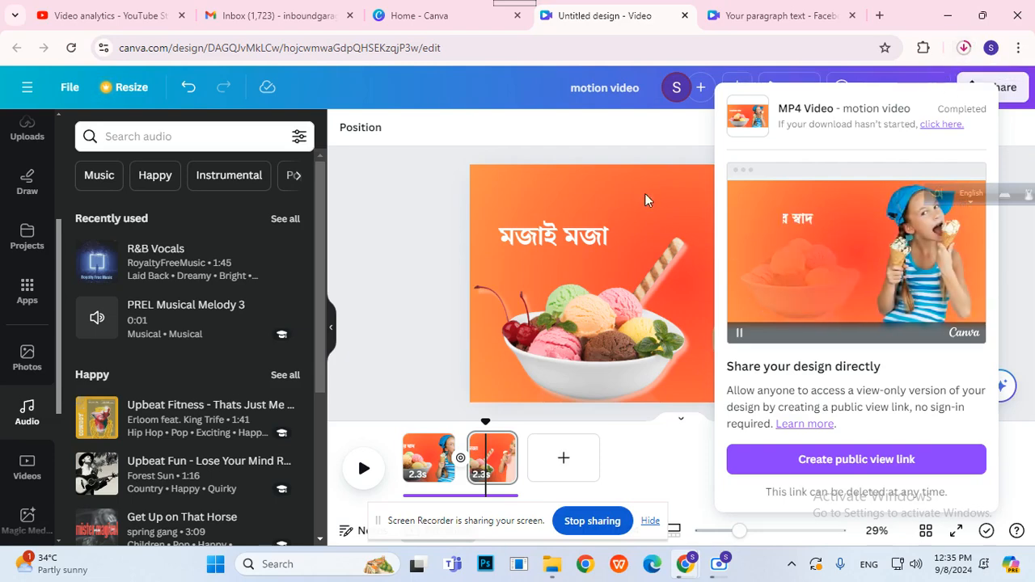
left_click(422, 200)
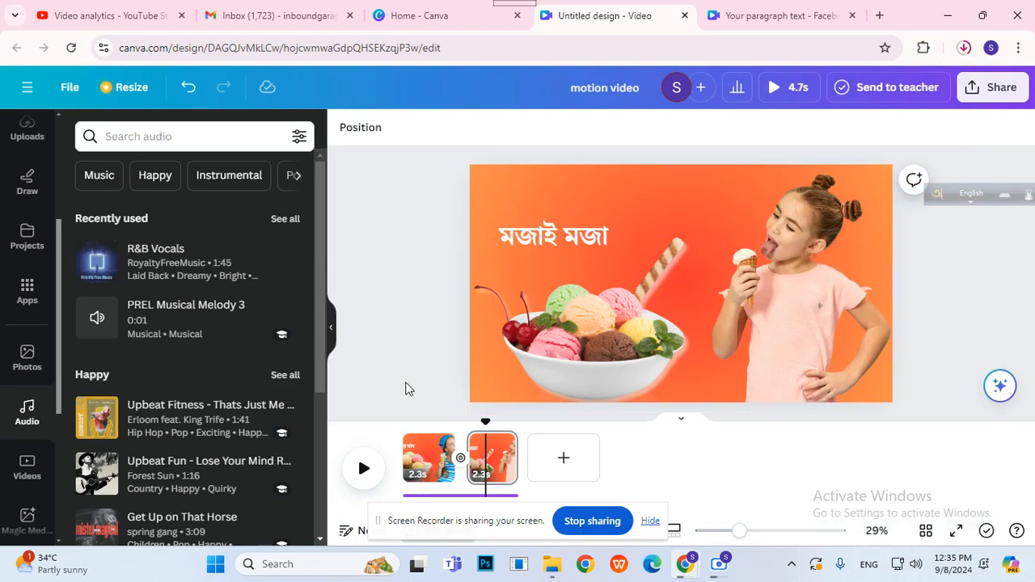
Nudge the "মজাই মজা" text above the ice cream bowl on the second page slightly to the right
left_click(589, 361)
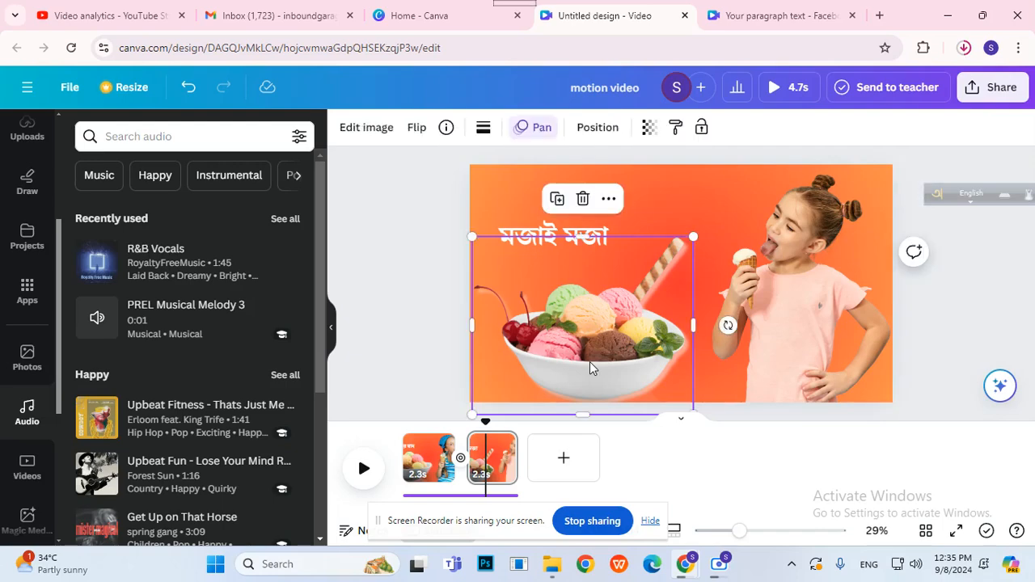
left_click(451, 298)
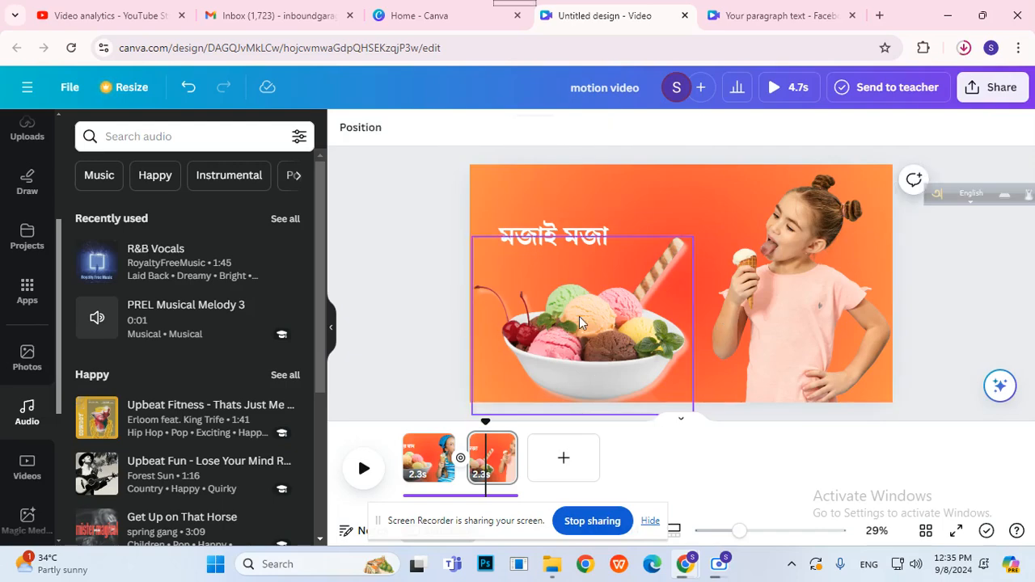
left_click(590, 252)
left_click_drag(589, 231, 593, 230)
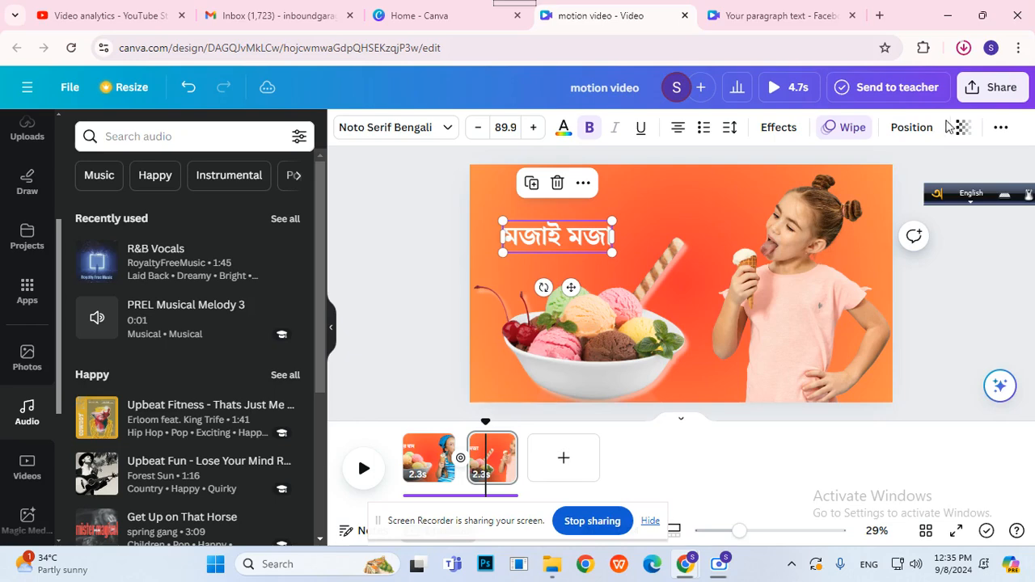
Play the downloaded "motion video .mp4" to check it, and close the media player
left_click(962, 47)
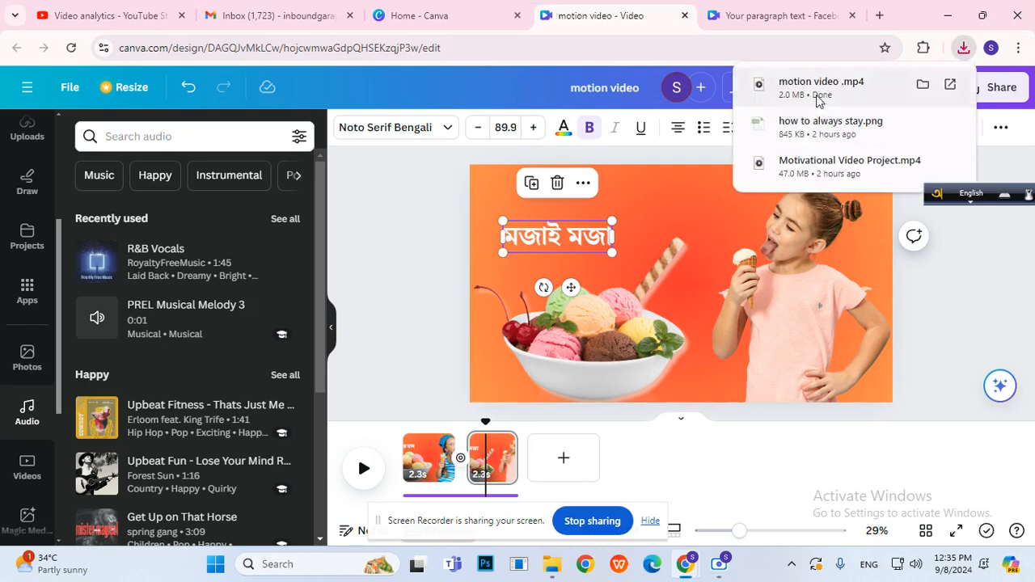
left_click(811, 146)
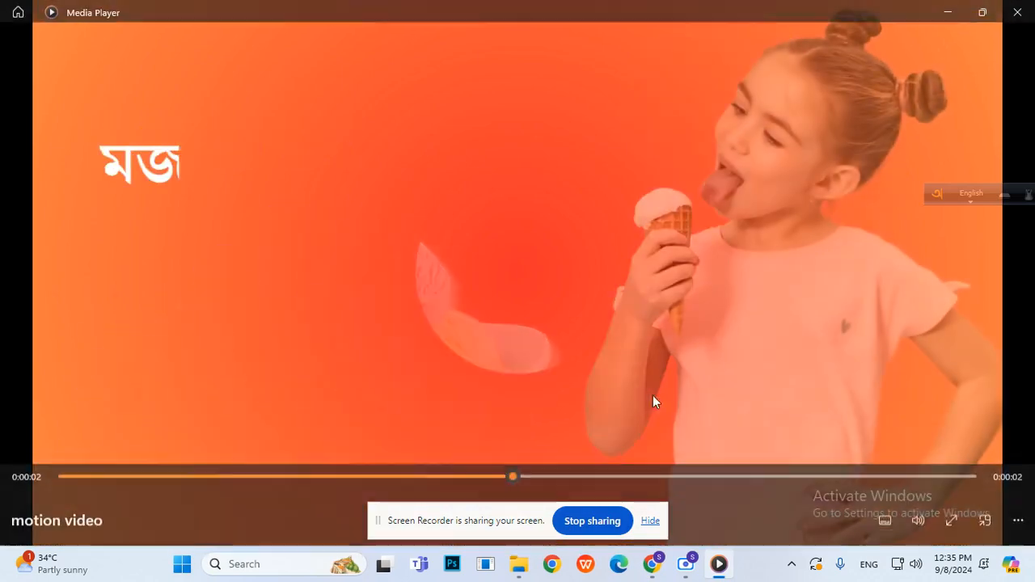
left_click(1017, 12)
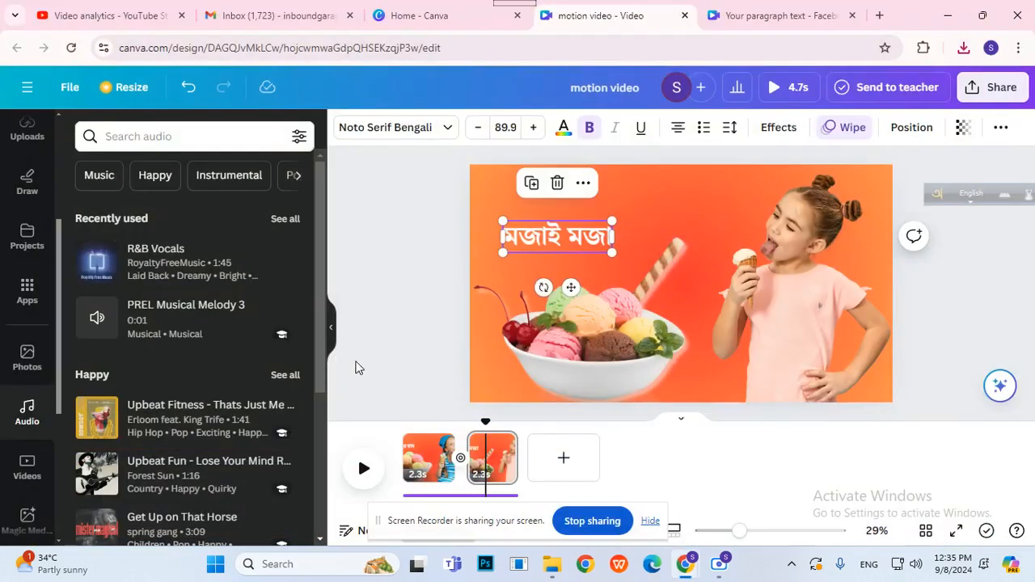
left_click_drag(533, 538, 772, 495)
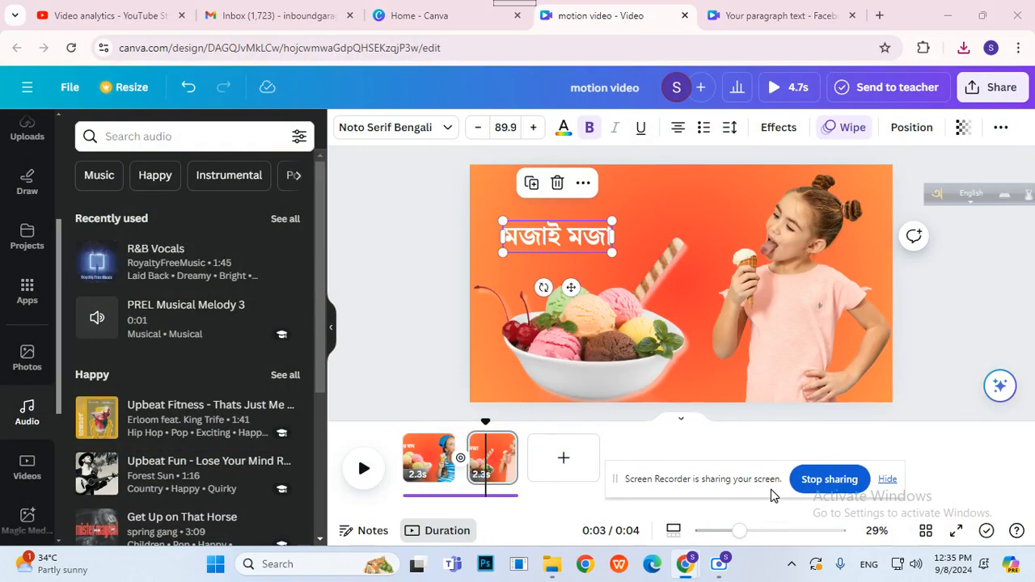